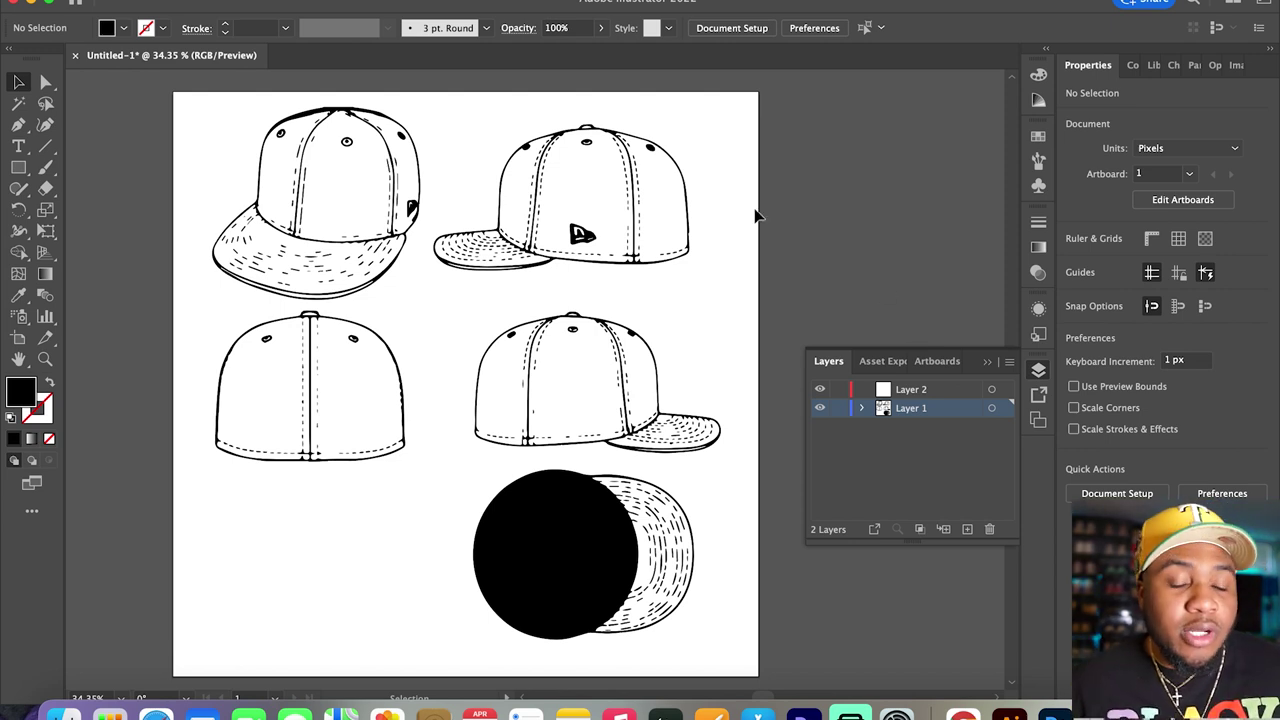
click(294, 119)
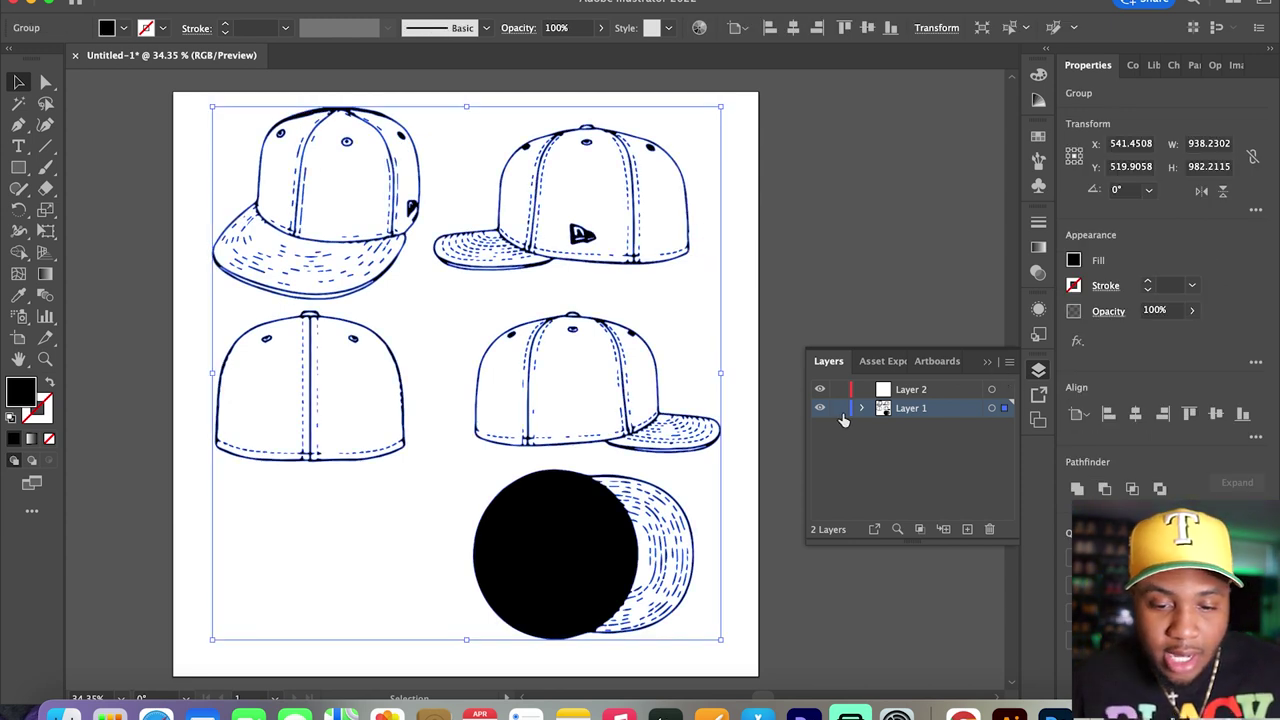
click(829, 210)
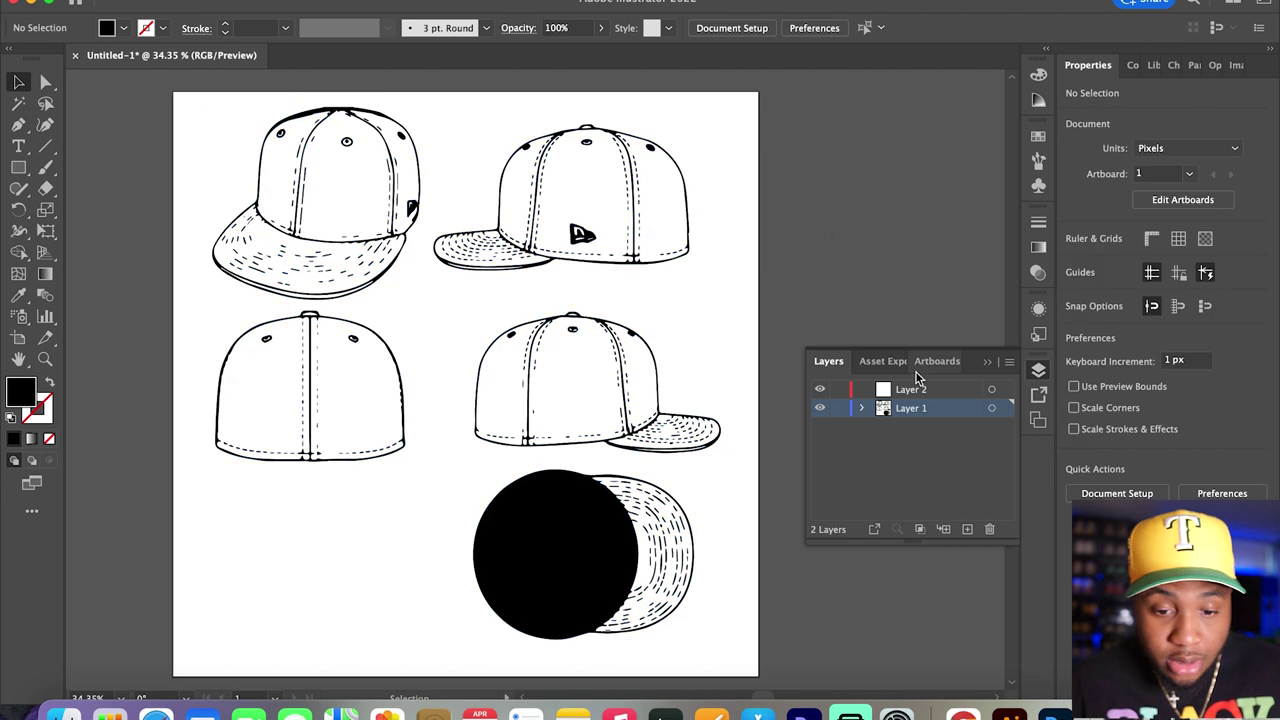
click(928, 364)
click(878, 362)
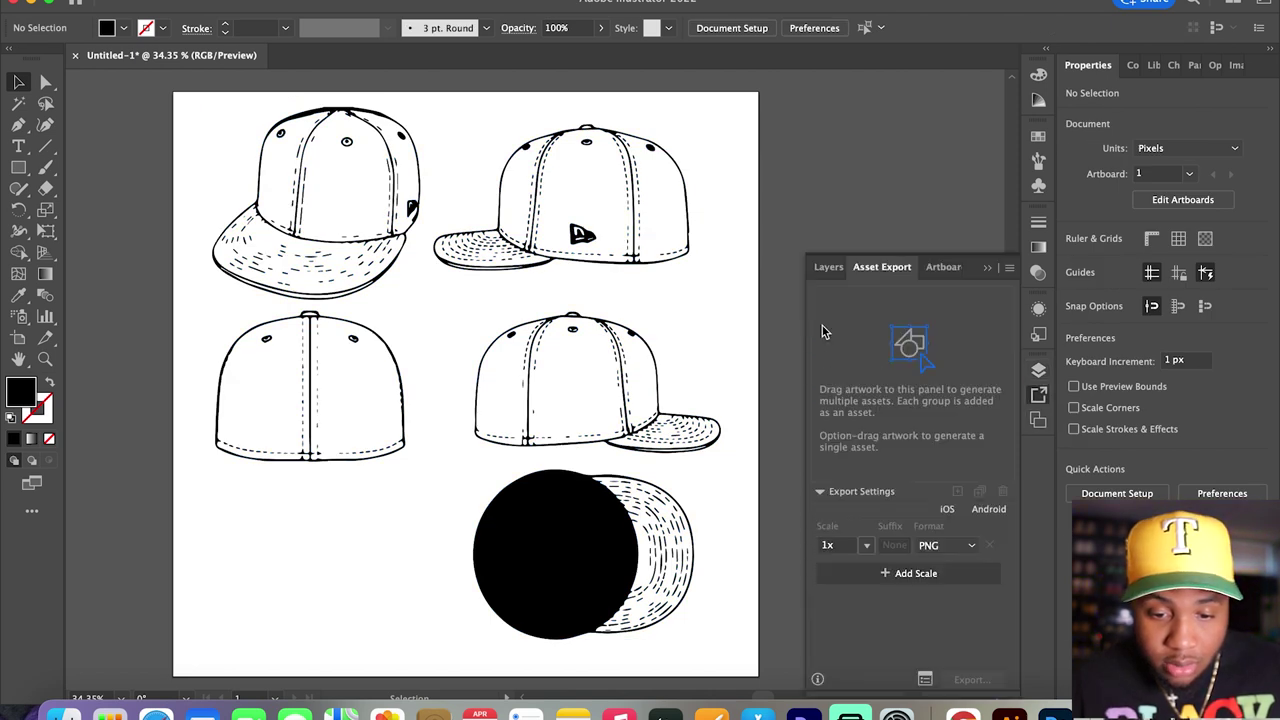
click(829, 267)
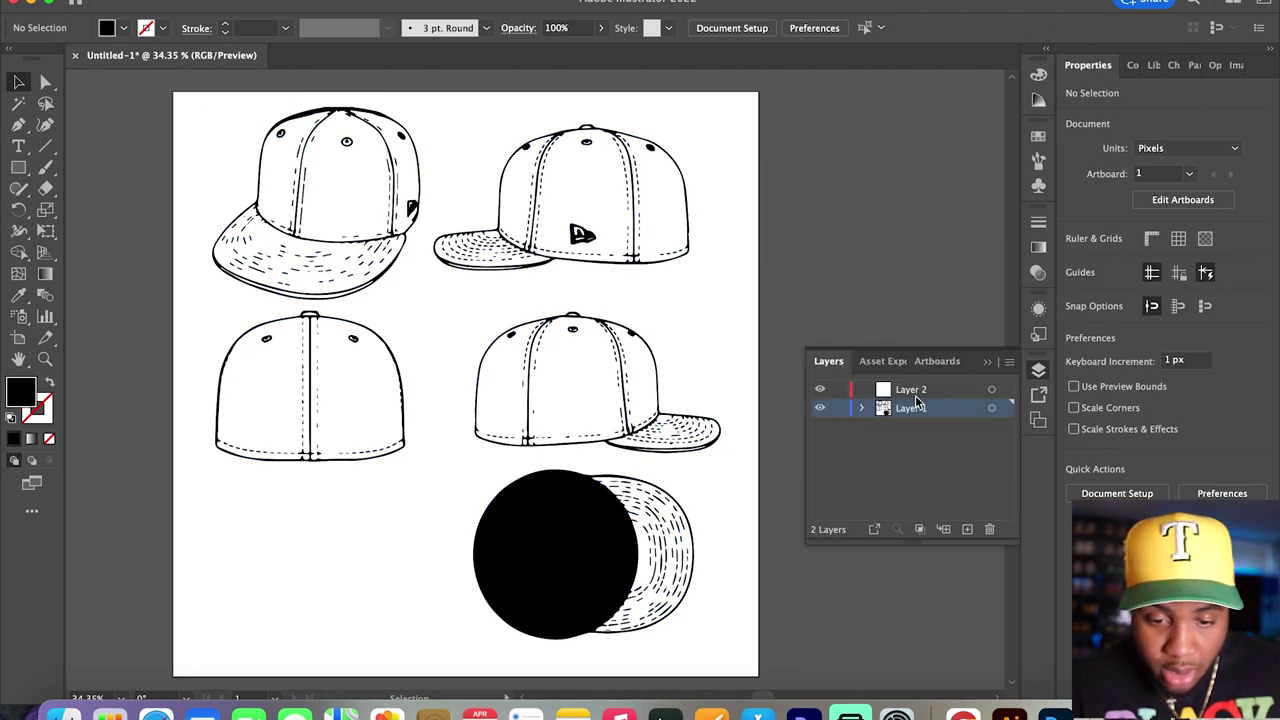
- Move Layer 1 above Layer 2 and delete the empty Layer 2
drag(930, 407, 930, 386)
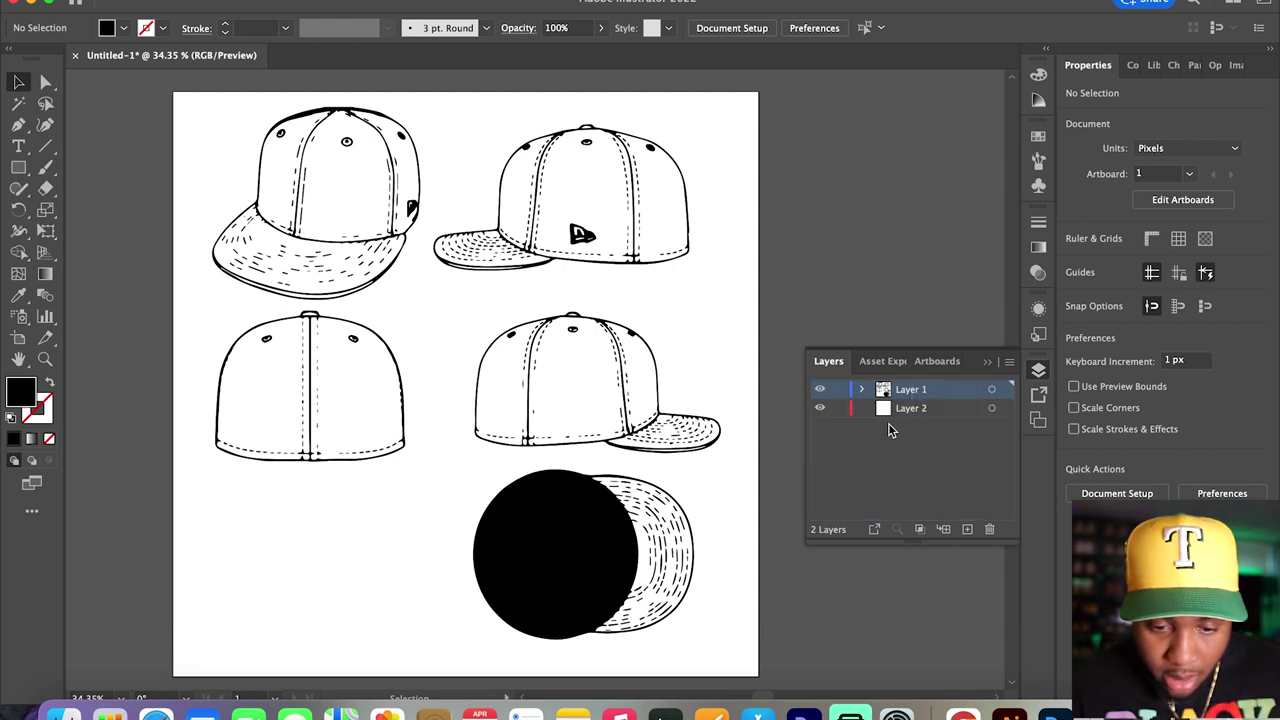
click(925, 408)
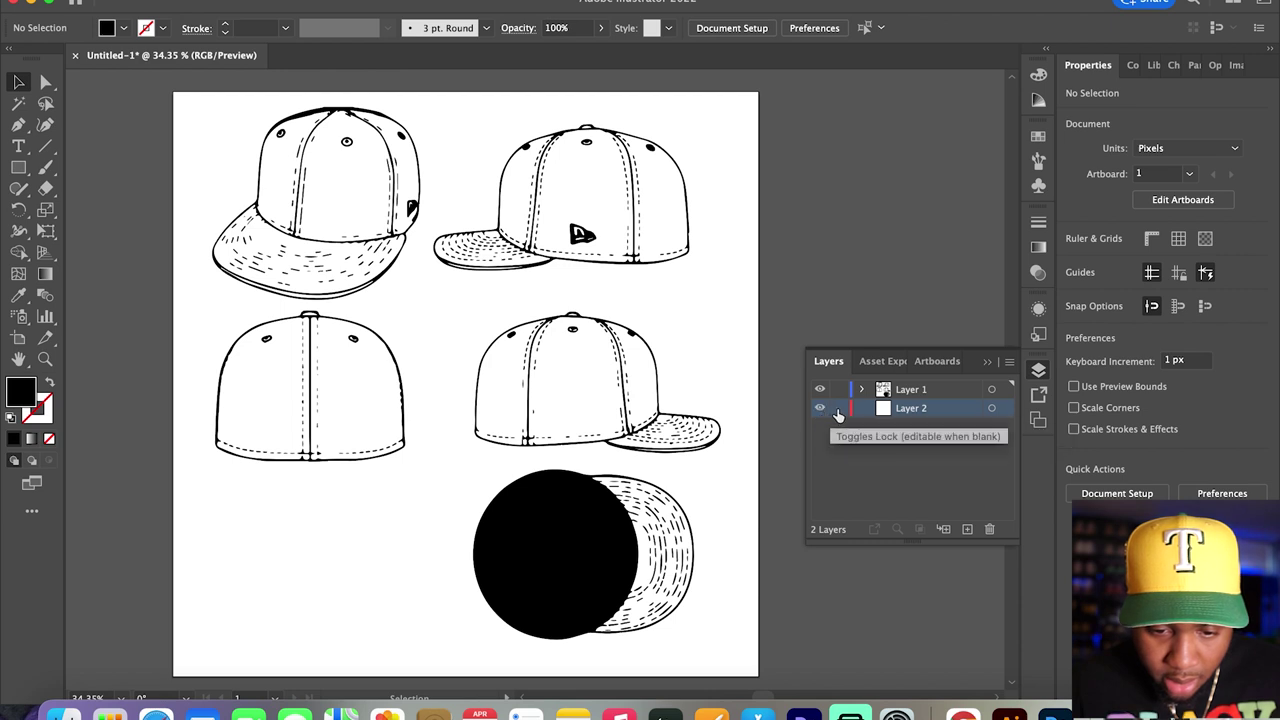
click(990, 529)
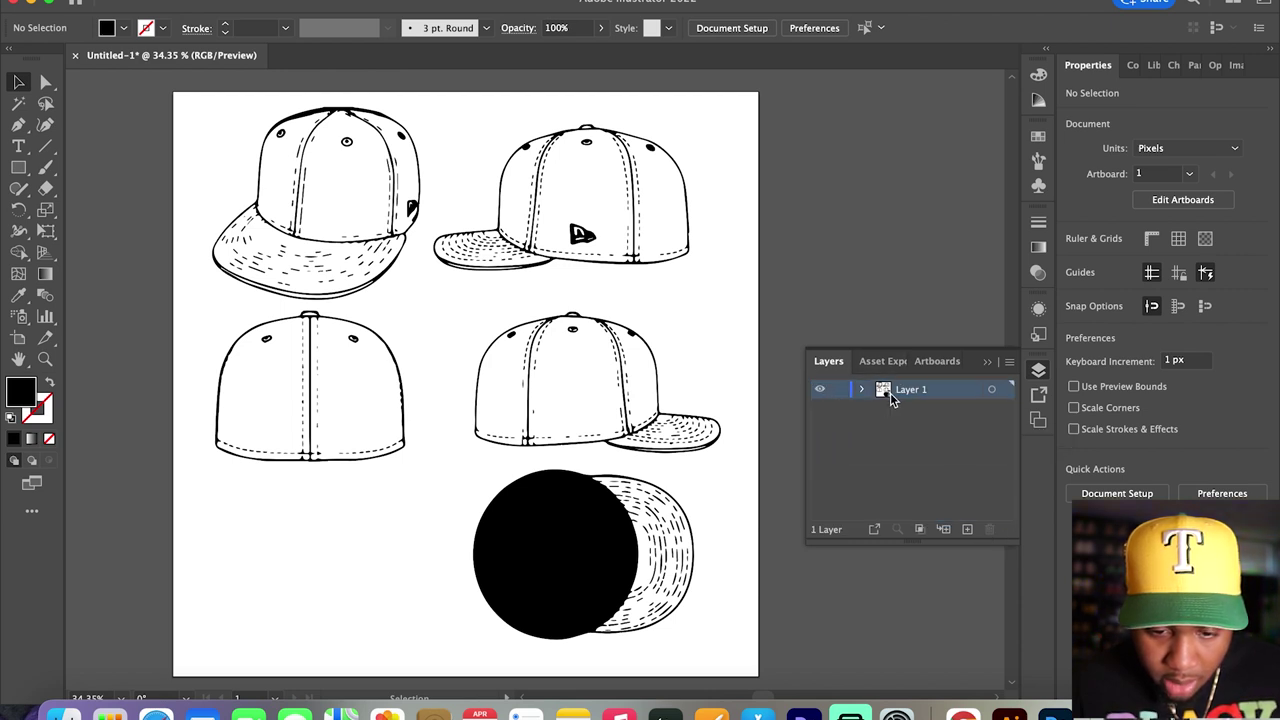
- Duplicate Layer 1 with the cap drawings and lock the copy
drag(893, 390, 967, 529)
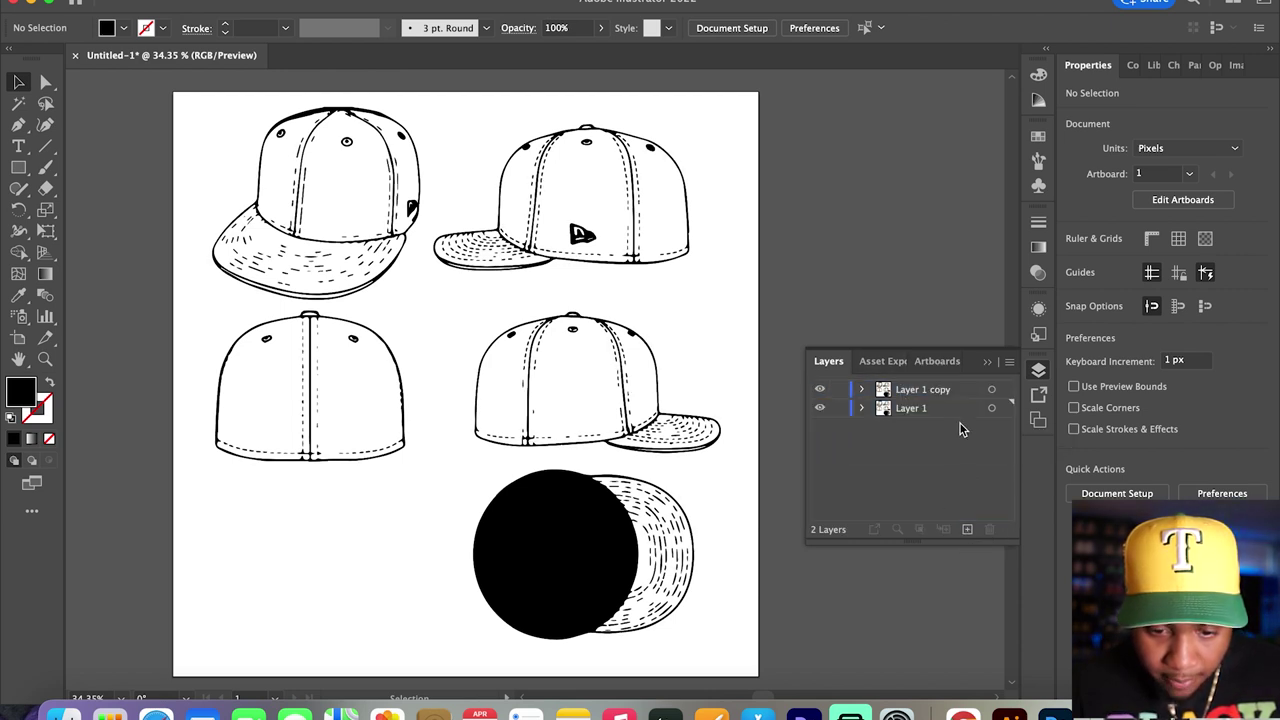
click(839, 391)
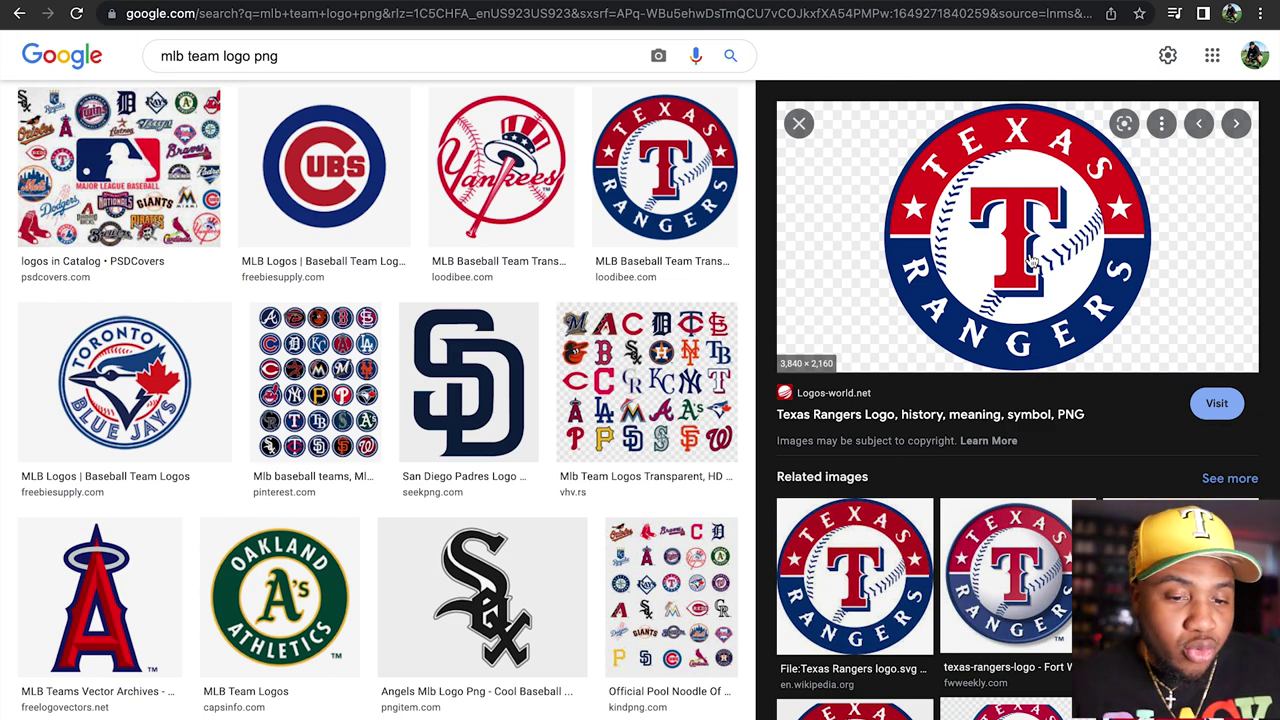
key(ctrl+Left)
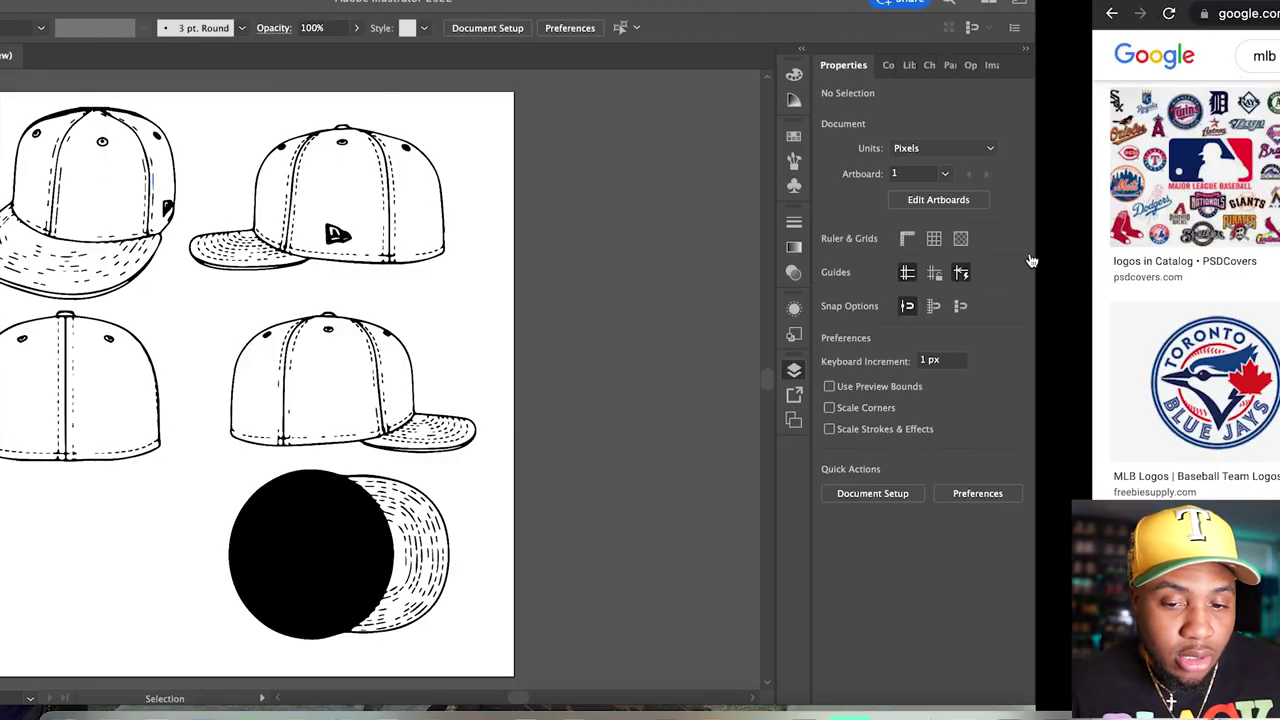
click(985, 363)
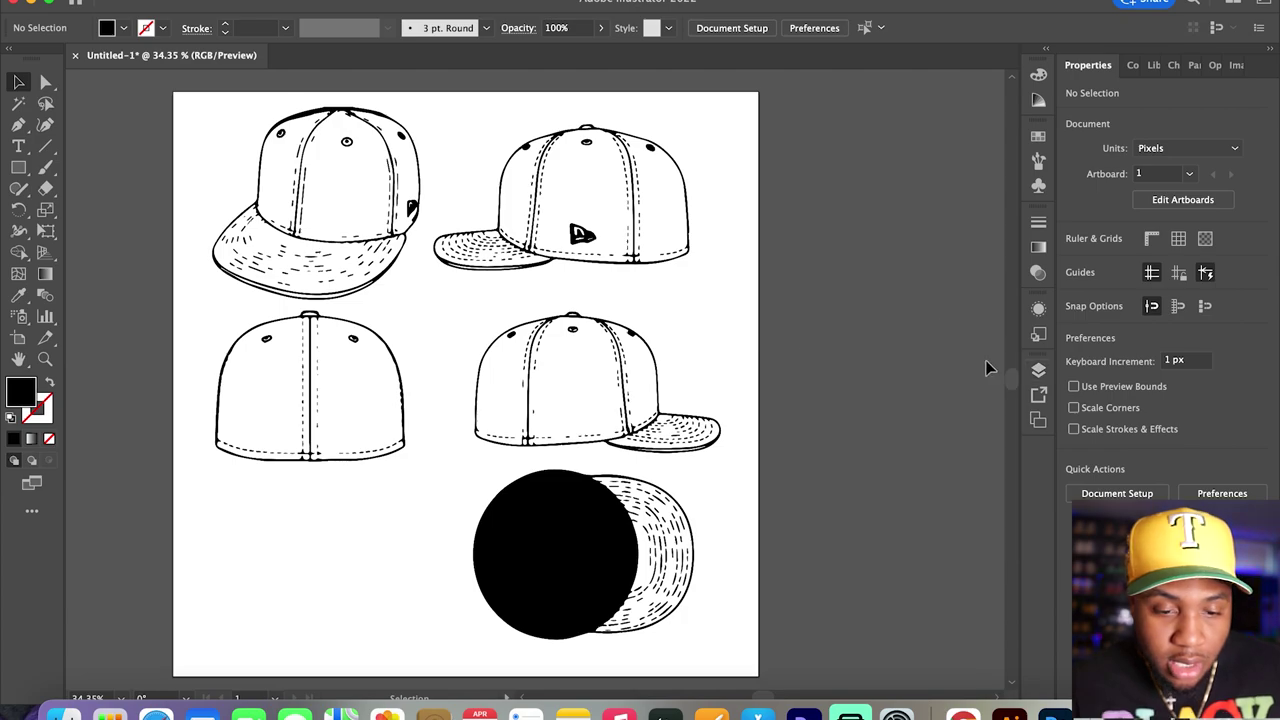
- Switch to the browser, copy the enlarged Texas Rangers logo image and paste it into the Illustrator document
key(ctrl+Right)
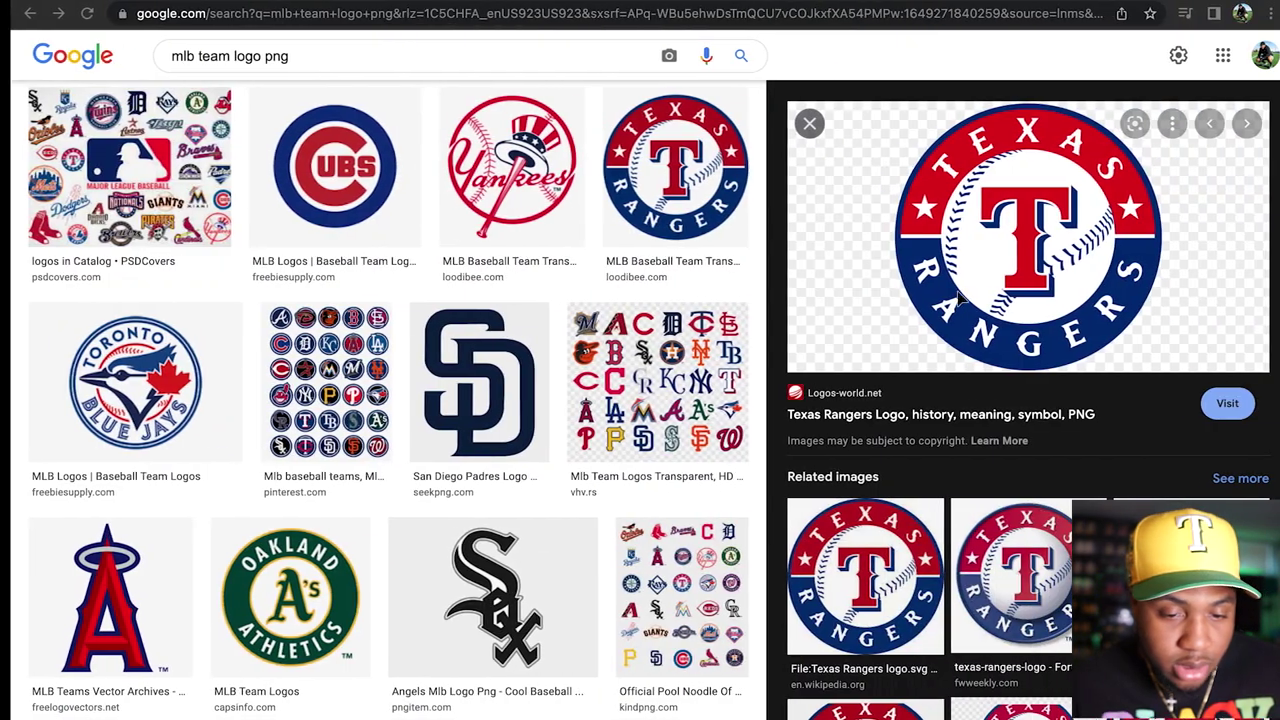
right_click(1014, 208)
click(1064, 403)
key(ctrl+Left)
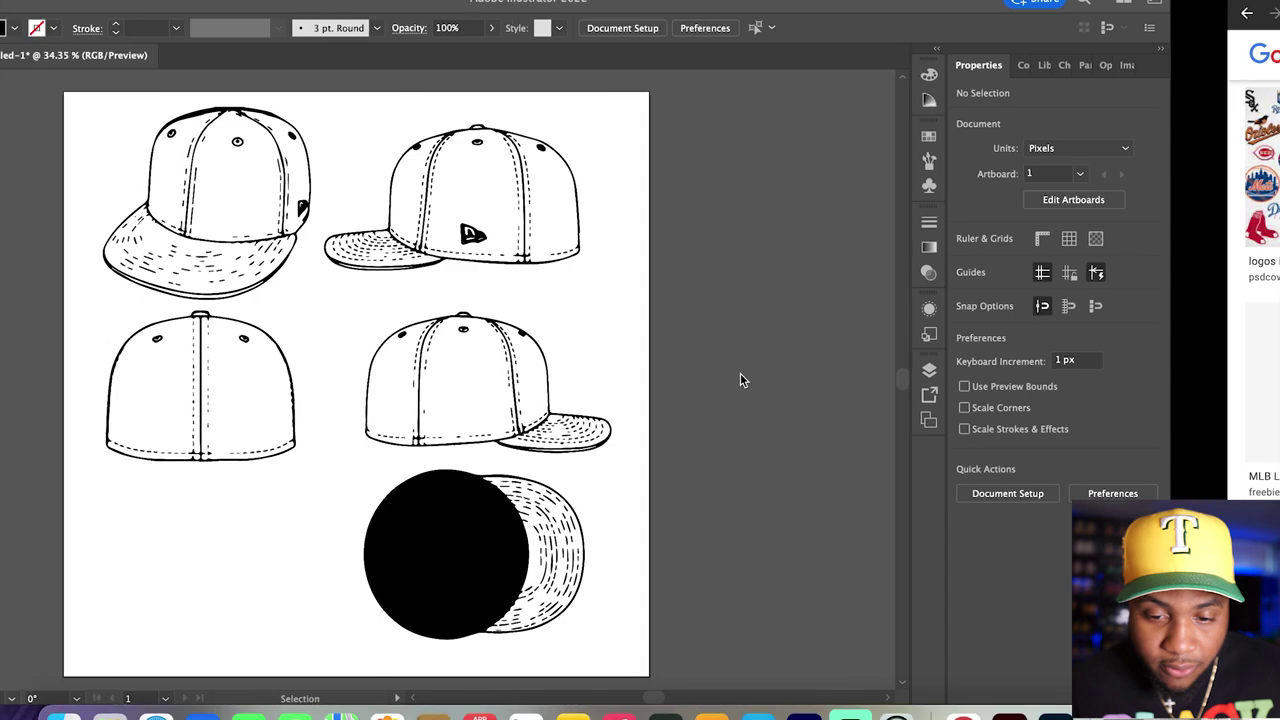
key(super+v)
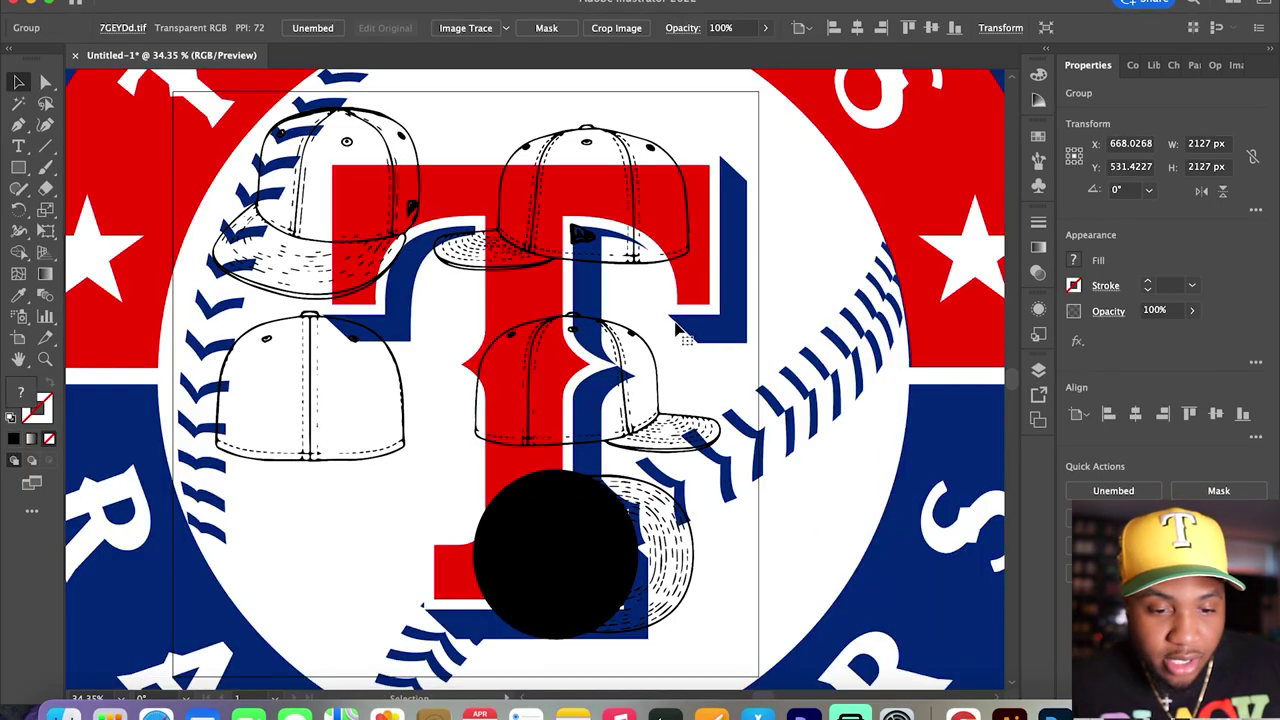
- Scale the pasted Texas Rangers logo down to about 150 px square and place it outside the artboard beside the front-view cap
scroll(709, 338, down, 5)
drag(815, 152, 491, 284)
scroll(490, 284, up, 5)
scroll(461, 271, right, 6)
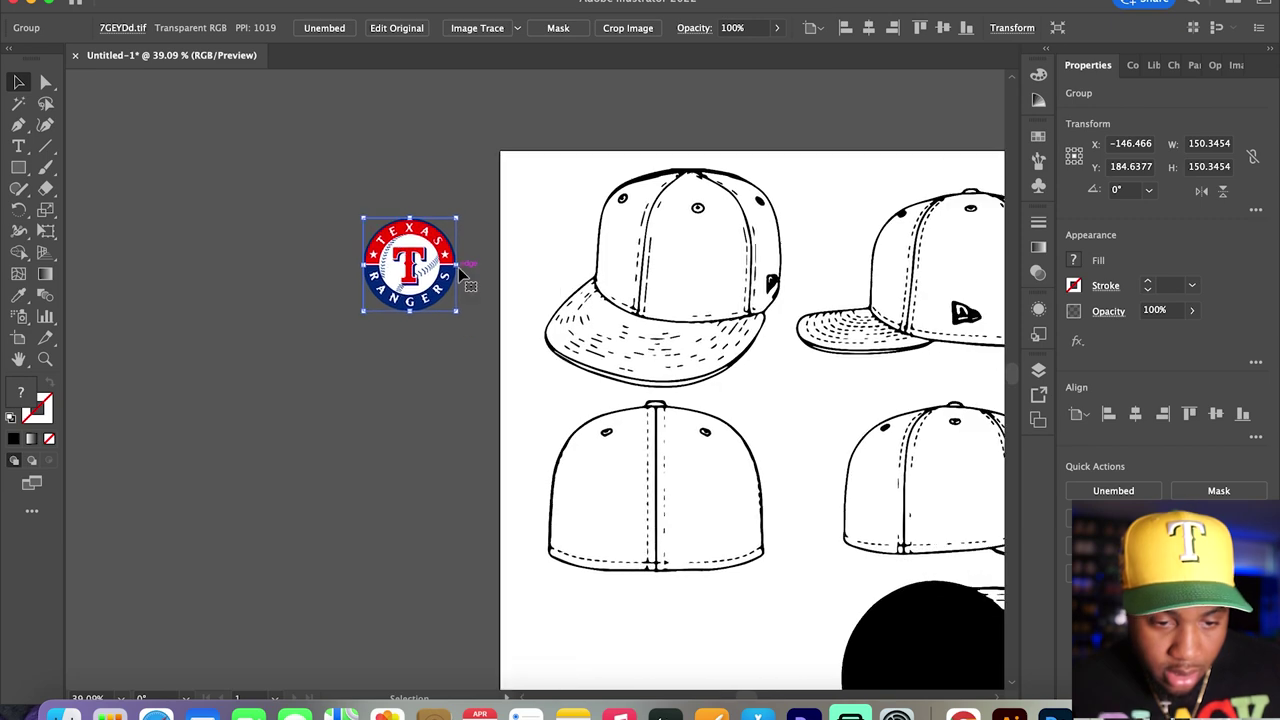
scroll(686, 332, down, 2)
scroll(838, 292, up, 2)
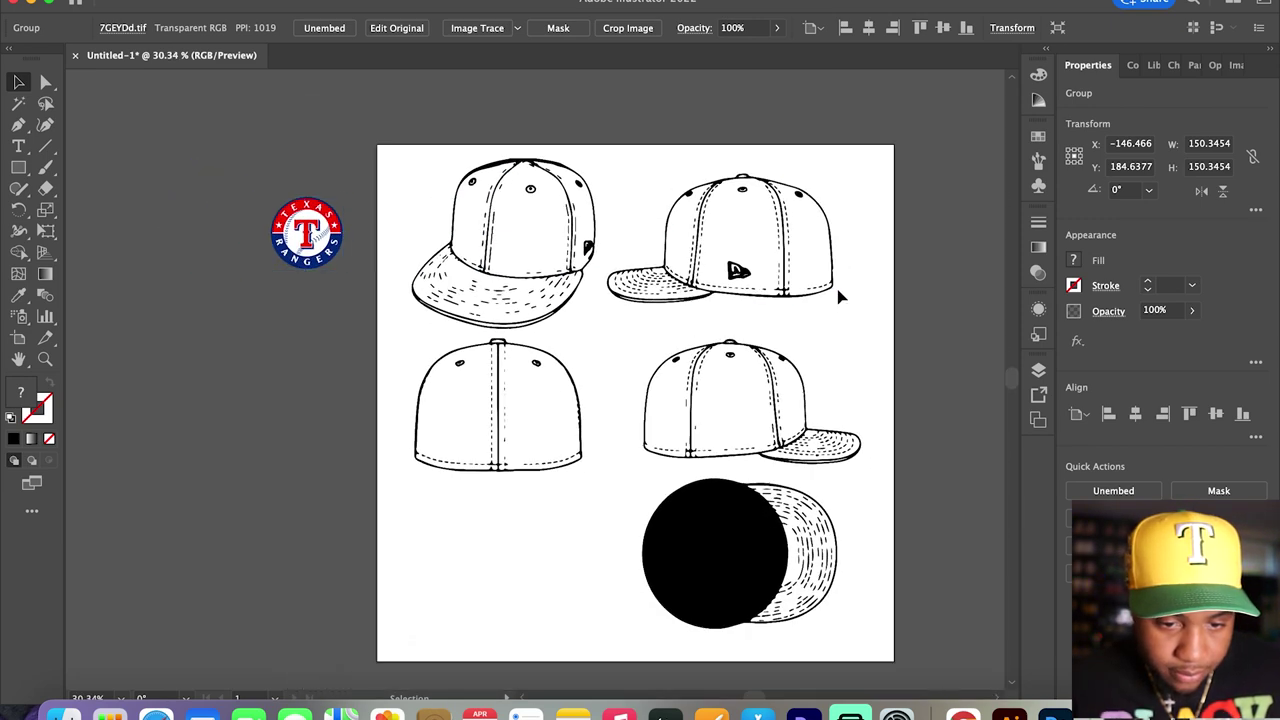
click(838, 290)
scroll(840, 296, up, 2)
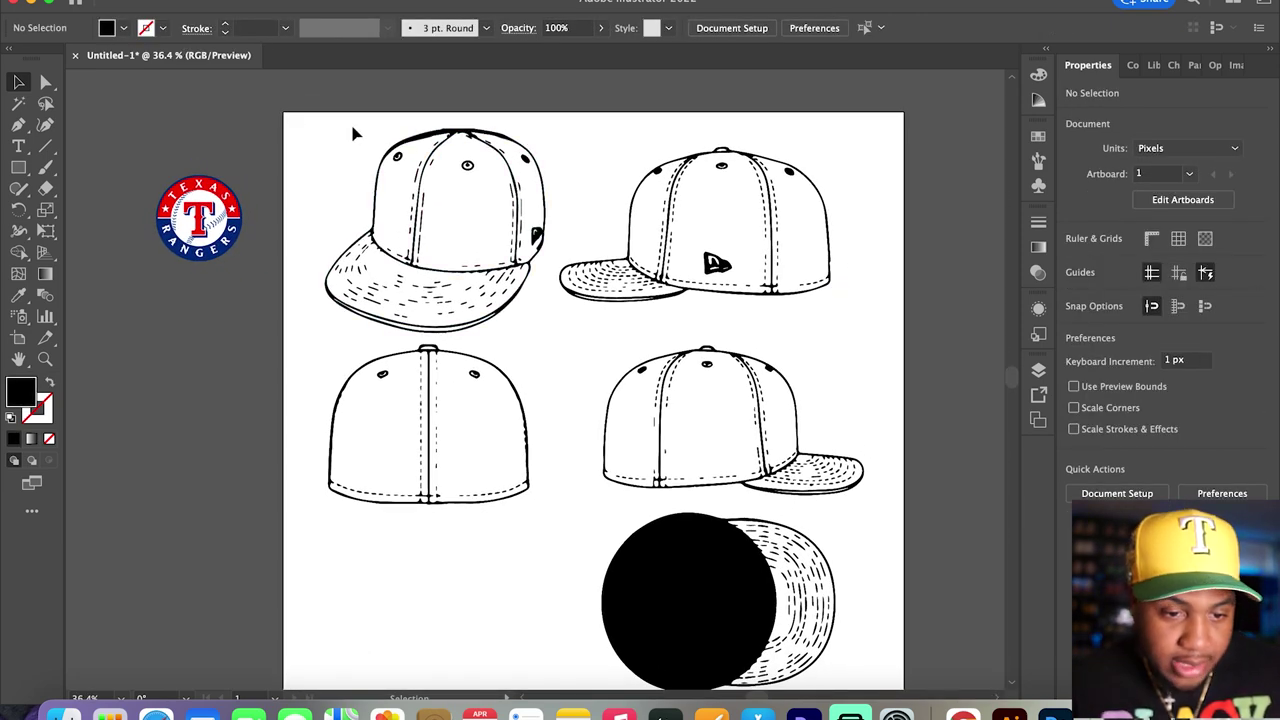
scroll(416, 185, down, 3)
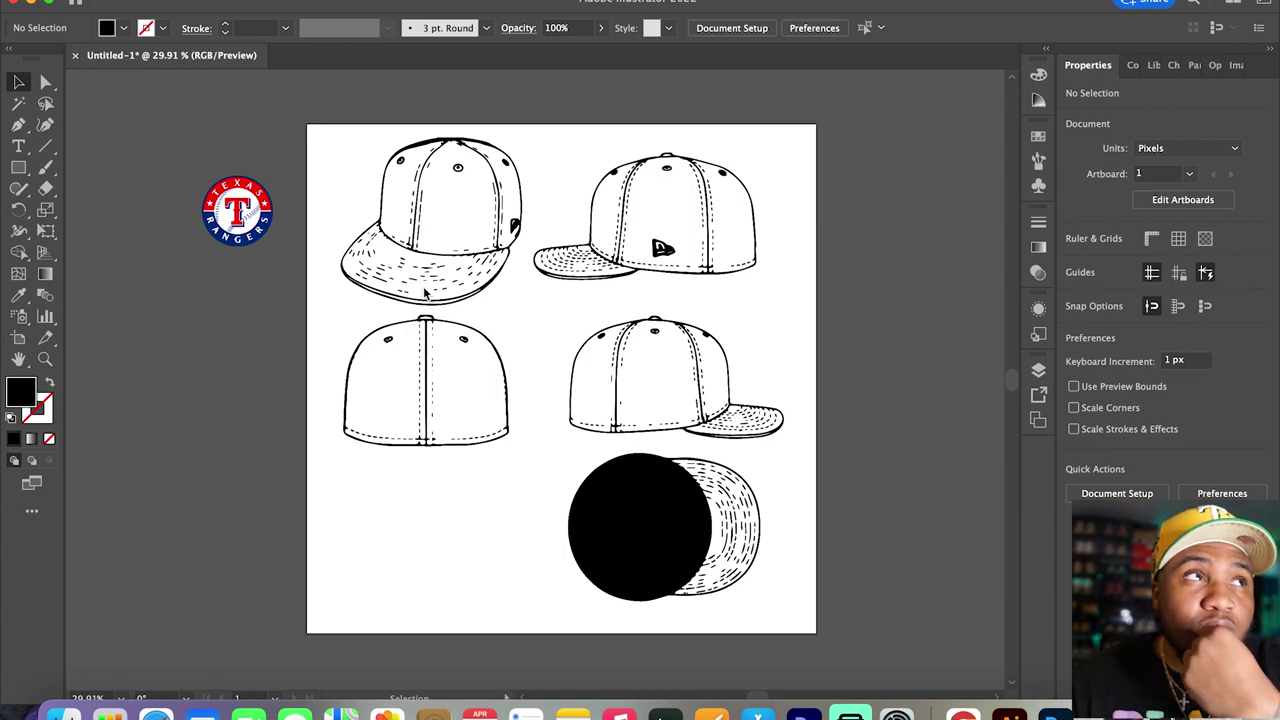
- Switch to the browser and search Google Images for "mlb batterman png"
key(ctrl+Right)
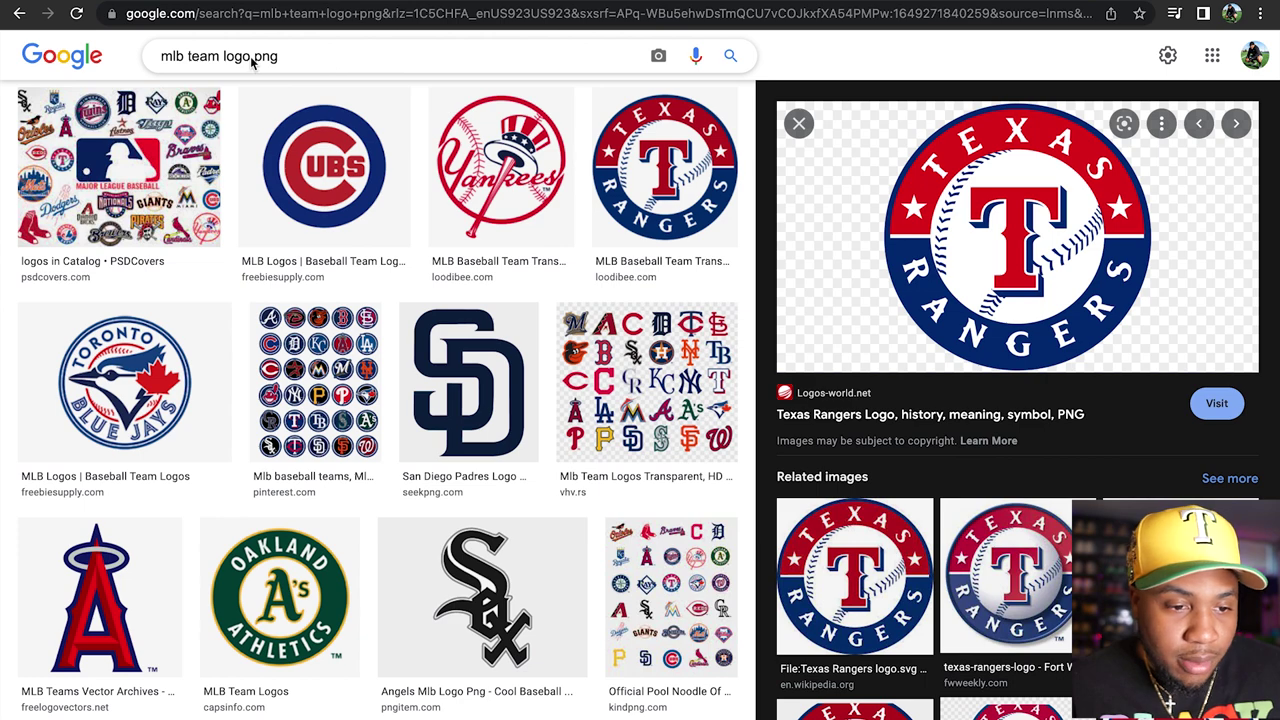
click(247, 62)
key(BackSpace)
key(BackSpace)
key(BackSpace)
key(BackSpace)
key(BackSpace)
key(BackSpace)
key(BackSpace)
key(BackSpace)
key(BackSpace)
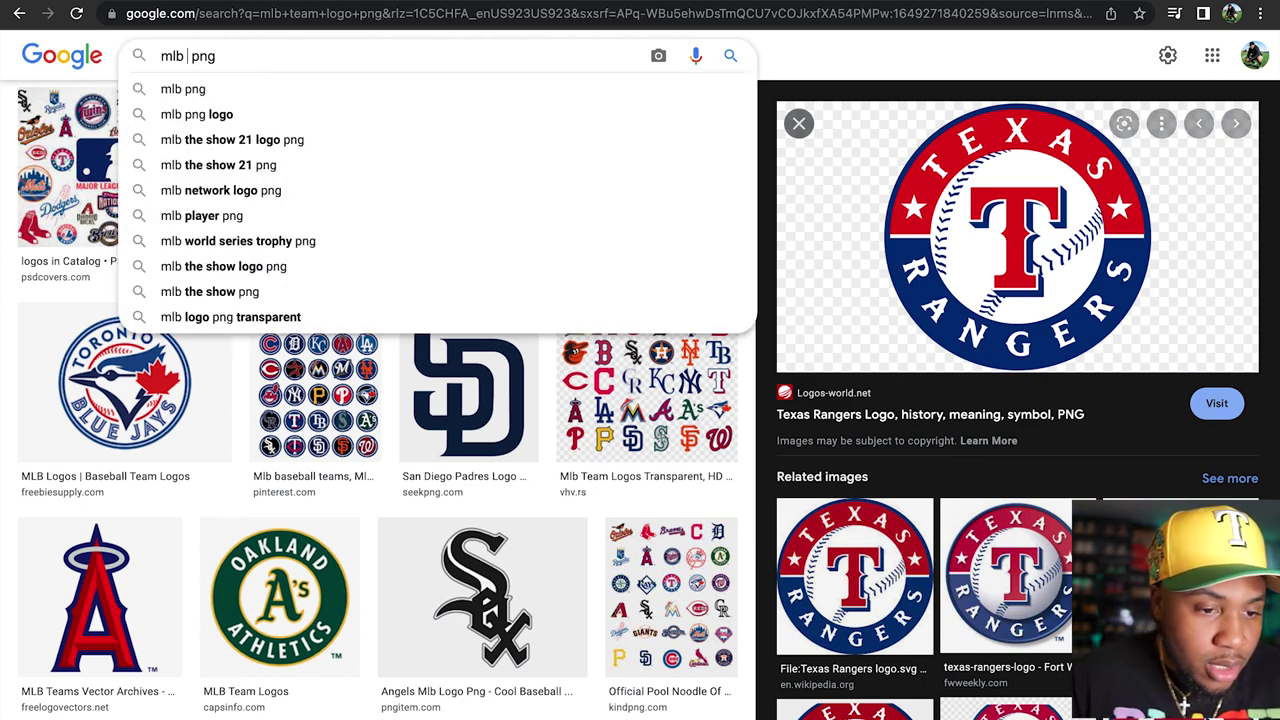
text(batter)
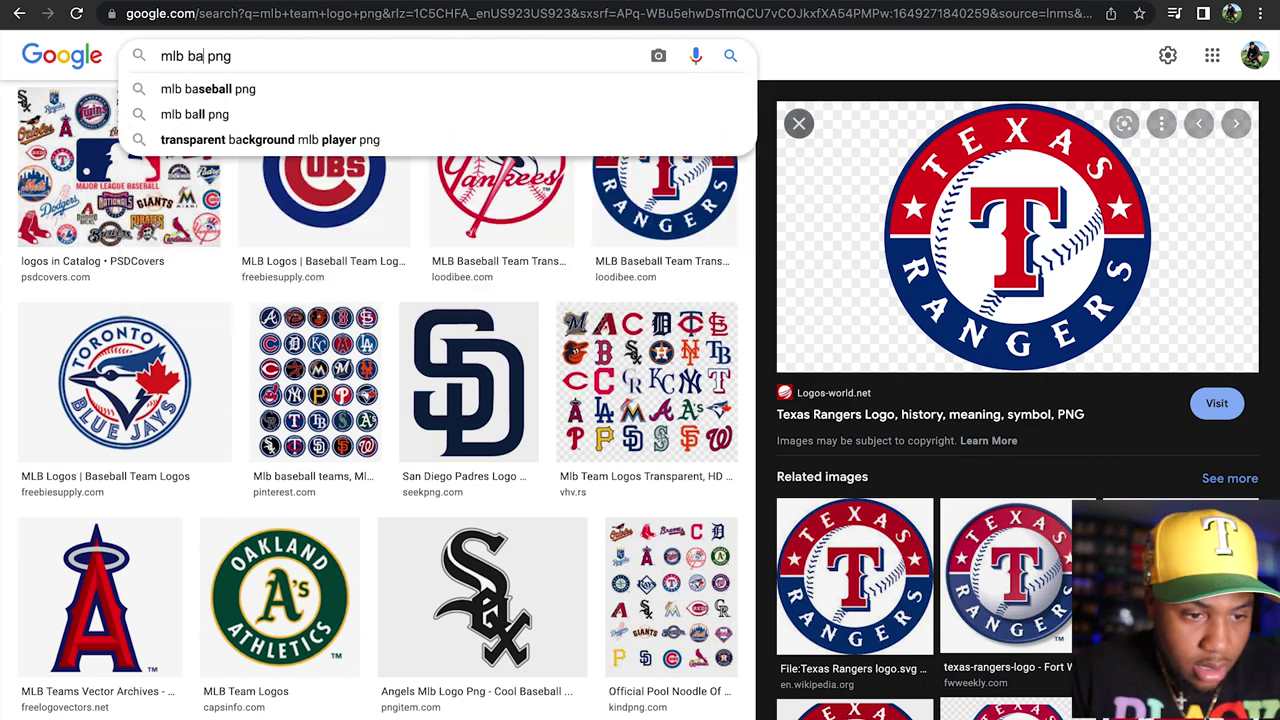
text(man)
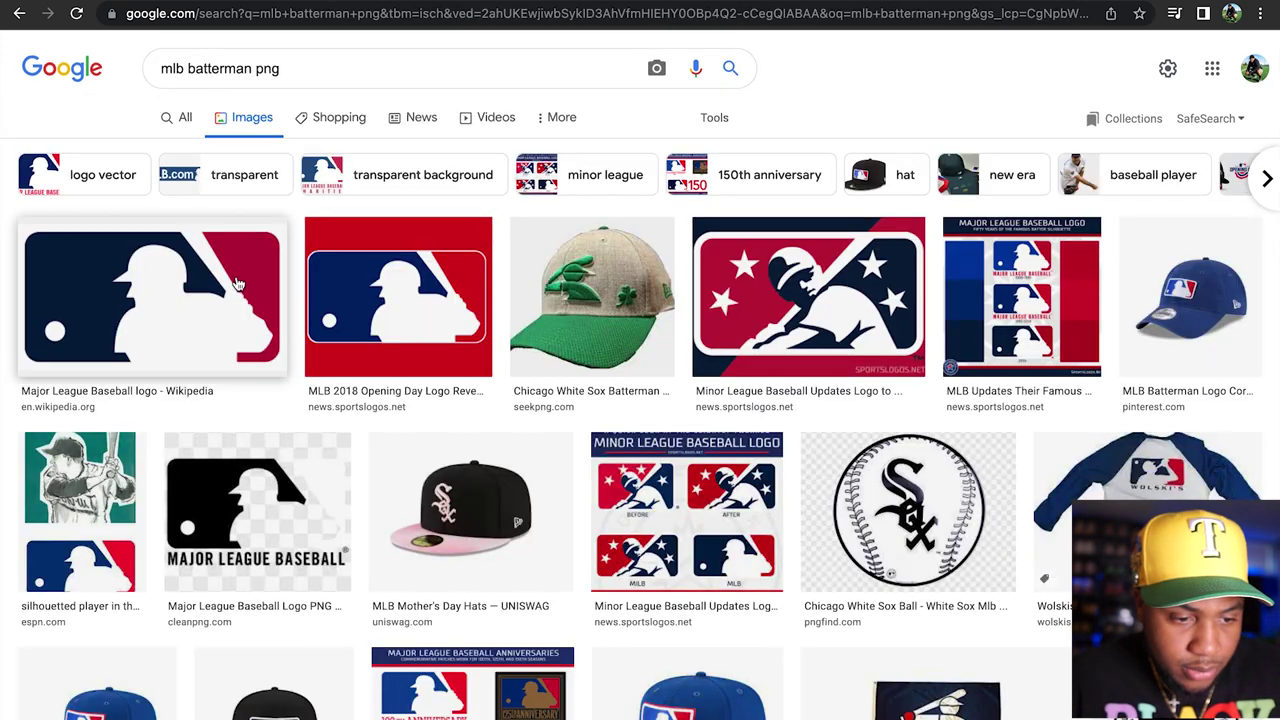
- Narrow the image results to "logo vector" and open the batterman logo without lettering from Sunflower State Radio
scroll(410, 325, down, 4)
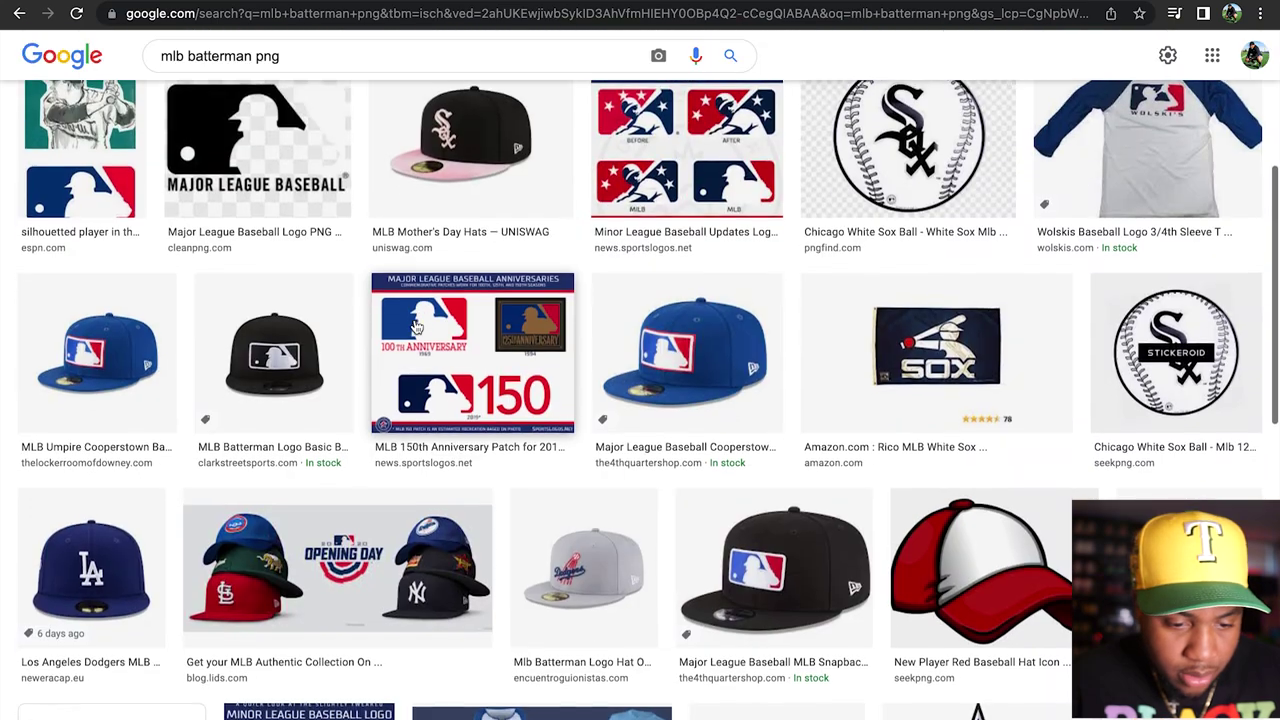
scroll(418, 328, up, 5)
click(295, 68)
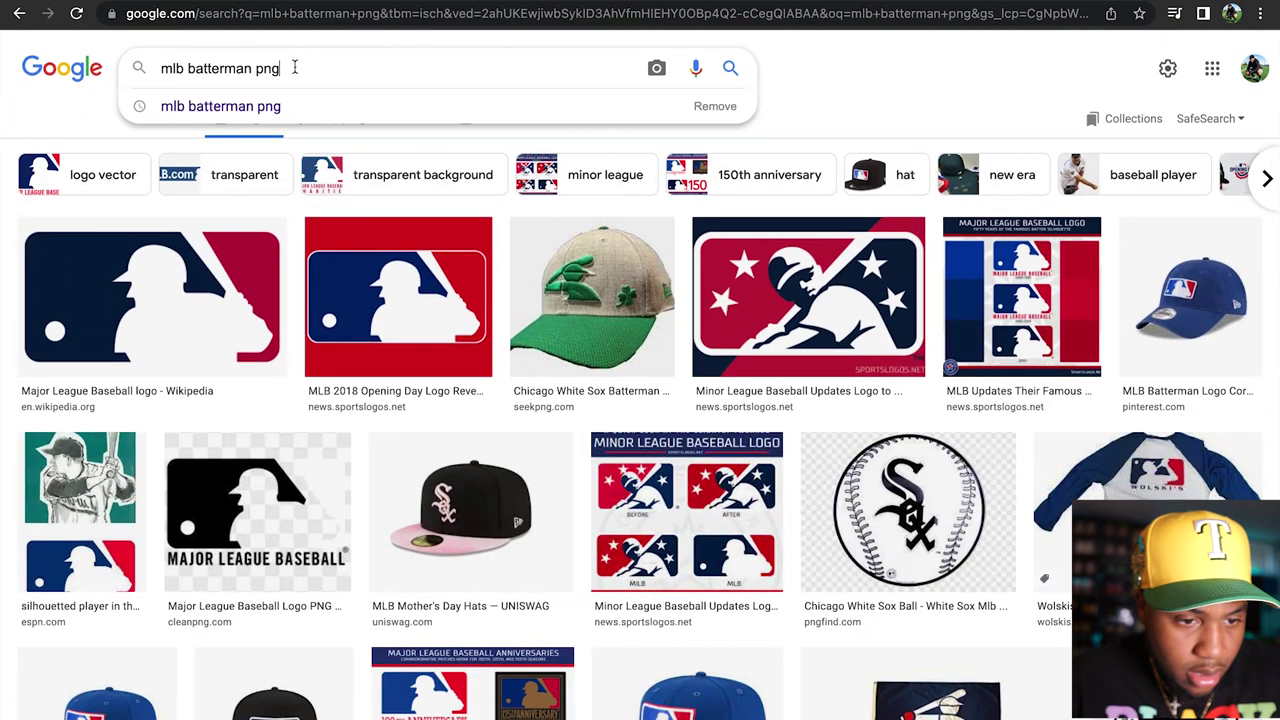
click(92, 170)
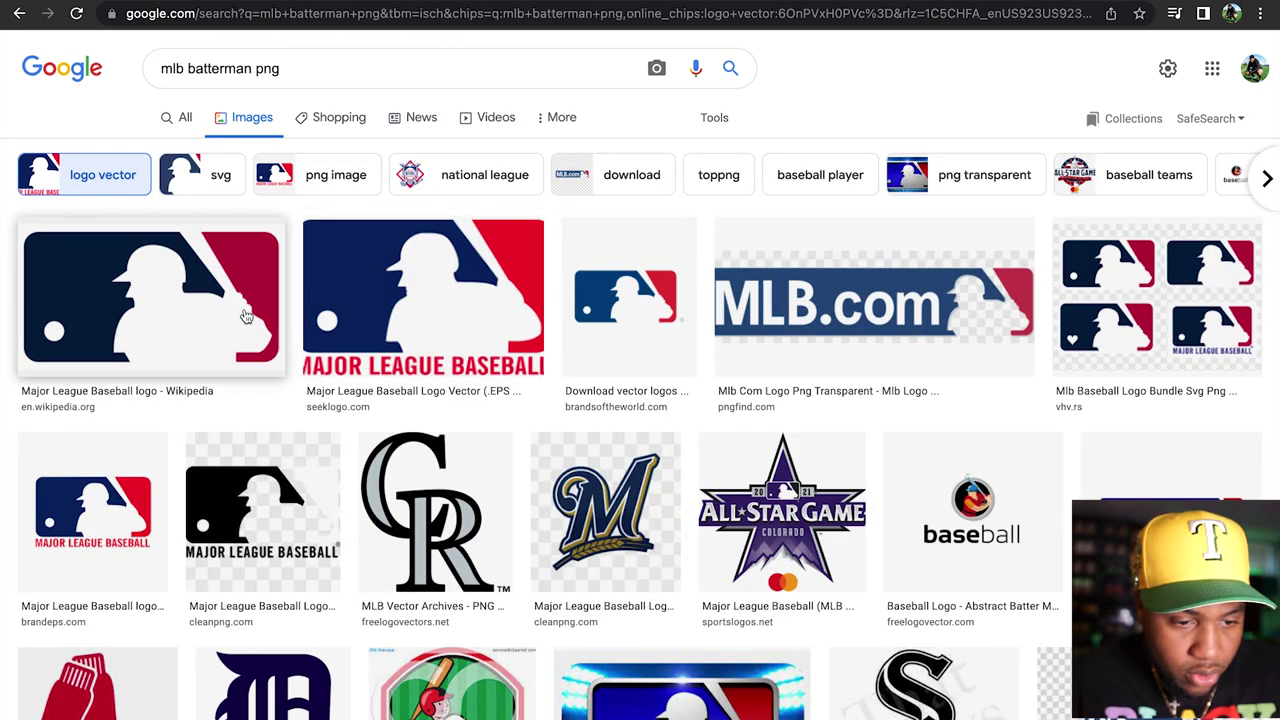
click(249, 317)
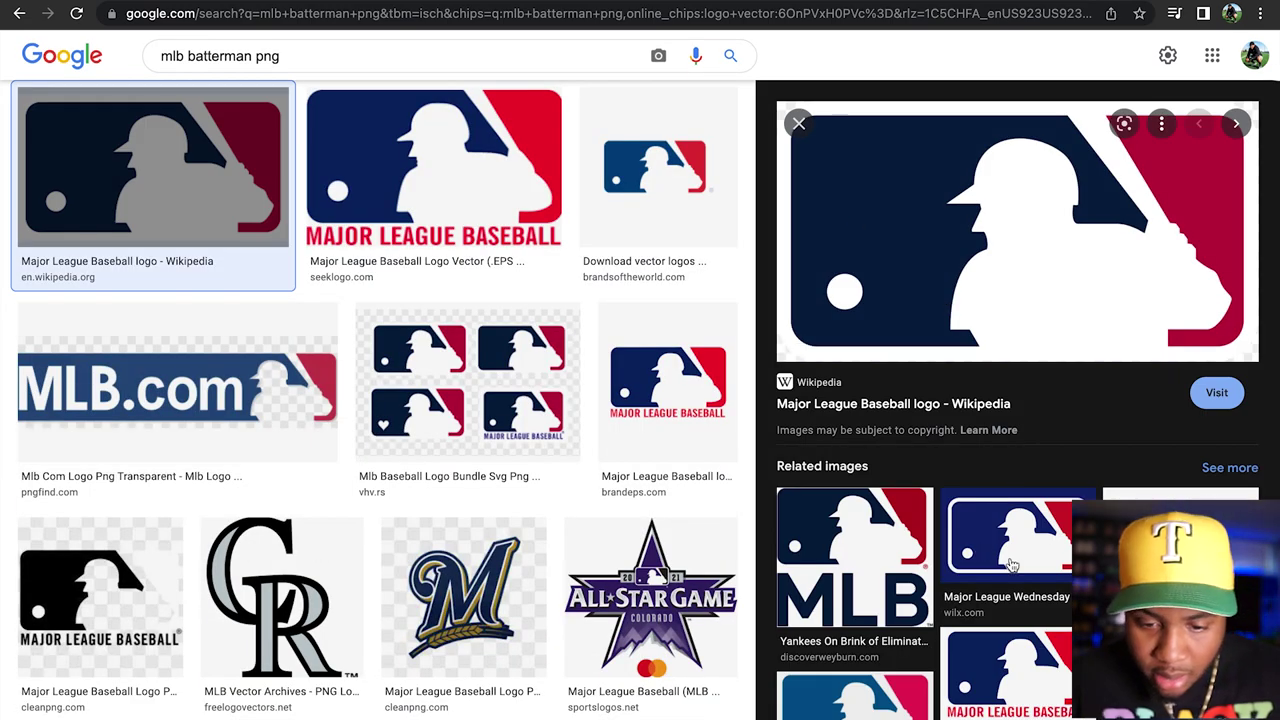
click(1014, 663)
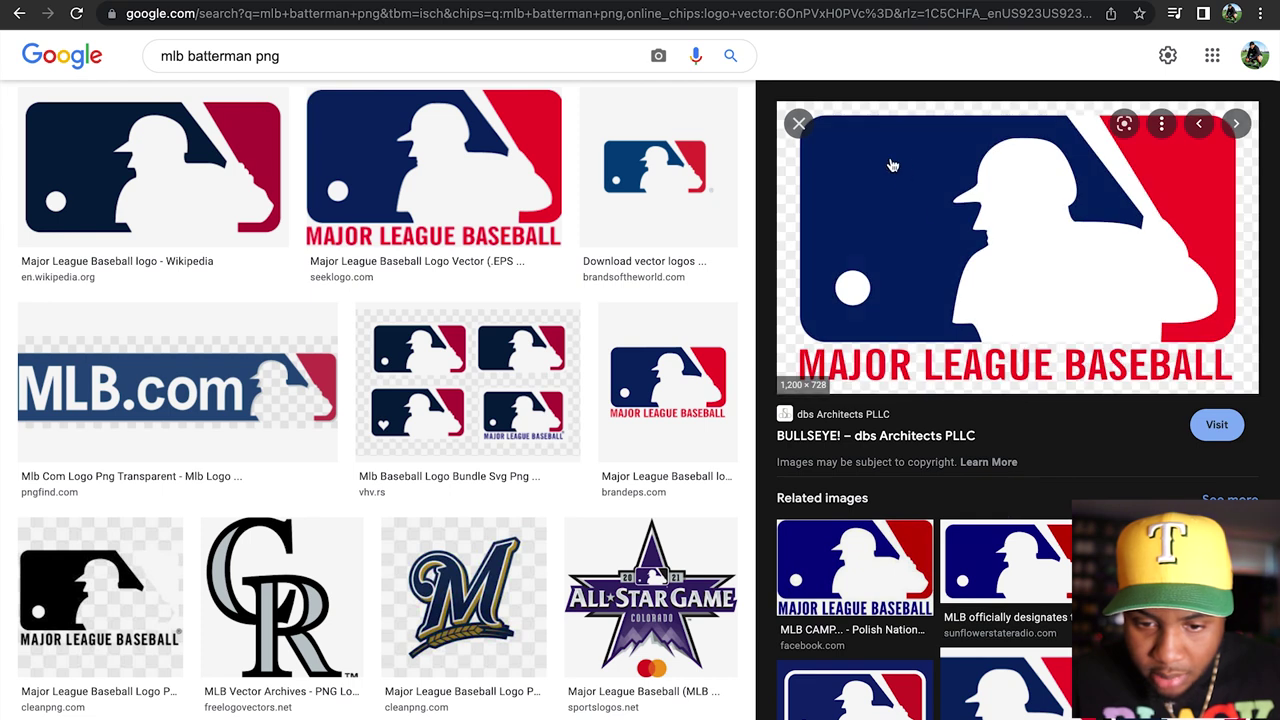
click(1005, 565)
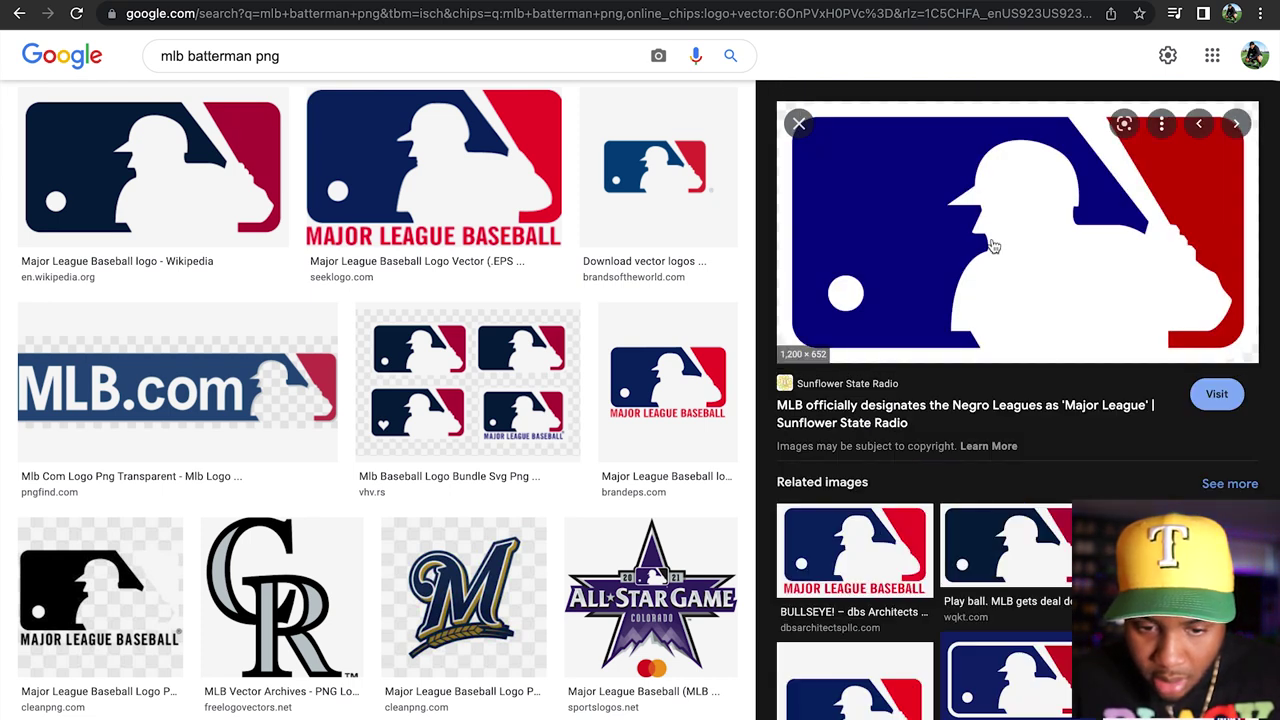
- Copy the enlarged batterman logo image and paste it into the Illustrator document
right_click(992, 244)
click(1088, 440)
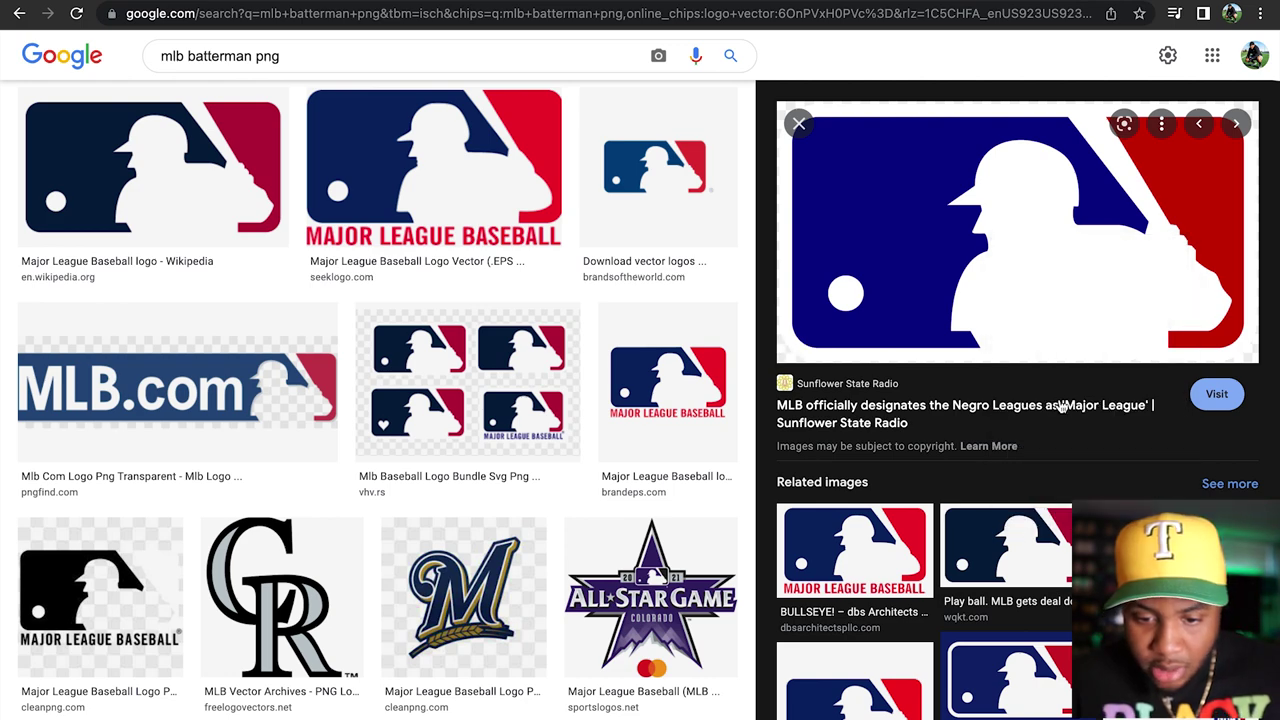
right_click(1036, 314)
click(1060, 503)
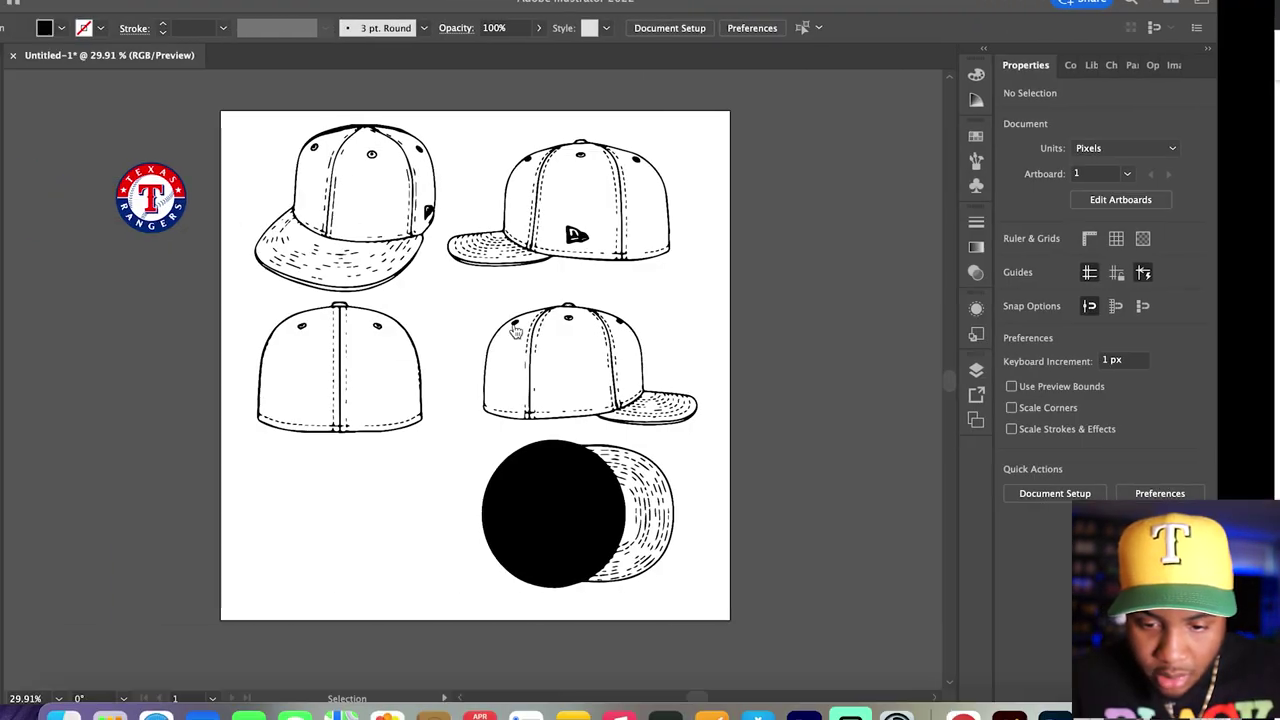
key(super+v)
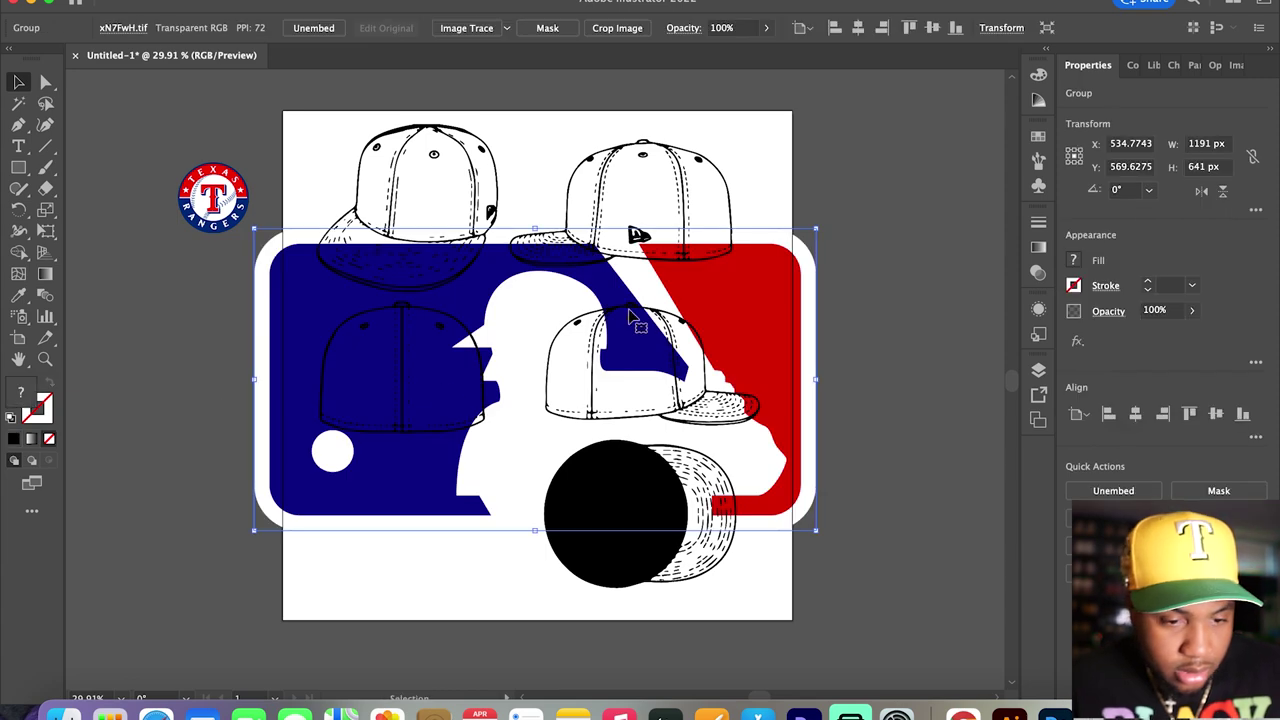
- Scale the batterman logo down to about 237 by 128 px and place it off the artboard below the Texas Rangers logo
drag(816, 229, 593, 349)
drag(542, 410, 175, 315)
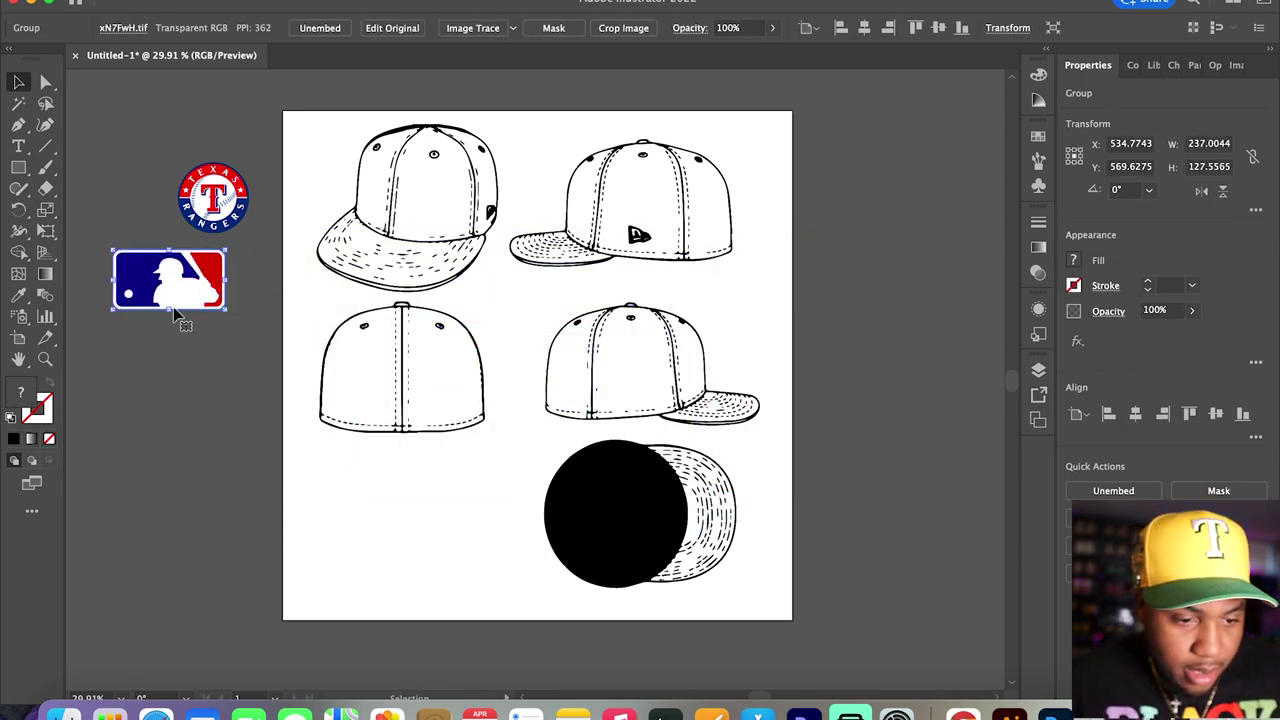
click(203, 344)
- Switch to the browser and search Google Images for "texas rangers 1995 logo"
key(super+Tab)
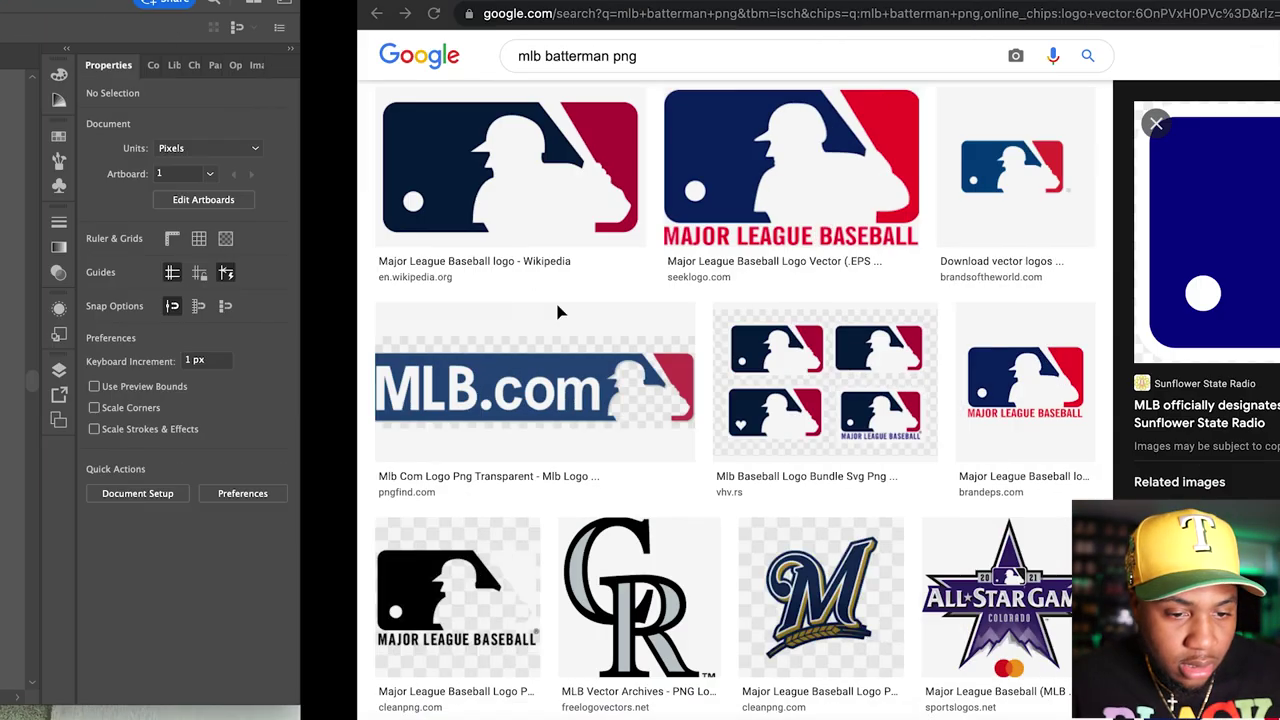
drag(310, 58, 147, 62)
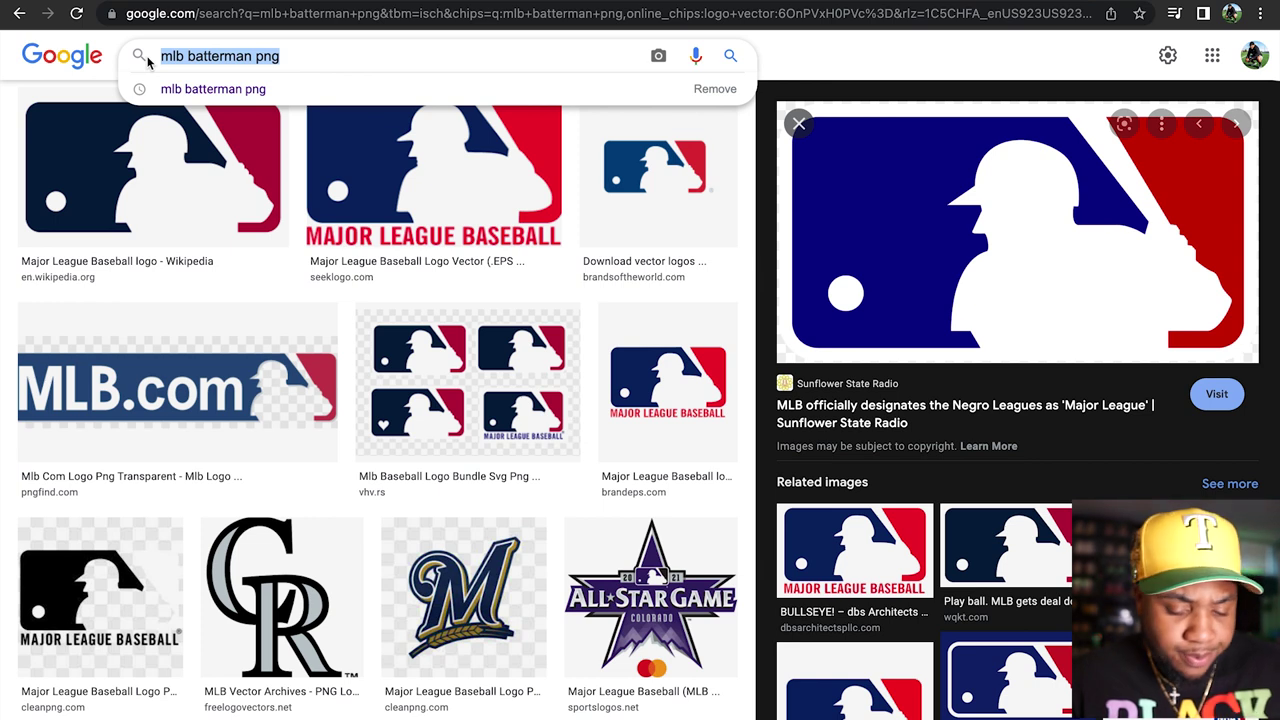
text(texas)
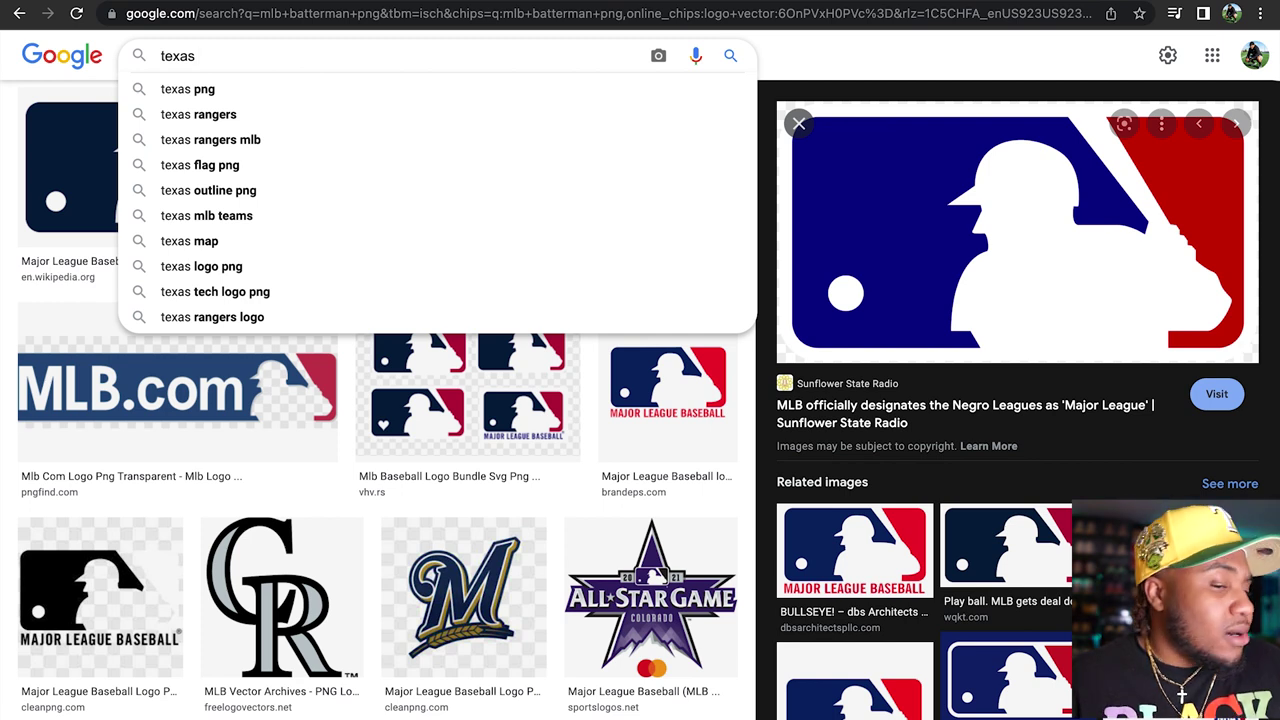
text( rangers )
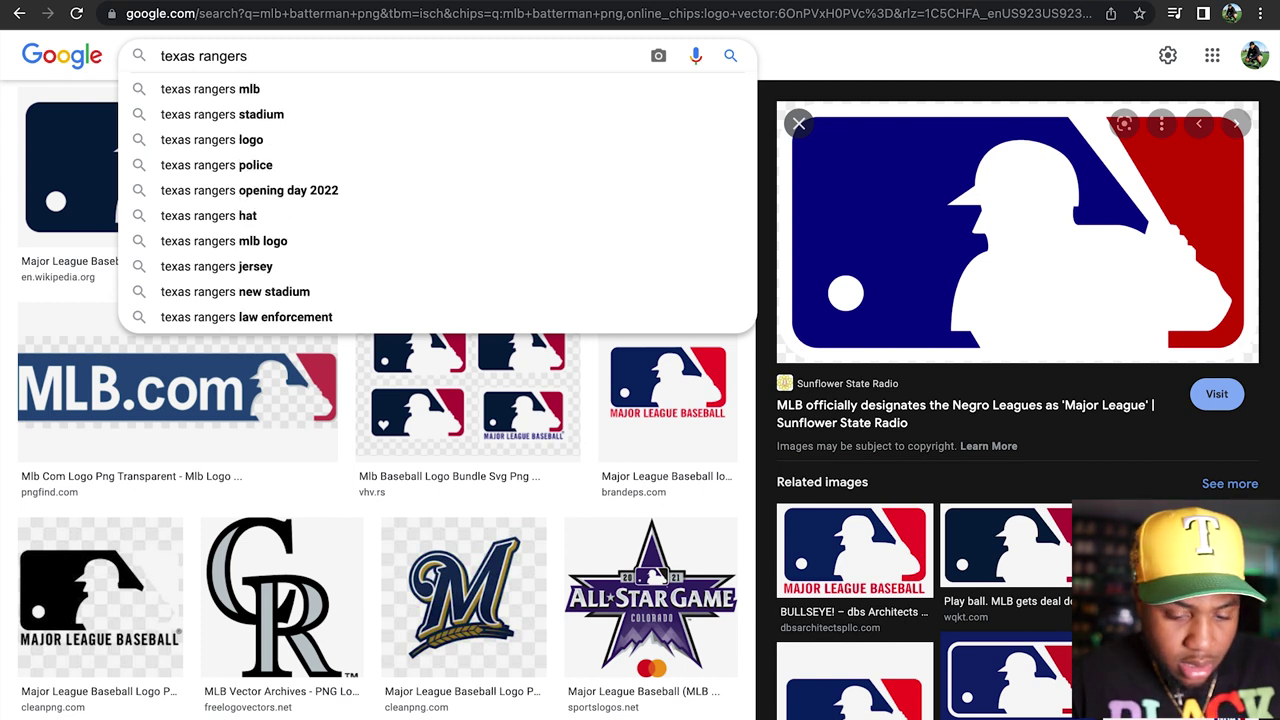
text(19995)
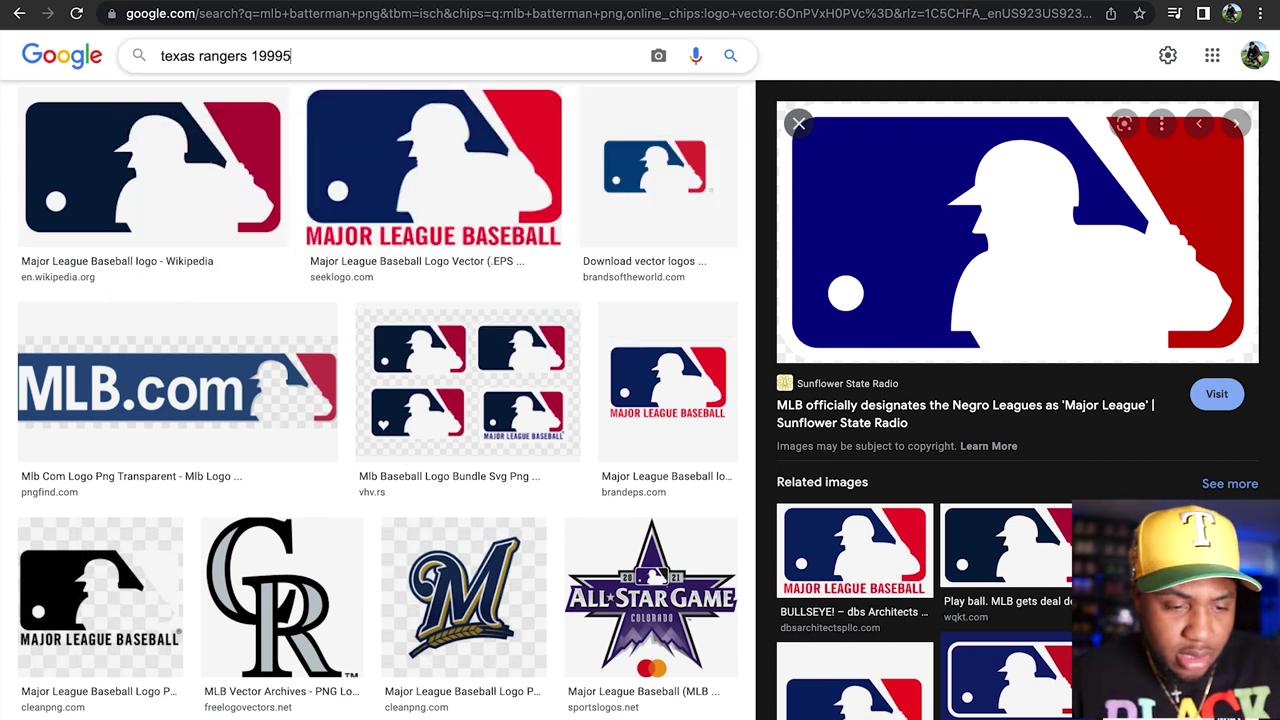
key(BackSpace)
key(BackSpace)
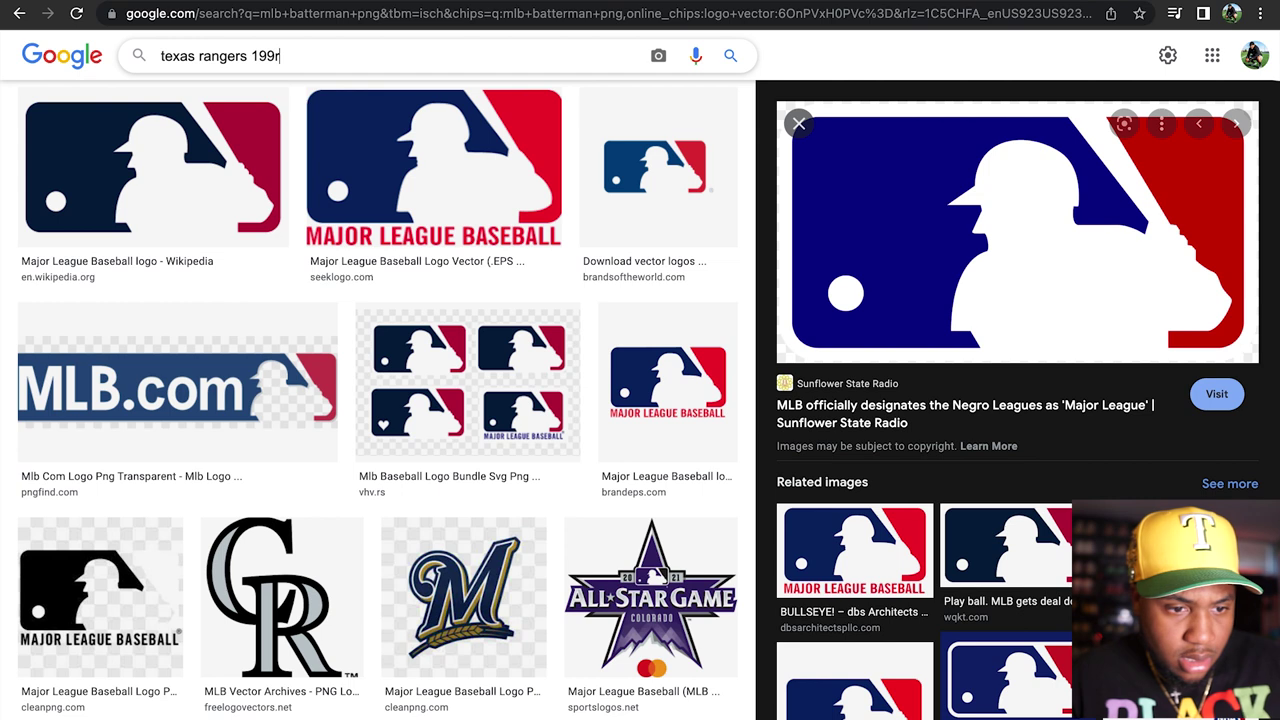
text(5)
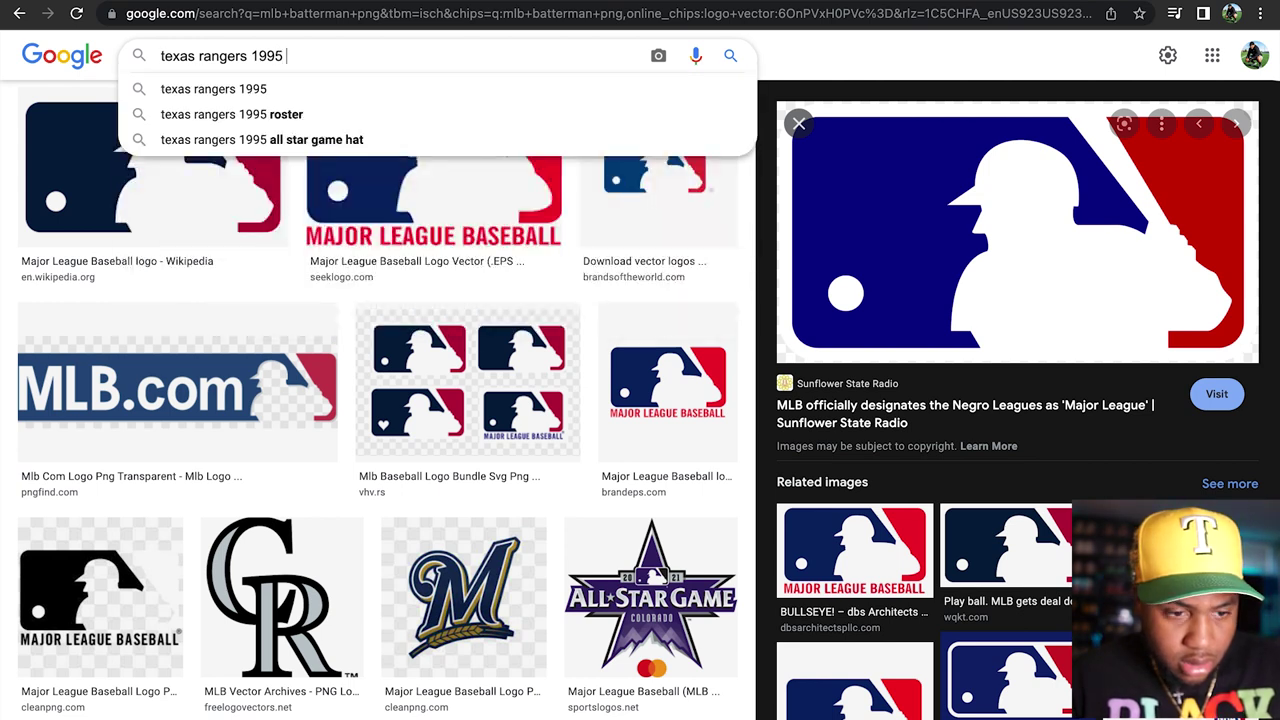
key(Return)
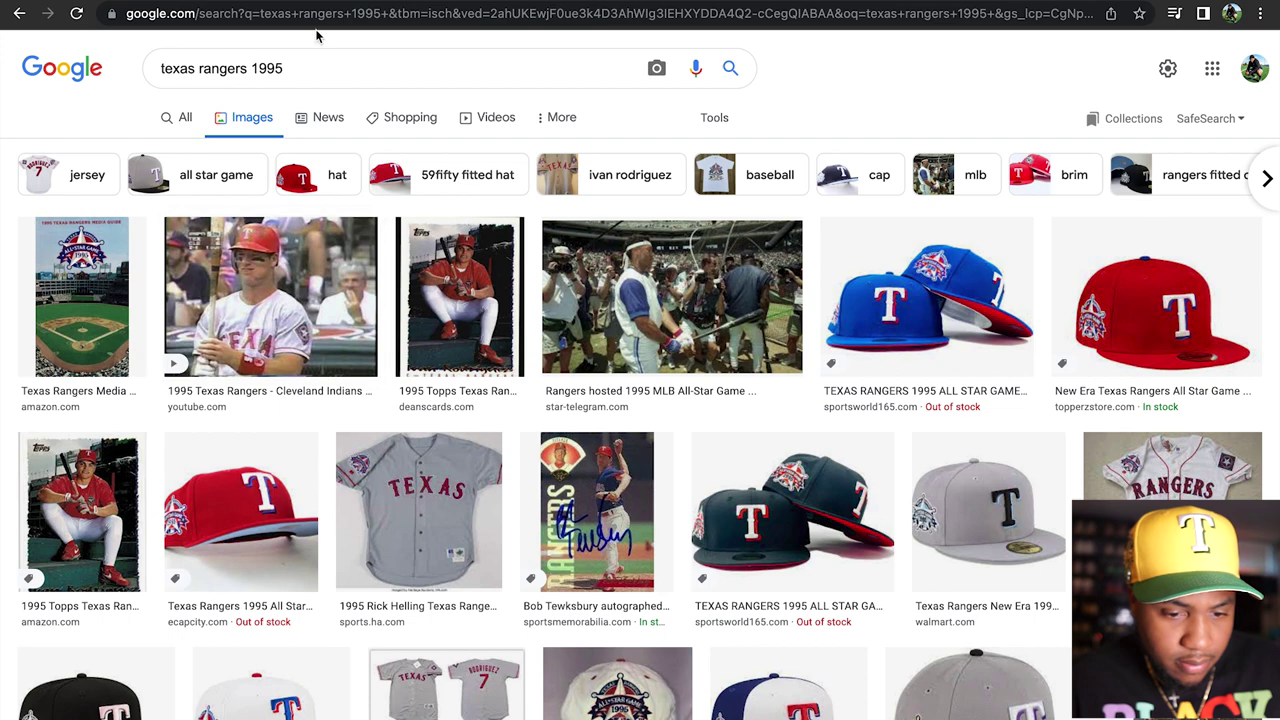
click(318, 62)
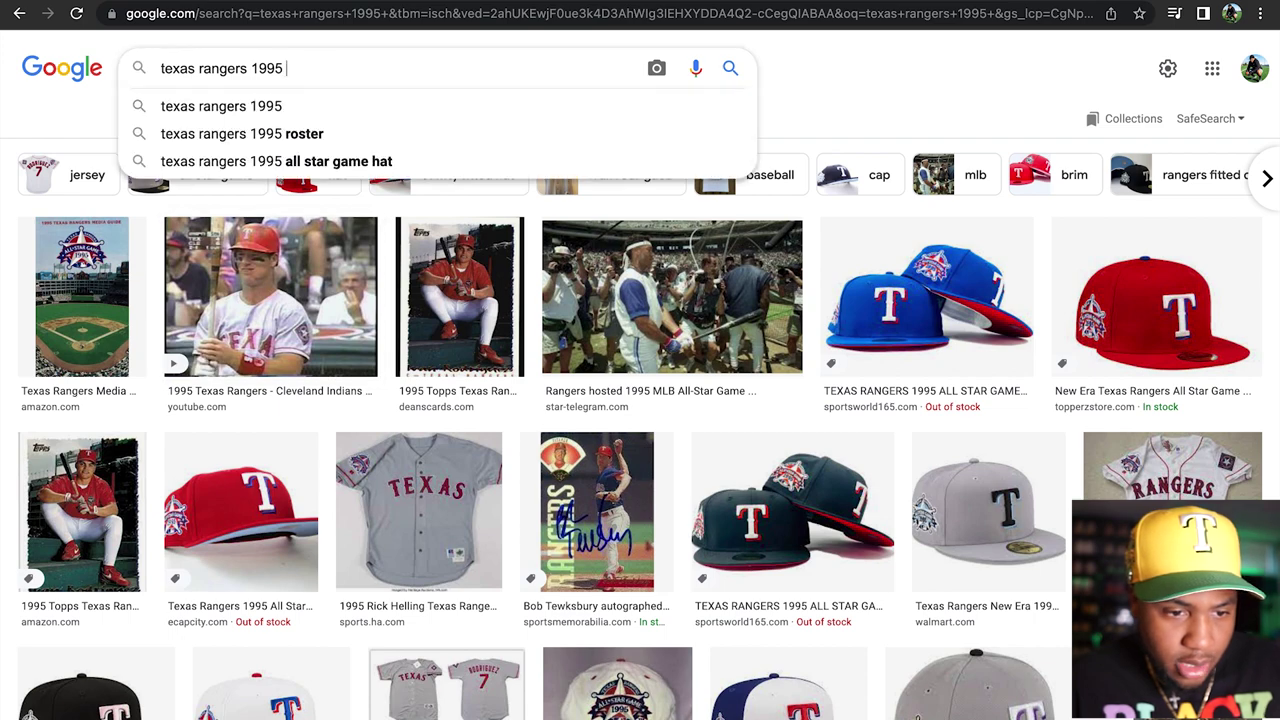
text(logo)
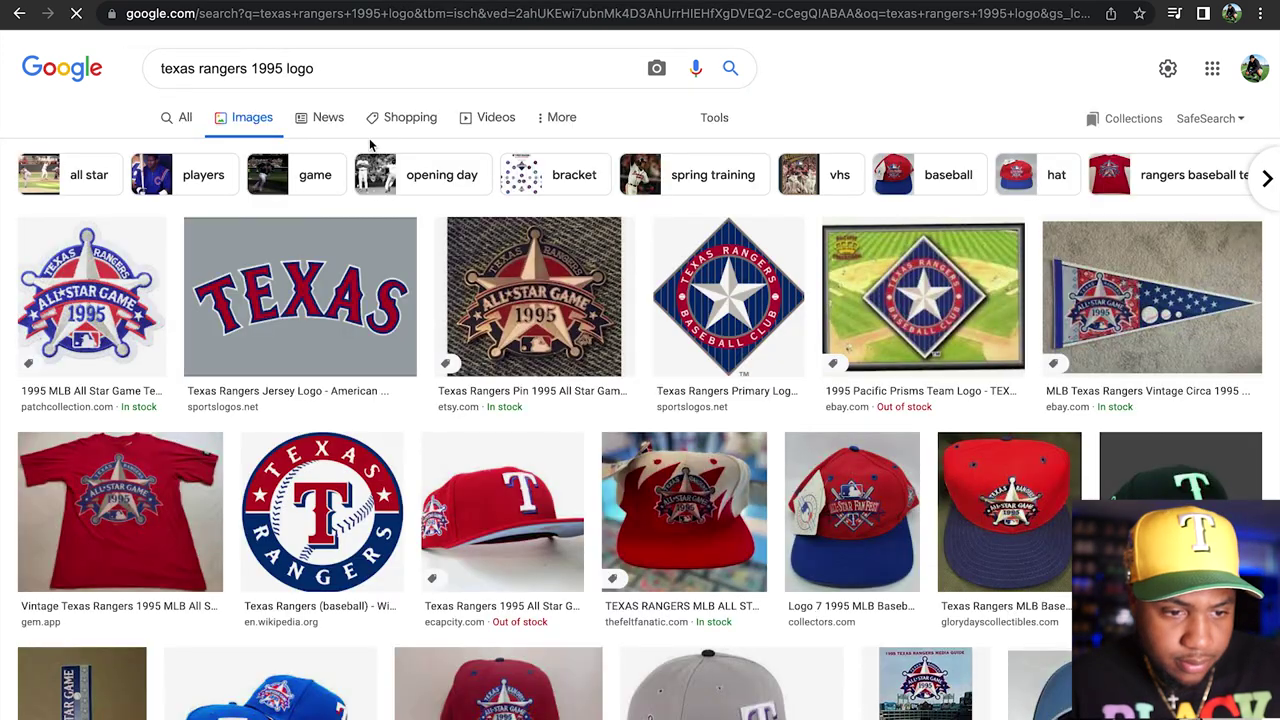
- Preview the 1995 All Star Game patch from Patch Collection and look over its related images
click(75, 262)
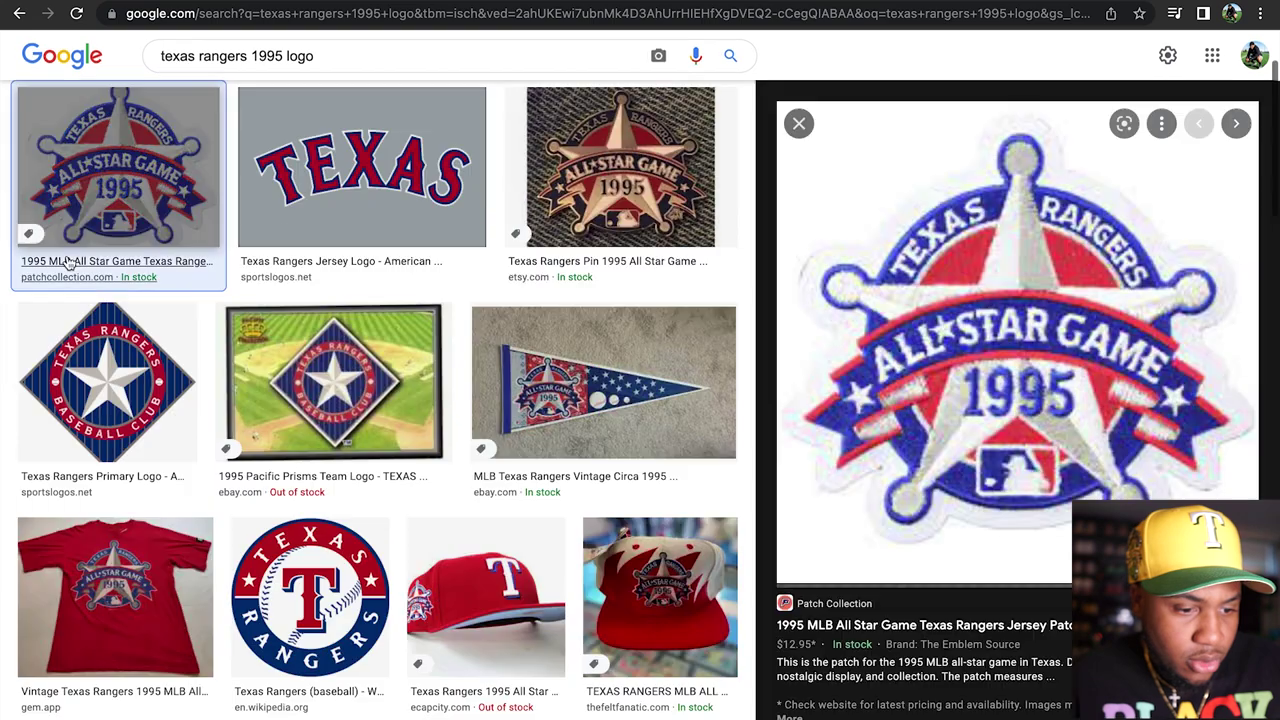
scroll(944, 419, down, 5)
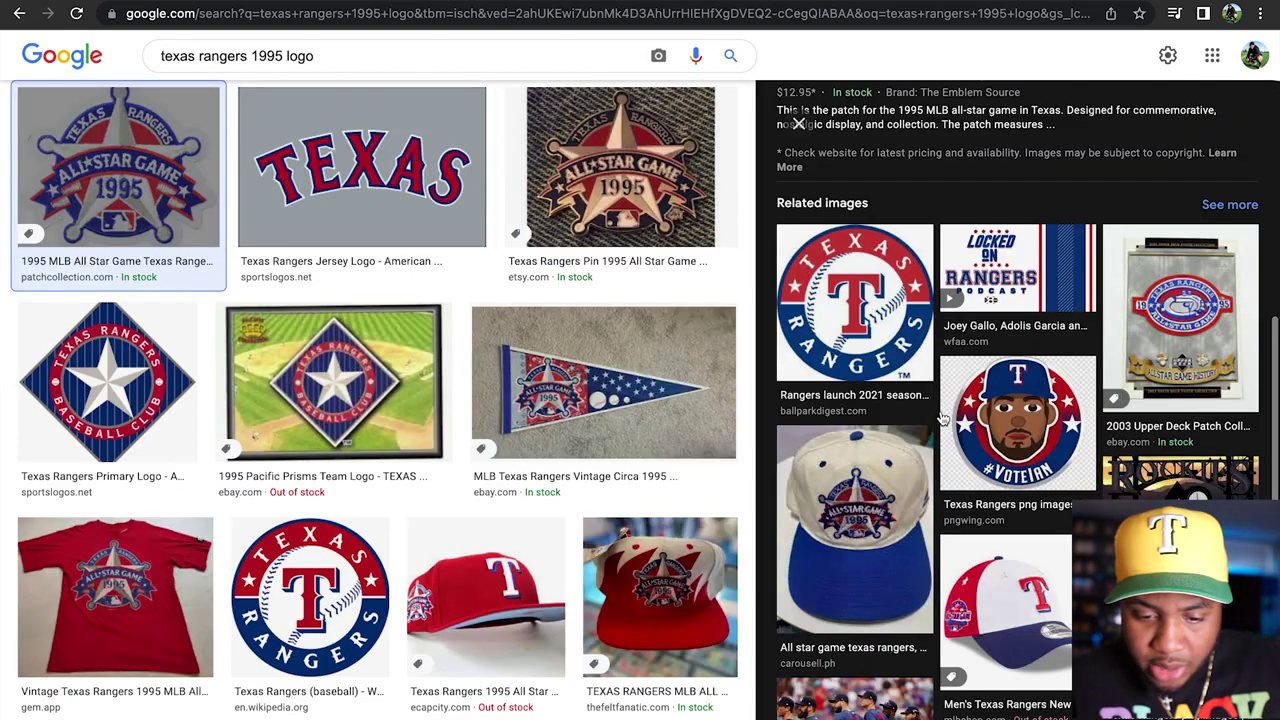
scroll(944, 419, up, 5)
- Refine the image search to "texas rangers 1995 logo png" and open the PNGkey All Star Game 1995 logo
click(381, 53)
text(png)
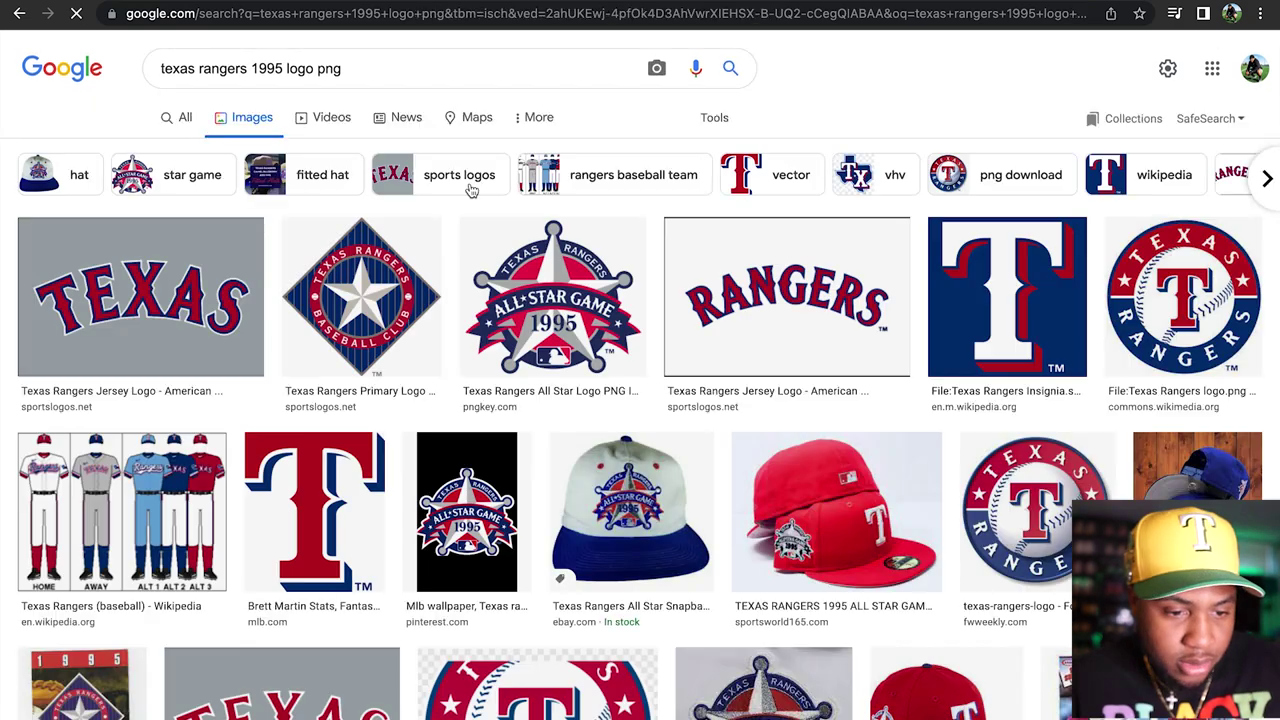
click(576, 332)
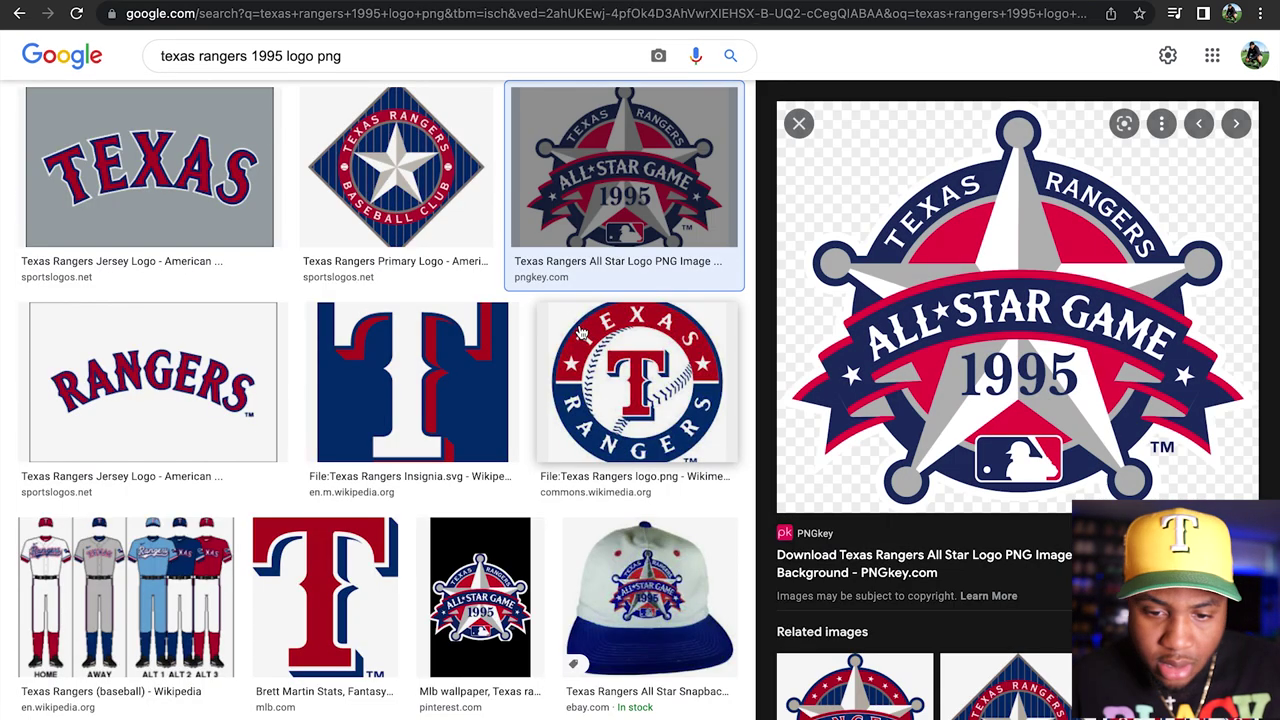
scroll(1048, 464, down, 2)
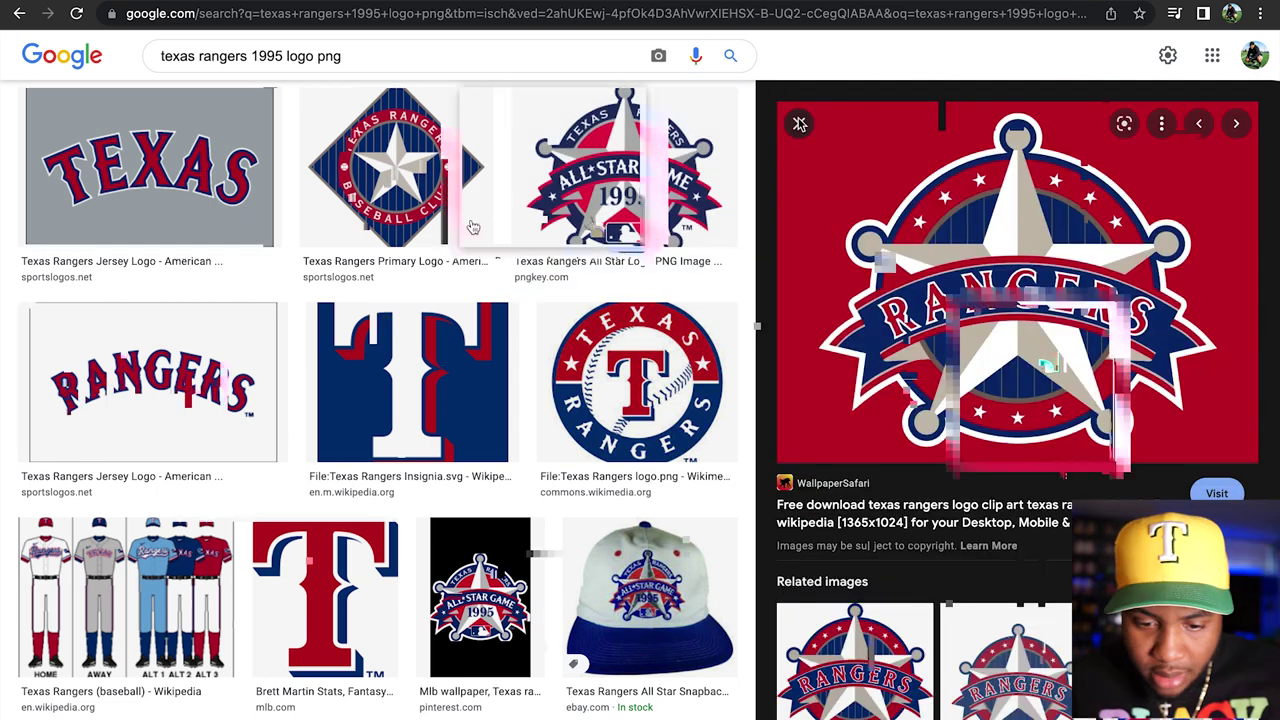
click(610, 170)
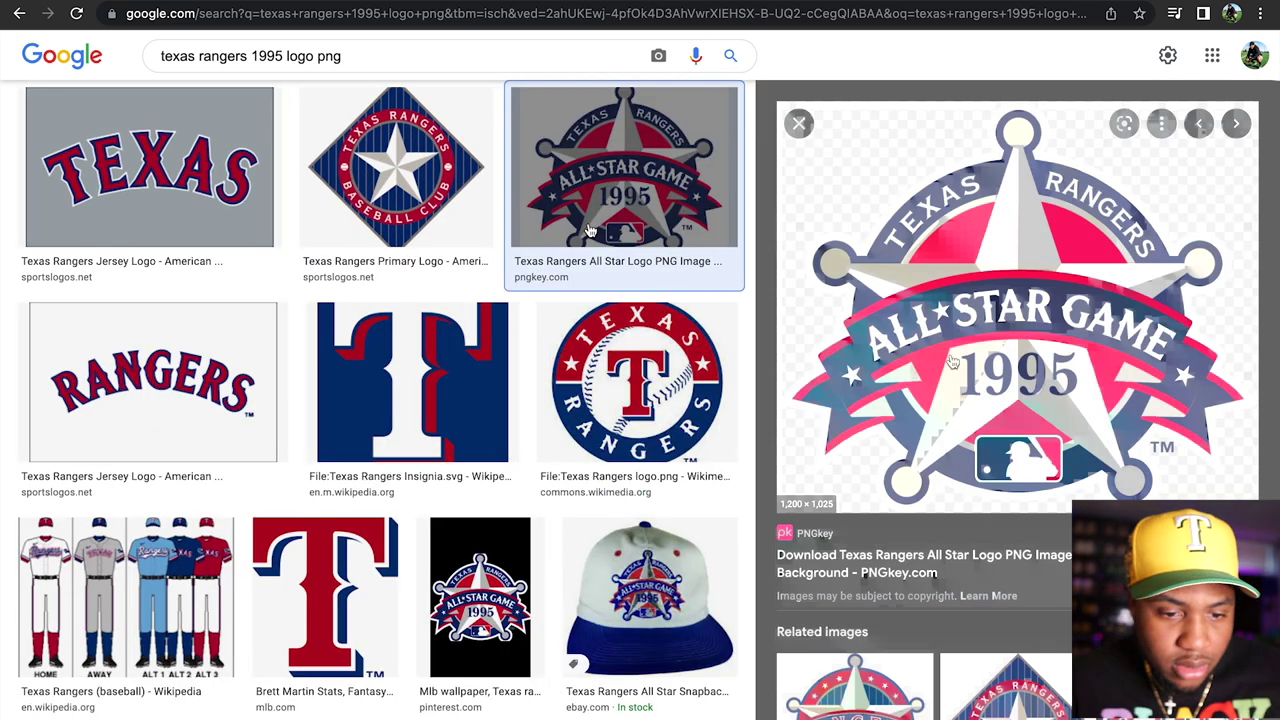
- Copy the enlarged All Star Game 1995 logo image and paste it into the Illustrator document
right_click(956, 354)
click(1043, 569)
right_click(928, 360)
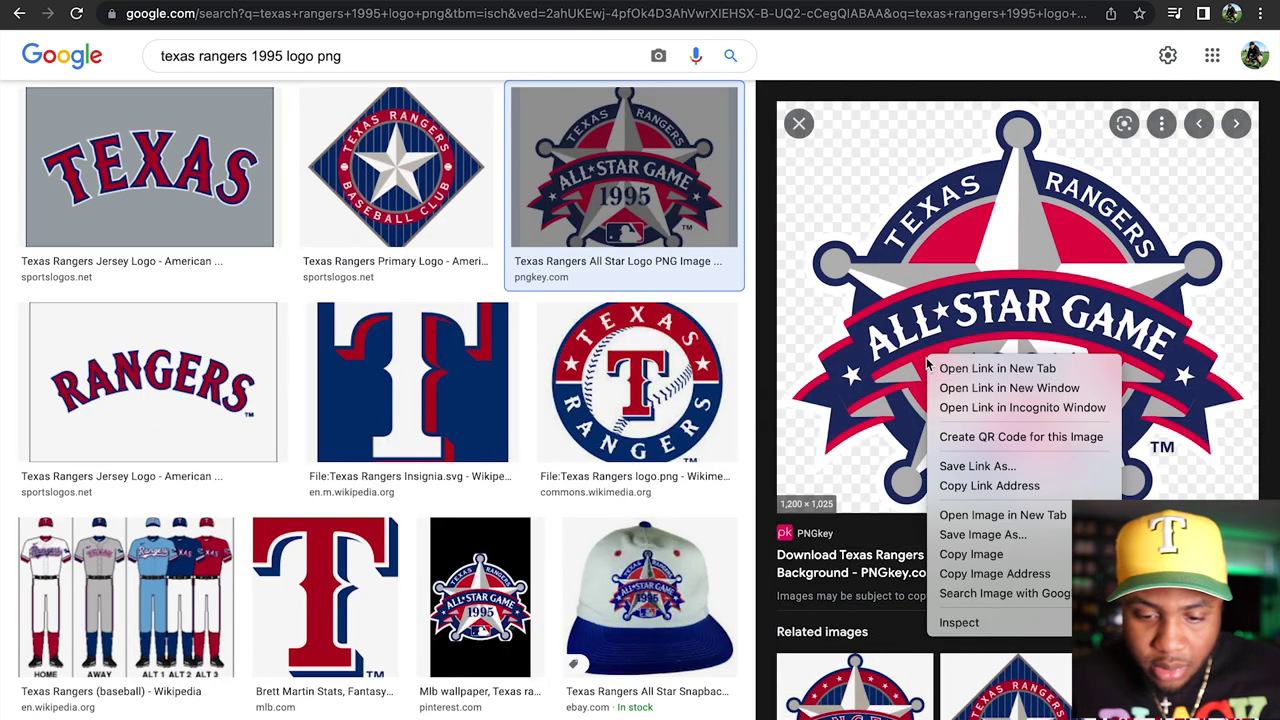
click(1005, 557)
key(super+Tab)
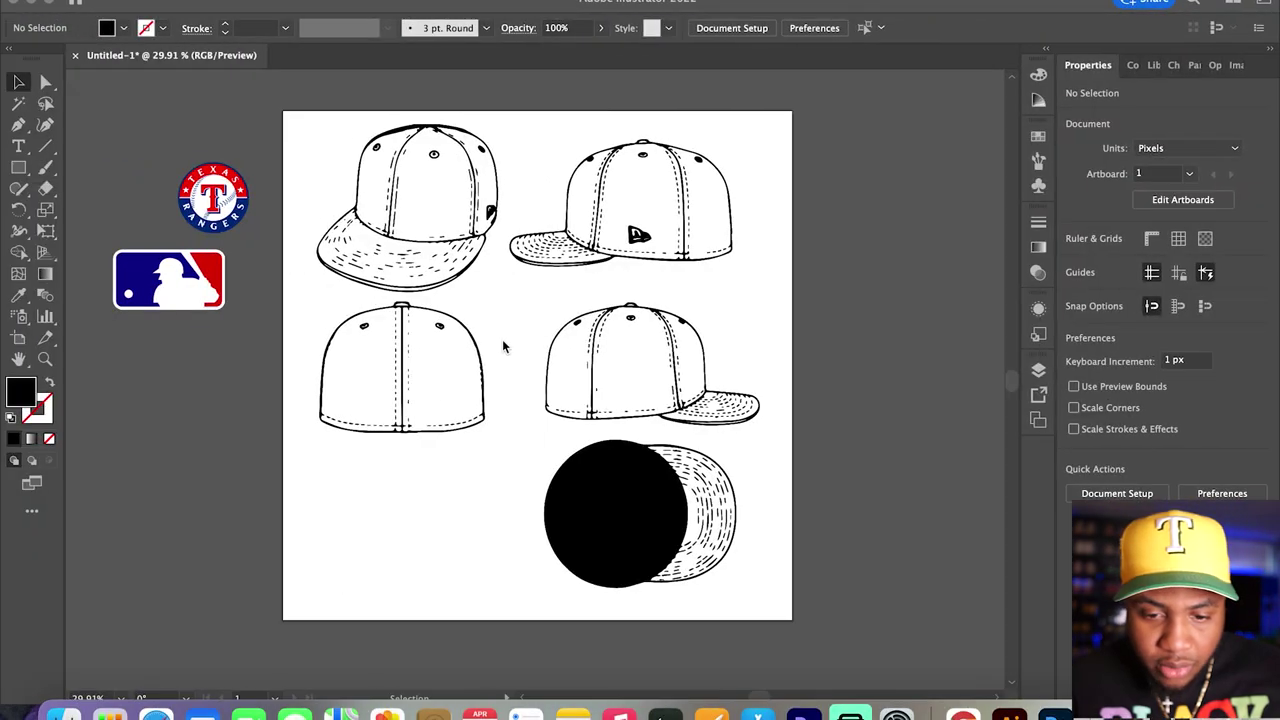
key(super+v)
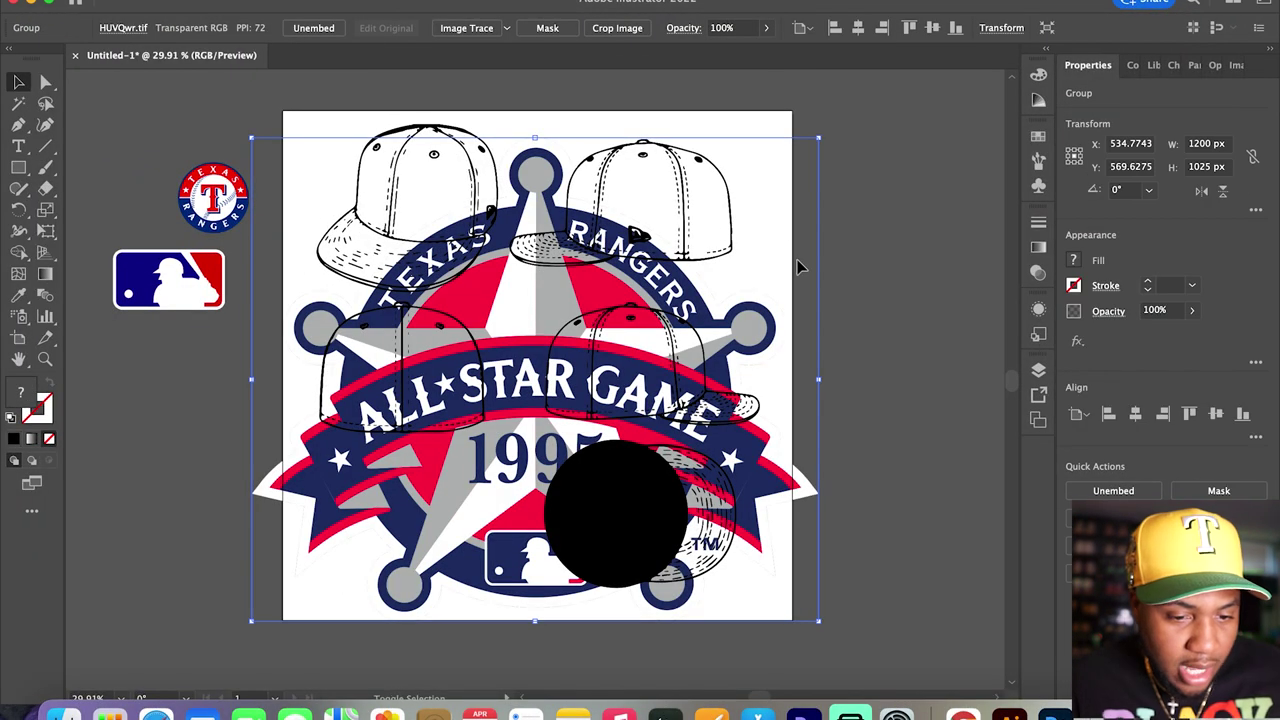
- Try to shrink the pasted All Star Game logo by its side edge and undo the resizing
drag(821, 381, 597, 378)
key(super+z)
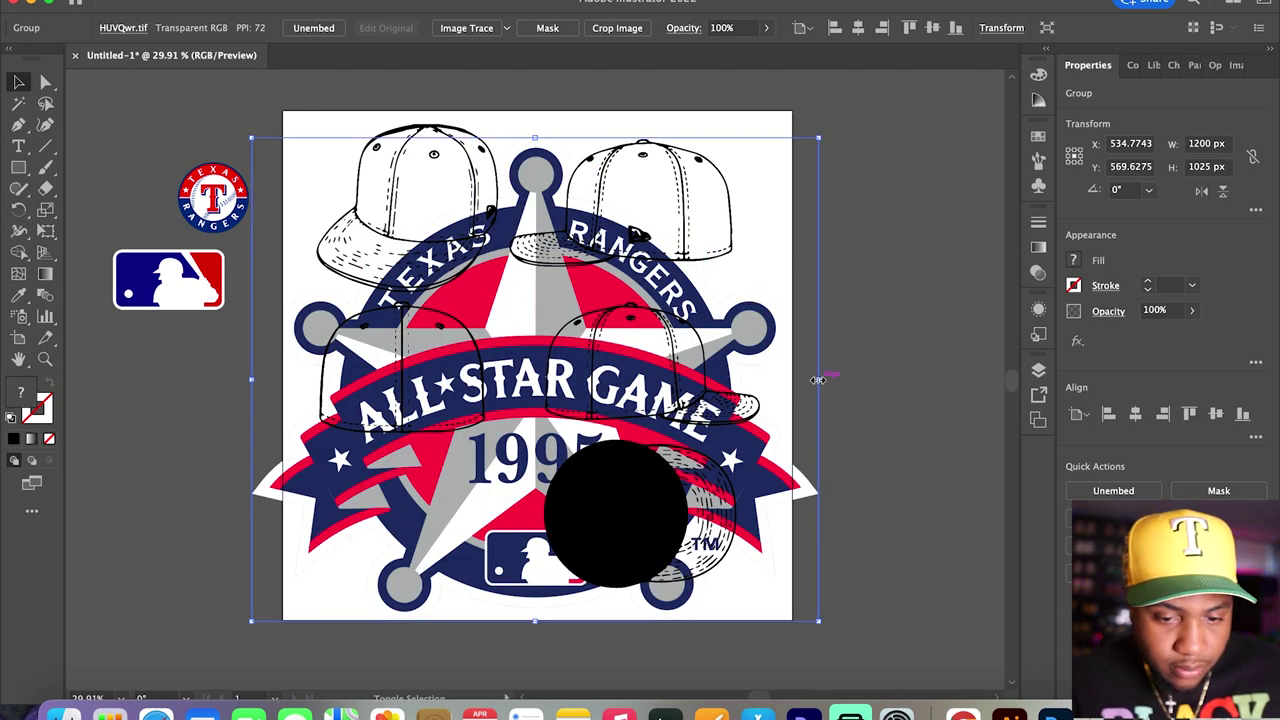
drag(818, 380, 571, 380)
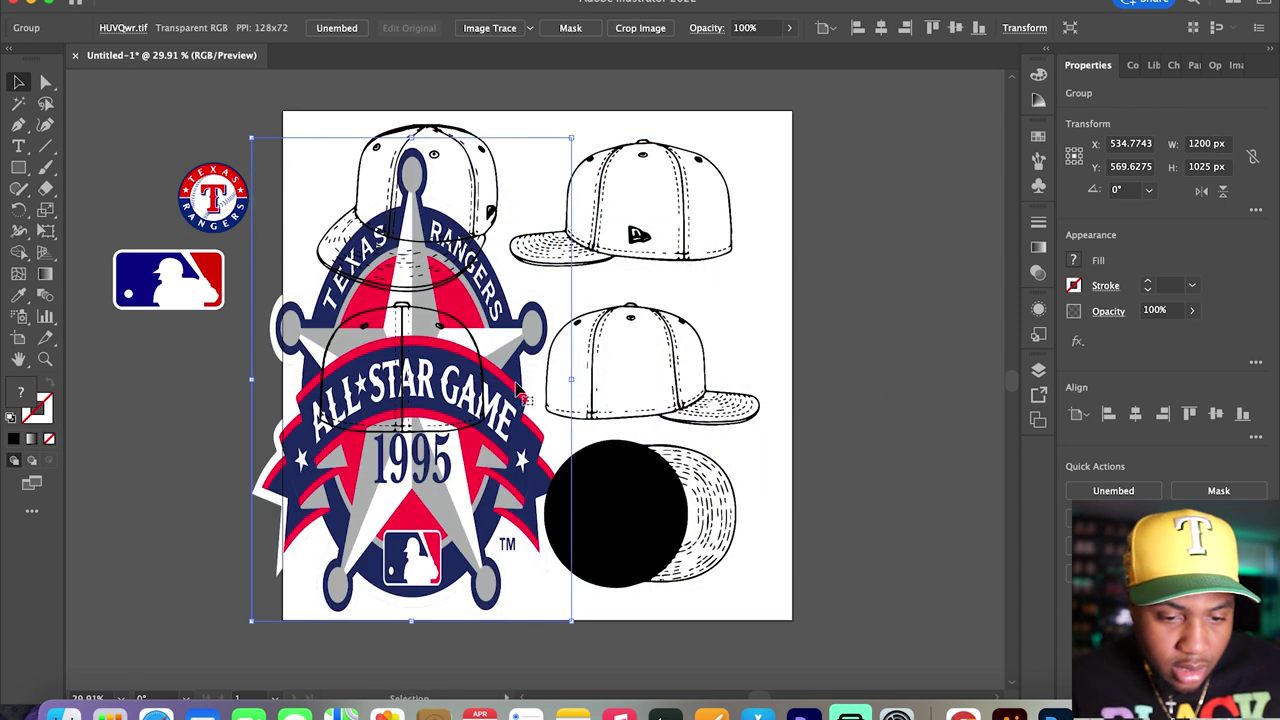
key(super+z)
key(Delete)
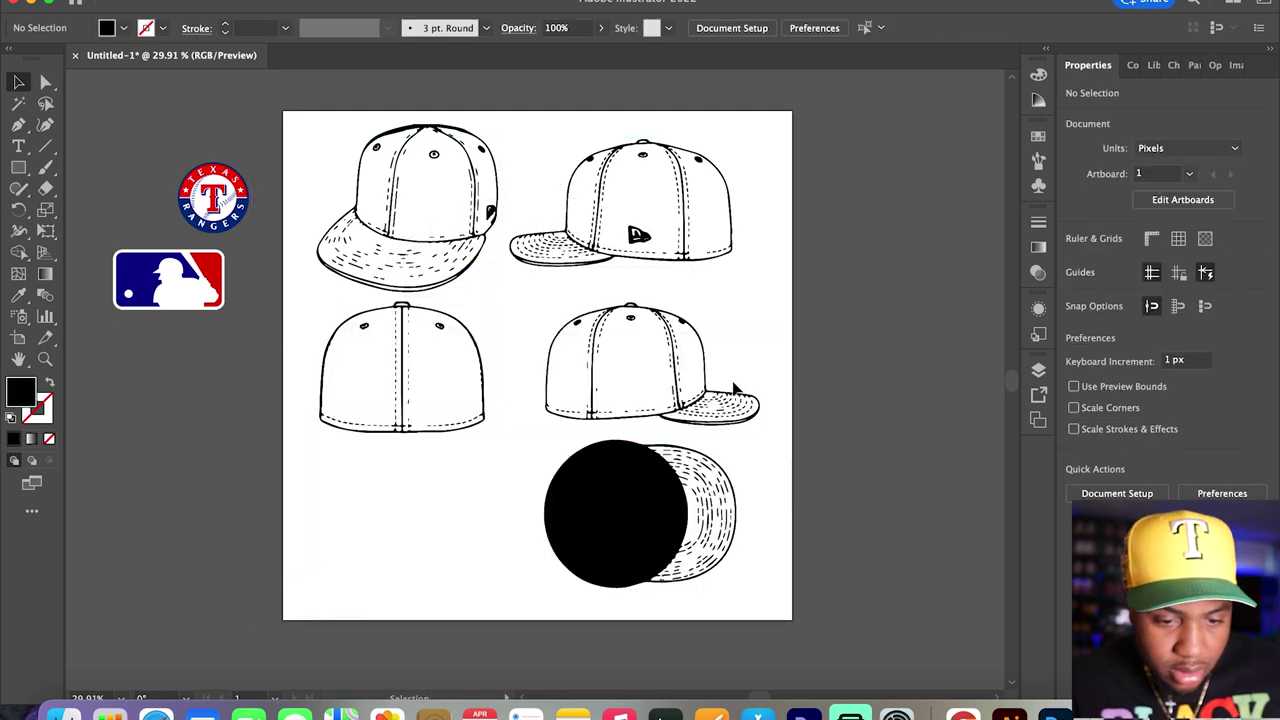
- Bring back the All Star Game logo, scale it down proportionally and place it off the artboard below the batterman logo
click(165, 2)
click(190, 14)
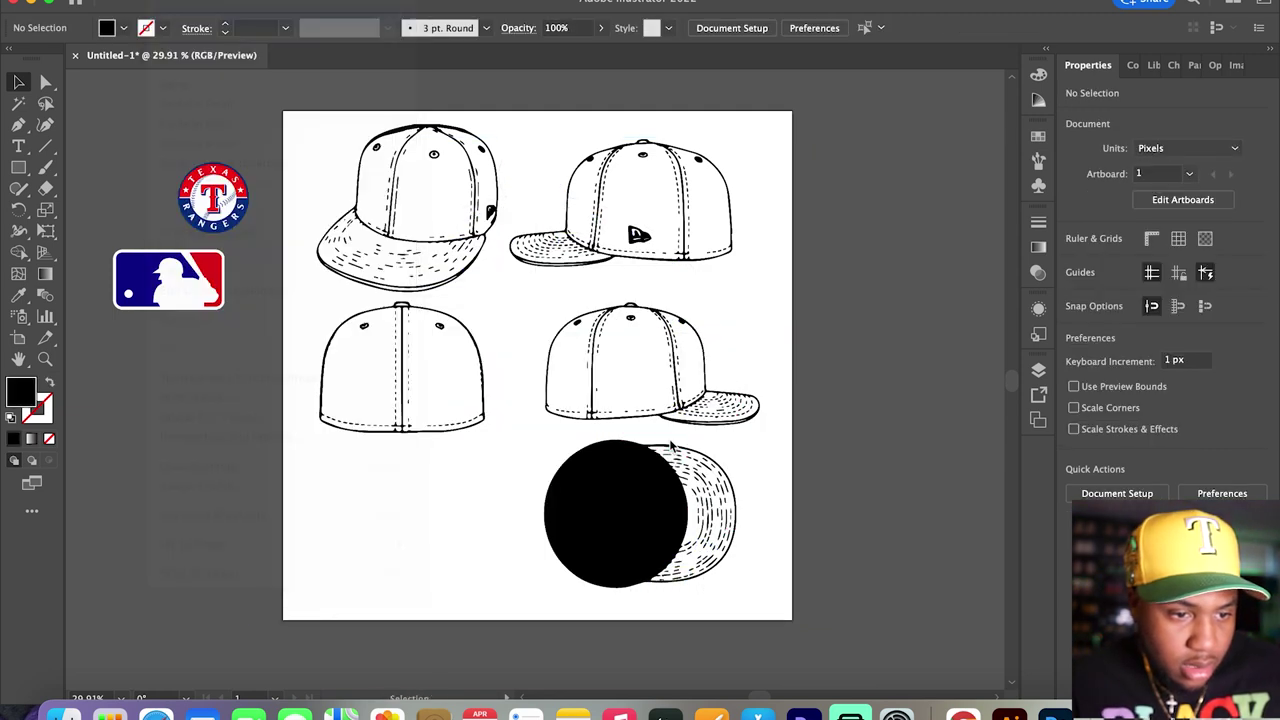
drag(820, 381, 165, 402)
click(232, 339)
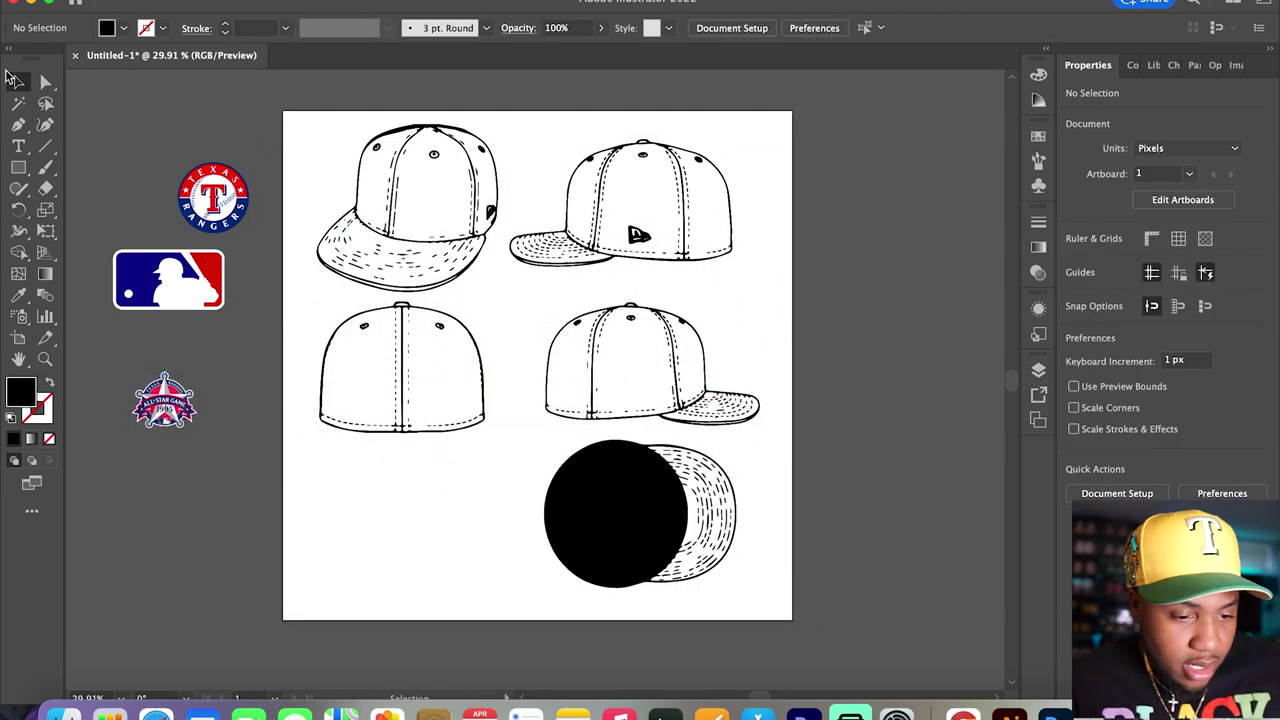
- Draw a rectangle about 1084 by 1099 px over the artboard on Layer 1 and show the layer list
click(19, 170)
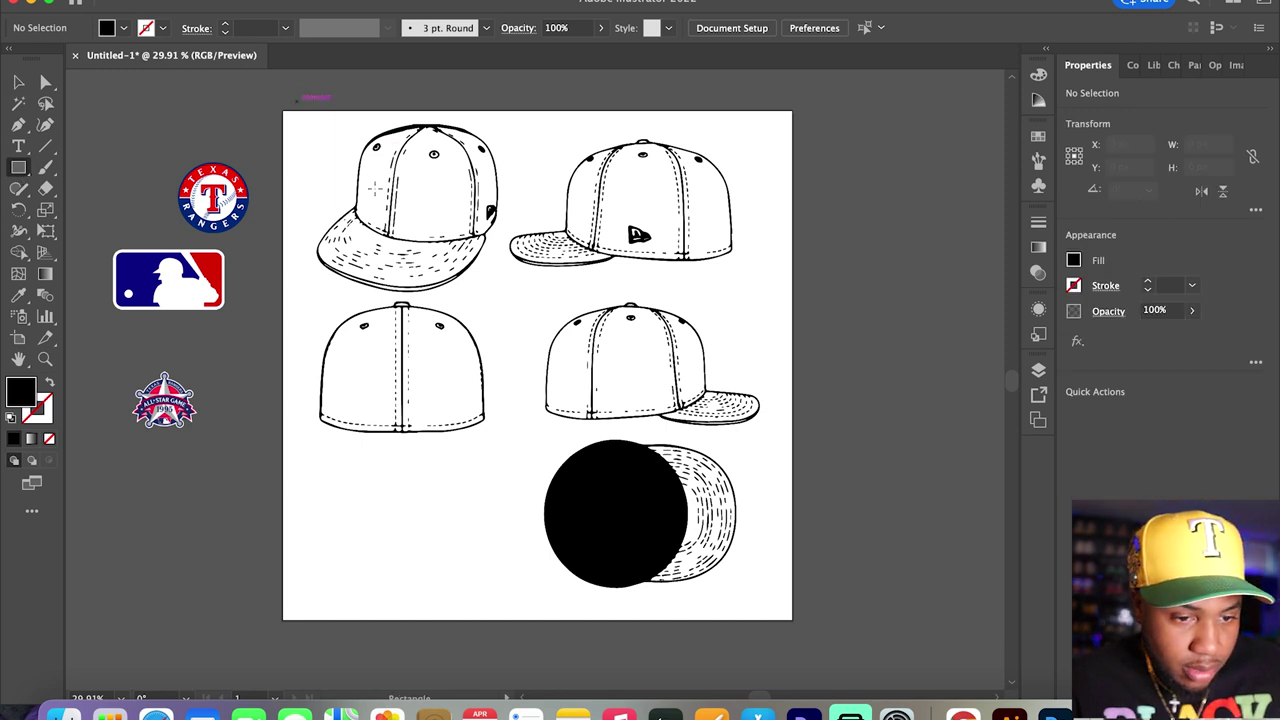
drag(296, 102, 809, 620)
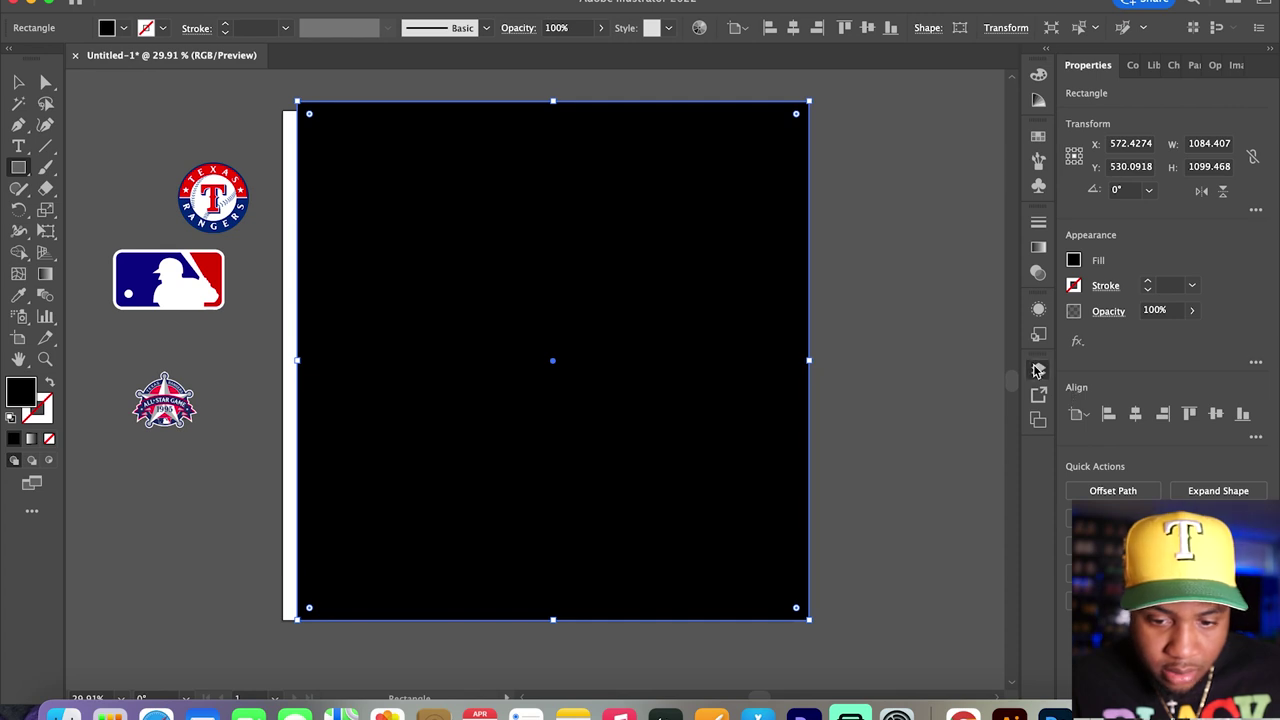
click(1038, 371)
click(17, 84)
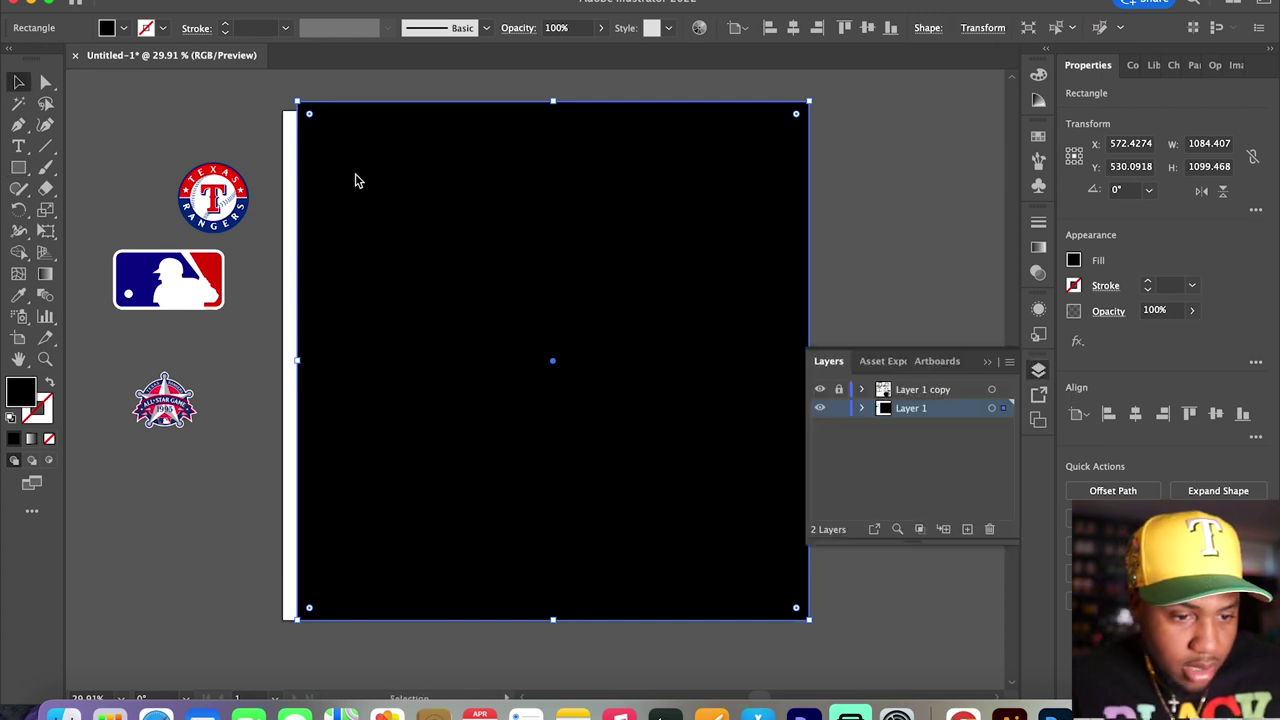
- Fill the rectangle with a pale cream colour, RGB 249, 240, 232, and deselect it
click(123, 31)
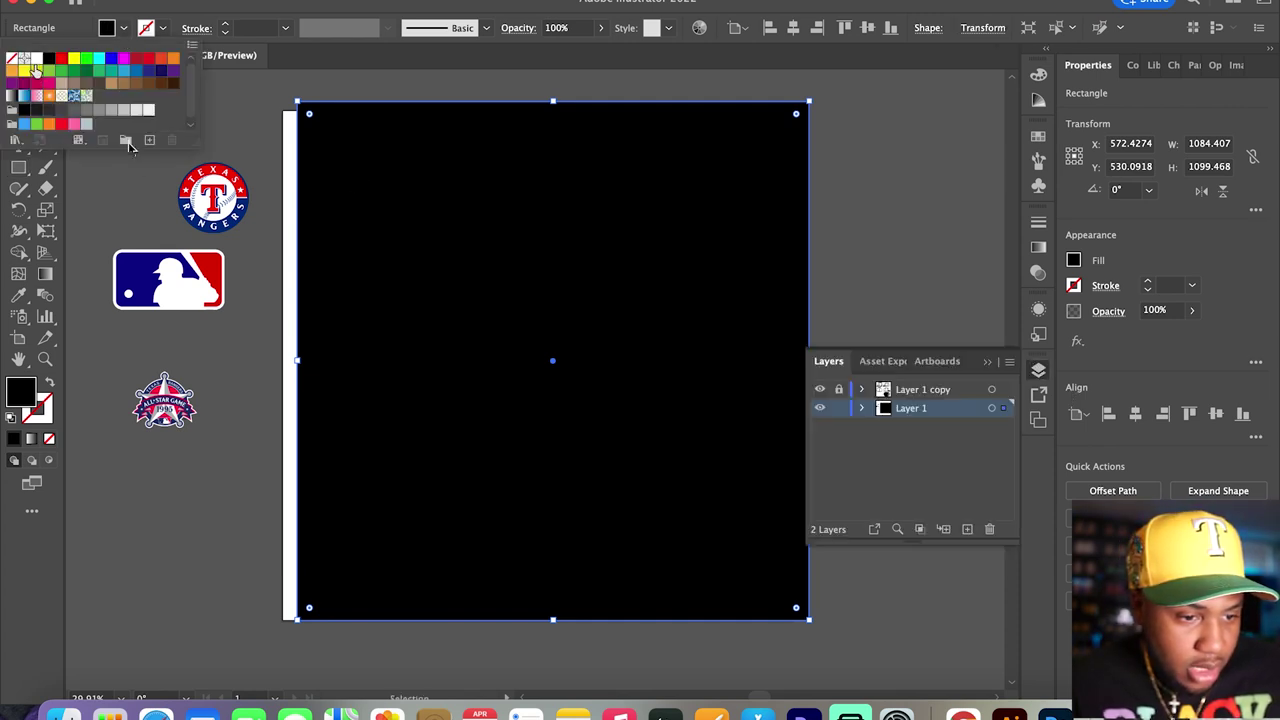
double_click(25, 397)
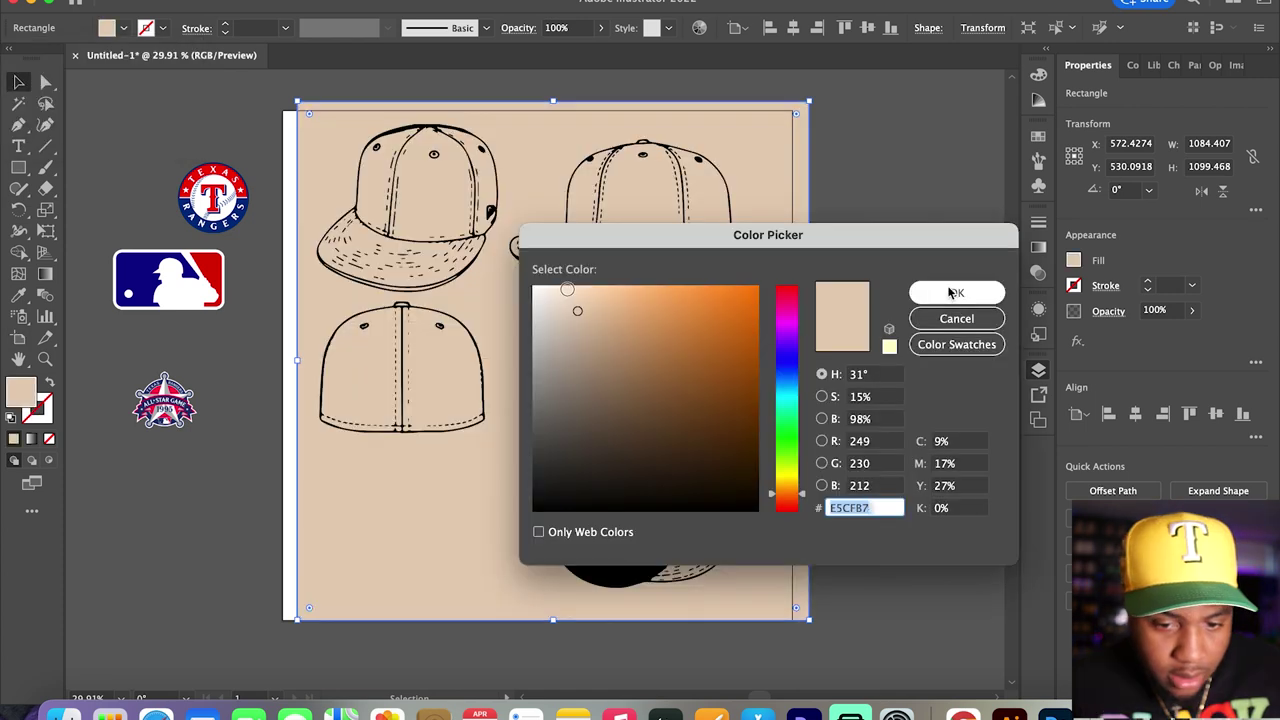
click(952, 292)
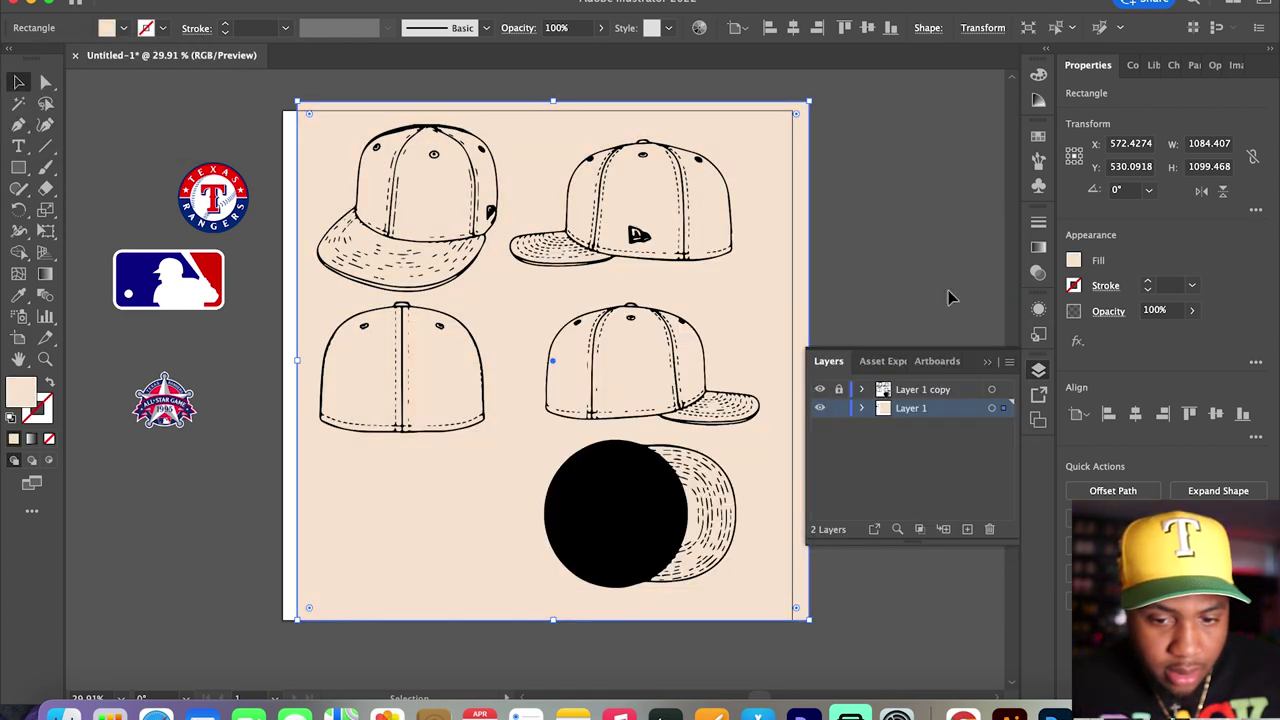
double_click(18, 394)
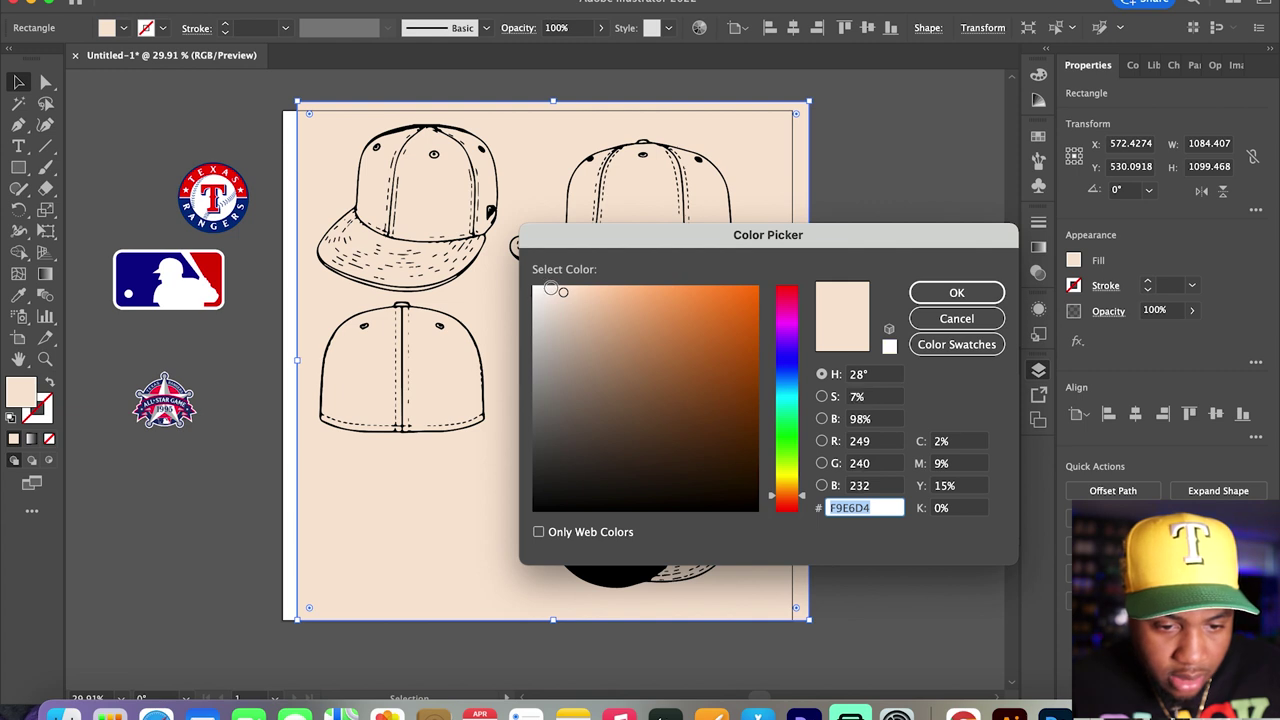
click(563, 291)
click(960, 293)
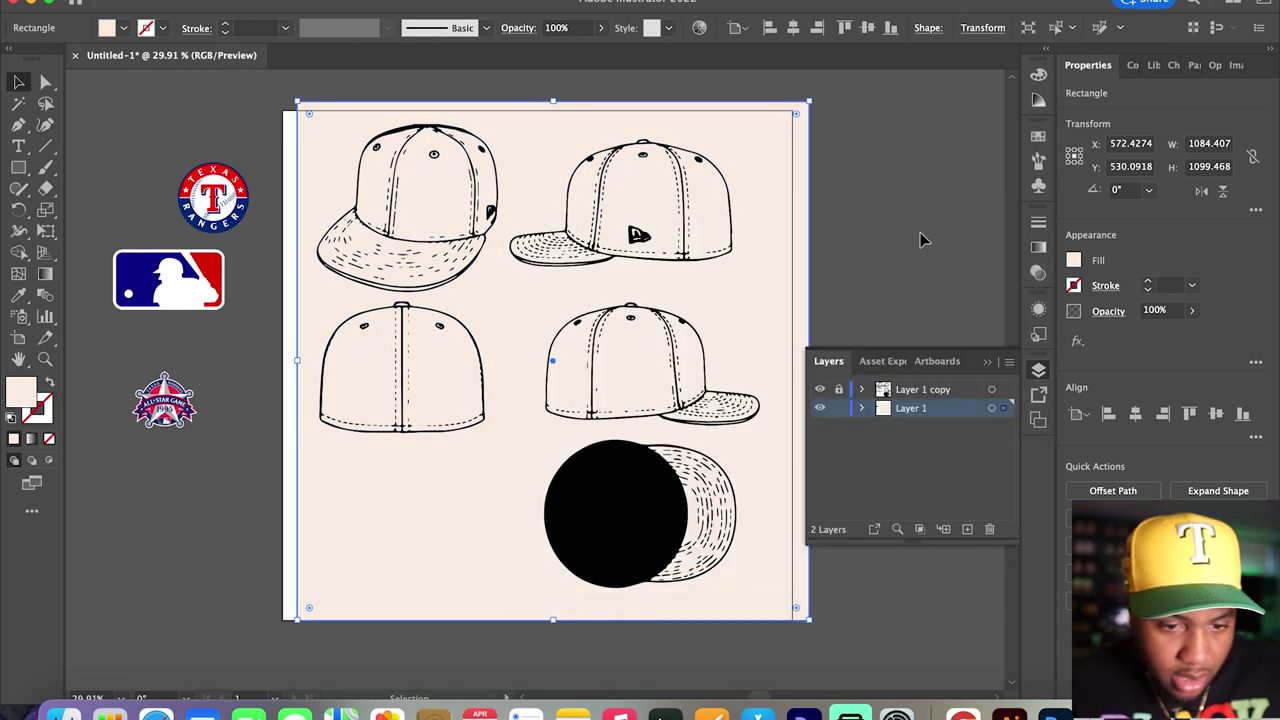
click(920, 240)
scroll(770, 330, right, 2)
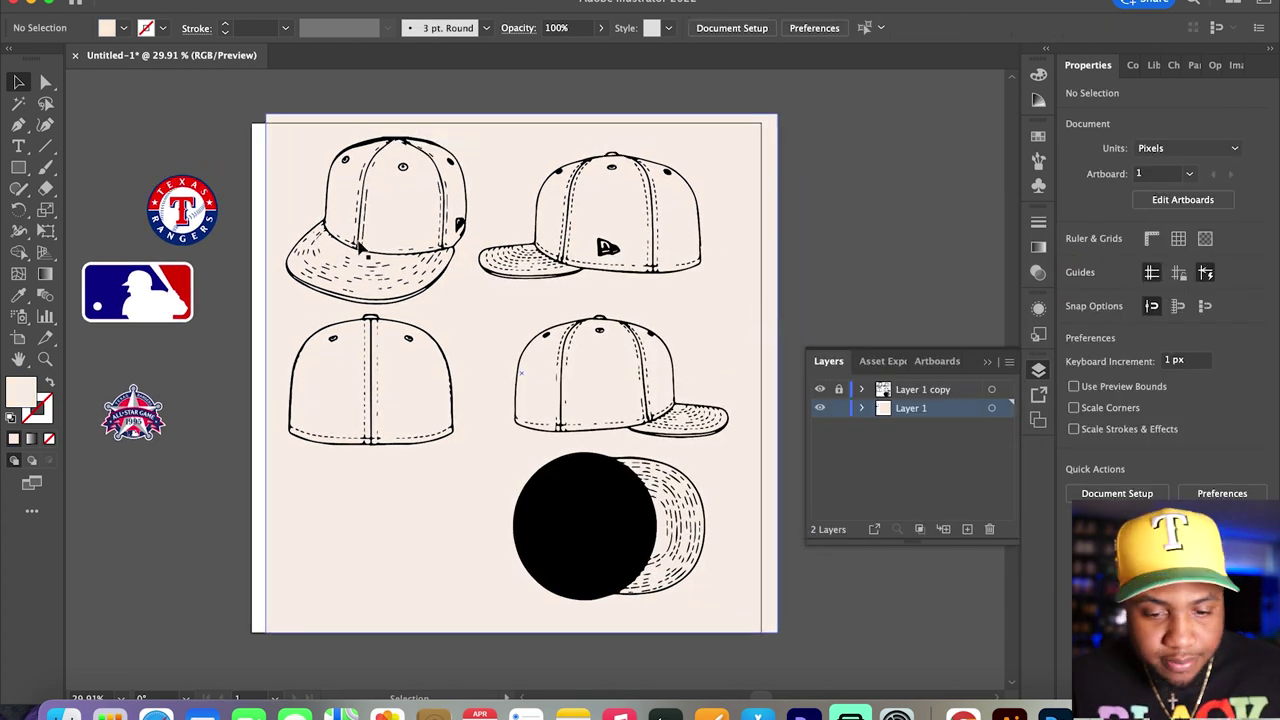
drag(319, 94, 444, 280)
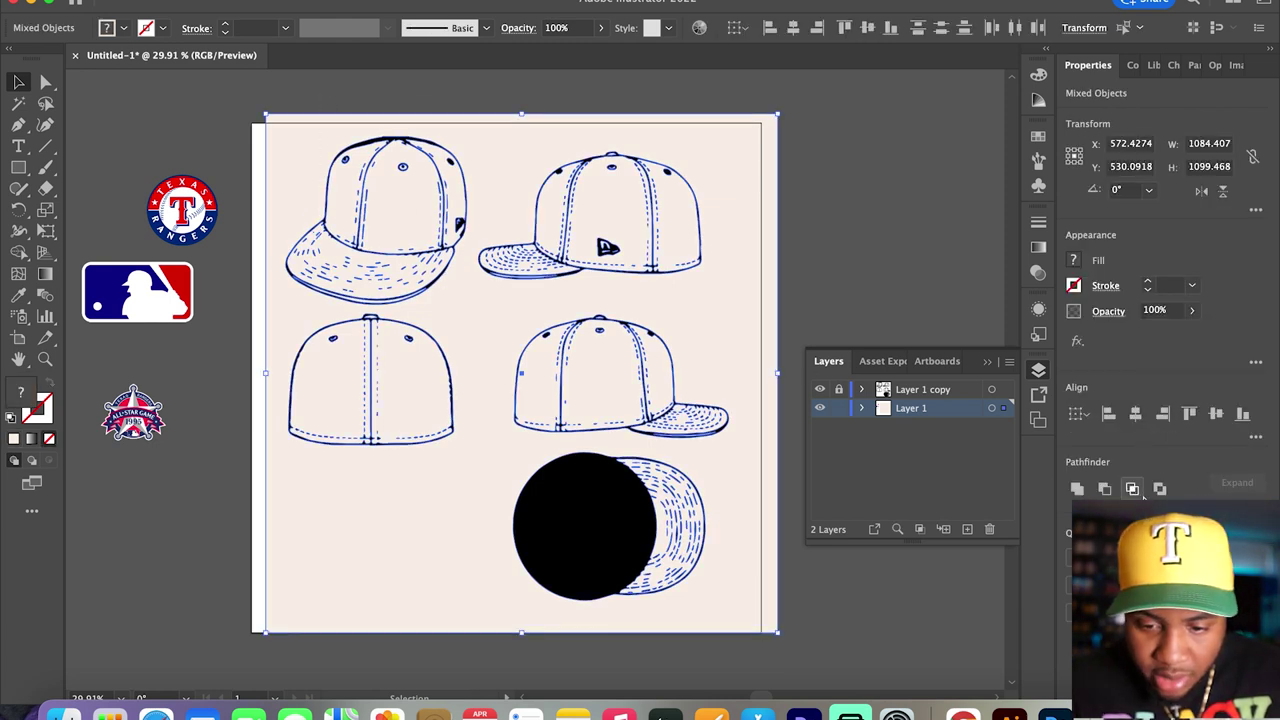
click(1256, 511)
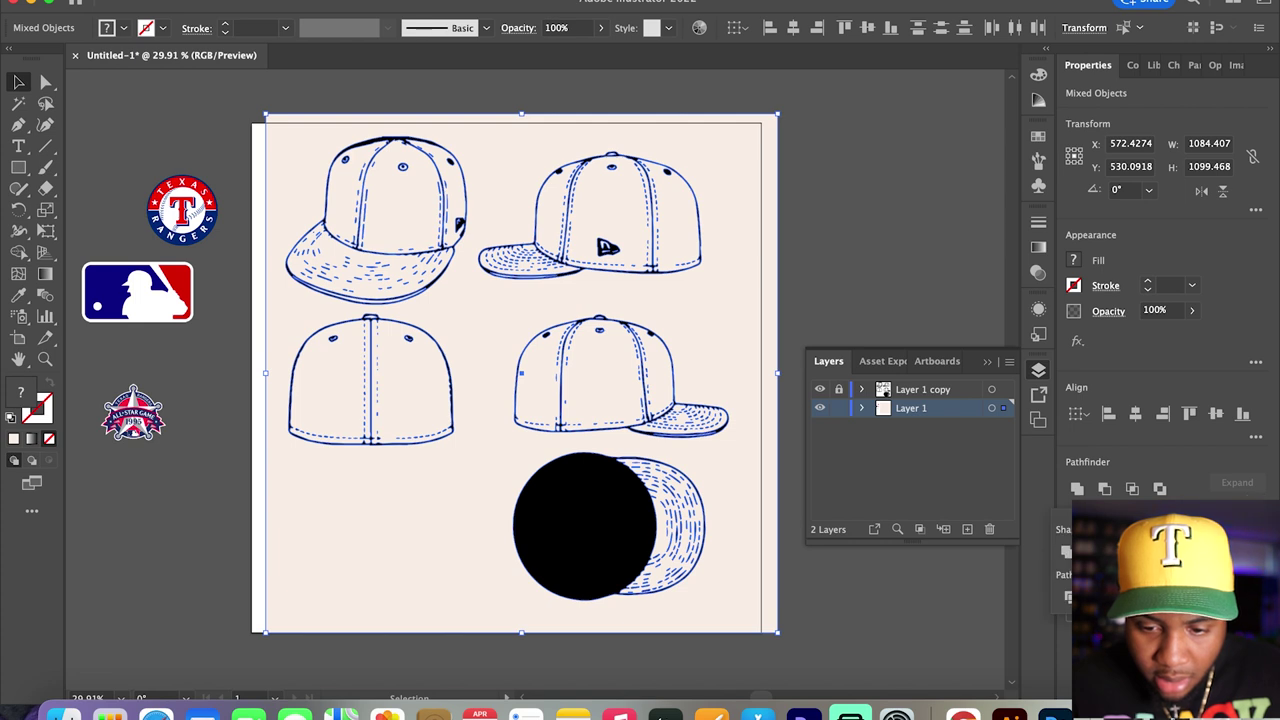
click(918, 237)
- Send the cream rectangle to the back of Layer 1, behind the cap drawings, and deselect it
click(730, 145)
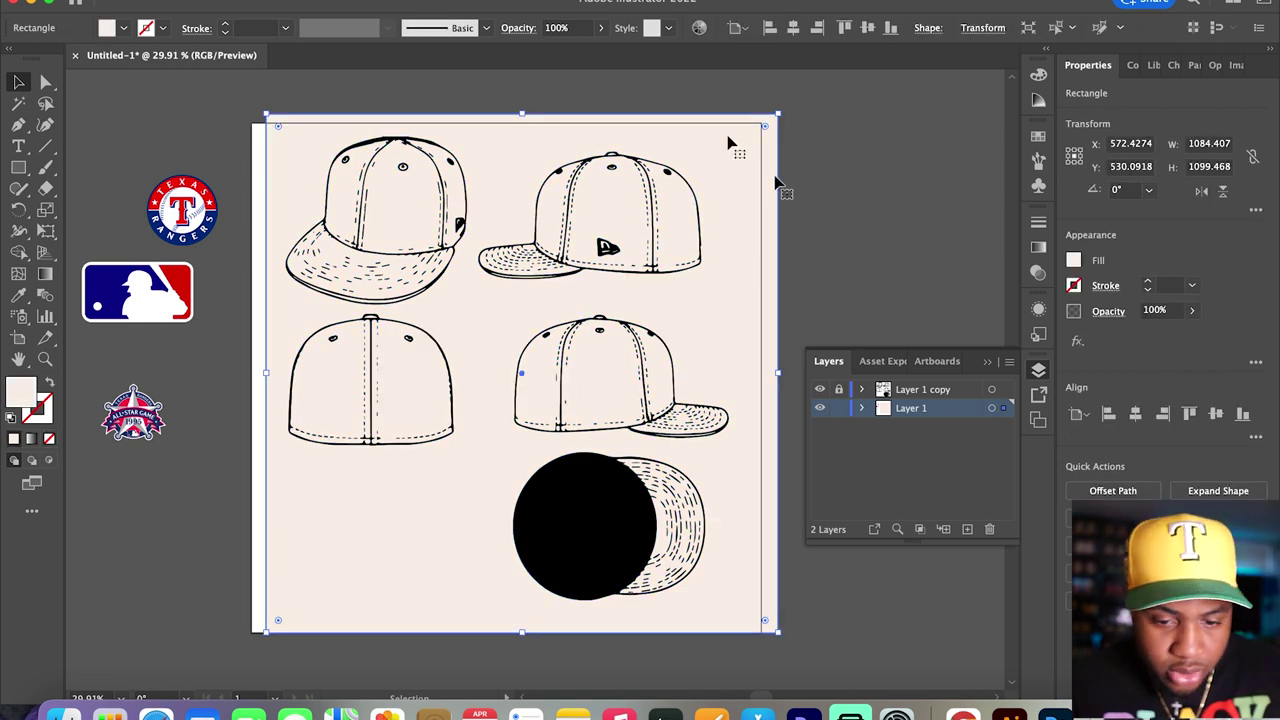
right_click(704, 177)
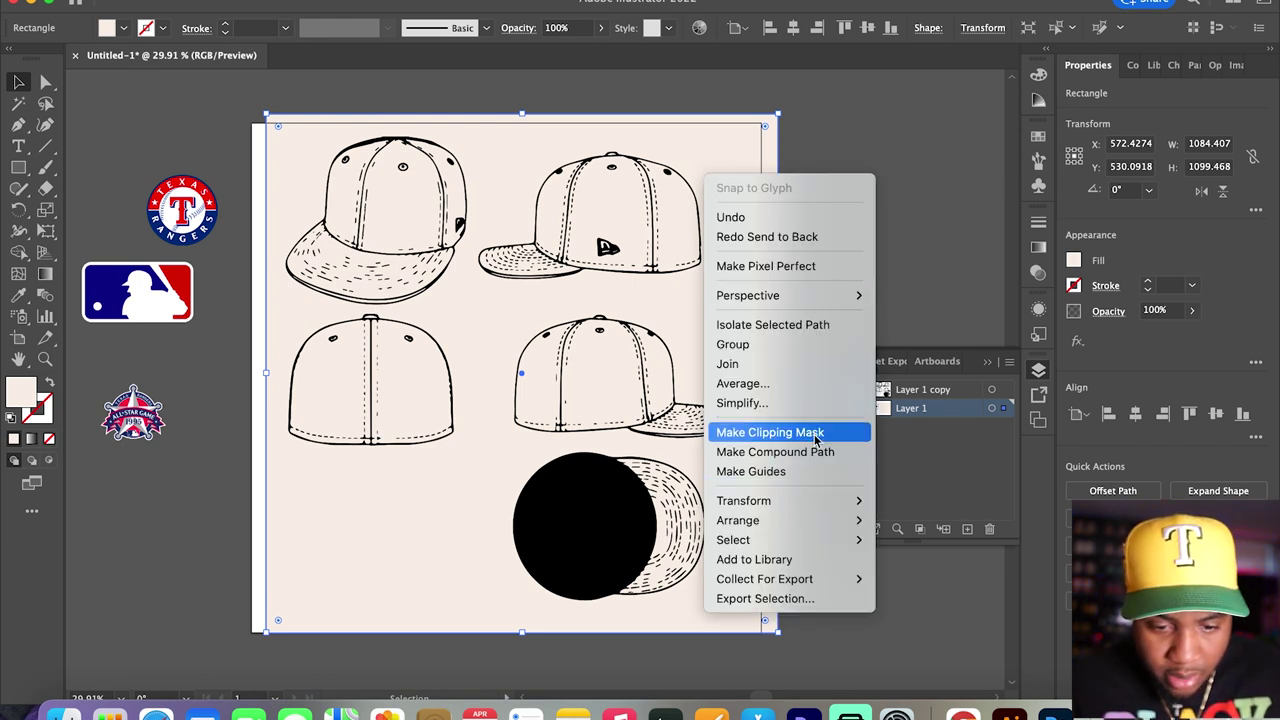
mouse_move(843, 520)
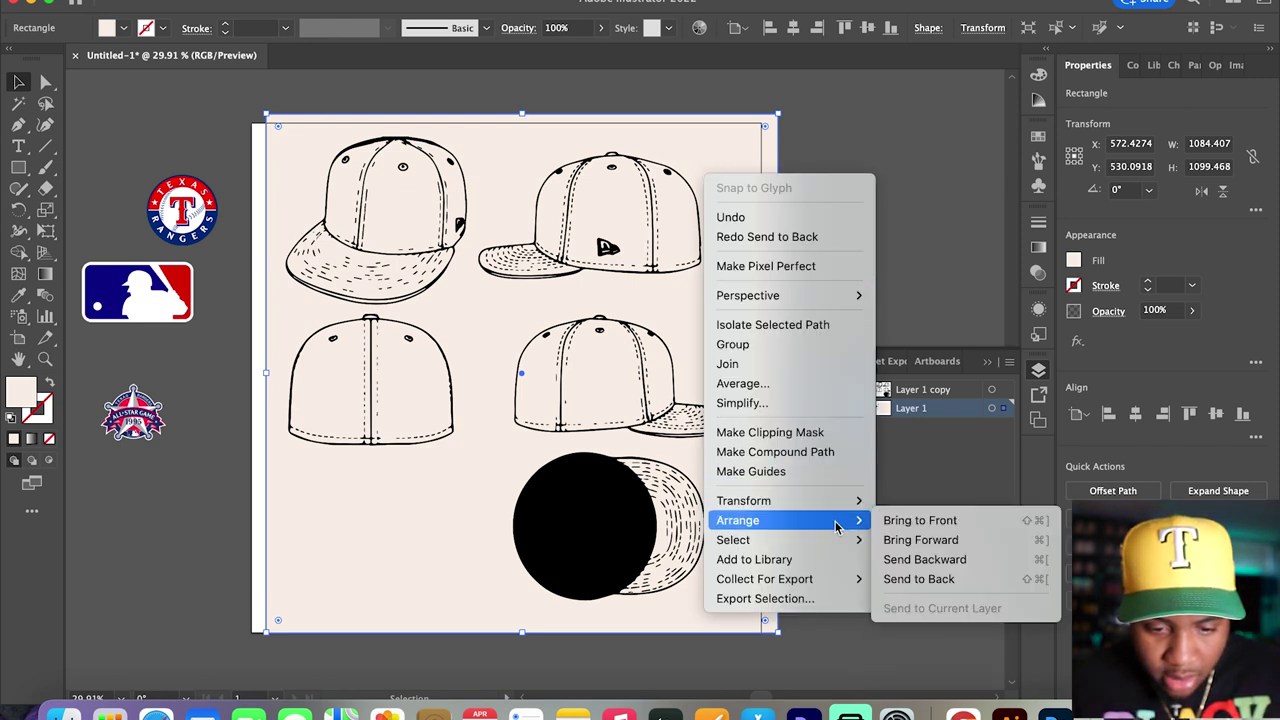
click(940, 579)
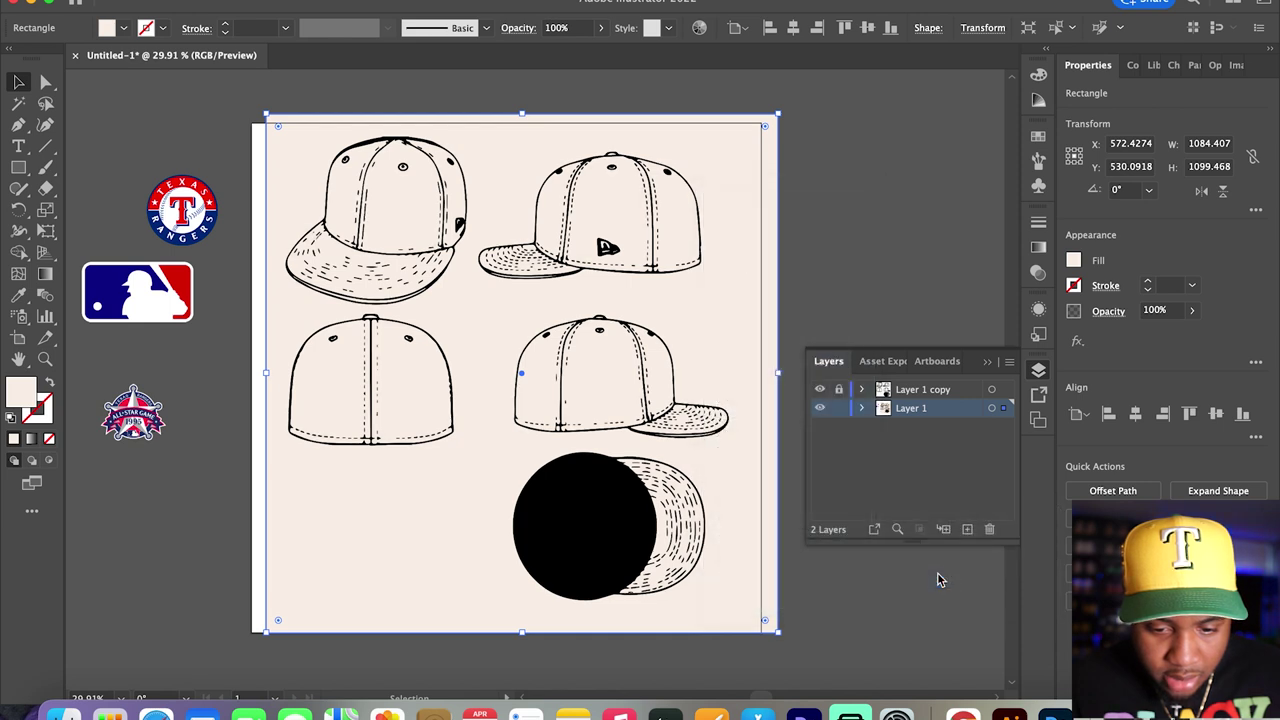
click(850, 245)
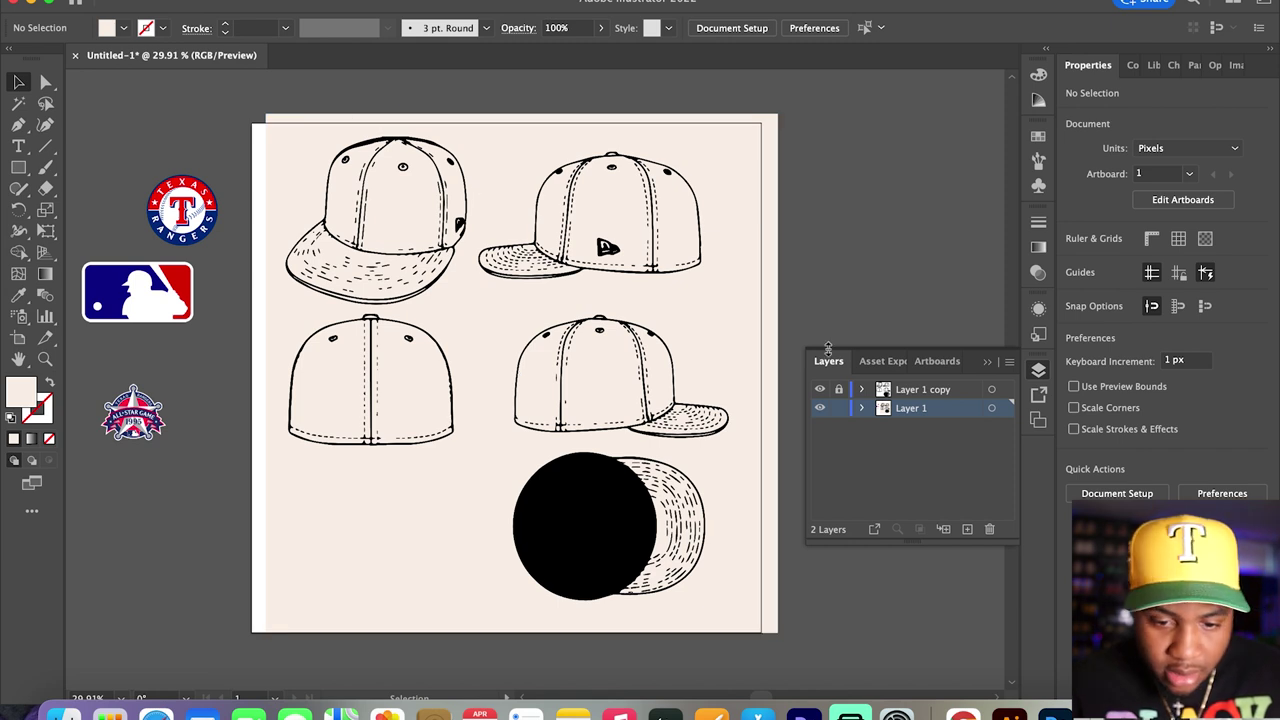
- Divide the cream rectangle along the cap outlines with the Pathfinder Divide operation, using all artwork on Layer 1
drag(527, 279, 723, 640)
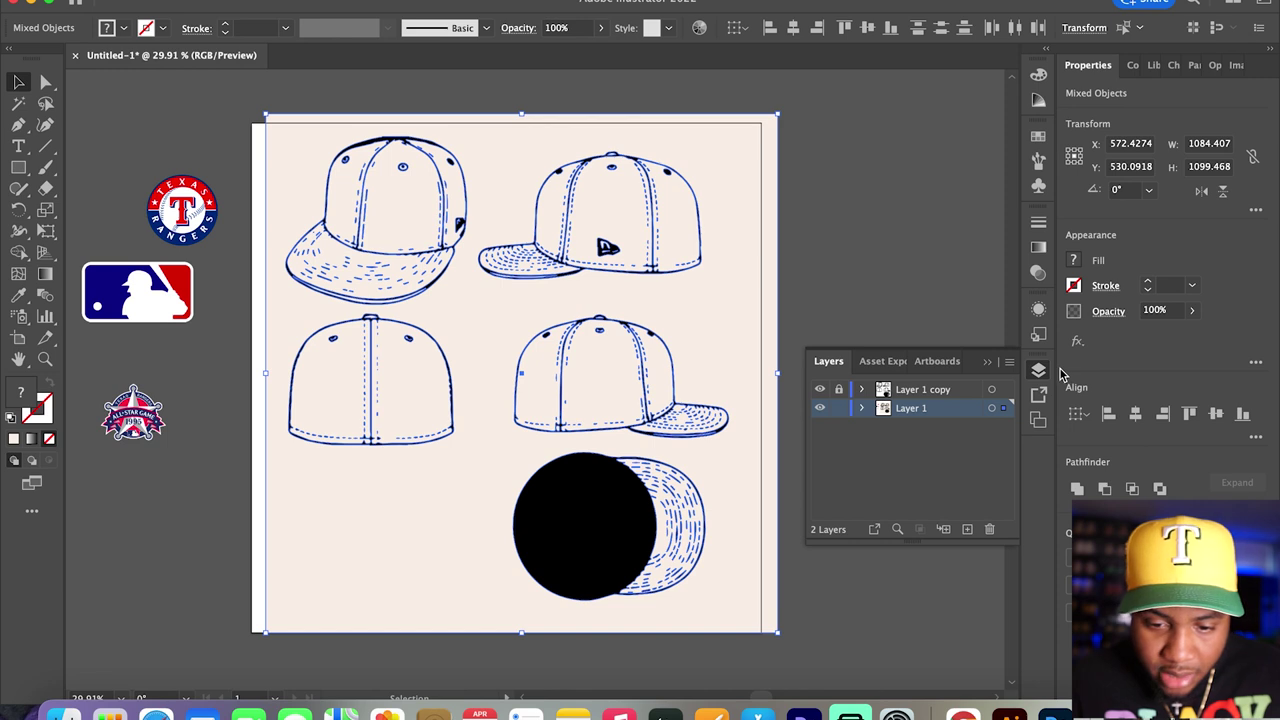
click(1256, 511)
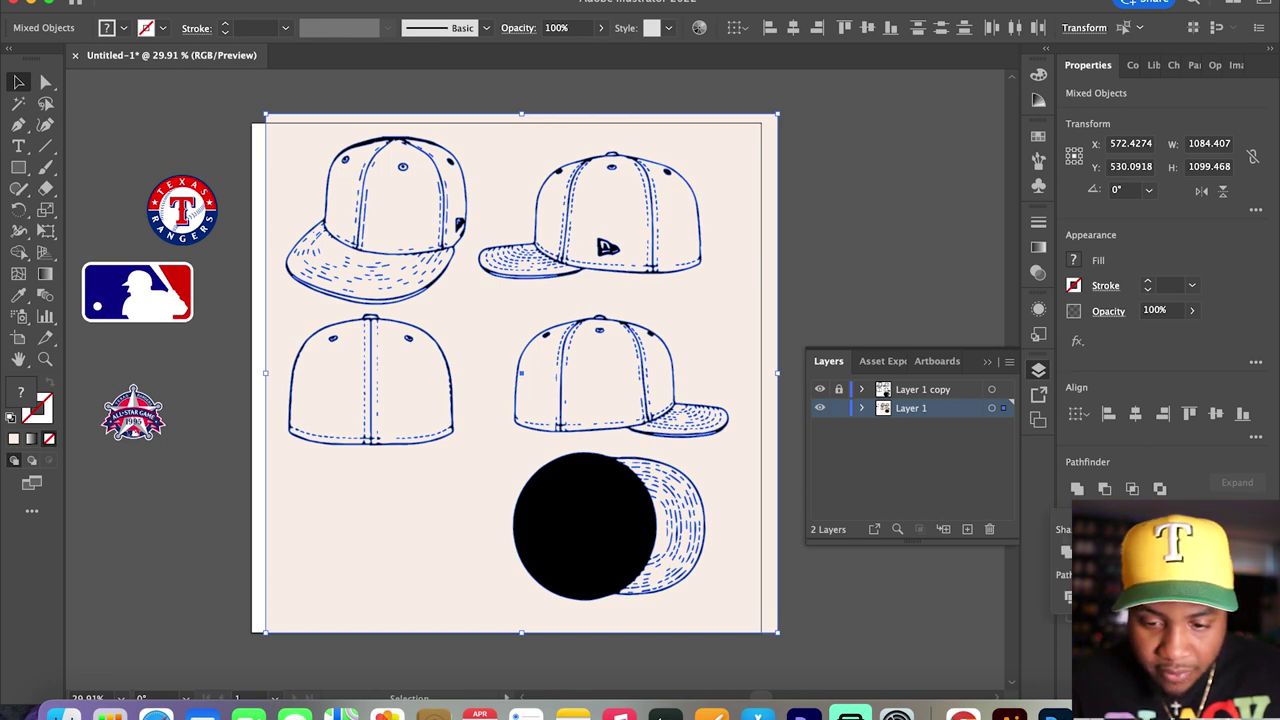
click(1074, 598)
click(834, 221)
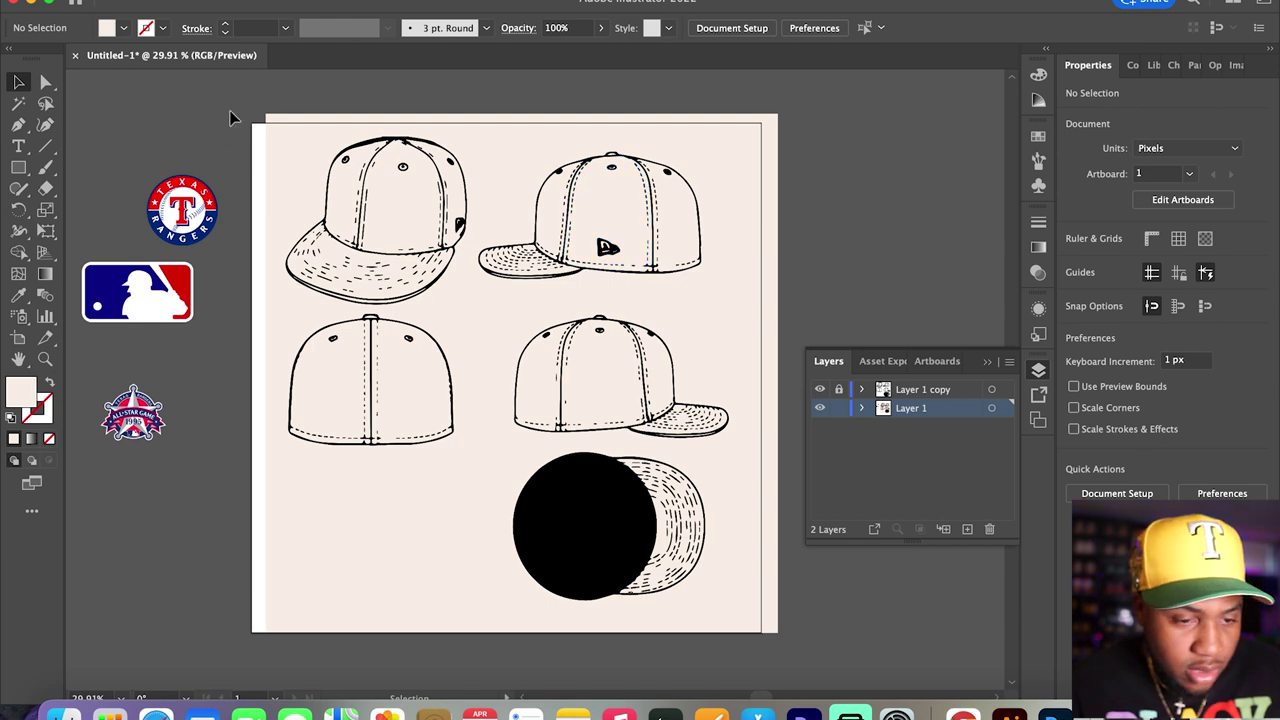
- Delete the cream background piece surrounding the caps, keeping only the cream inside the cap shapes
click(48, 82)
click(288, 160)
key(Delete)
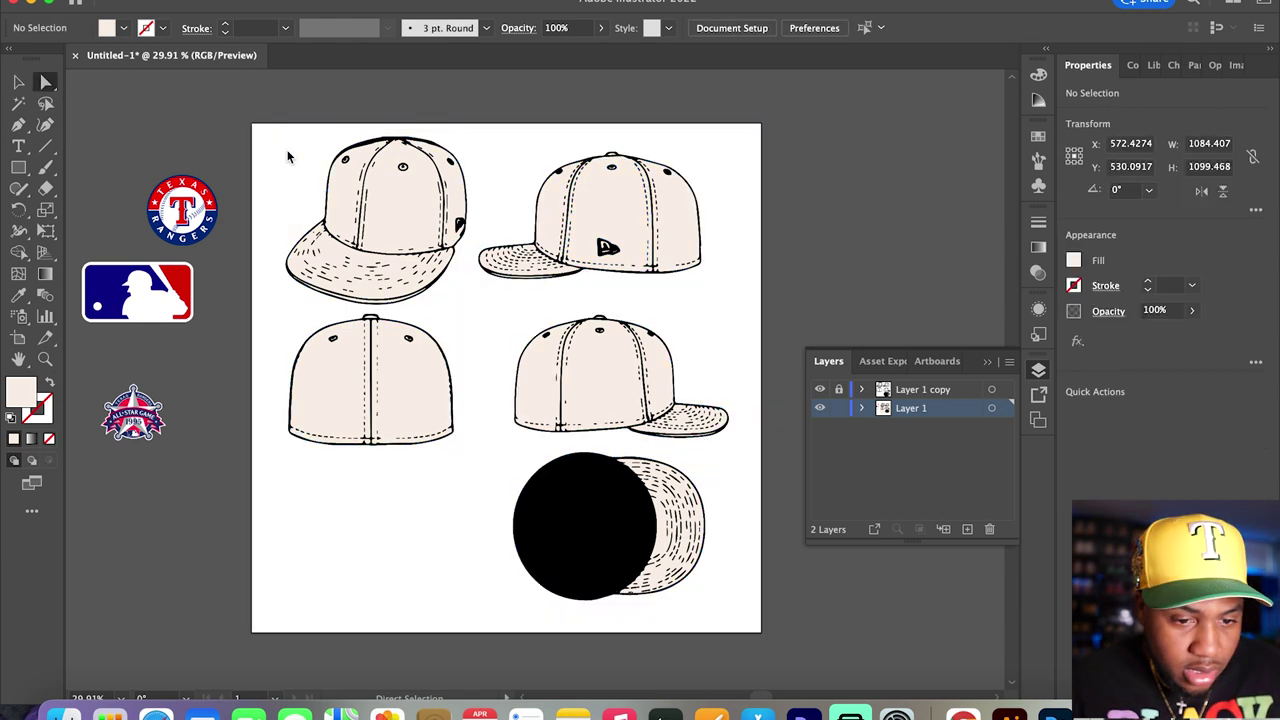
click(17, 79)
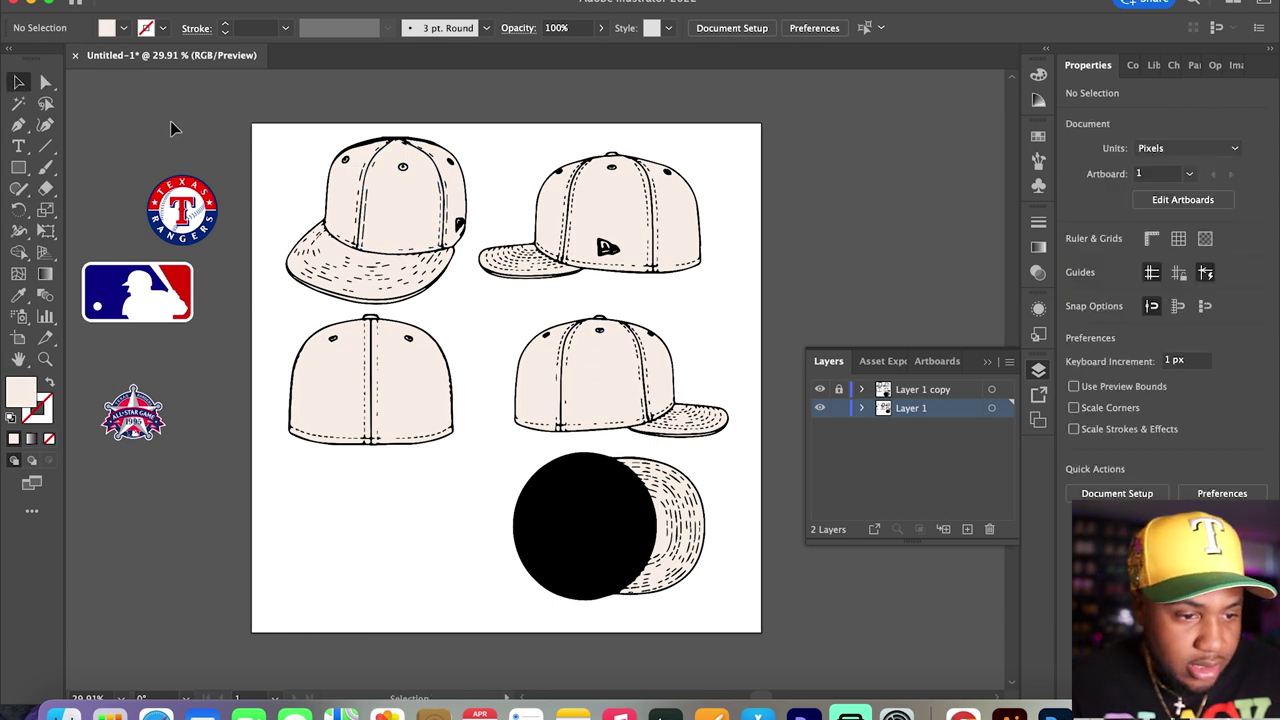
- Sample the navy blue of the Texas Rangers logo as the fill colour
scroll(340, 232, up, 3)
scroll(319, 265, left, 2)
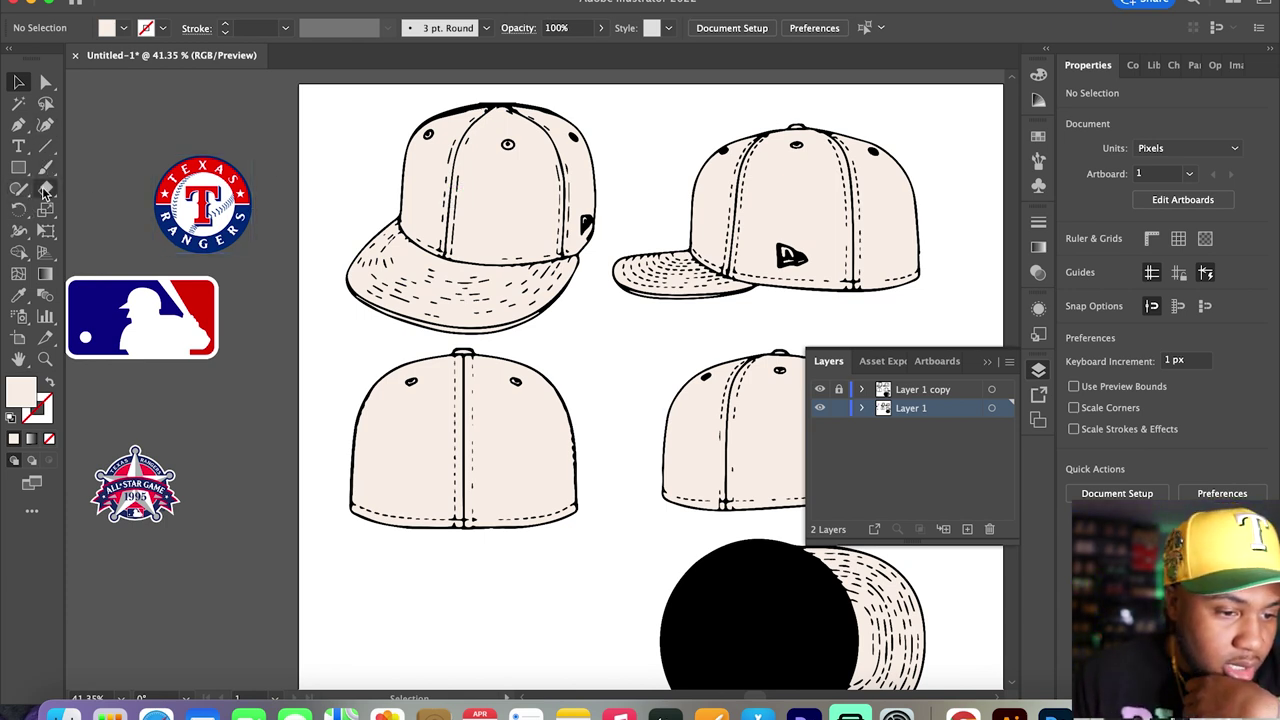
click(20, 297)
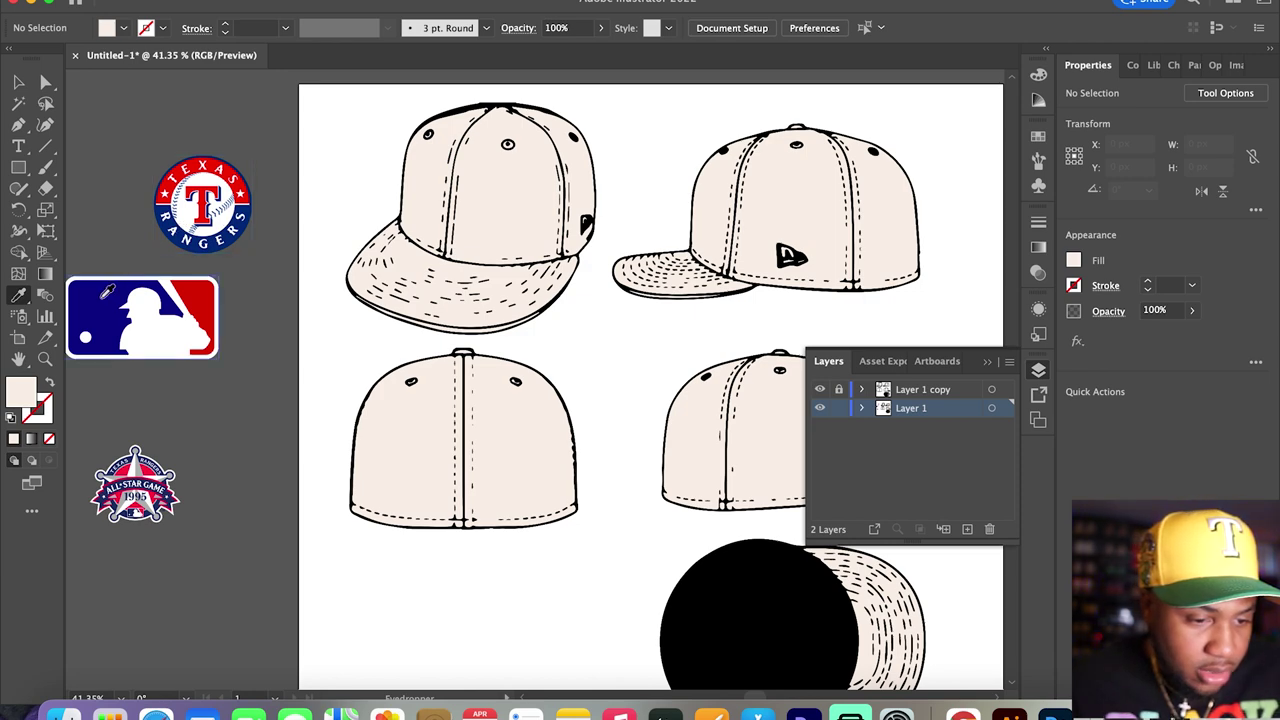
scroll(180, 230, up, 3)
click(188, 234)
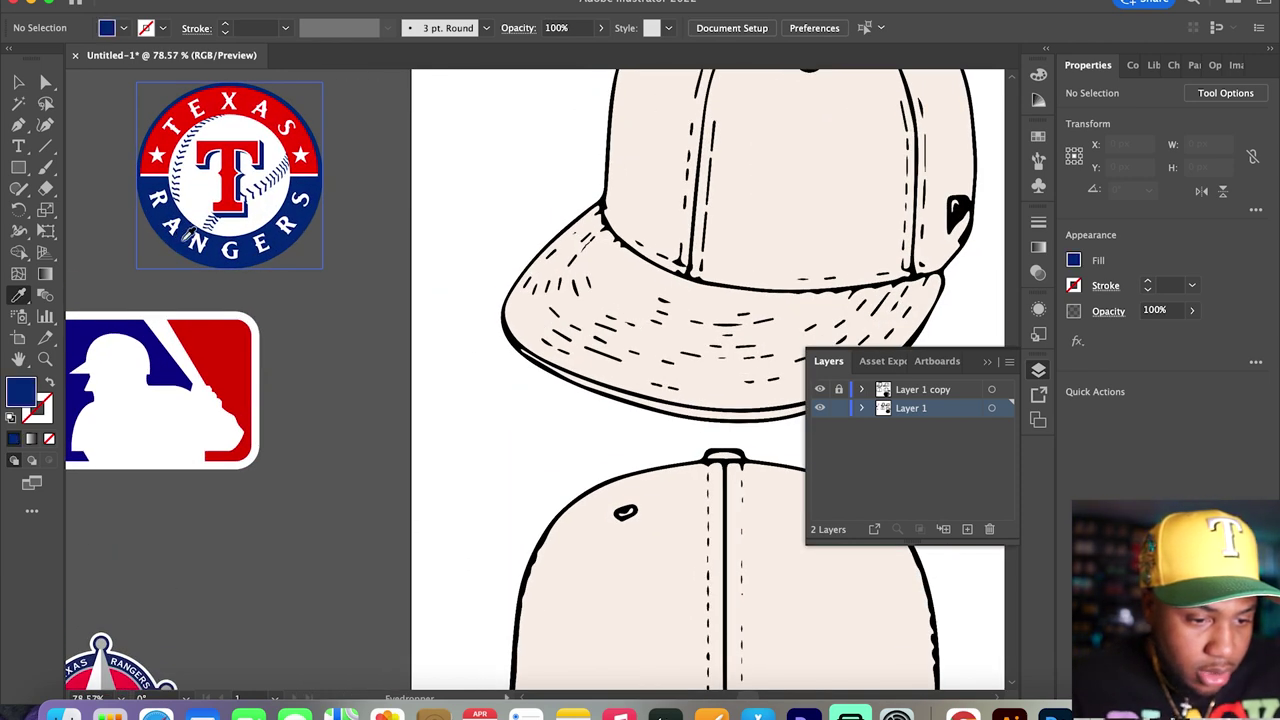
click(18, 82)
scroll(393, 266, down, 3)
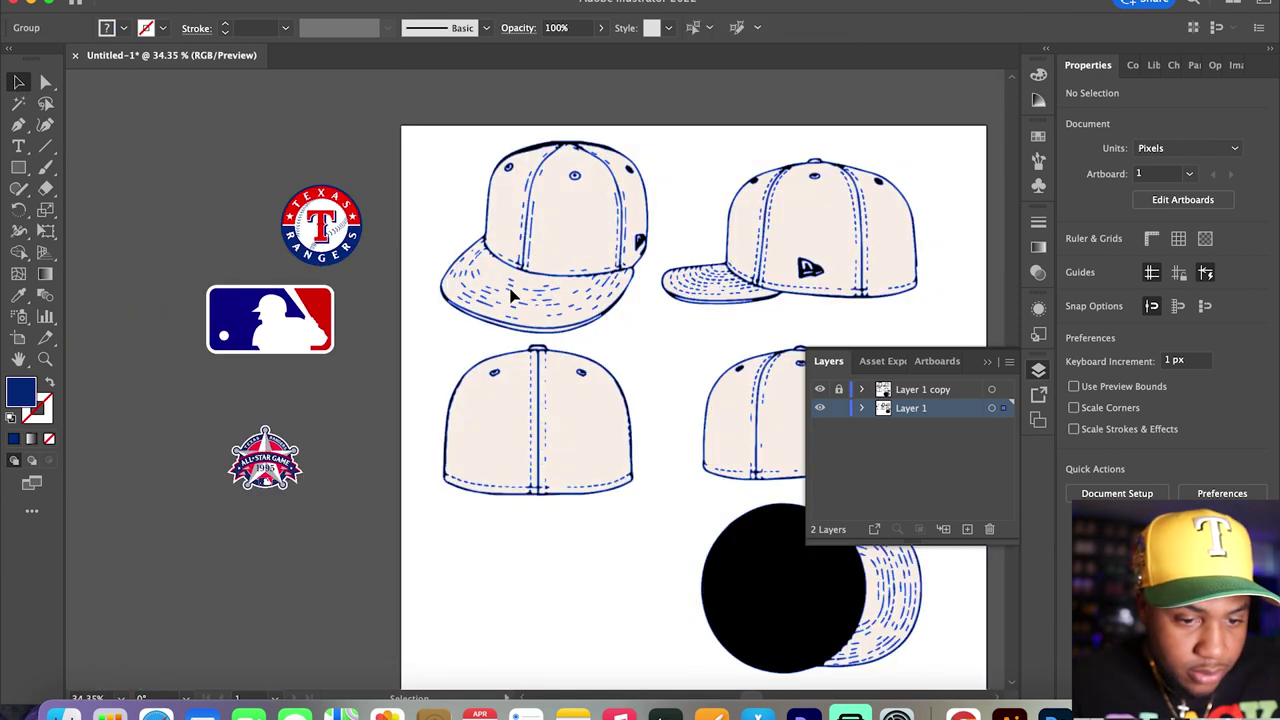
click(512, 296)
click(353, 172)
- Fill the visor of the front-view cap with the navy blue sampled from the Texas Rangers logo
key(a)
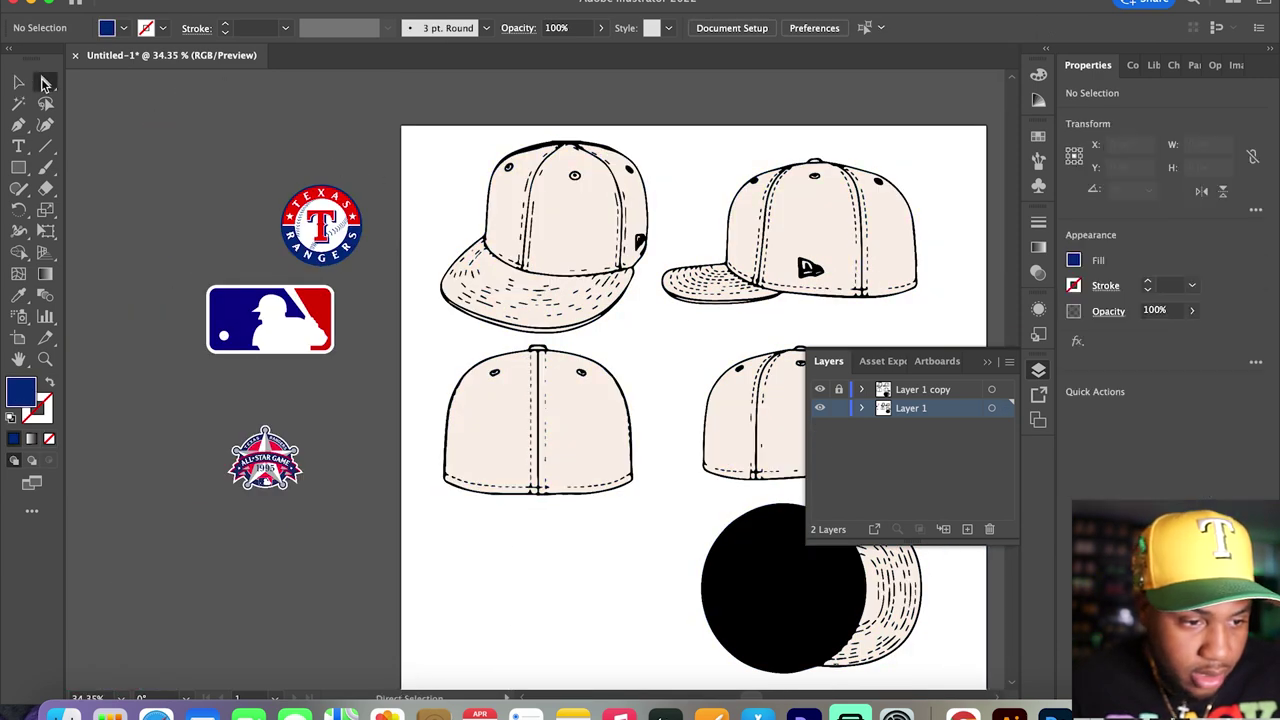
click(497, 280)
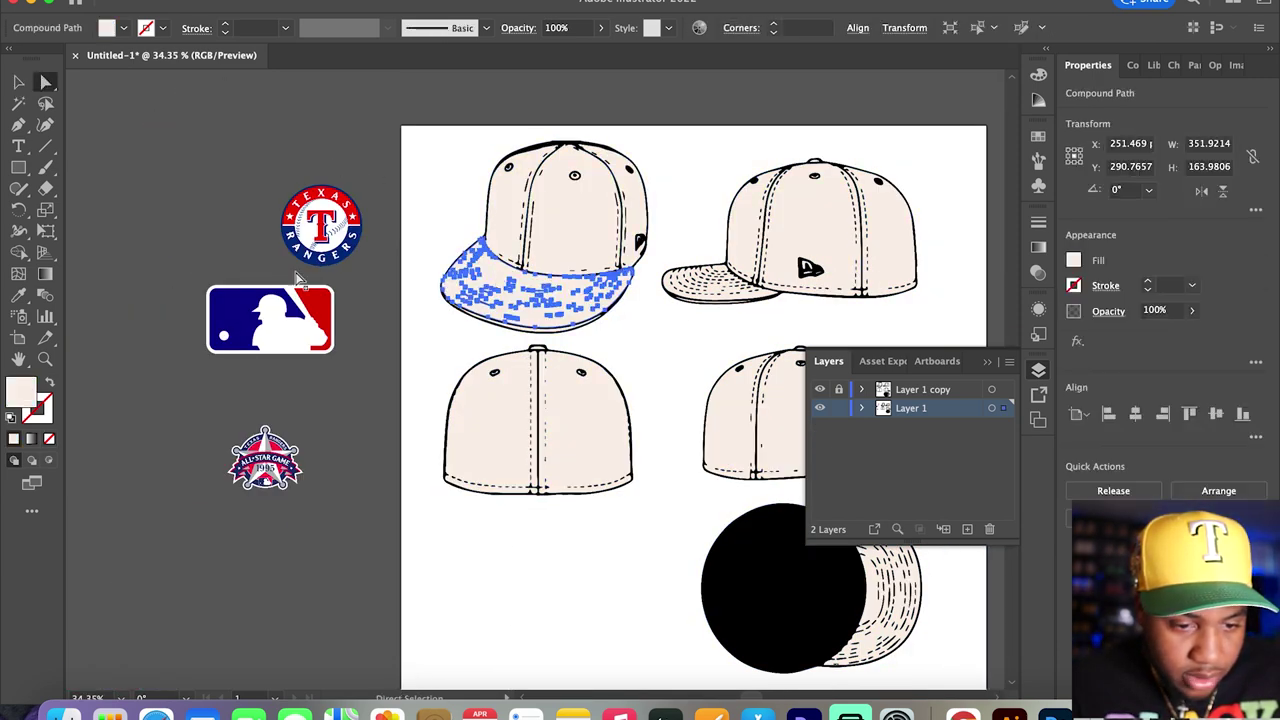
click(18, 295)
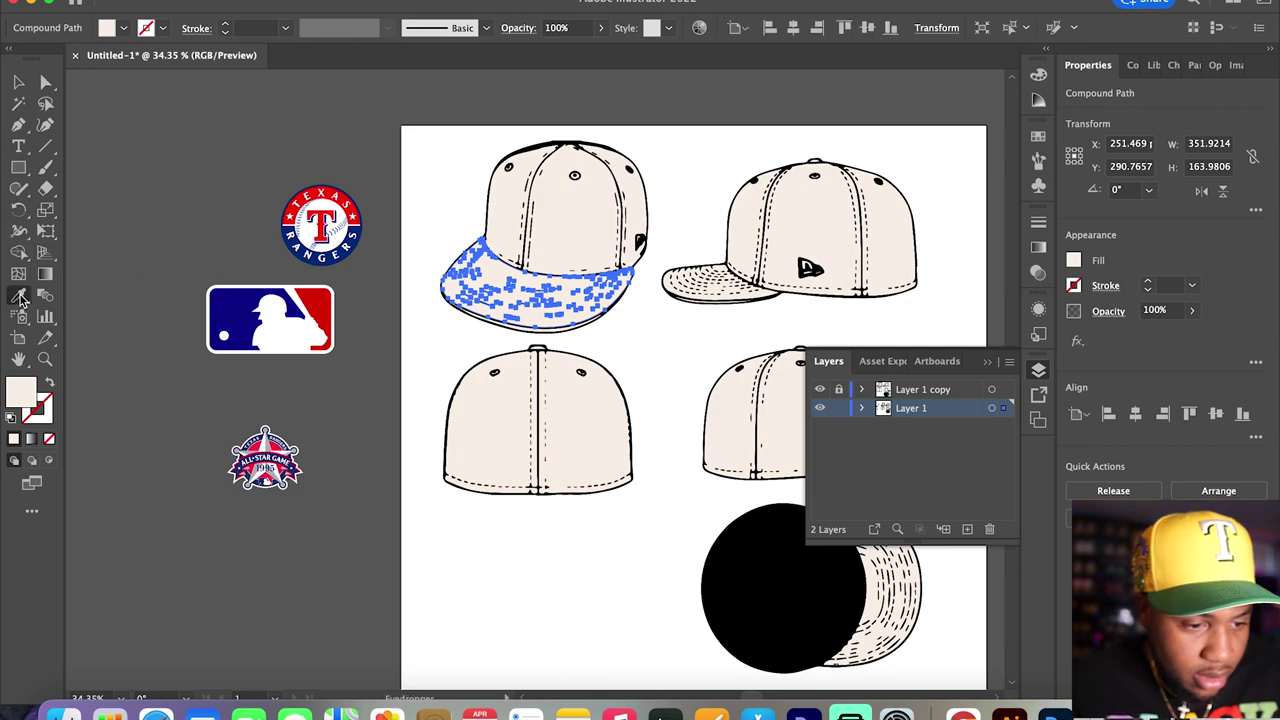
scroll(300, 237, up, 5)
click(297, 238)
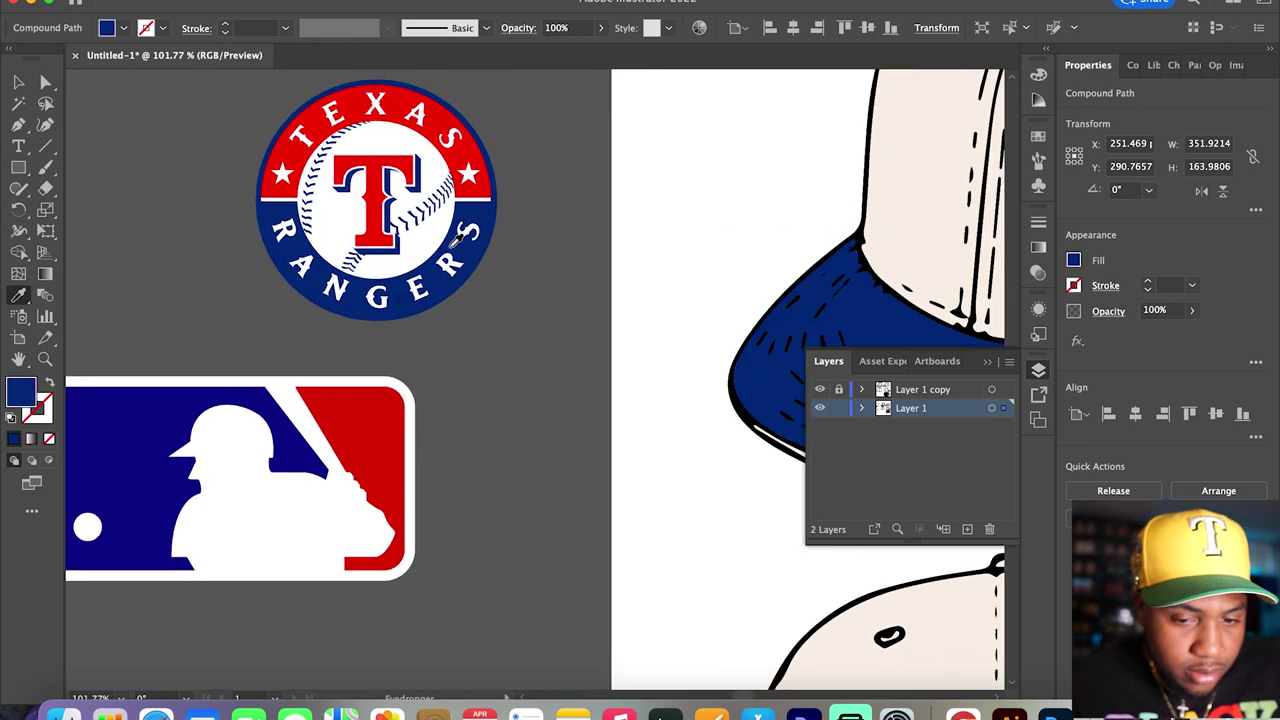
scroll(300, 237, down, 5)
scroll(460, 245, right, 3)
click(18, 82)
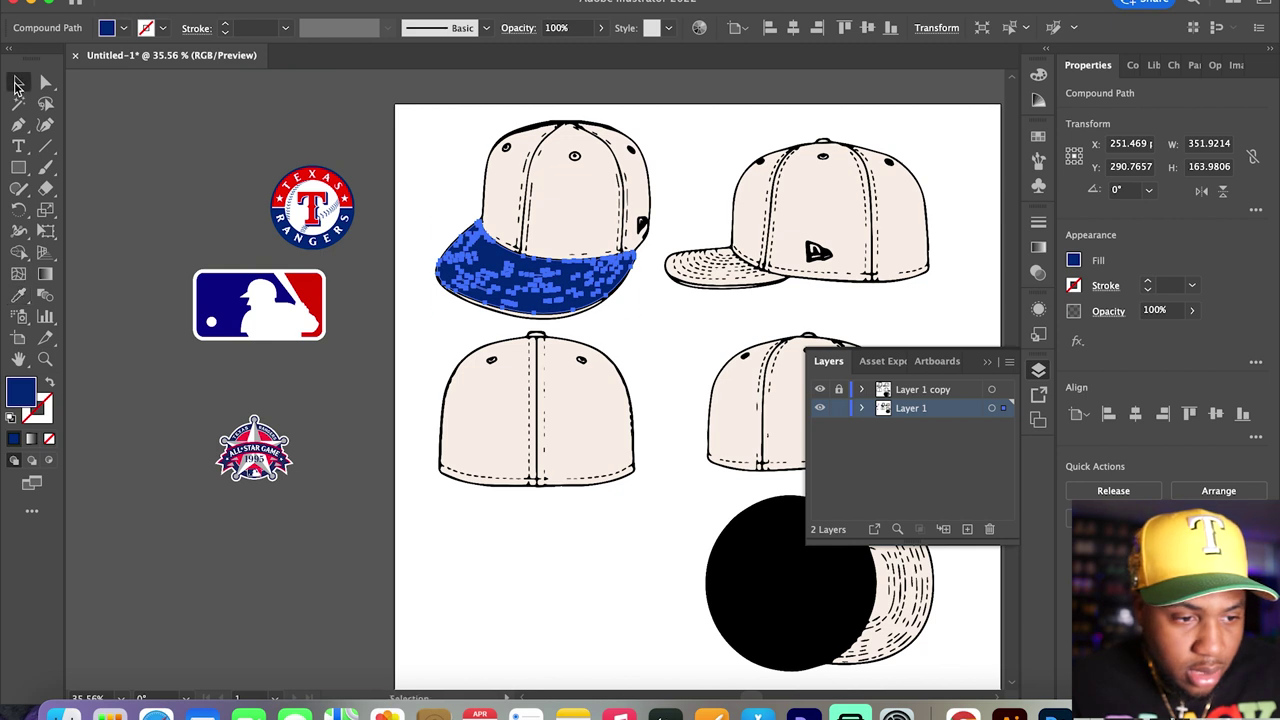
click(675, 312)
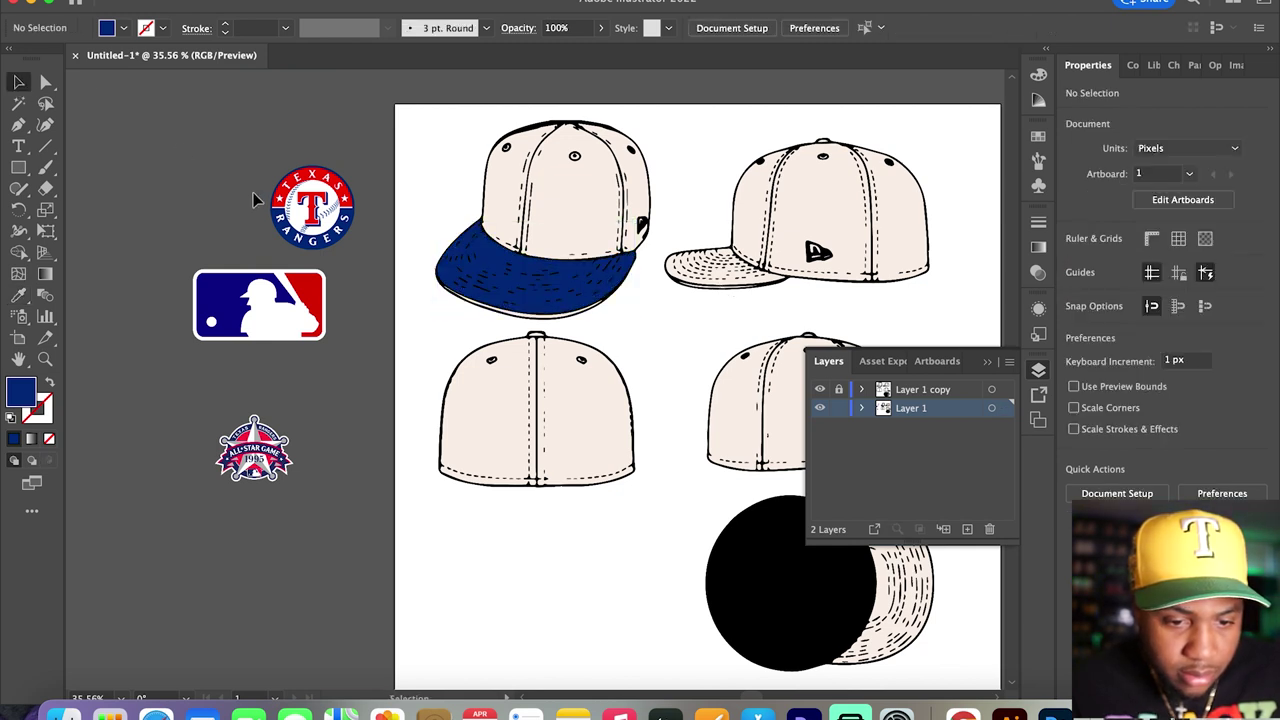
- Fill the visor of the side-view cap bearing the New Era logo with the front visor's navy blue
click(18, 295)
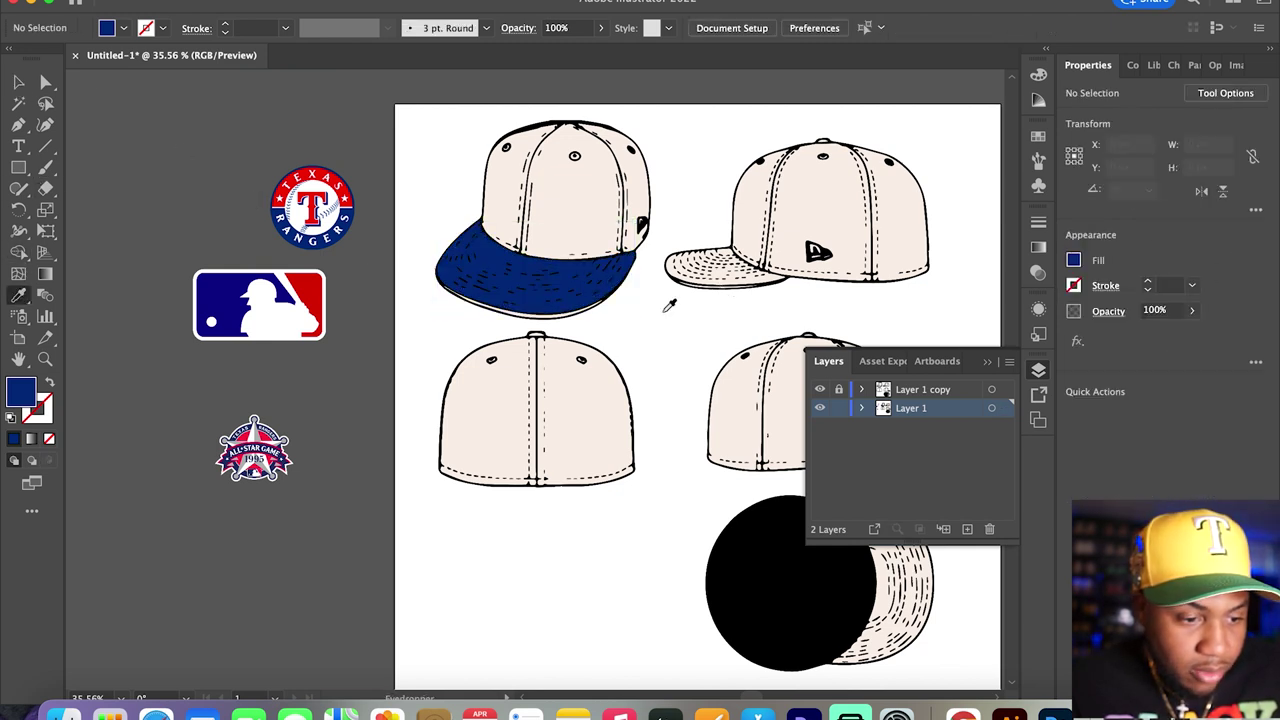
click(46, 82)
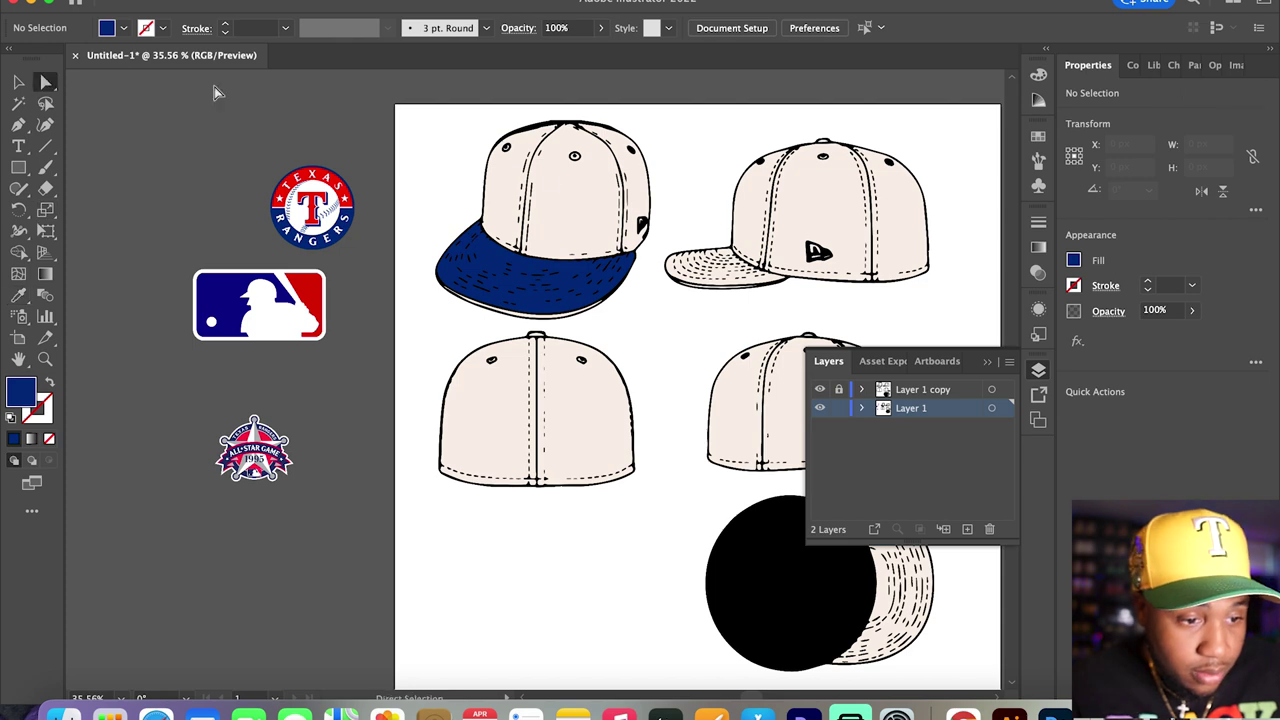
scroll(718, 279, up, 3)
click(718, 279)
key(i)
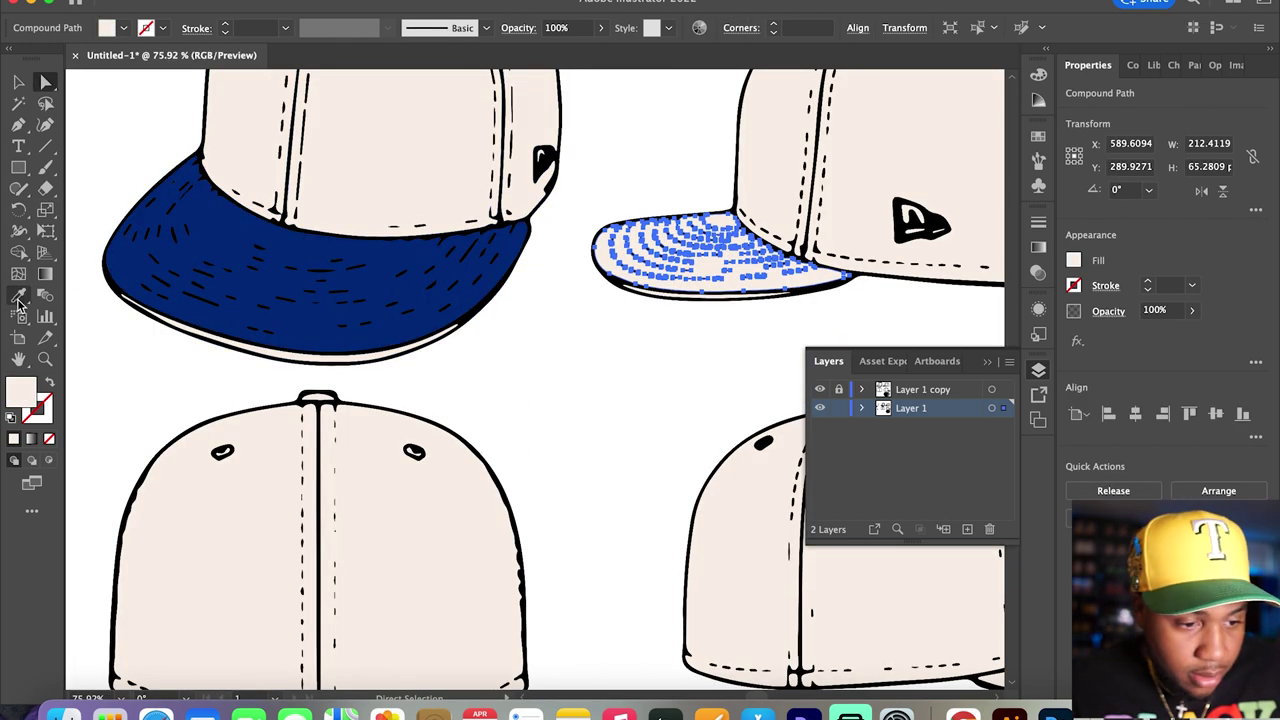
click(190, 240)
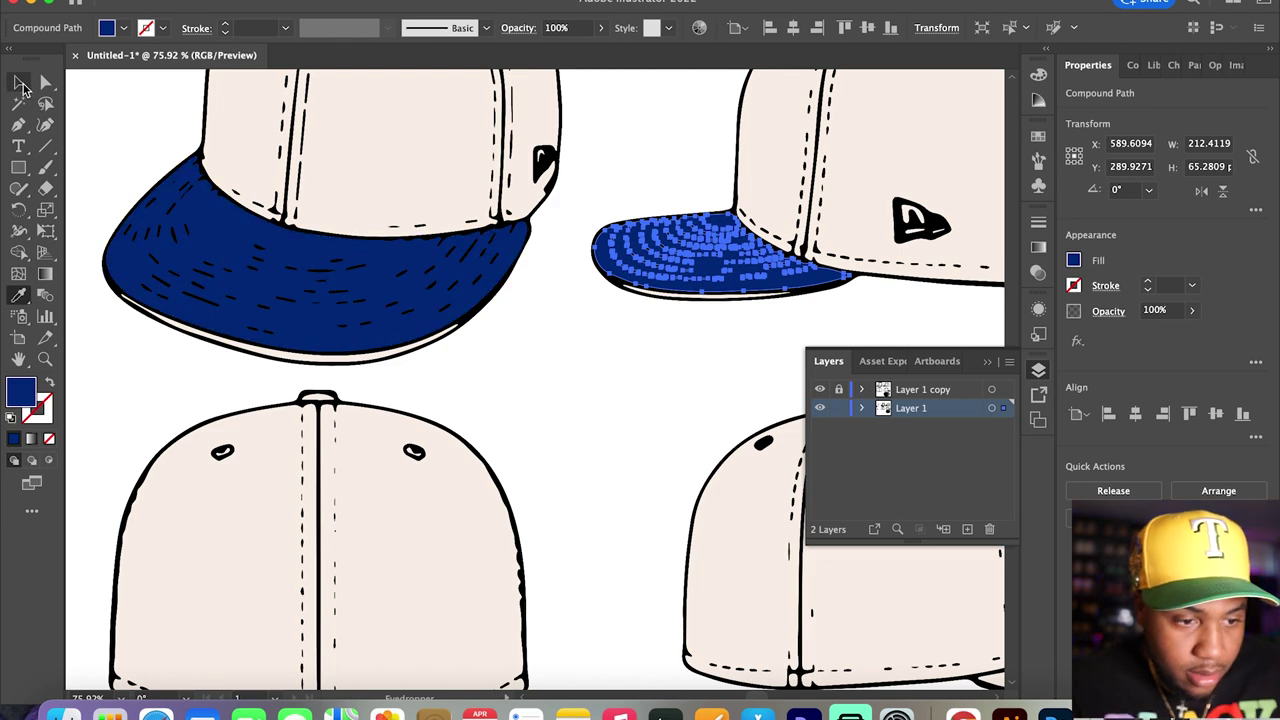
click(23, 88)
scroll(403, 346, down, 3)
click(520, 366)
- Fill the visor of the opposite side-view cap, without the New Era logo, with the same navy blue
scroll(523, 364, down, 2)
scroll(523, 364, right, 2)
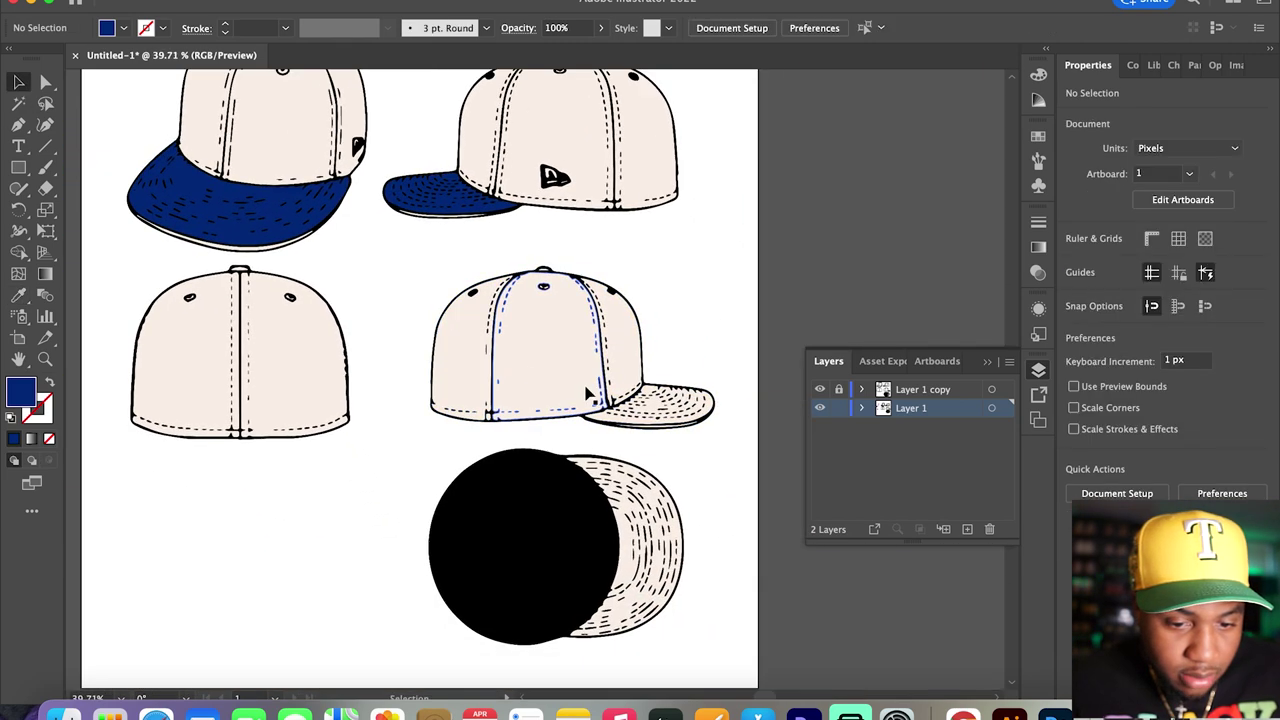
click(45, 82)
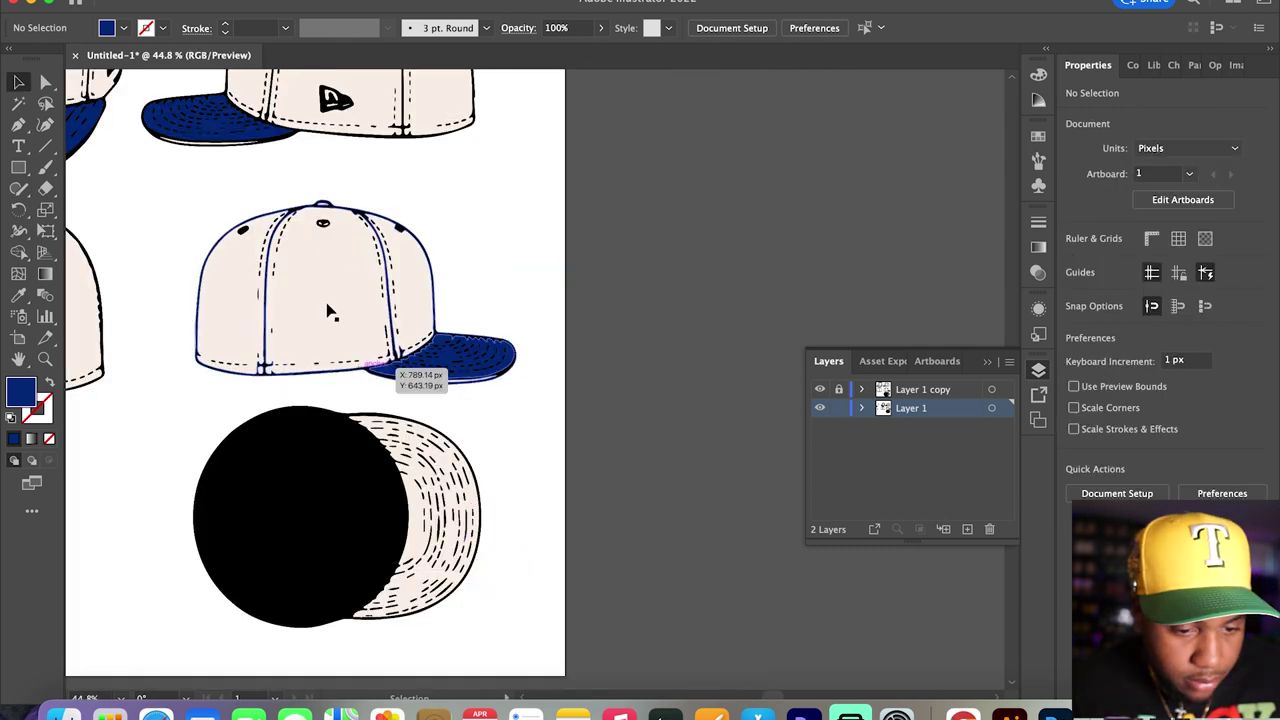
scroll(423, 363, up, 3)
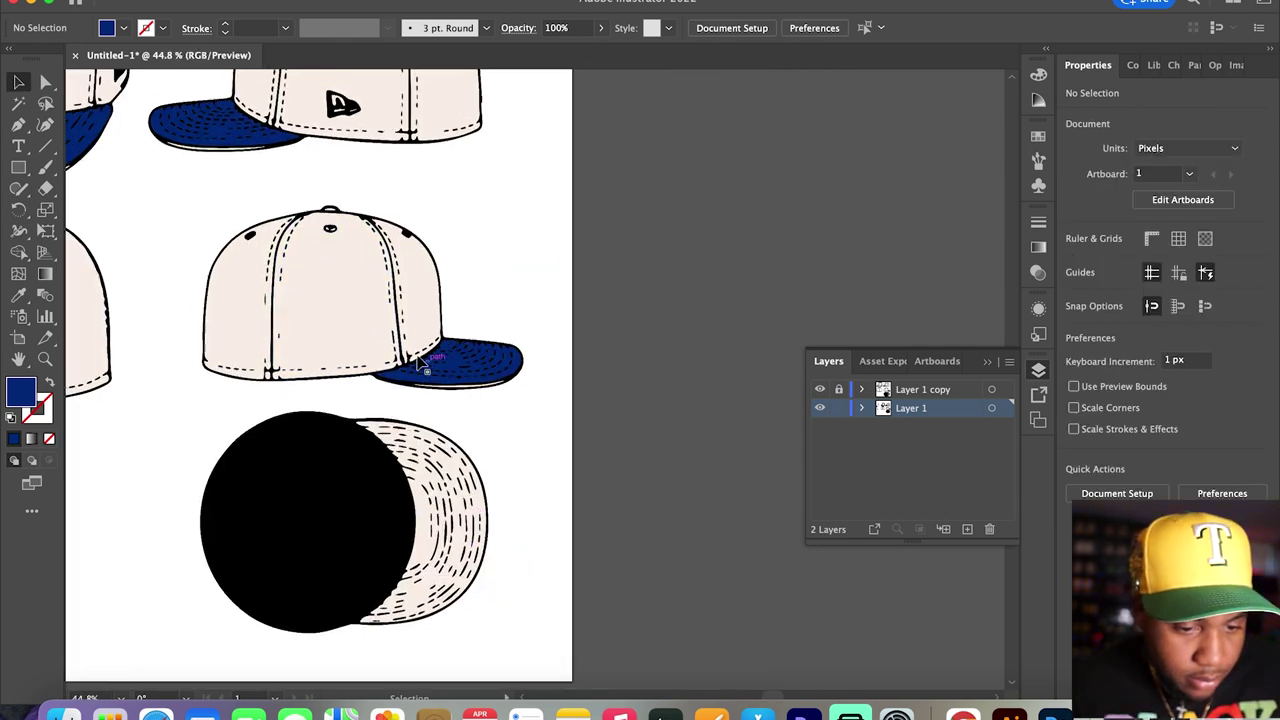
scroll(420, 362, down, 3)
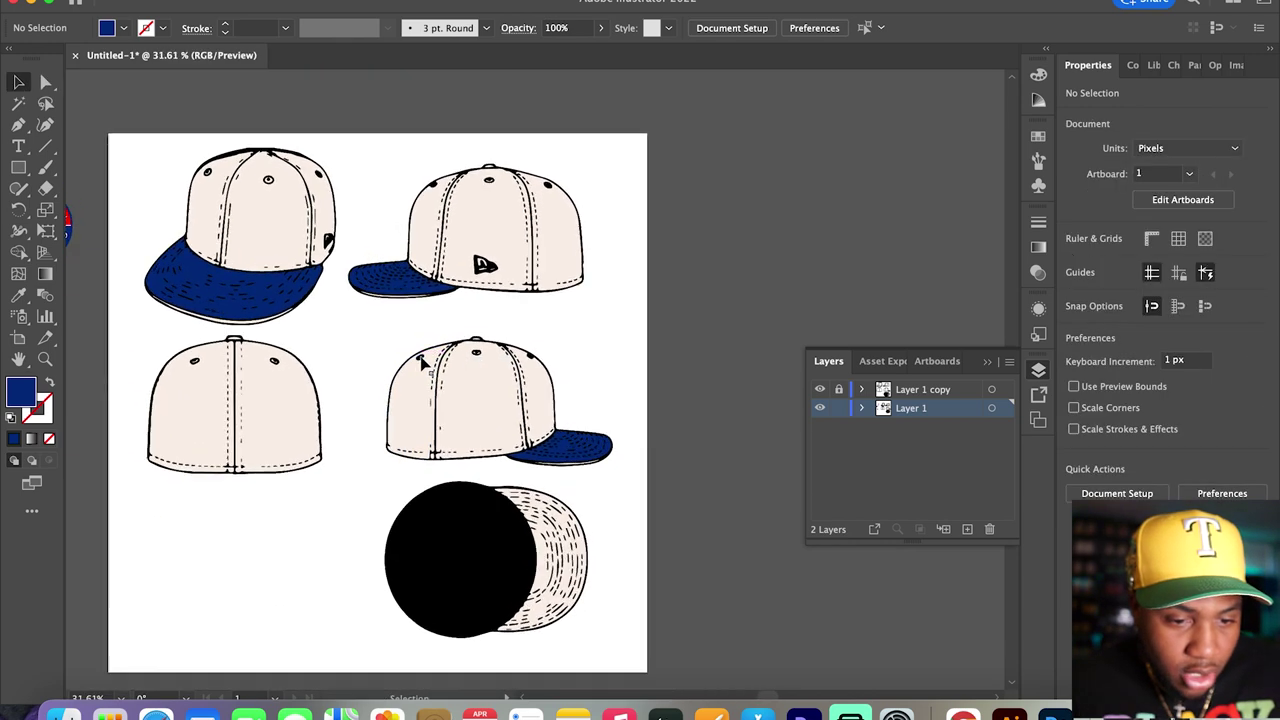
- Move the Texas Rangers logo slightly higher beside the artboard
scroll(422, 365, up, 1)
scroll(422, 365, left, 1)
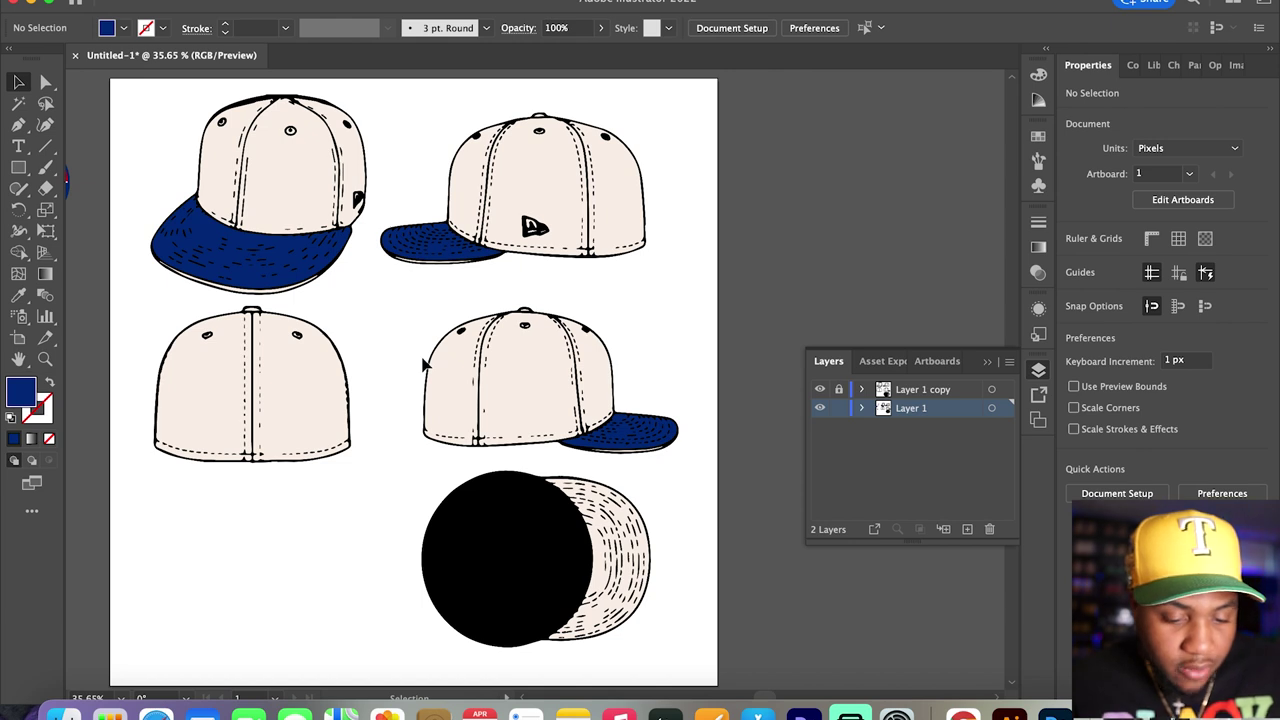
scroll(316, 375, left, 5)
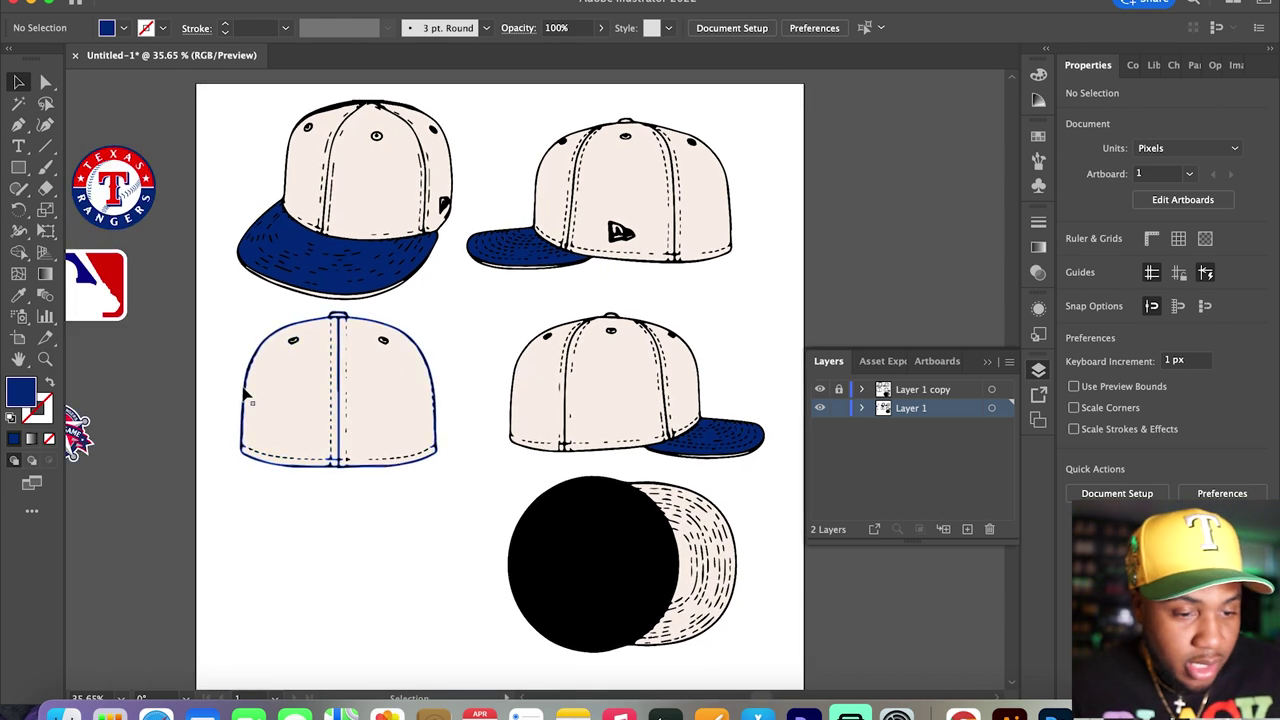
click(128, 198)
key(super+t)
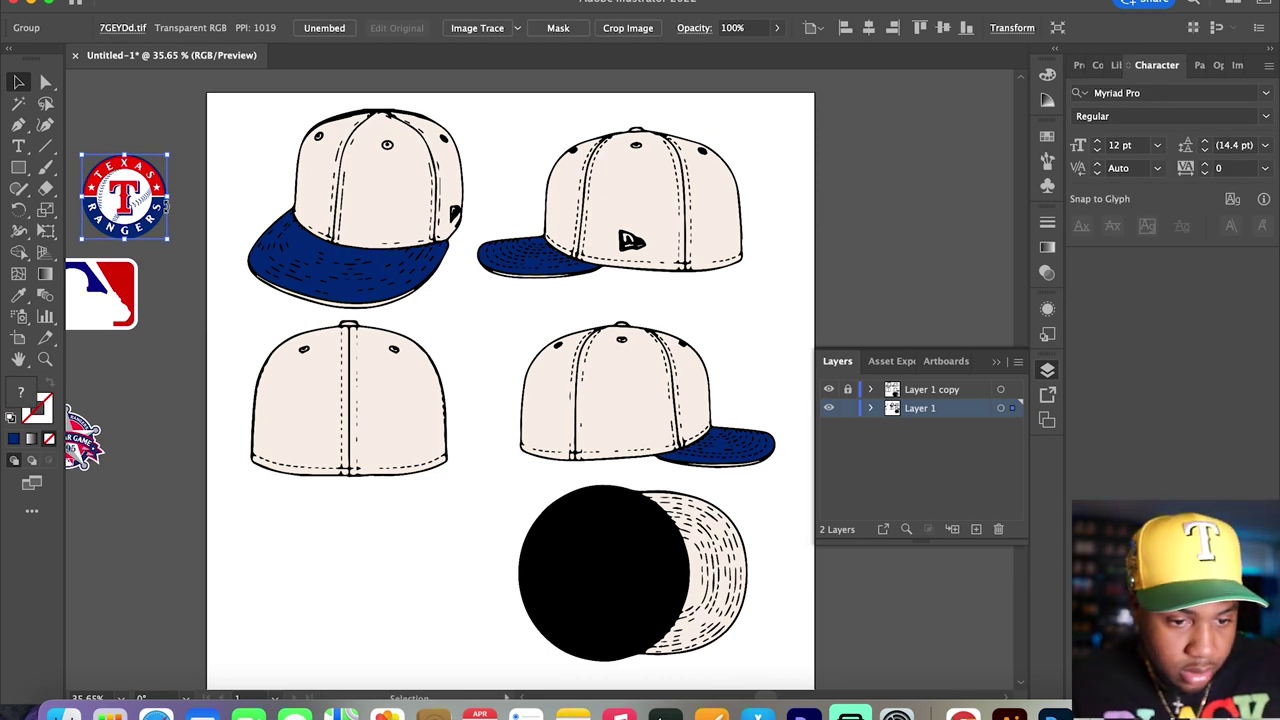
mouse_move(131, 206)
mouse_down()
mouse_move(350, 205)
mouse_move(107, 139)
mouse_move(135, 182)
mouse_up()
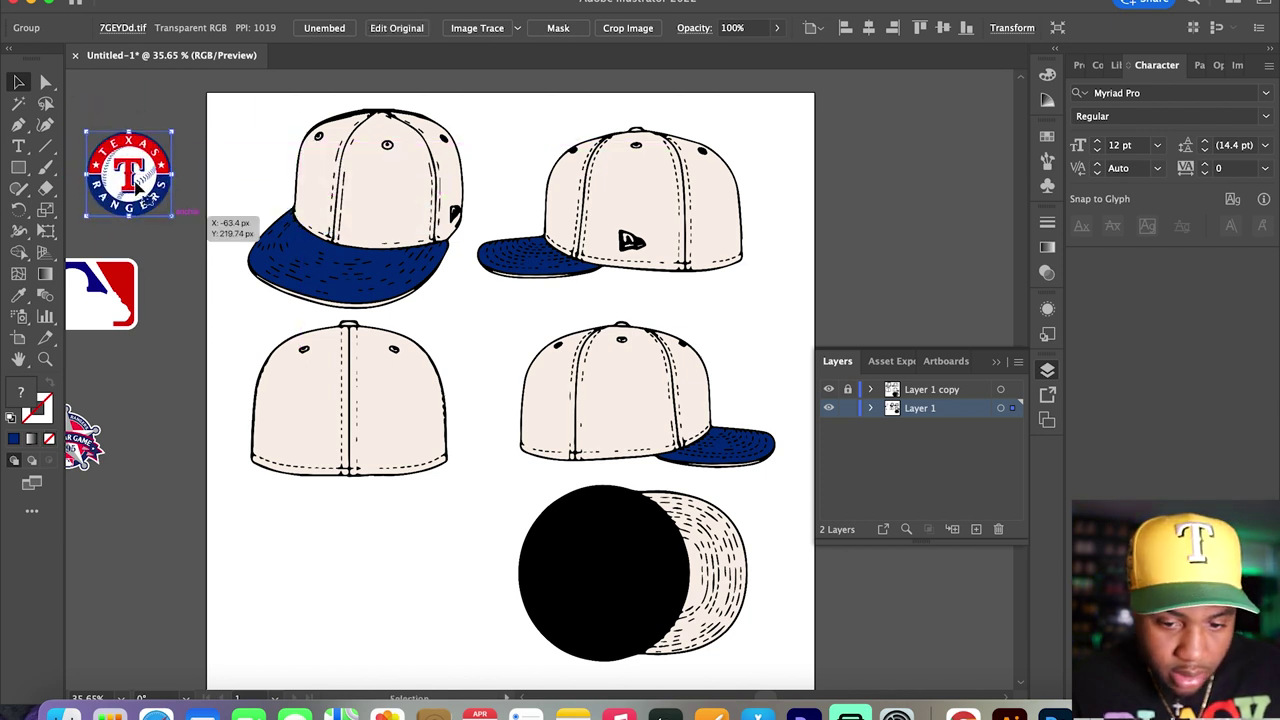
- Create a new layer at the top of the layer stack and transfer the Texas Rangers logo onto it
click(975, 530)
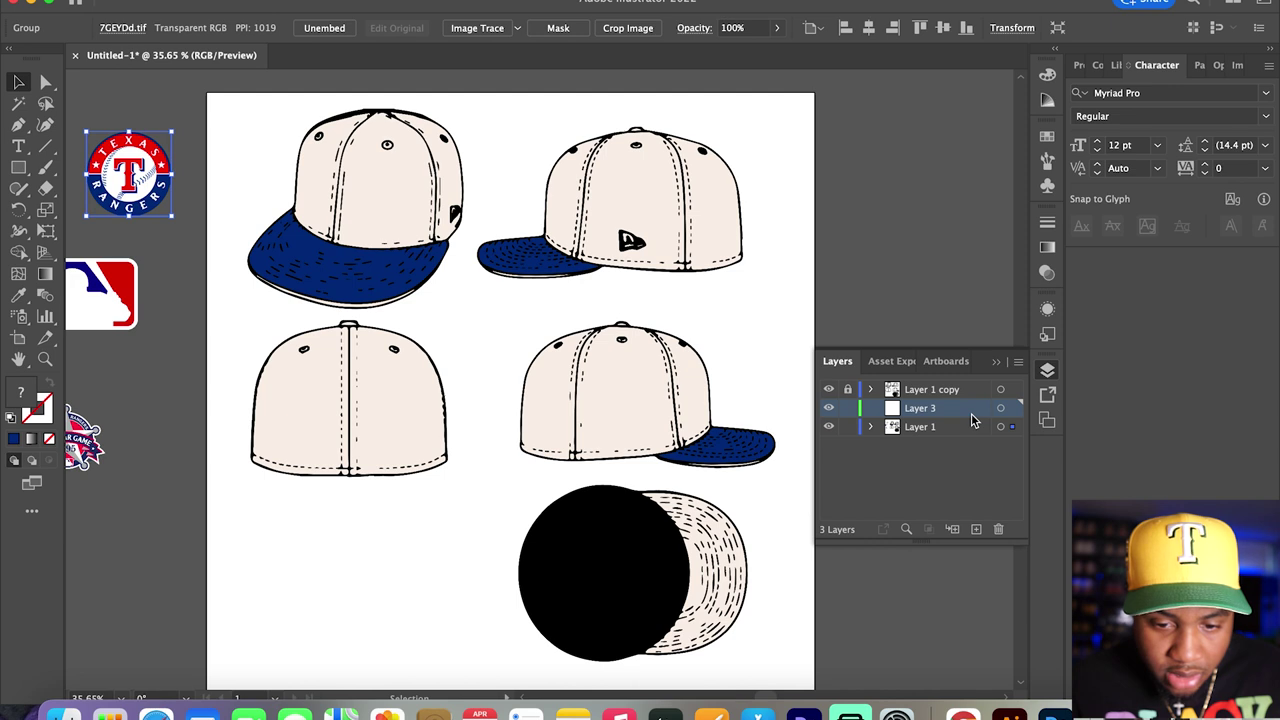
drag(972, 420, 972, 388)
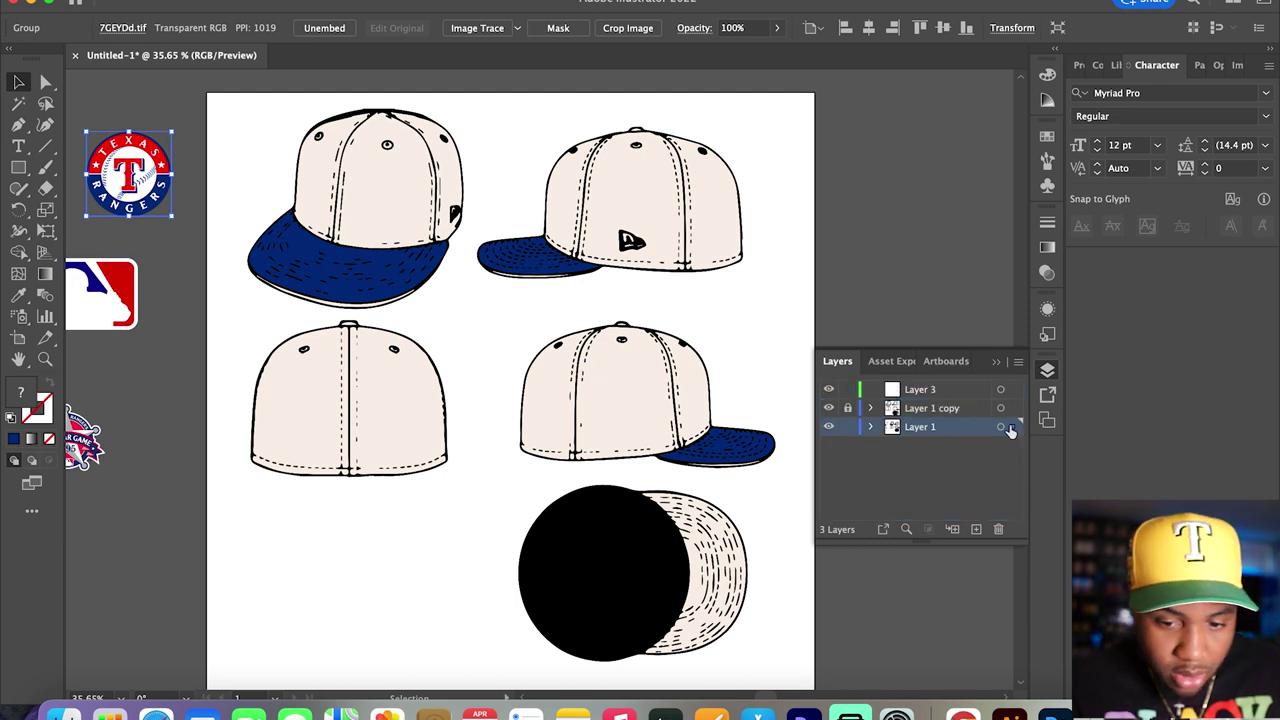
drag(1010, 395, 1012, 390)
- Transfer the MLB logo and the 1995 All-Star Game logo from Layer 1 onto Layer 3
click(102, 295)
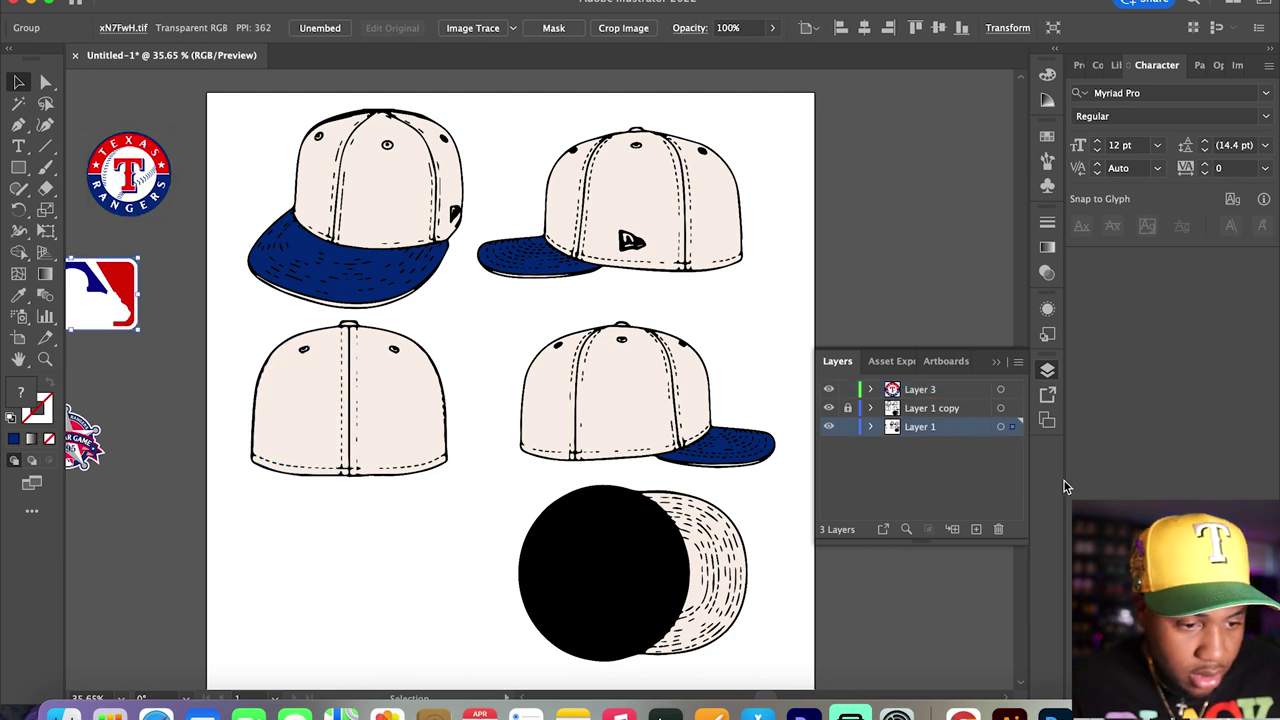
drag(1014, 400, 1013, 392)
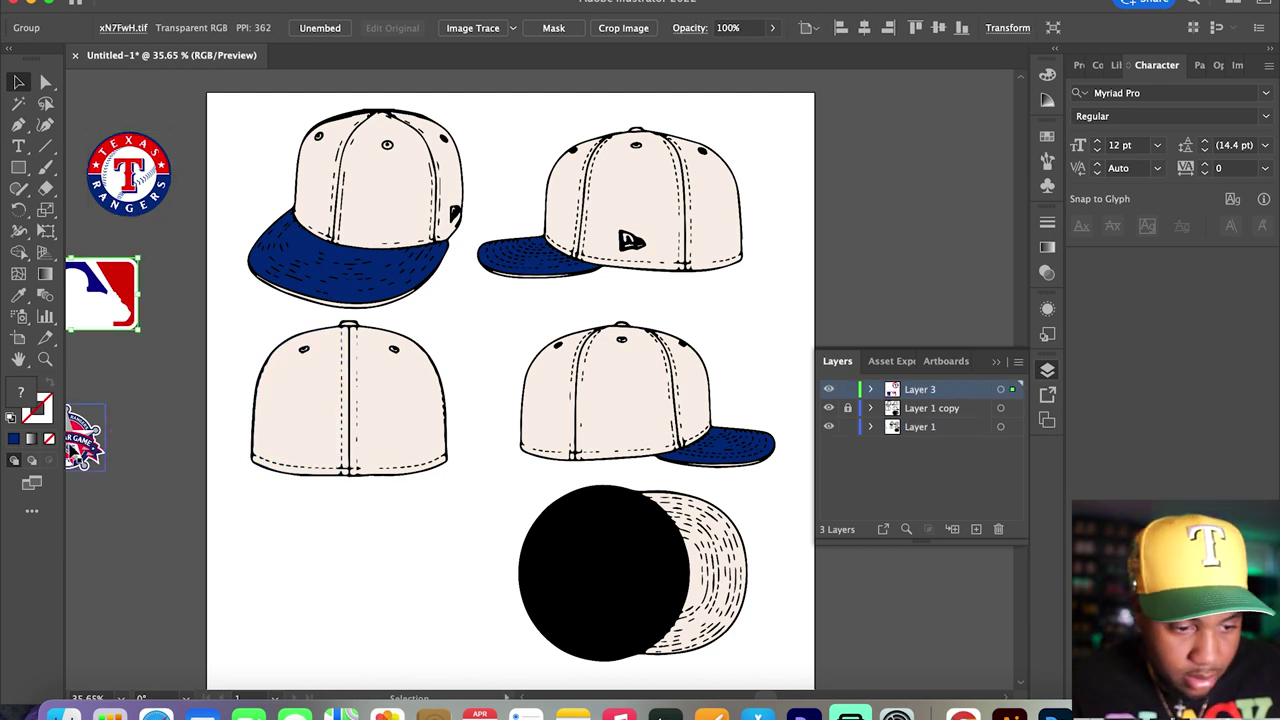
click(75, 449)
drag(1015, 415, 1014, 395)
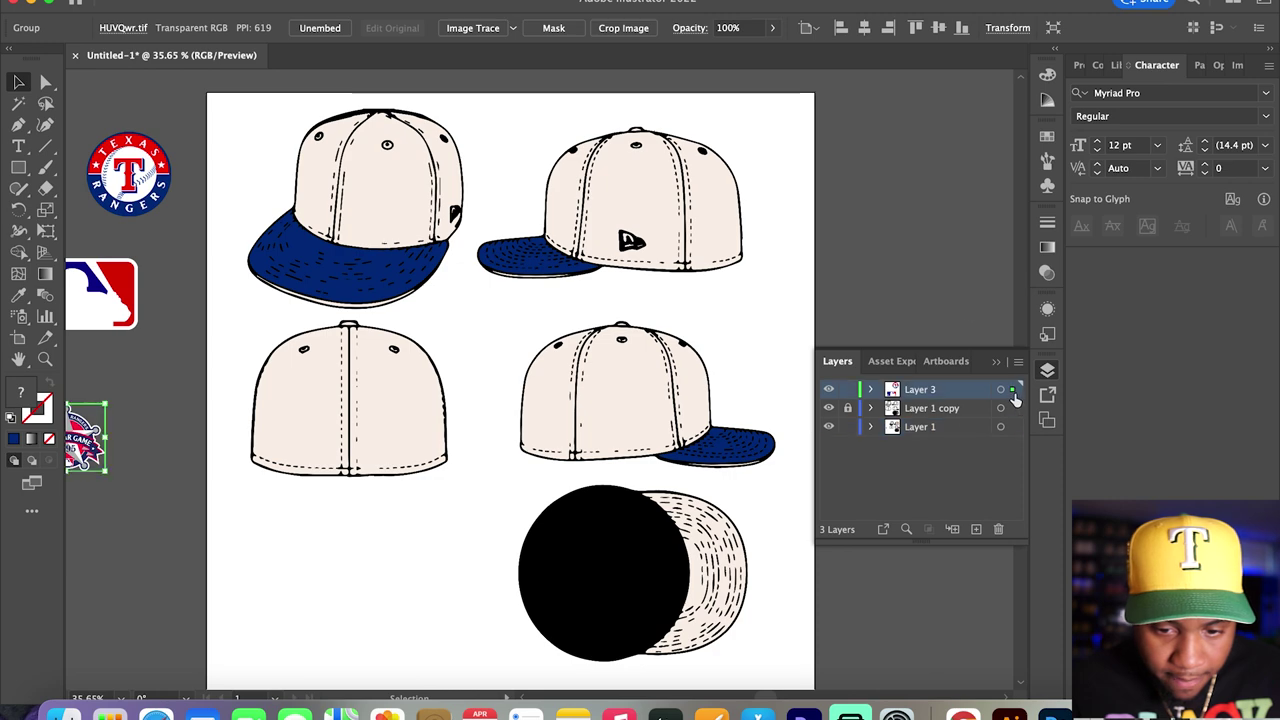
click(931, 266)
- Place the Texas Rangers logo low on the crown of the front-view cap, over the seam above the visor, scaled down to about 95 px wide
click(141, 173)
drag(141, 171, 384, 202)
scroll(384, 202, up, 4)
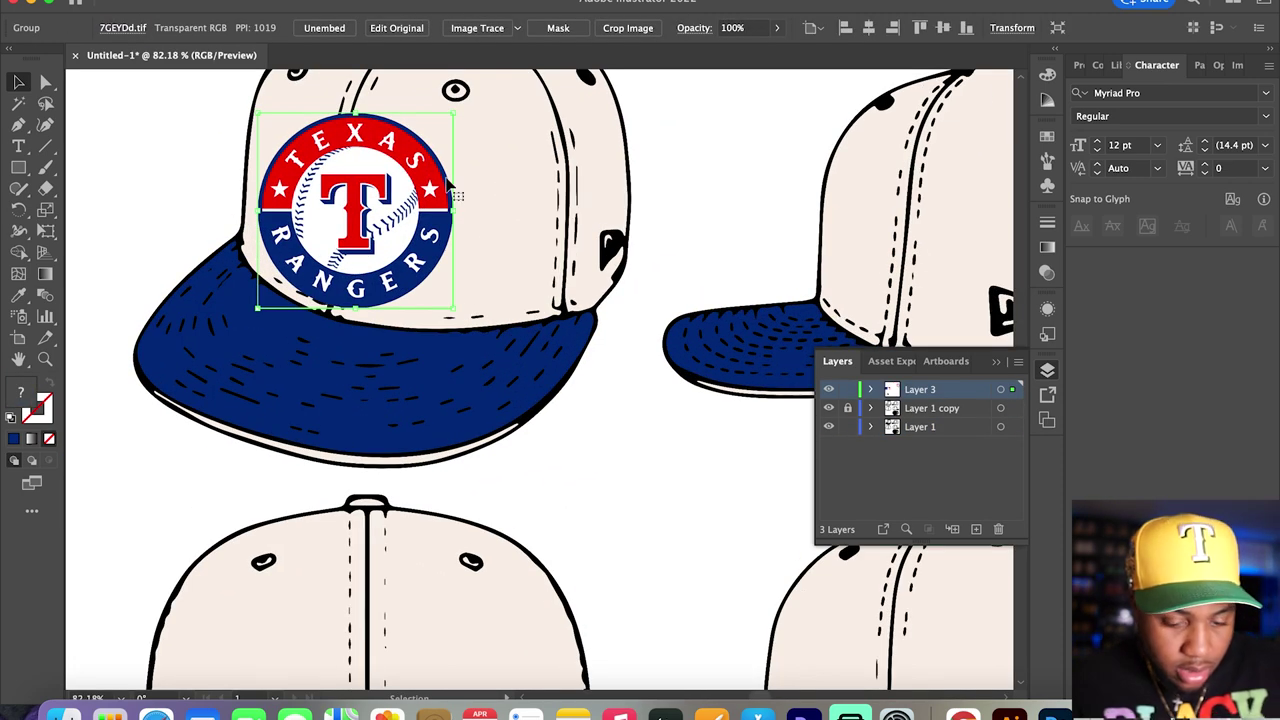
drag(453, 113, 405, 151)
drag(378, 212, 358, 218)
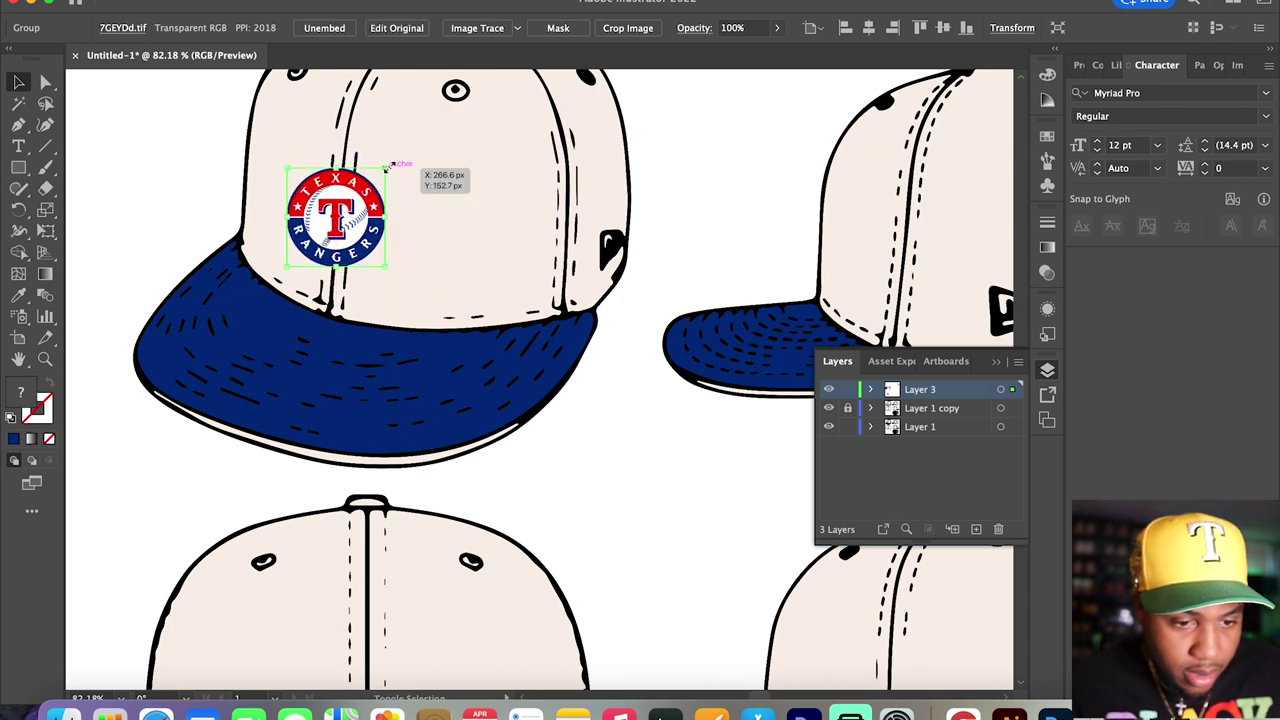
drag(385, 166, 398, 157)
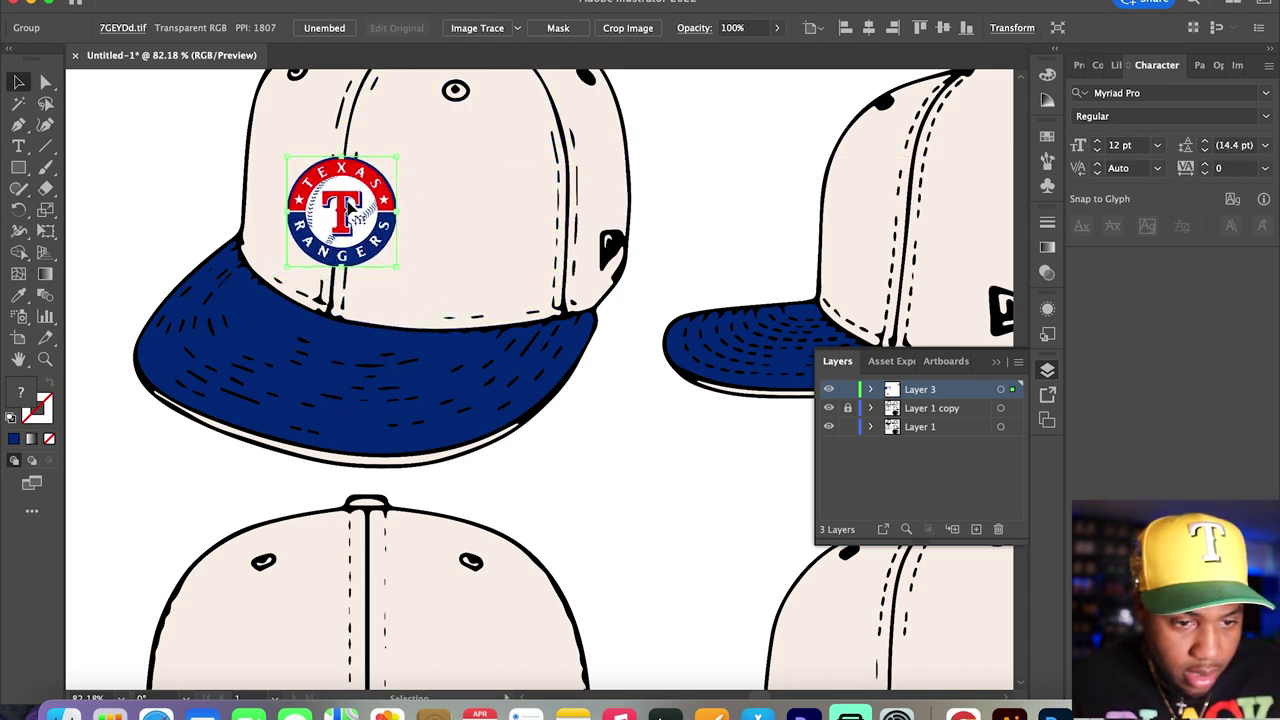
scroll(180, 184, down, 5)
scroll(180, 184, up, 5)
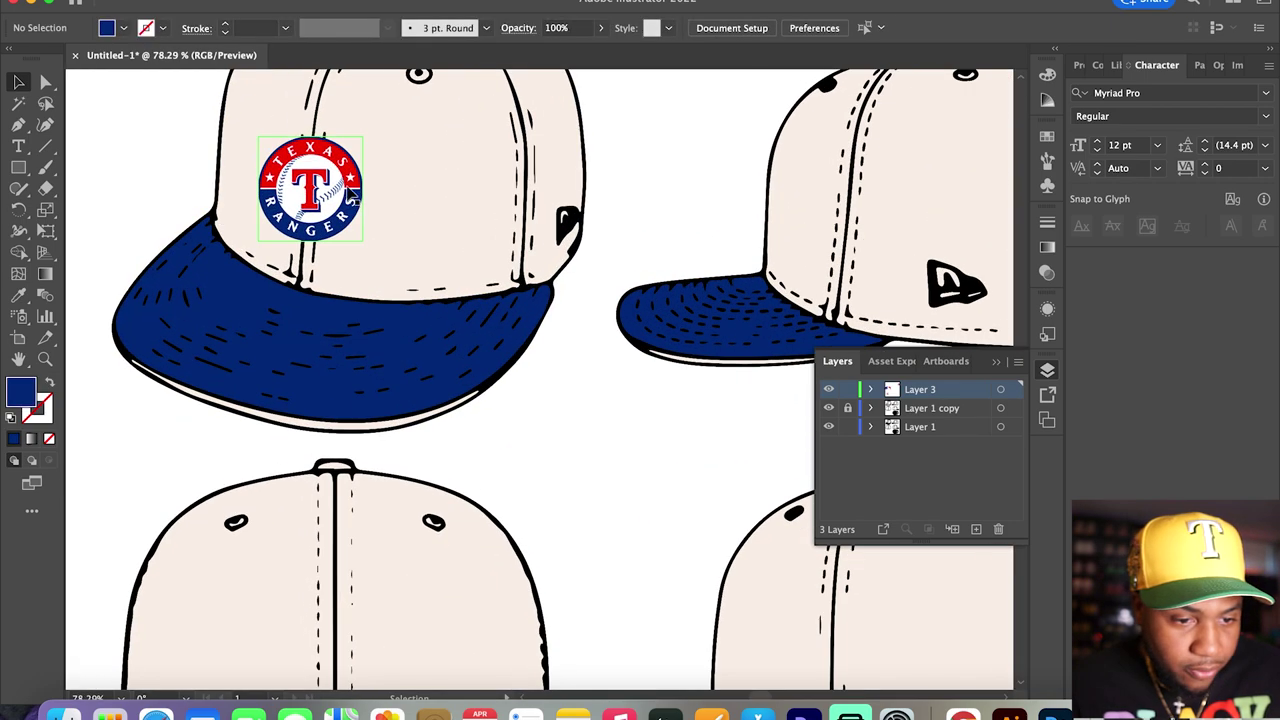
drag(364, 138, 371, 131)
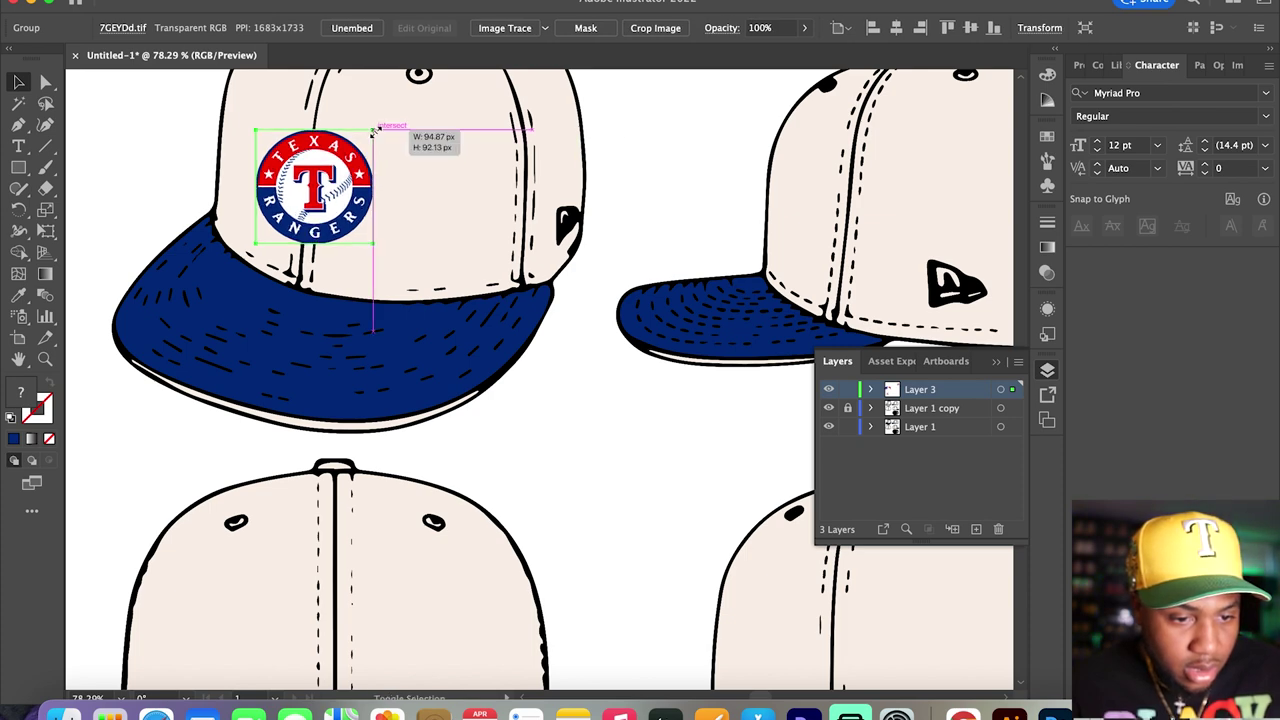
click(595, 183)
key(super+0)
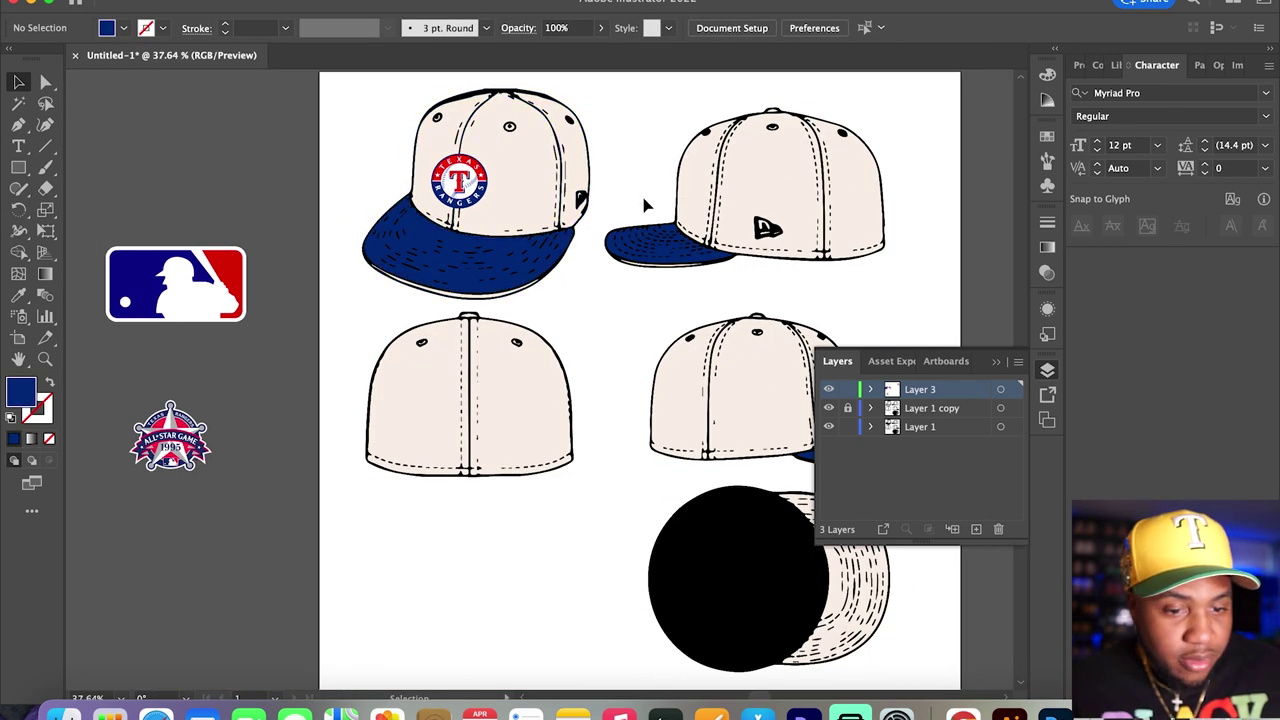
- Place the MLB logo on the back-view cap and shrink it to a small mark centred on the seam just above the bottom edge
scroll(533, 529, right, 1)
scroll(533, 529, up, 1)
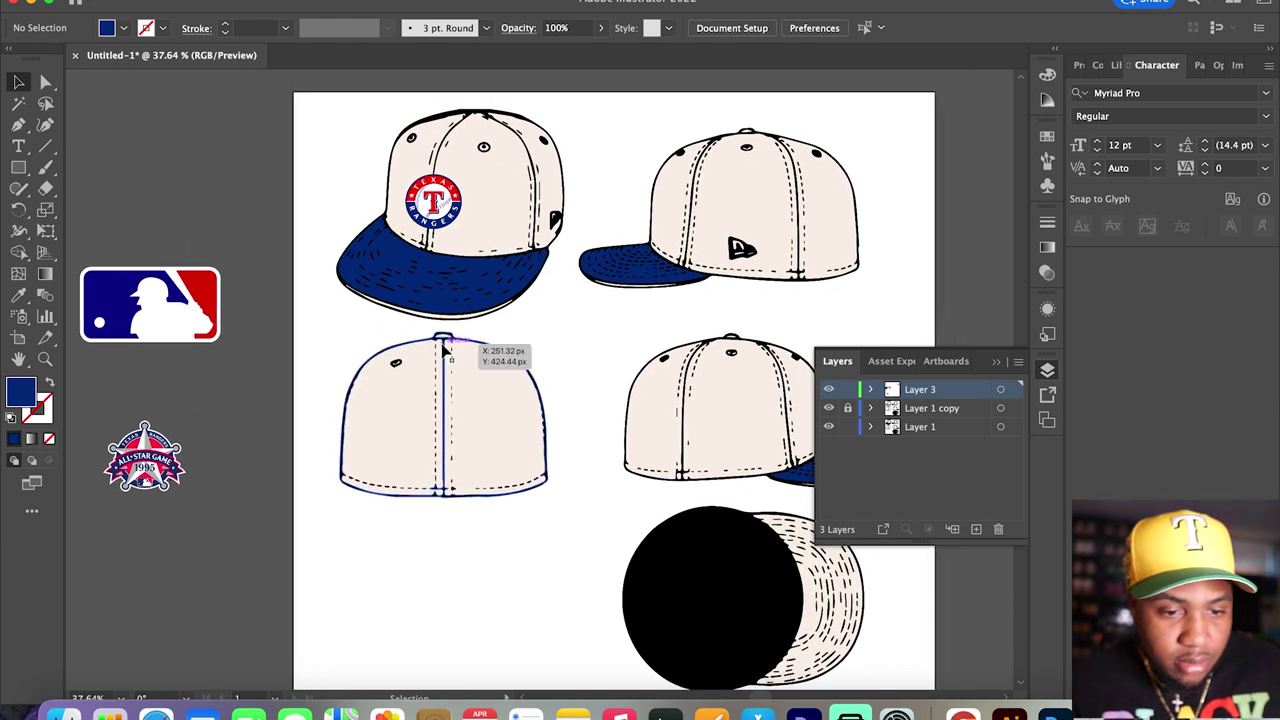
scroll(524, 347, right, 3)
scroll(524, 347, down, 1)
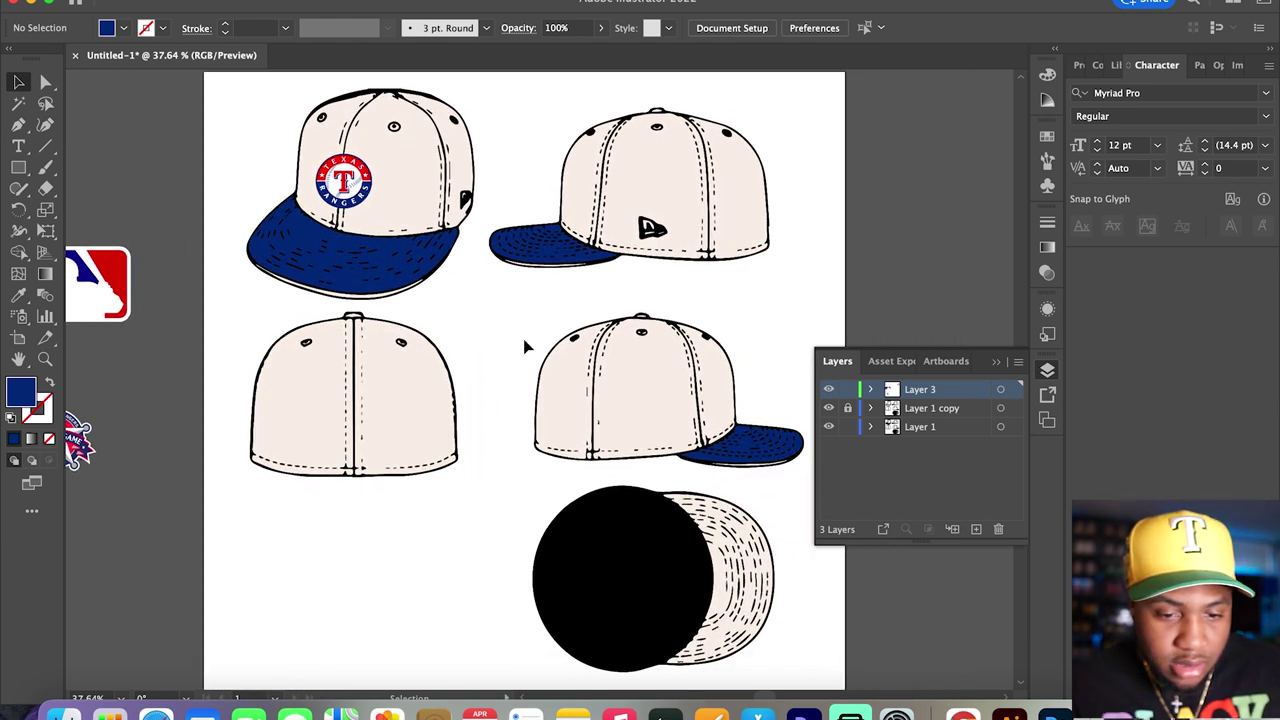
scroll(177, 315, left, 1)
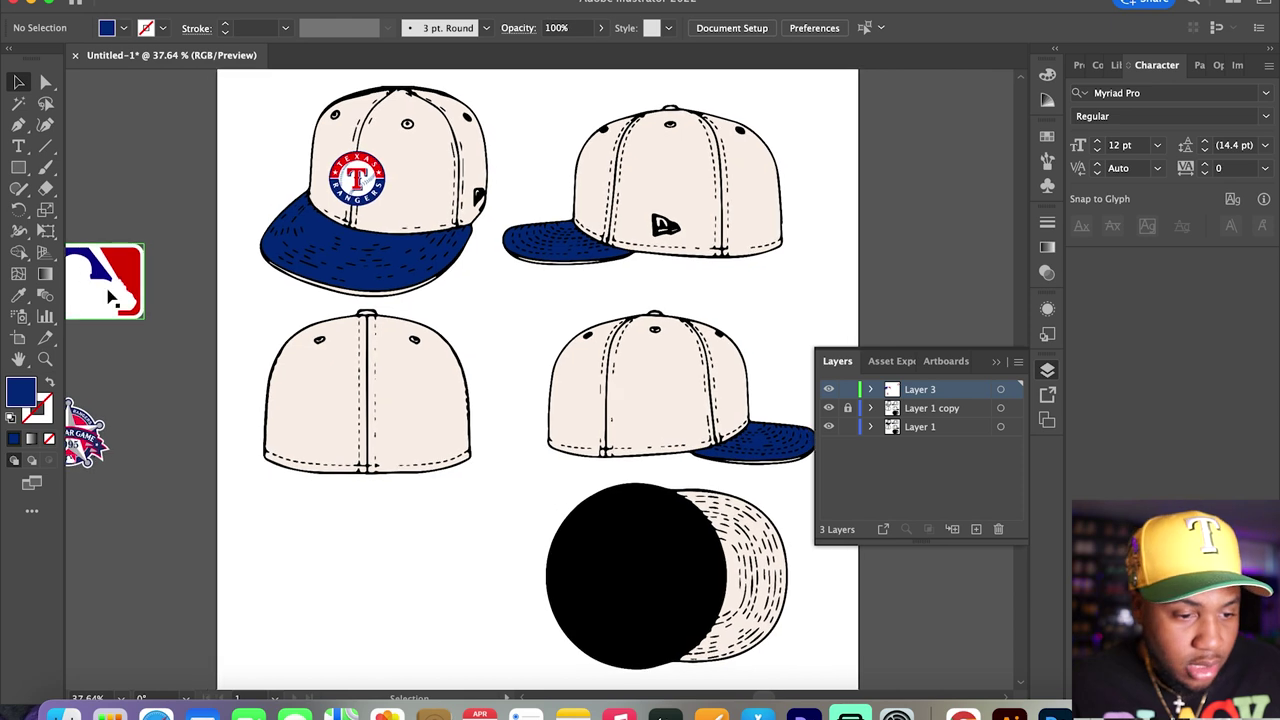
click(133, 294)
drag(125, 300, 387, 424)
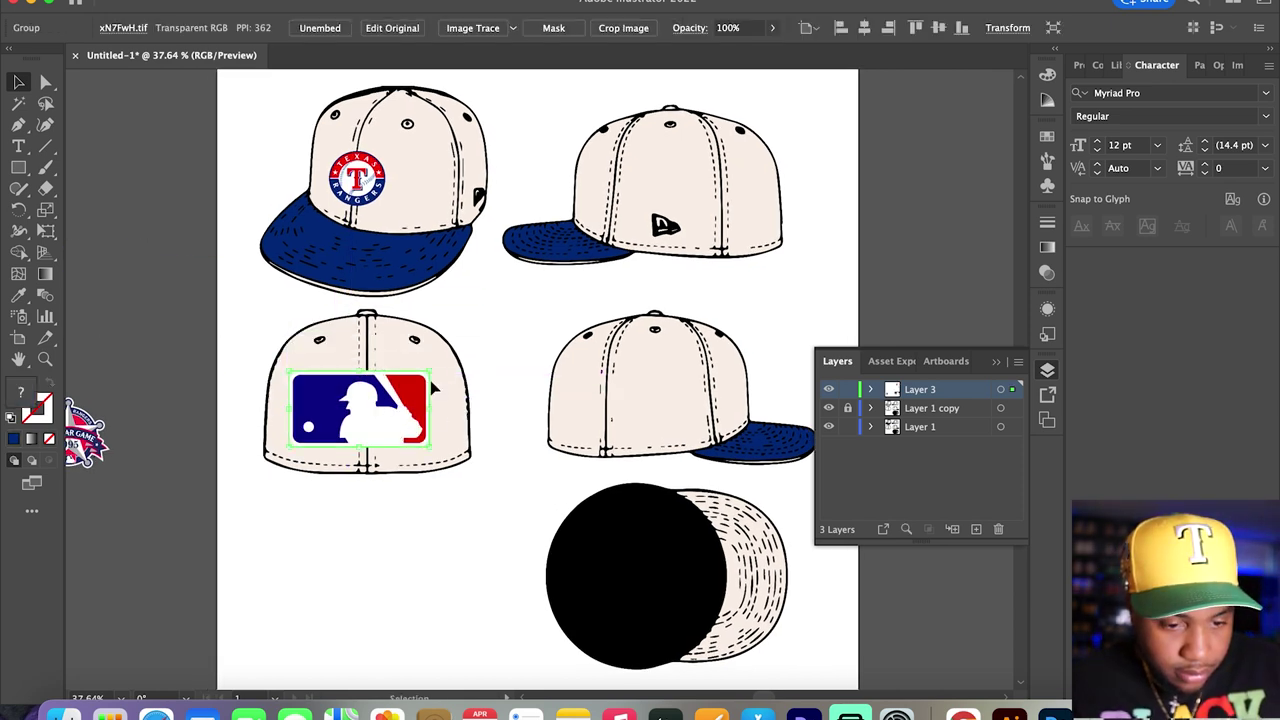
drag(432, 388, 366, 452)
click(437, 542)
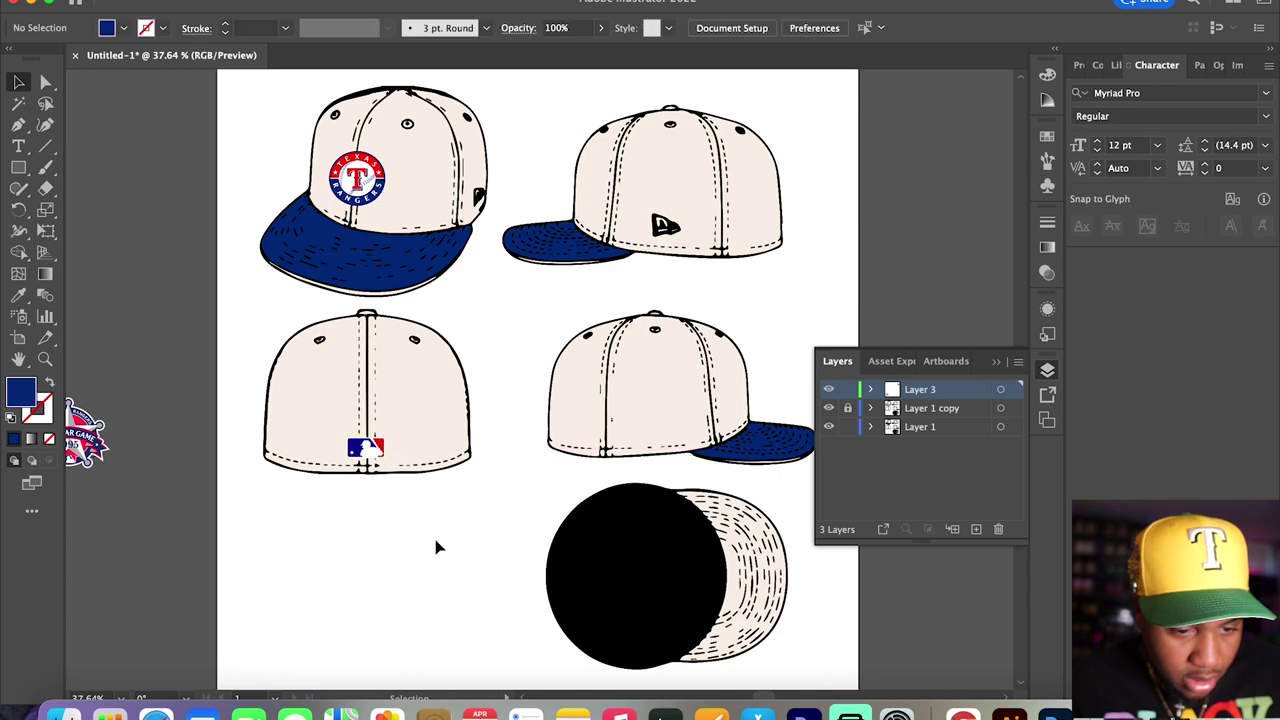
- Place the 1995 All-Star Game logo on the middle panel of the side-view cap without the New Era logo
drag(95, 452, 686, 420)
scroll(686, 420, right, 1)
scroll(686, 420, right, 5)
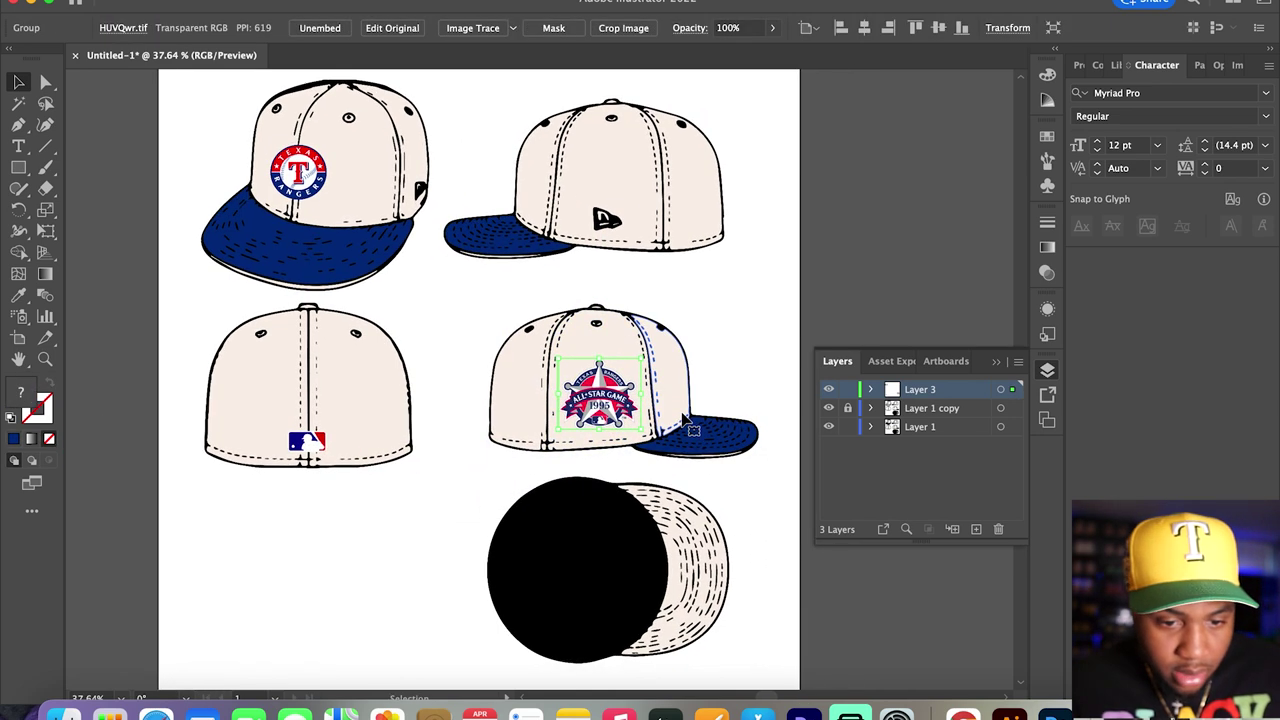
scroll(542, 388, up, 5)
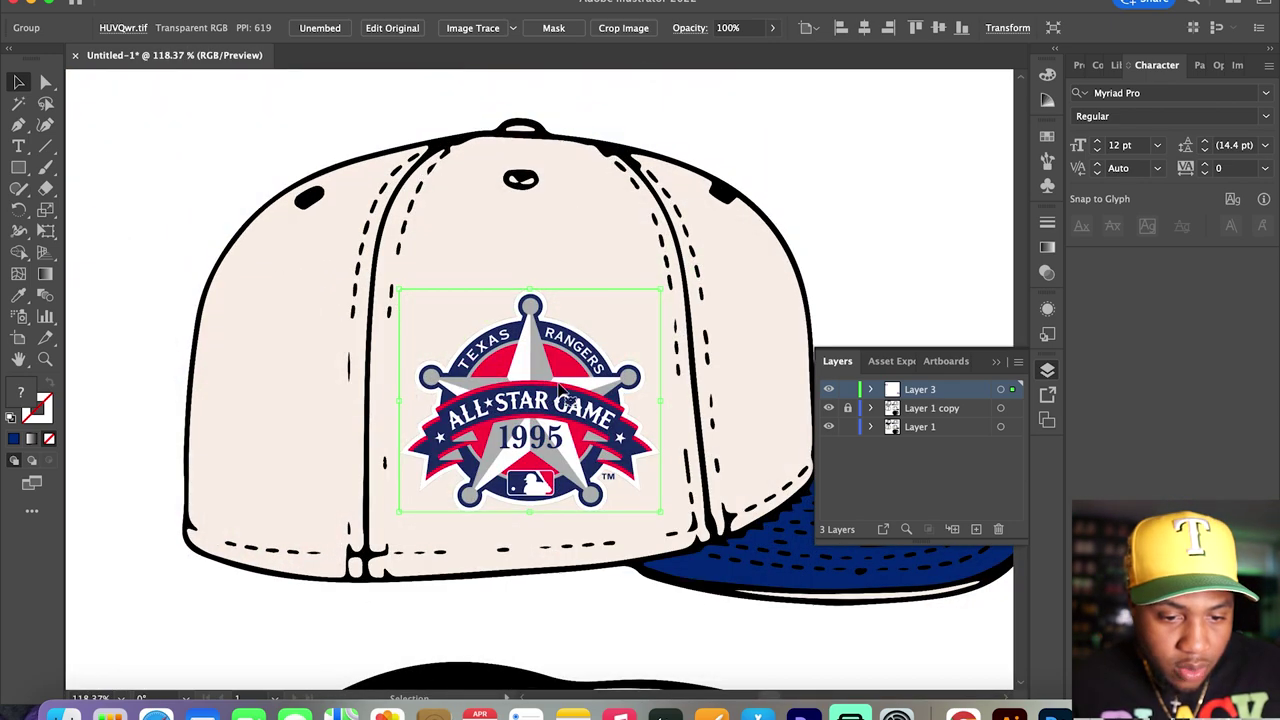
drag(660, 290, 669, 286)
click(834, 271)
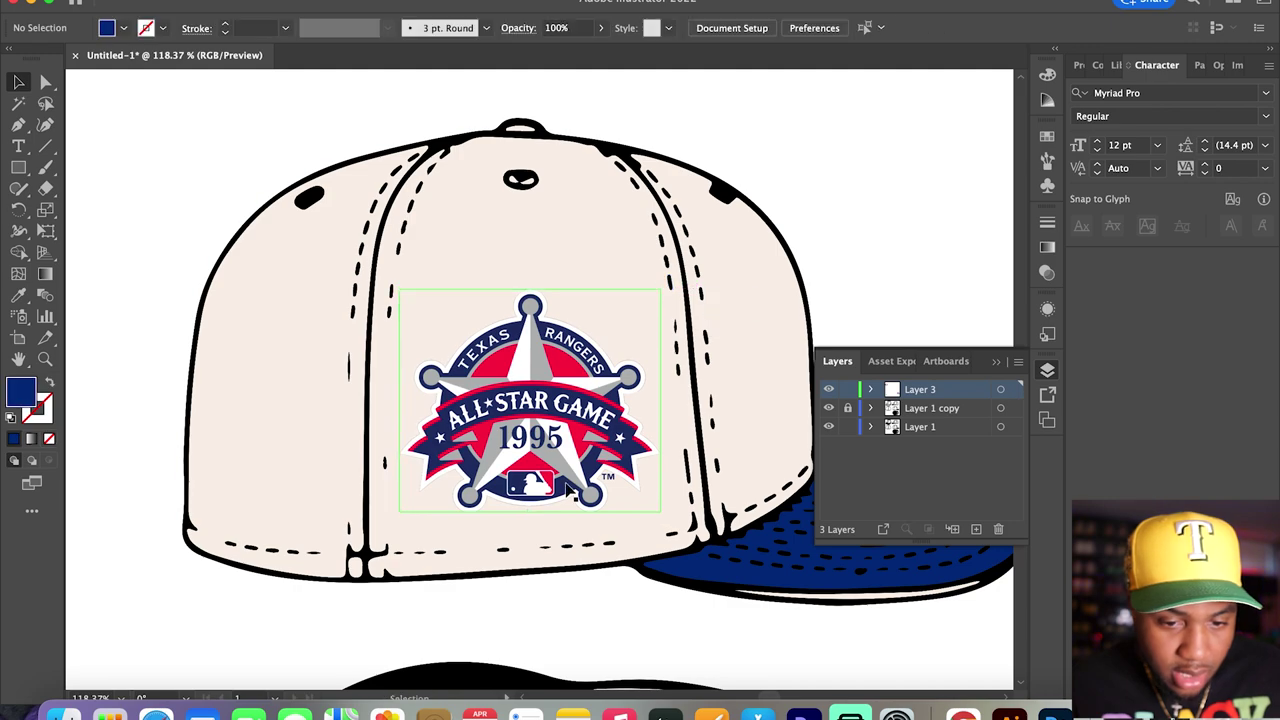
scroll(570, 490, down, 5)
scroll(567, 486, down, 3)
scroll(567, 488, down, 2)
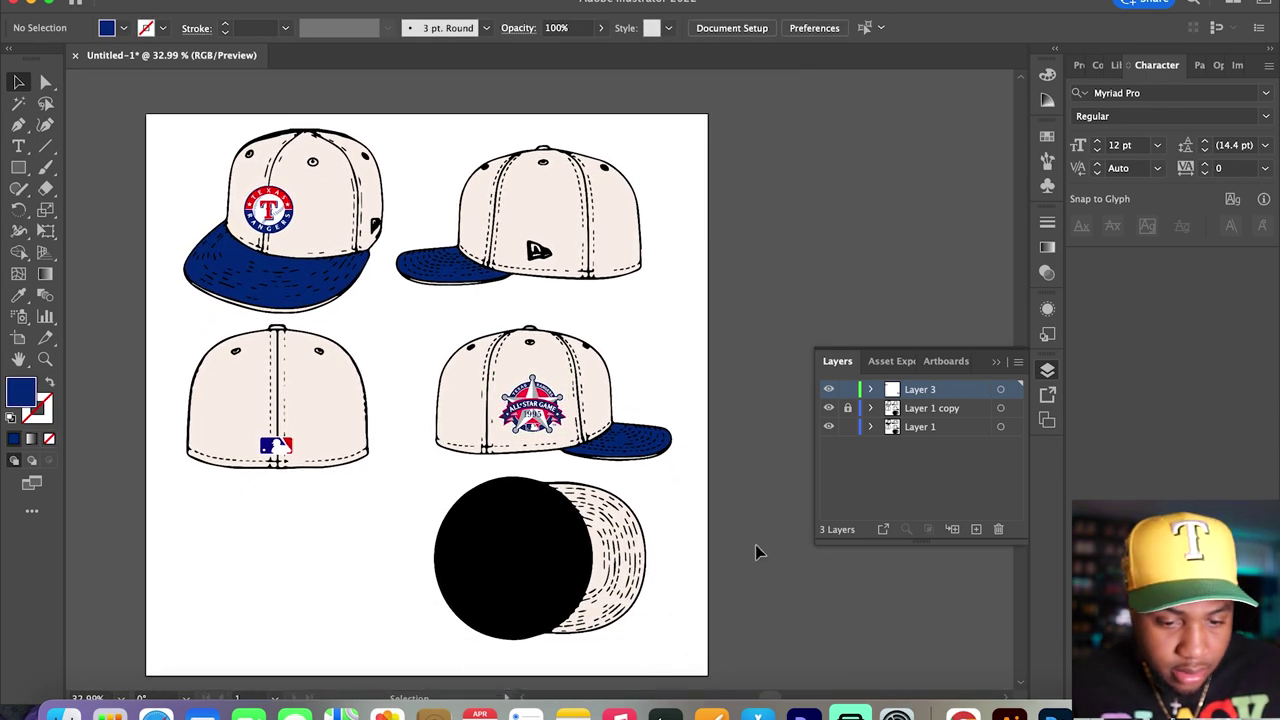
scroll(756, 546, down, 1)
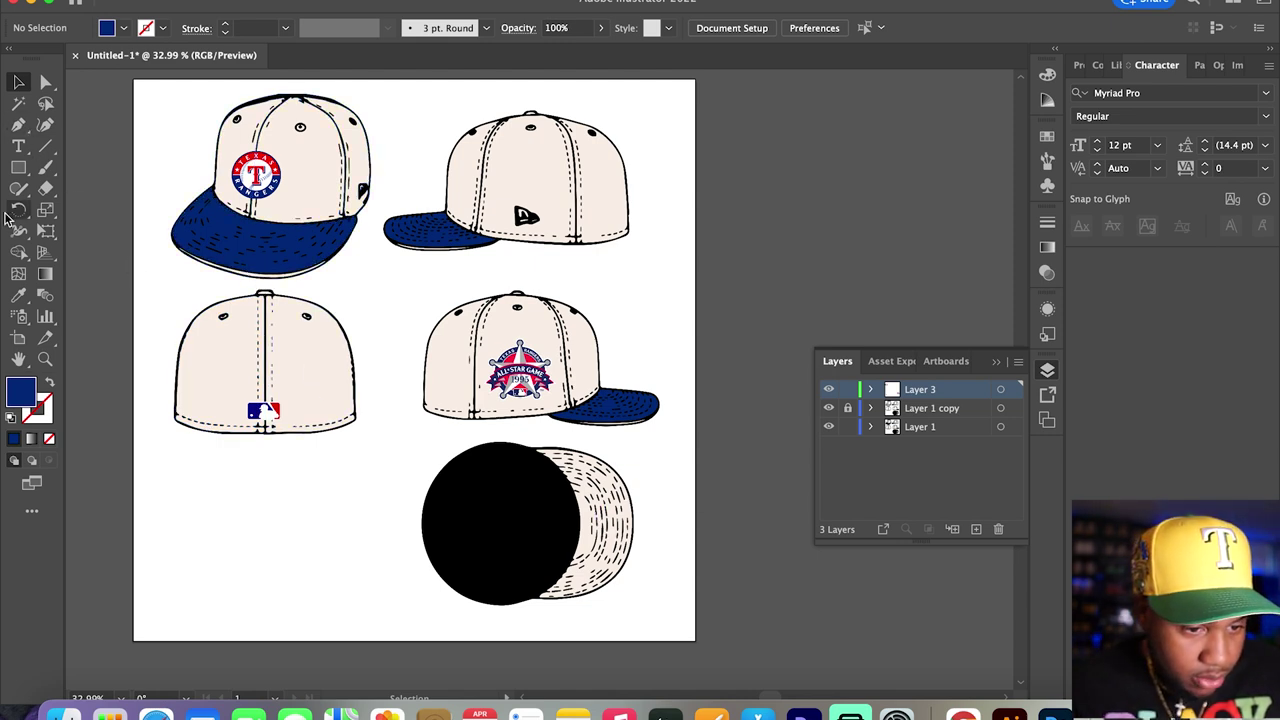
- Fill the visor underside in the bottom-view cap with the dark green swatch R=0 G=104 B=55
click(46, 83)
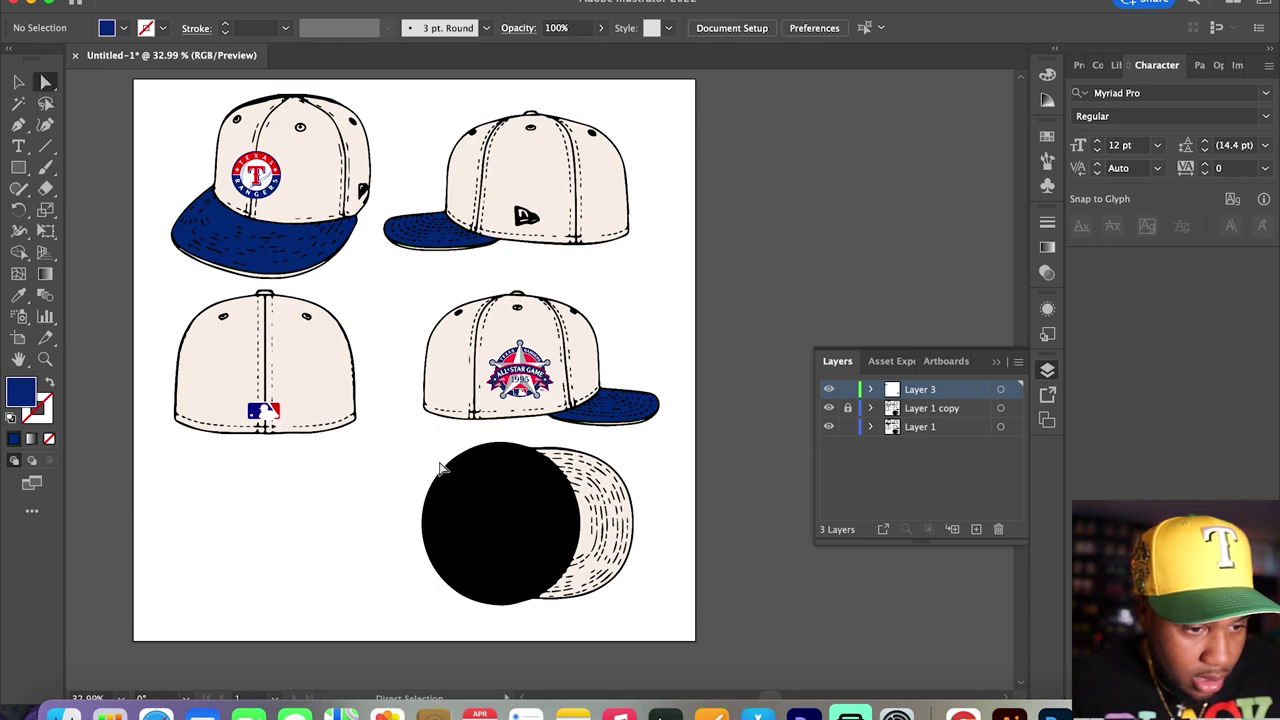
click(592, 545)
scroll(592, 548, up, 1)
scroll(592, 548, up, 4)
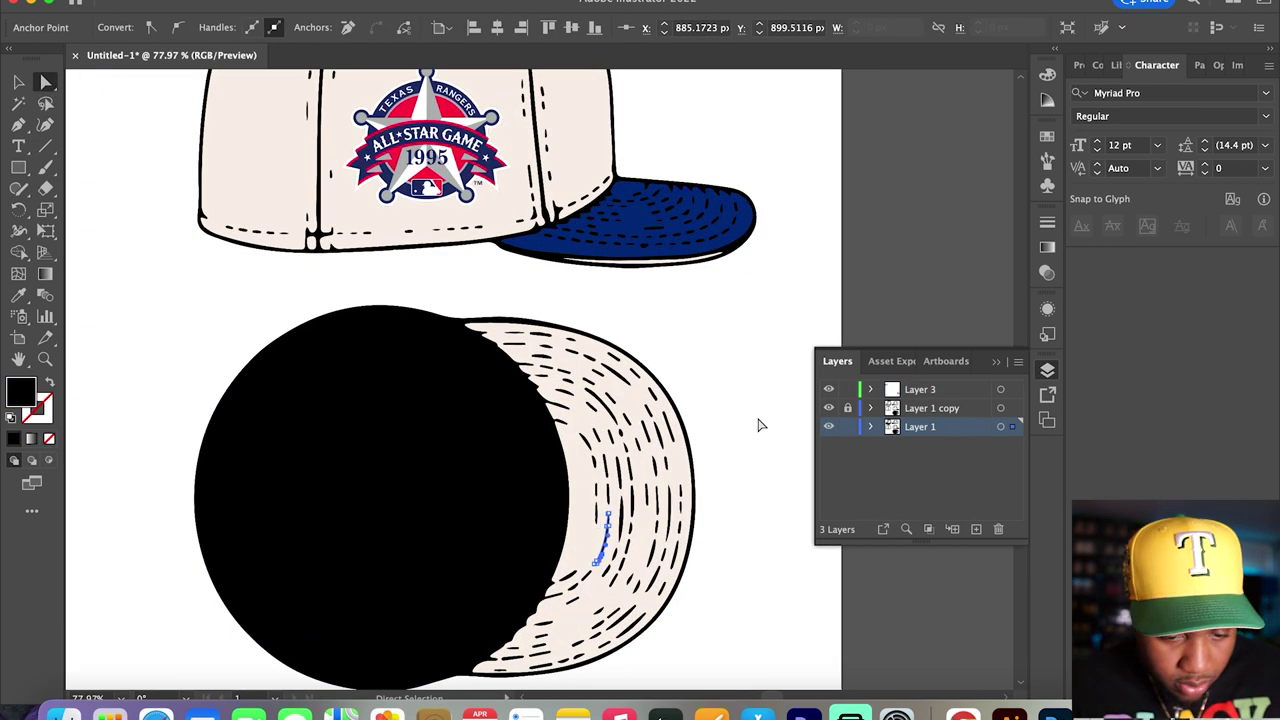
click(752, 430)
click(582, 552)
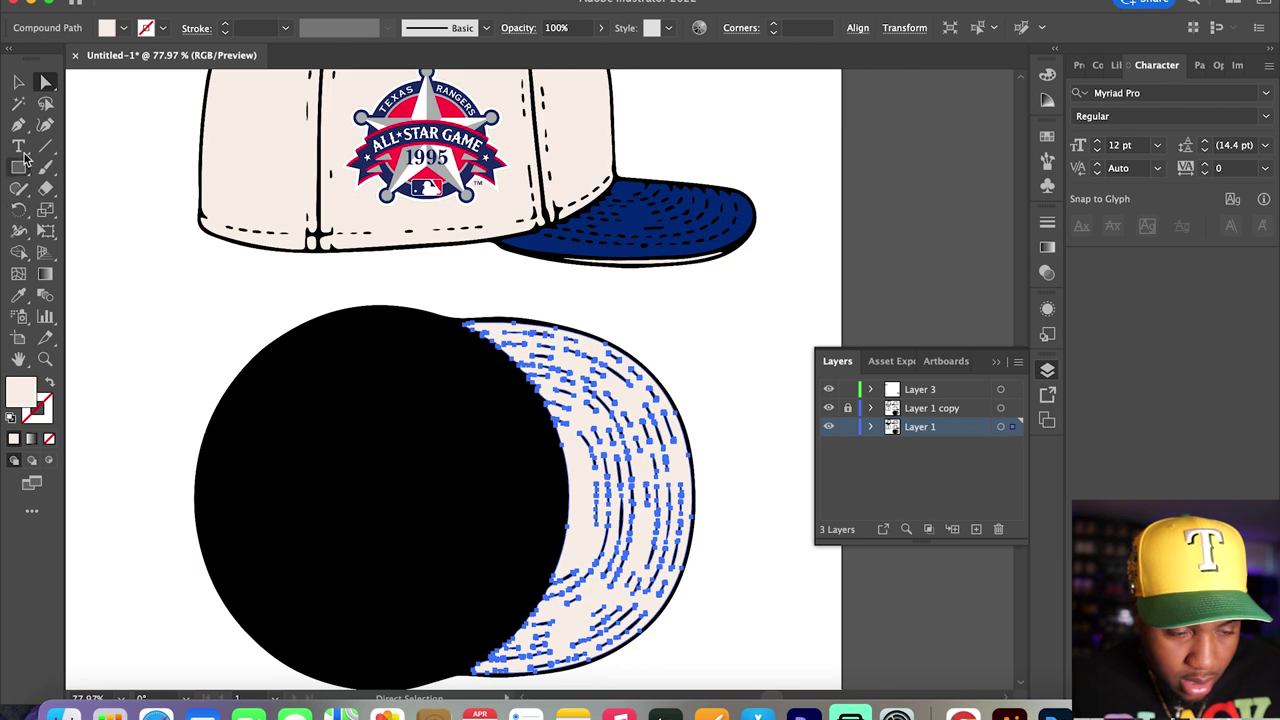
click(123, 29)
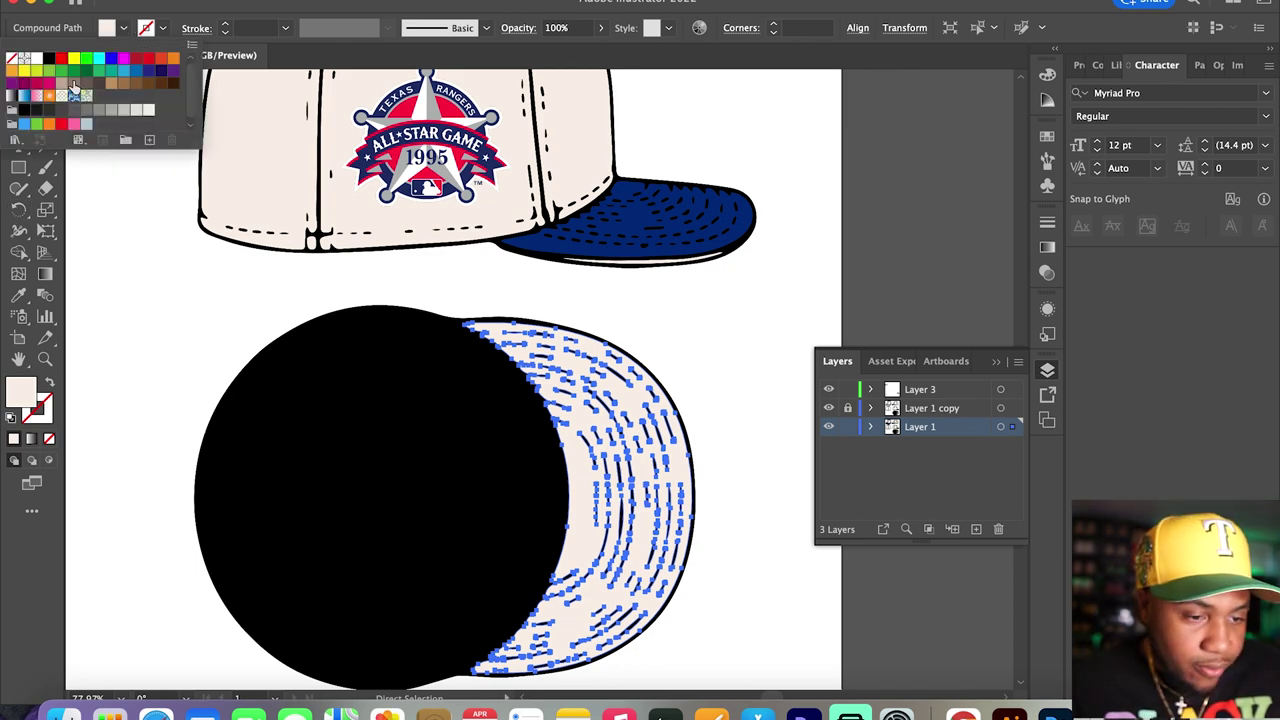
click(74, 73)
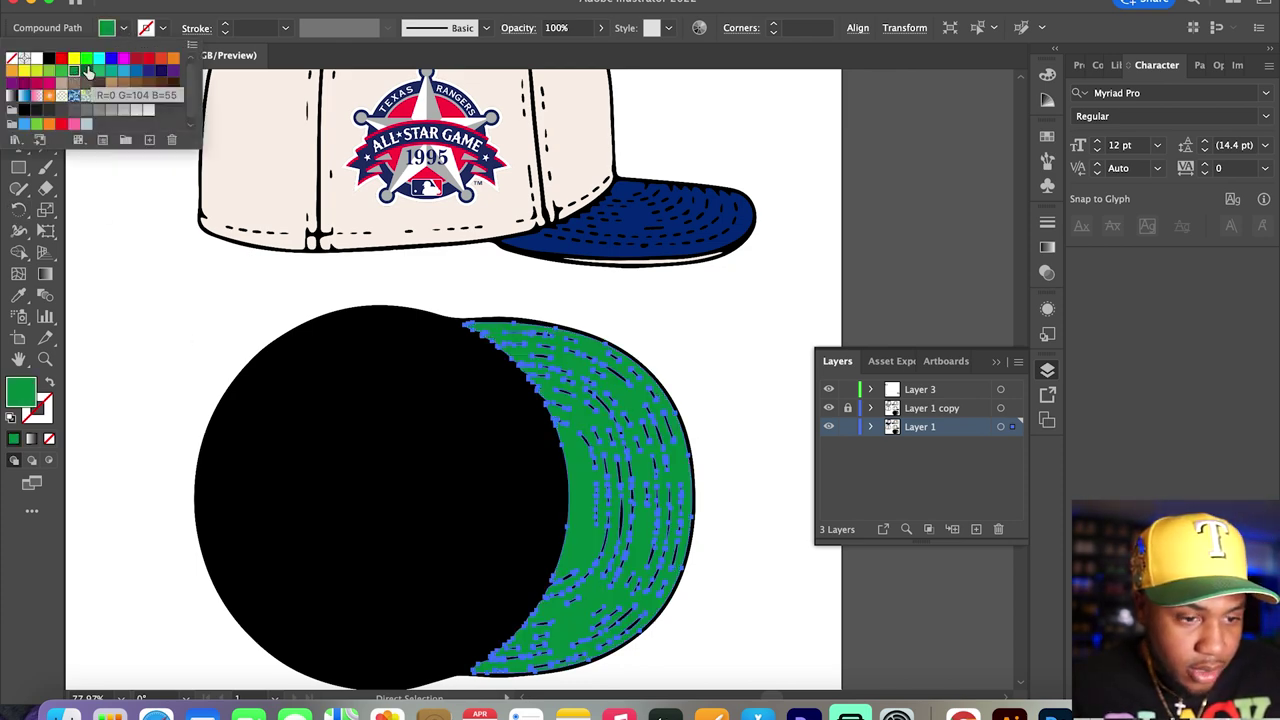
click(88, 72)
scroll(157, 283, down, 5)
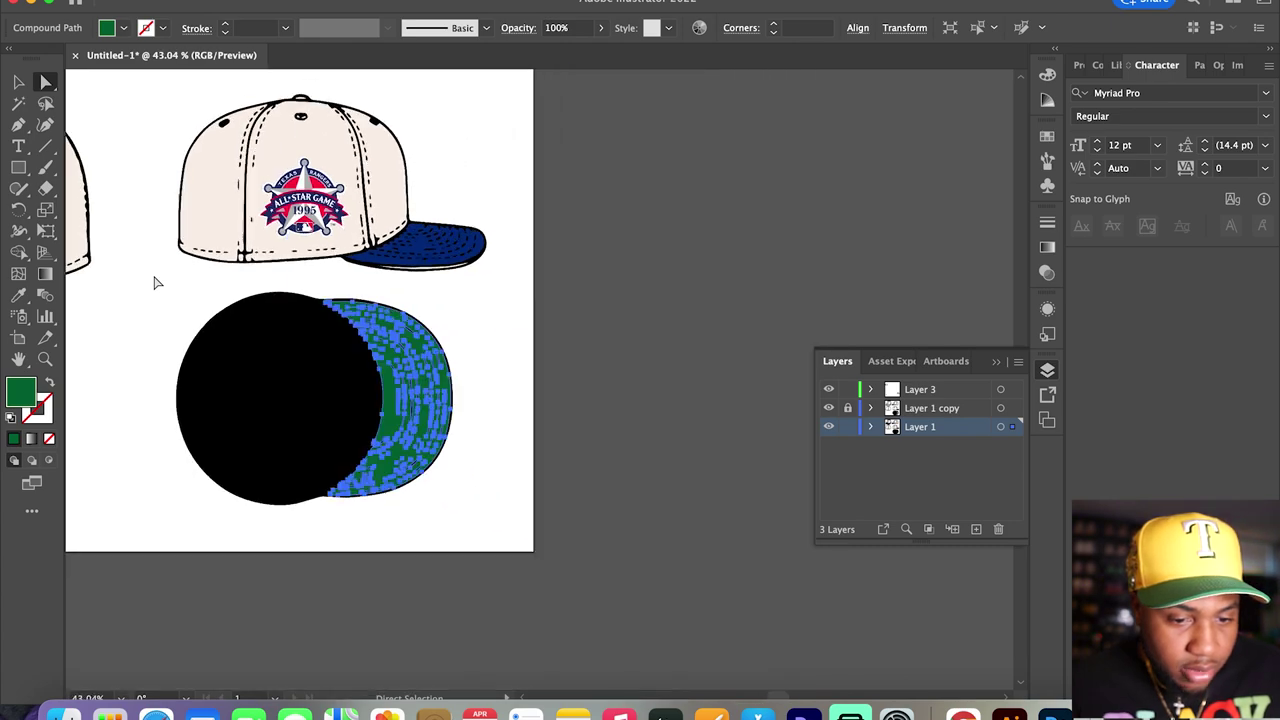
click(157, 283)
- Fill the thin strip along the lower edge of the front-view cap's visor with the same dark green
scroll(157, 283, down, 5)
scroll(157, 283, left, 3)
scroll(157, 283, up, 3)
scroll(154, 283, up, 5)
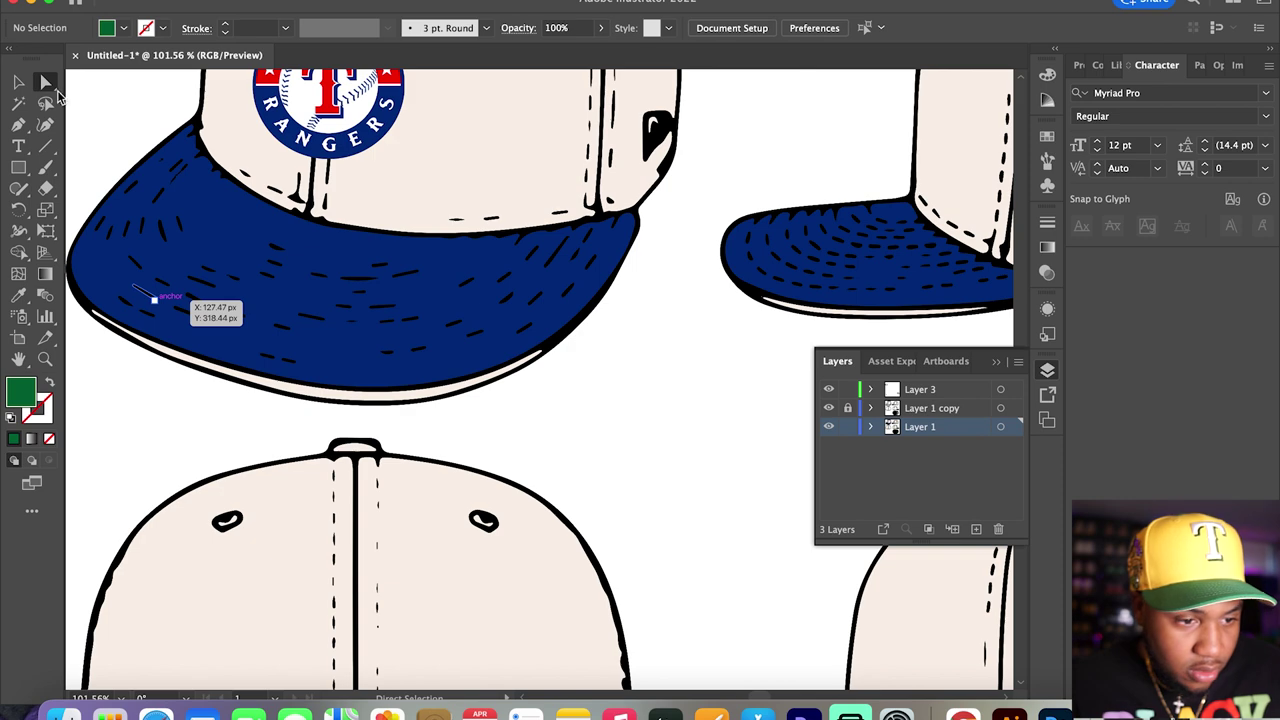
scroll(190, 447, up, 3)
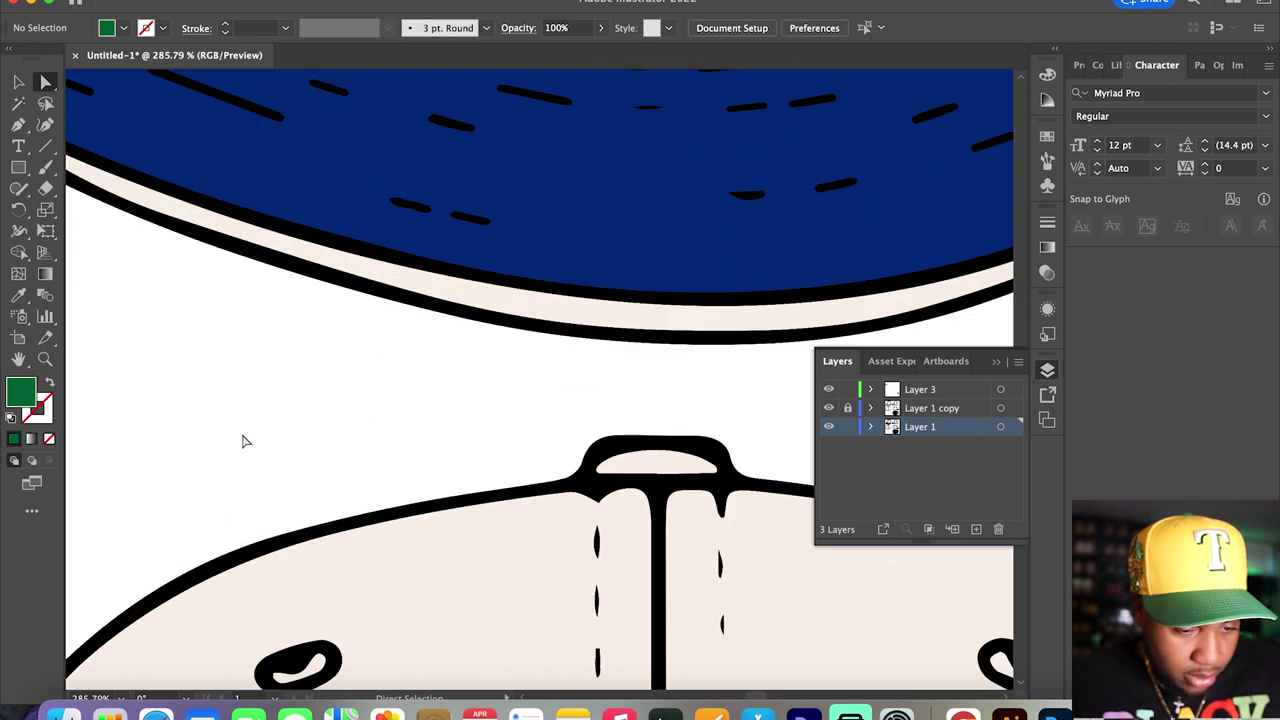
click(600, 321)
click(125, 28)
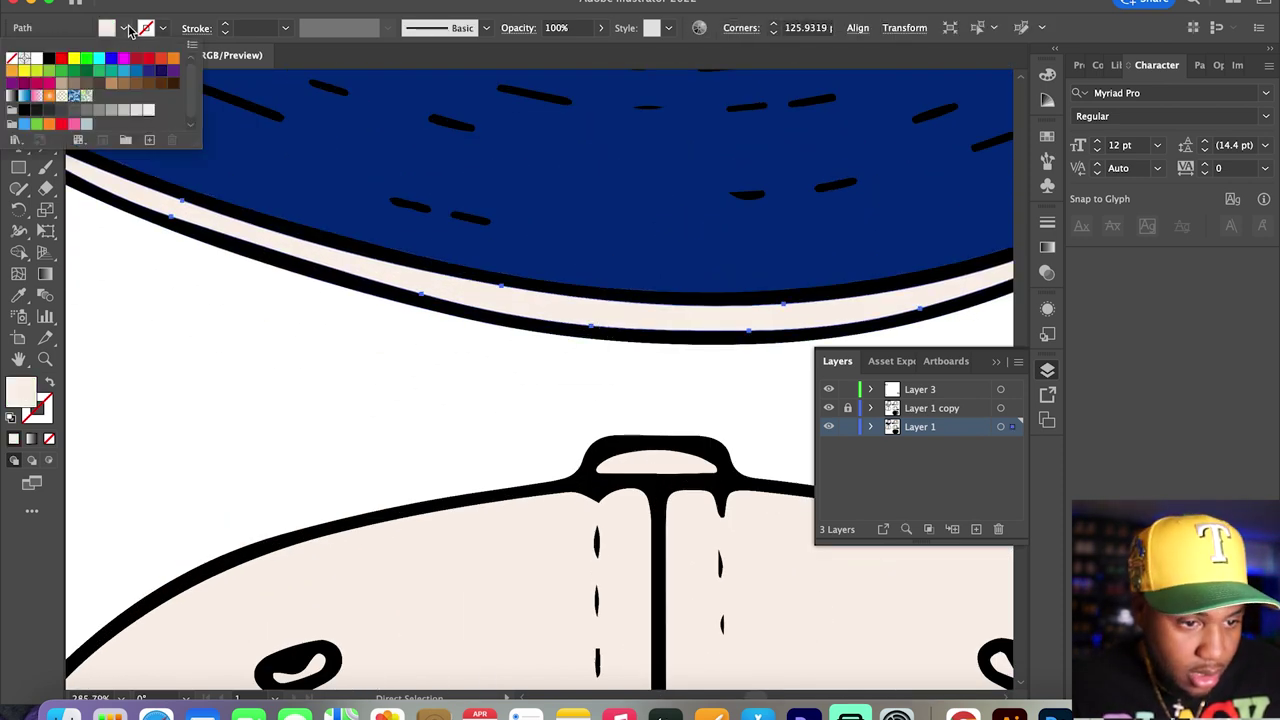
click(86, 72)
click(169, 363)
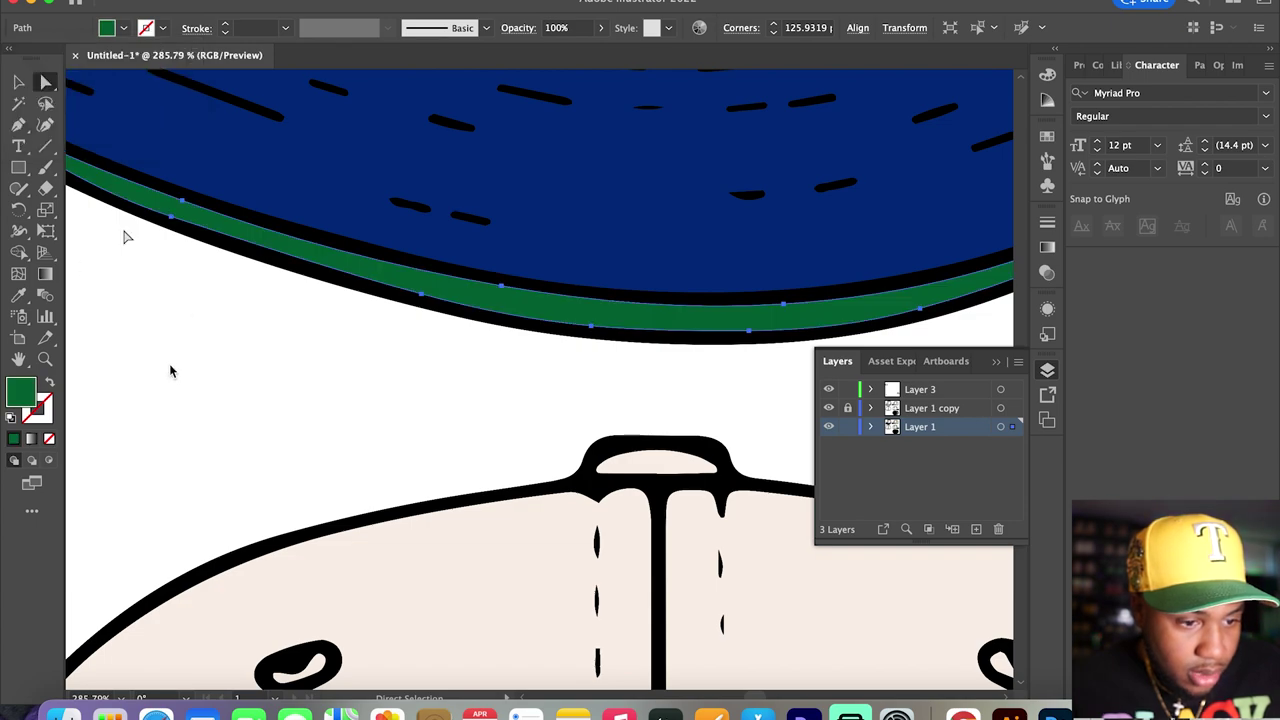
click(20, 88)
scroll(273, 452, down, 5)
click(586, 500)
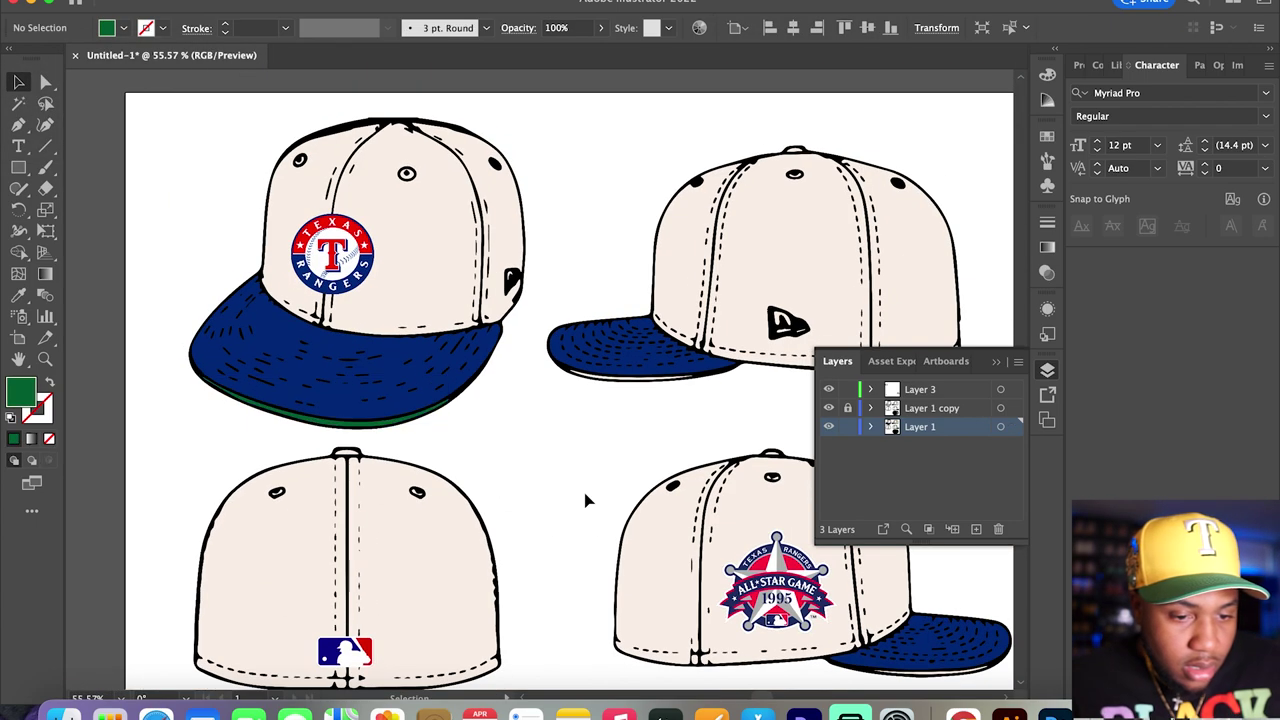
- Fill the visor underside in the bottom-view cap with a dark red swatch
scroll(586, 500, down, 2)
scroll(586, 500, right, 2)
scroll(586, 500, down, 5)
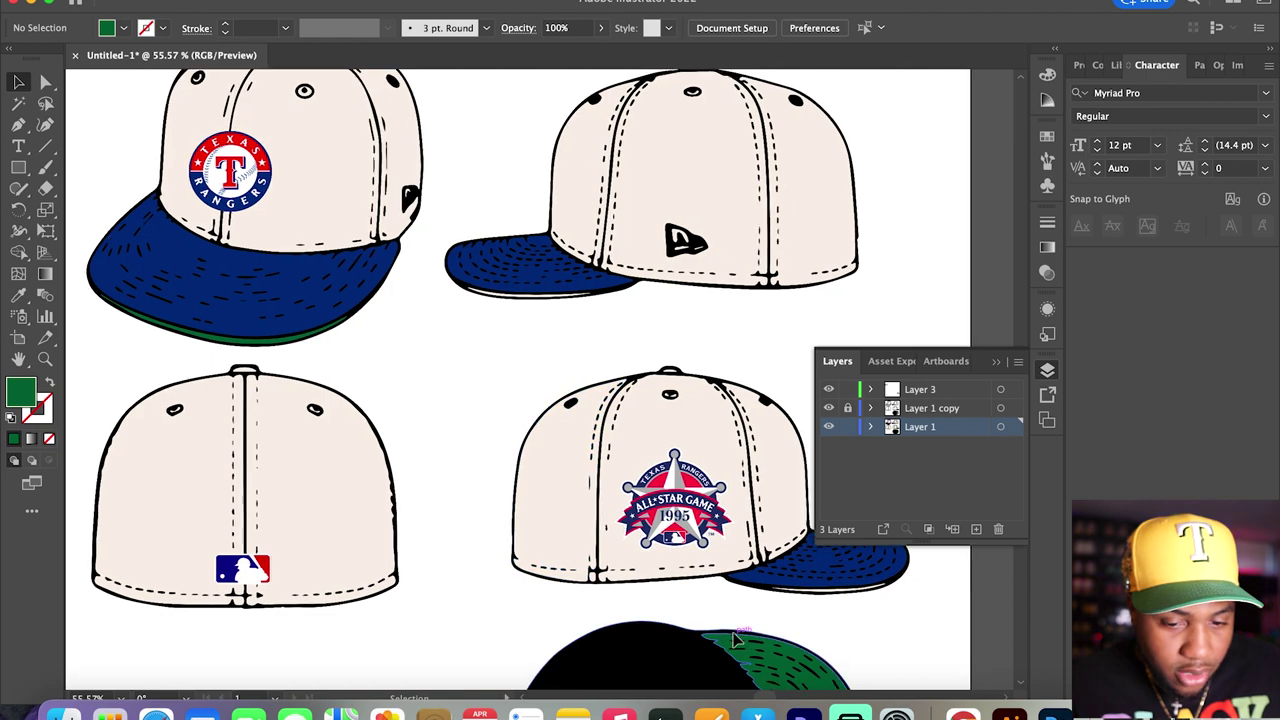
scroll(688, 541, up, 5)
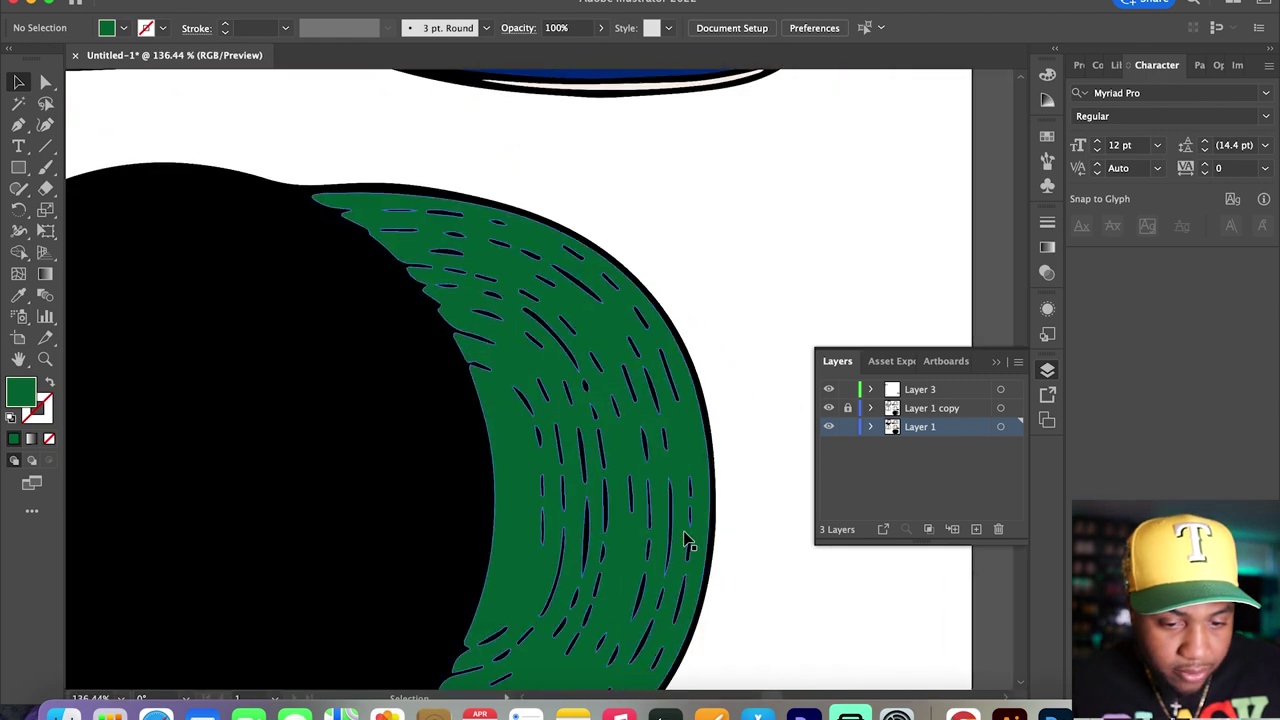
key(a)
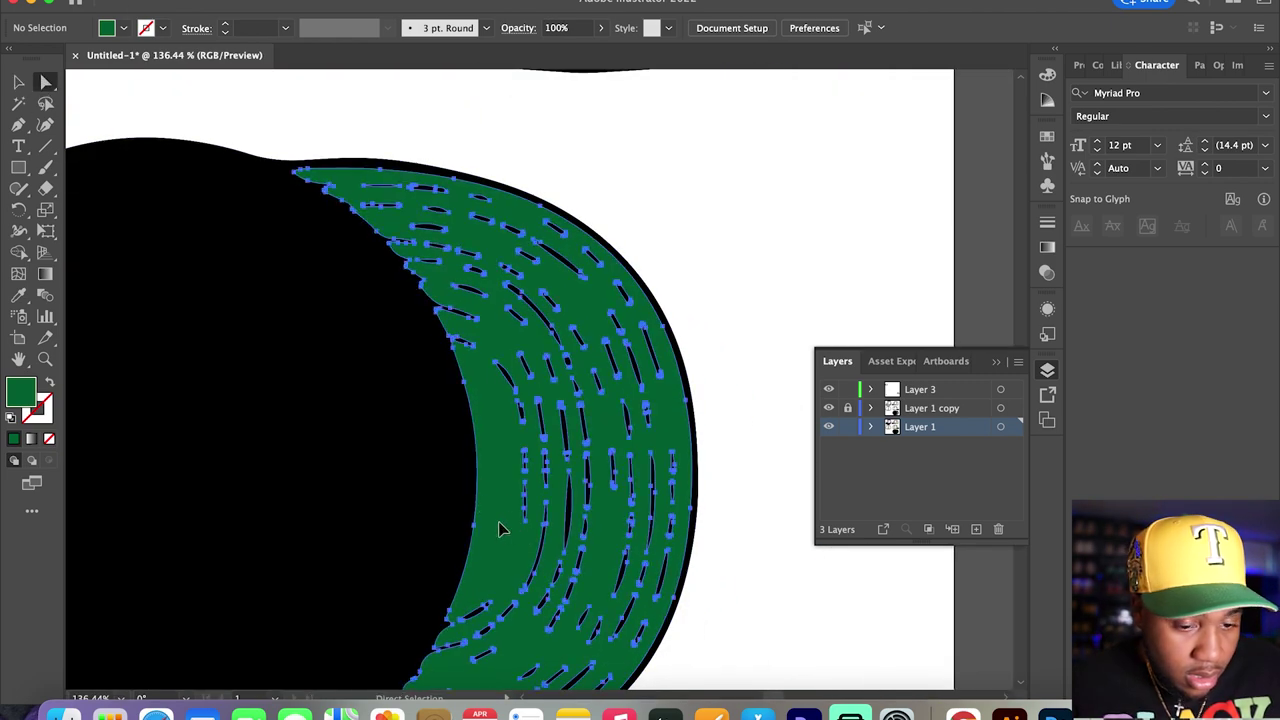
click(500, 528)
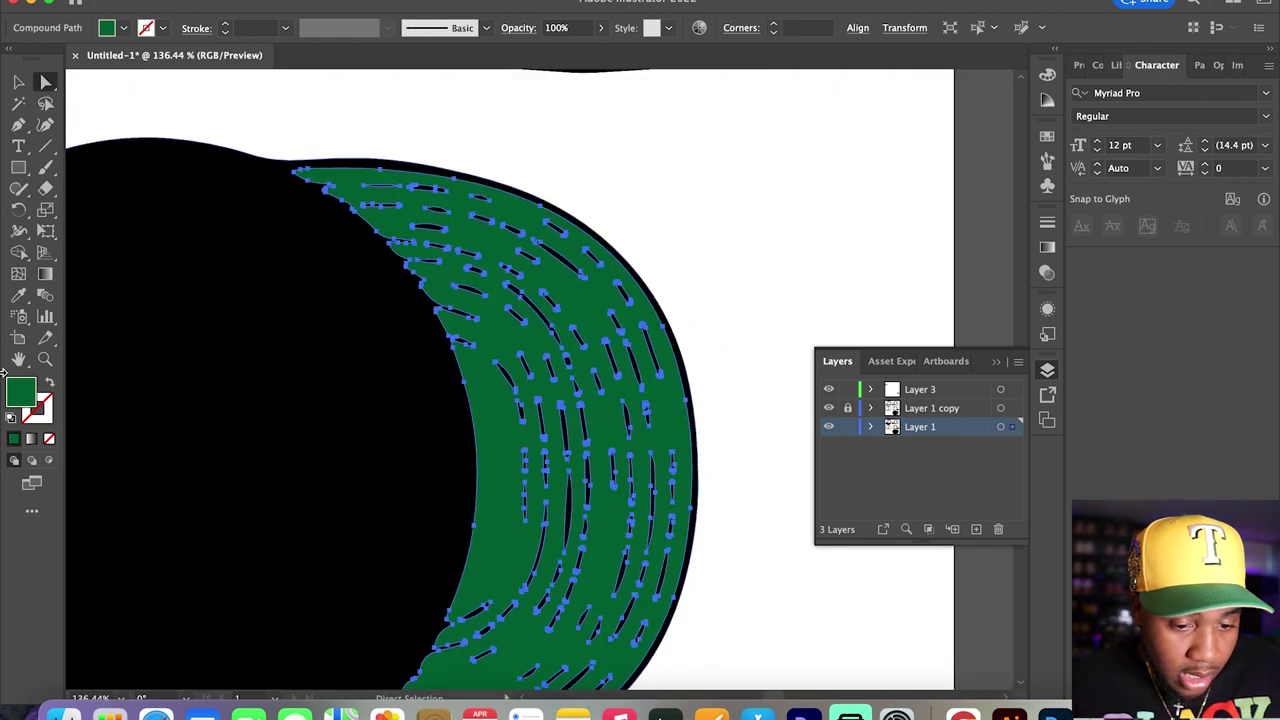
click(124, 29)
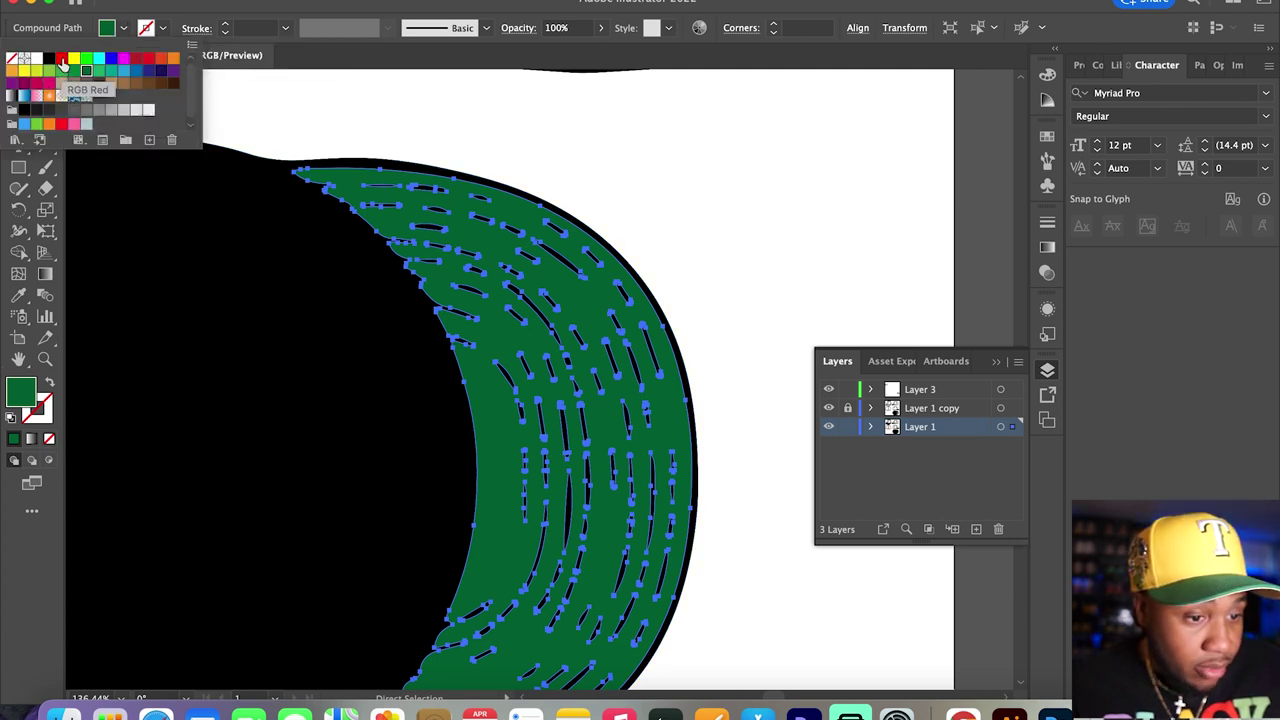
click(137, 59)
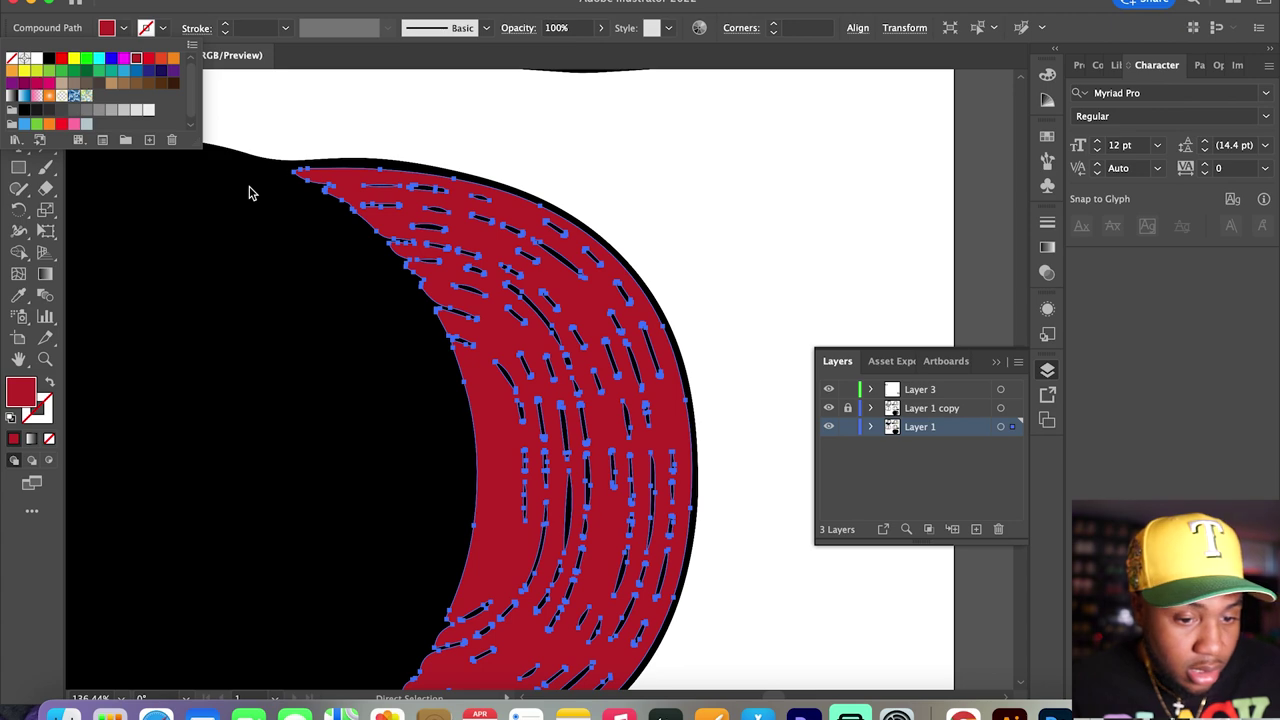
- Recolour the bottom-view cap's visor underside with the bright red sampled from the Texas Rangers logo
click(19, 305)
scroll(460, 278, left, 3)
scroll(460, 278, down, 8)
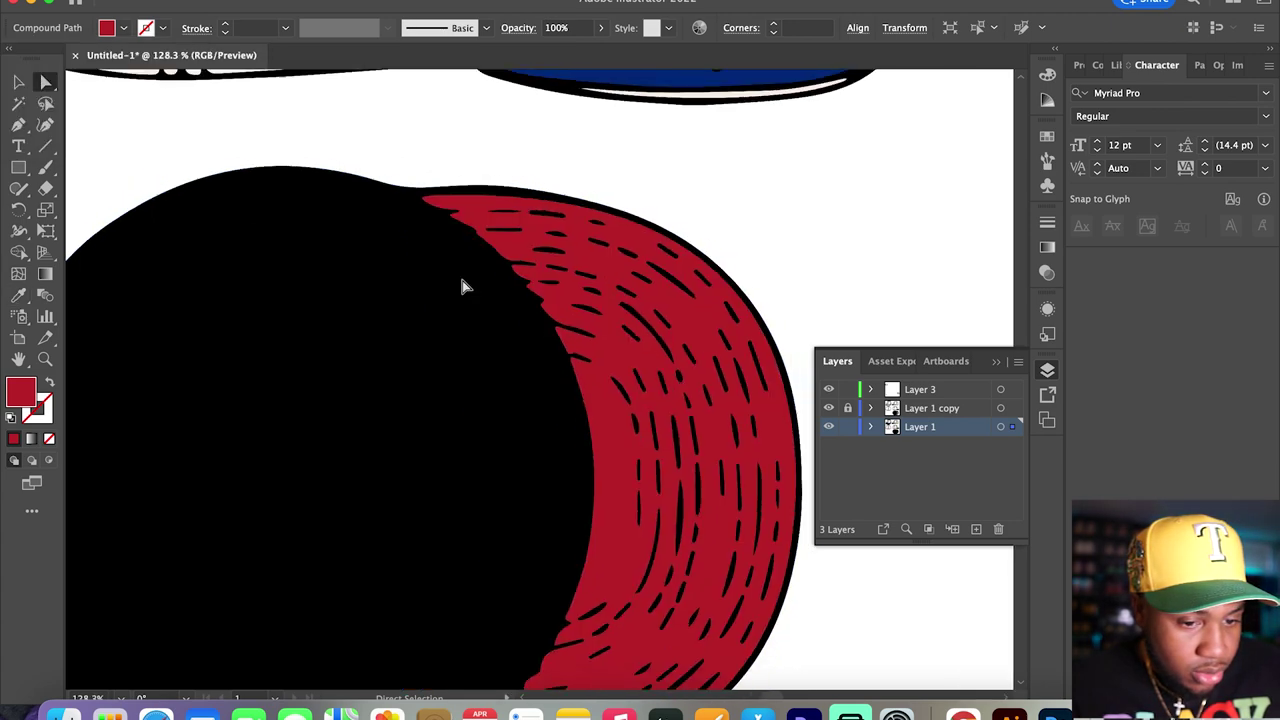
scroll(370, 265, up, 6)
scroll(370, 265, left, 1)
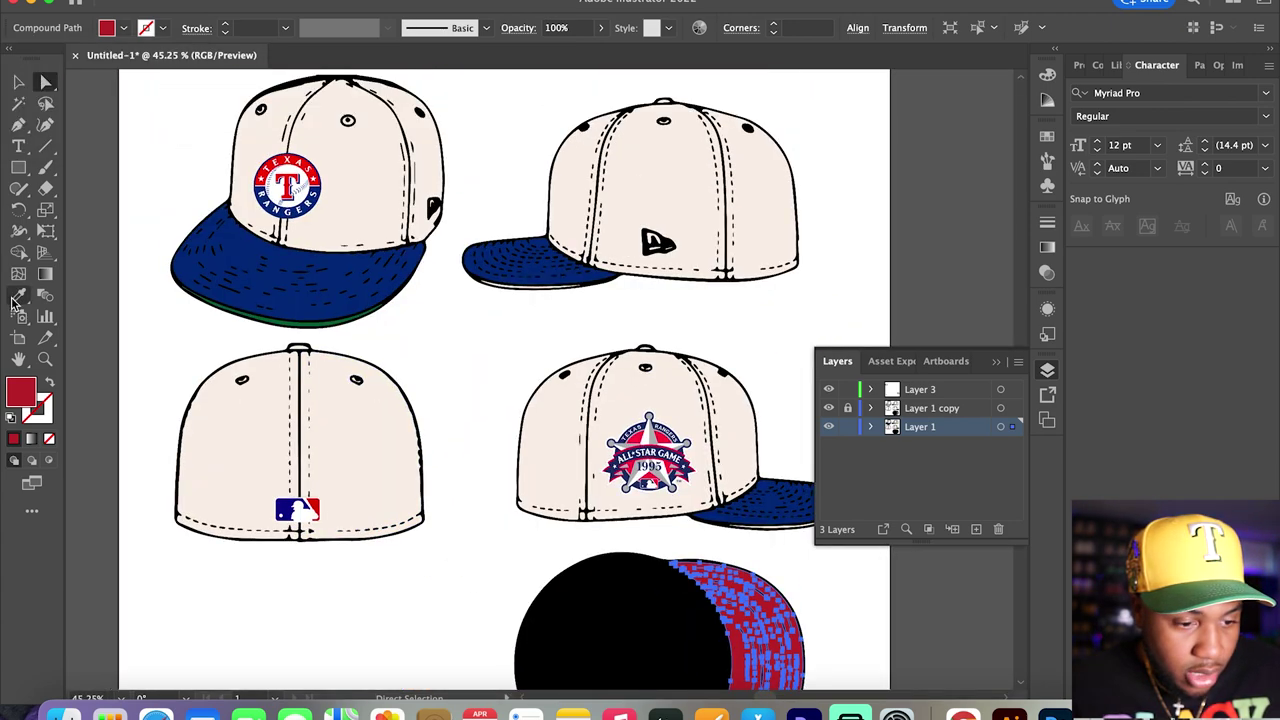
click(18, 296)
alt+scroll(270, 165, up, 5)
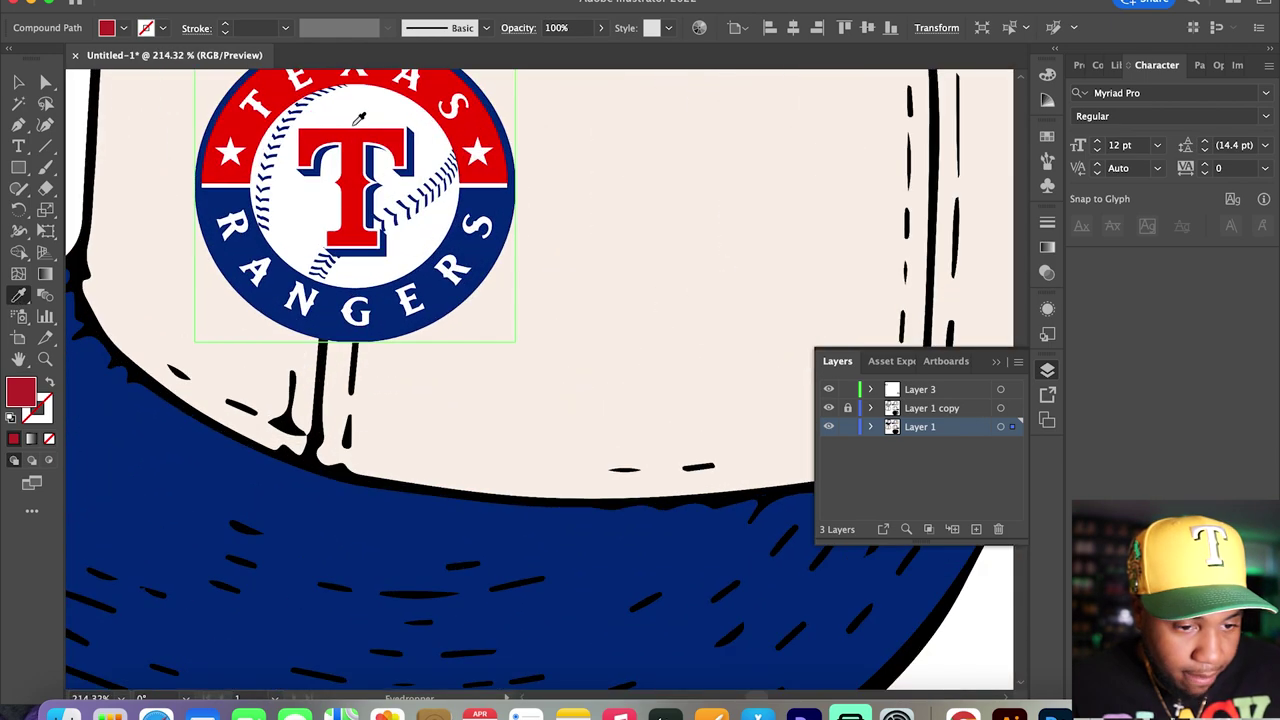
key(v)
alt+scroll(340, 210, down, 5)
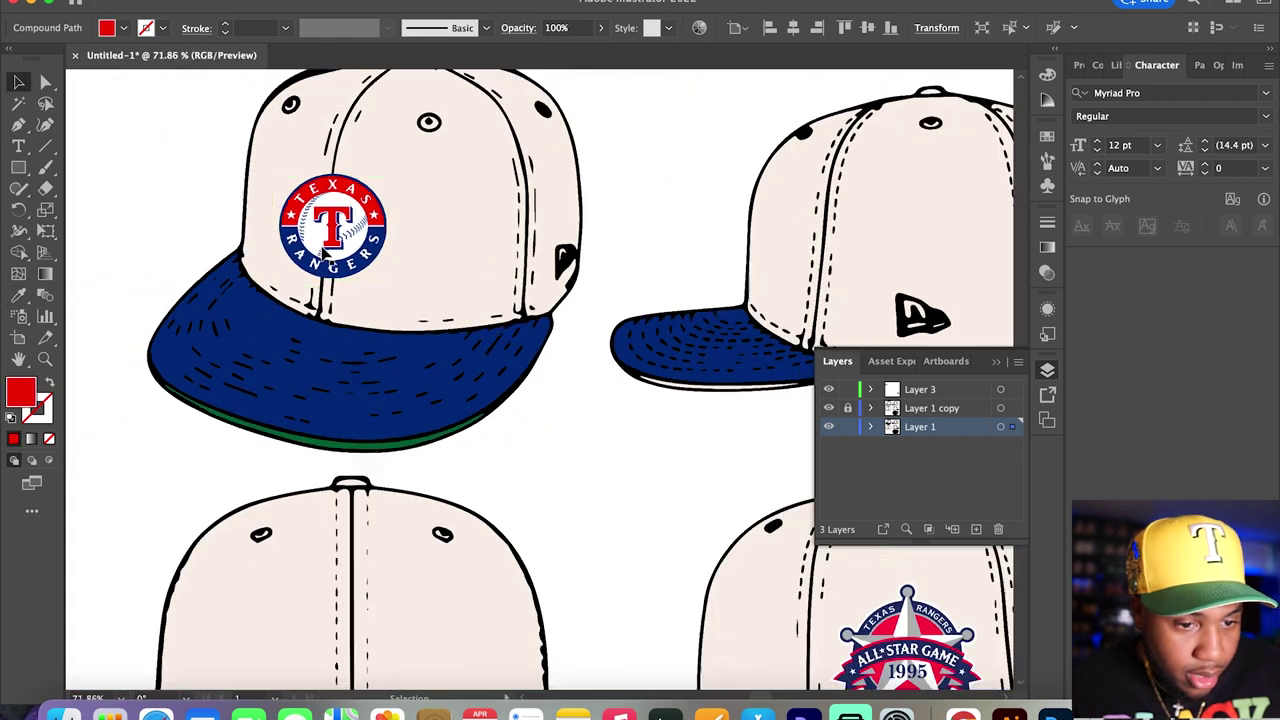
scroll(771, 337, down, 3)
scroll(771, 337, right, 2)
click(771, 337)
scroll(771, 337, down, 2)
scroll(771, 337, right, 1)
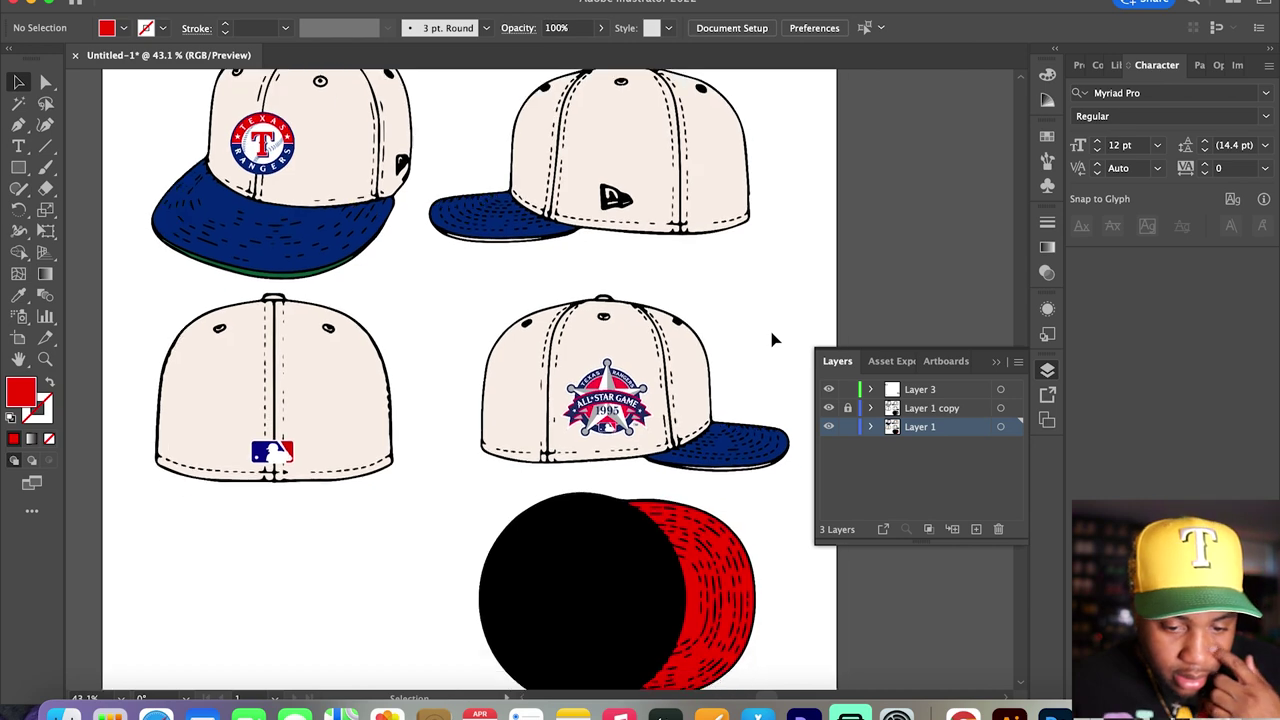
- Recolour the thin strip along the lower edge of the front-view cap's visor with the red sampled from the Texas Rangers logo
scroll(412, 357, up, 1)
scroll(412, 357, left, 2)
scroll(414, 357, down, 2)
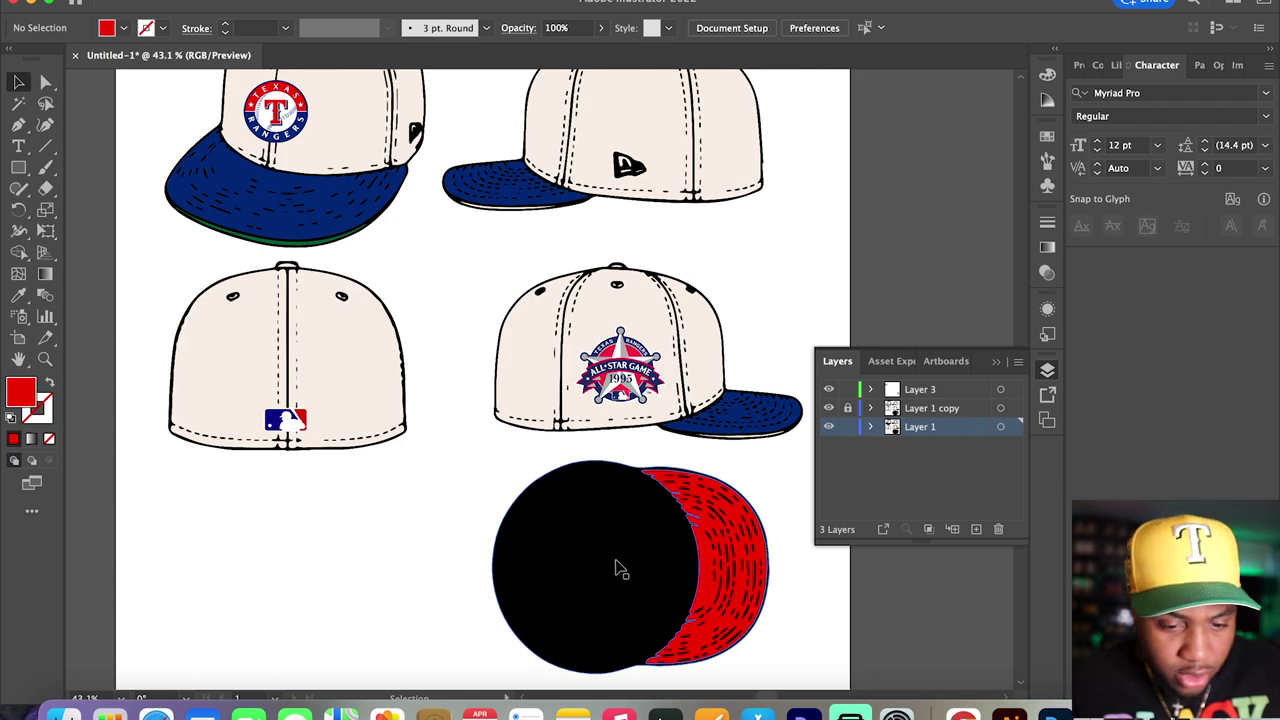
scroll(371, 371, up, 10)
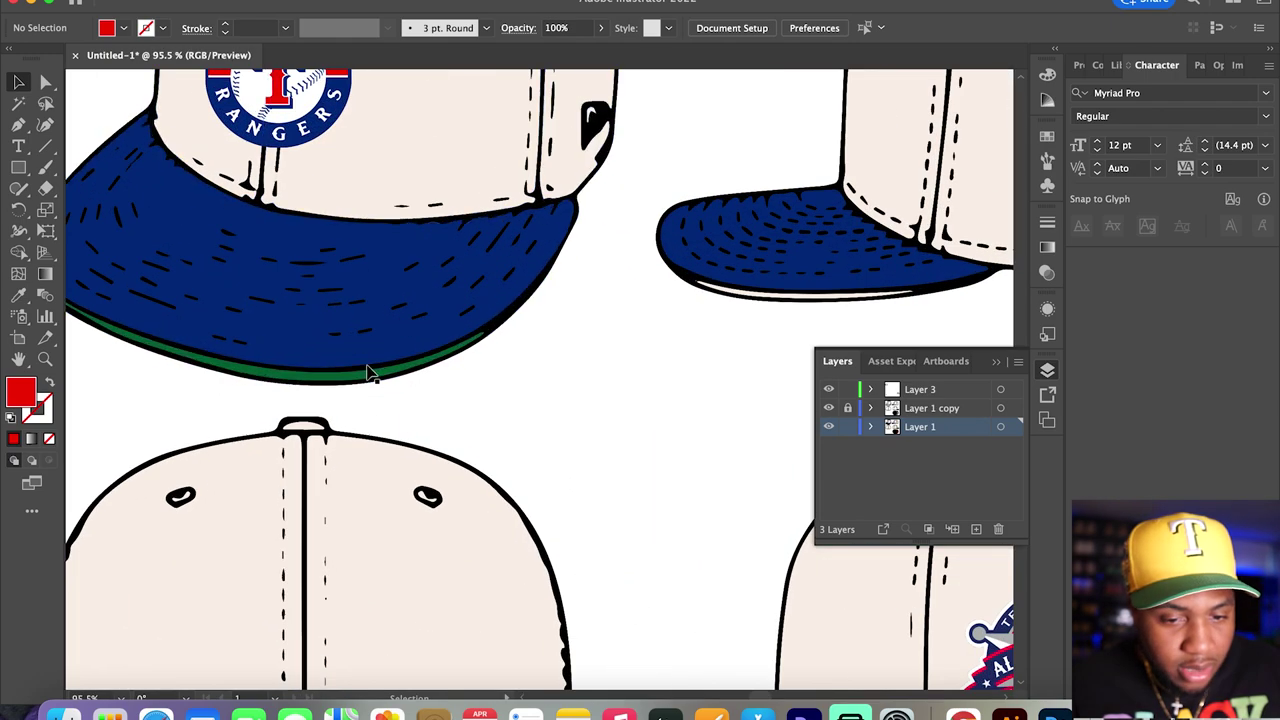
key(a)
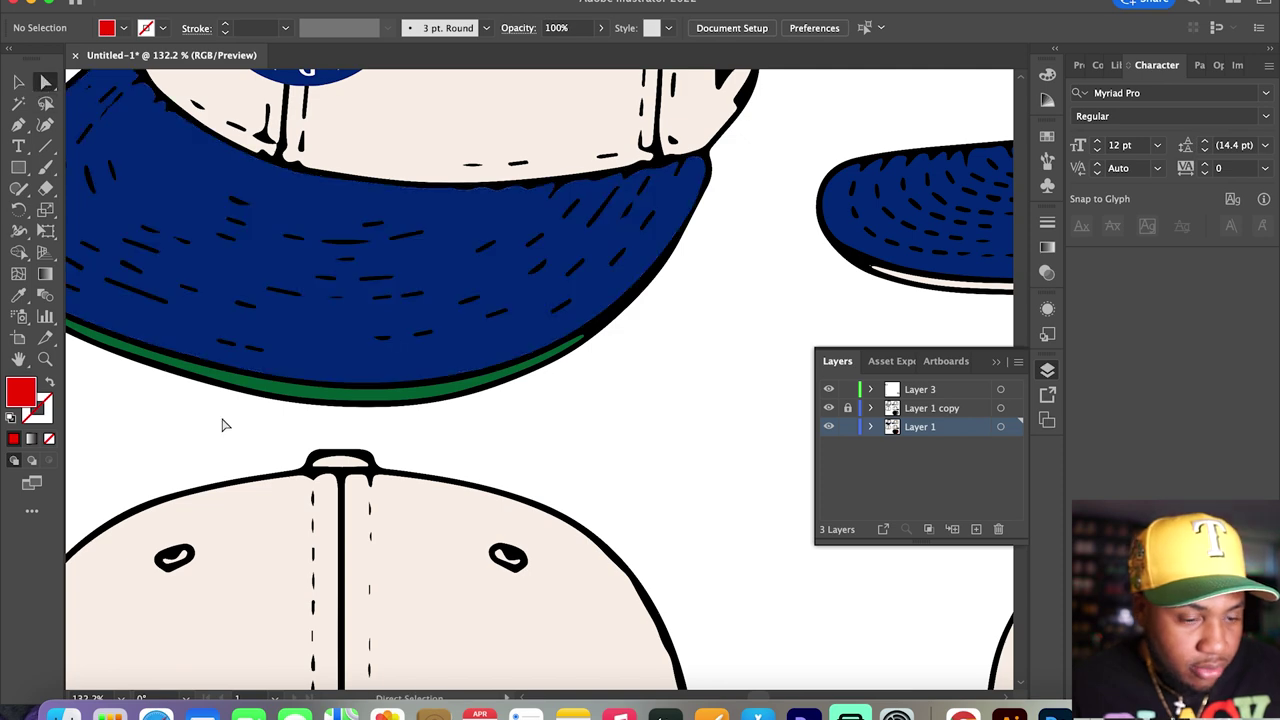
scroll(329, 344, up, 7)
click(330, 346)
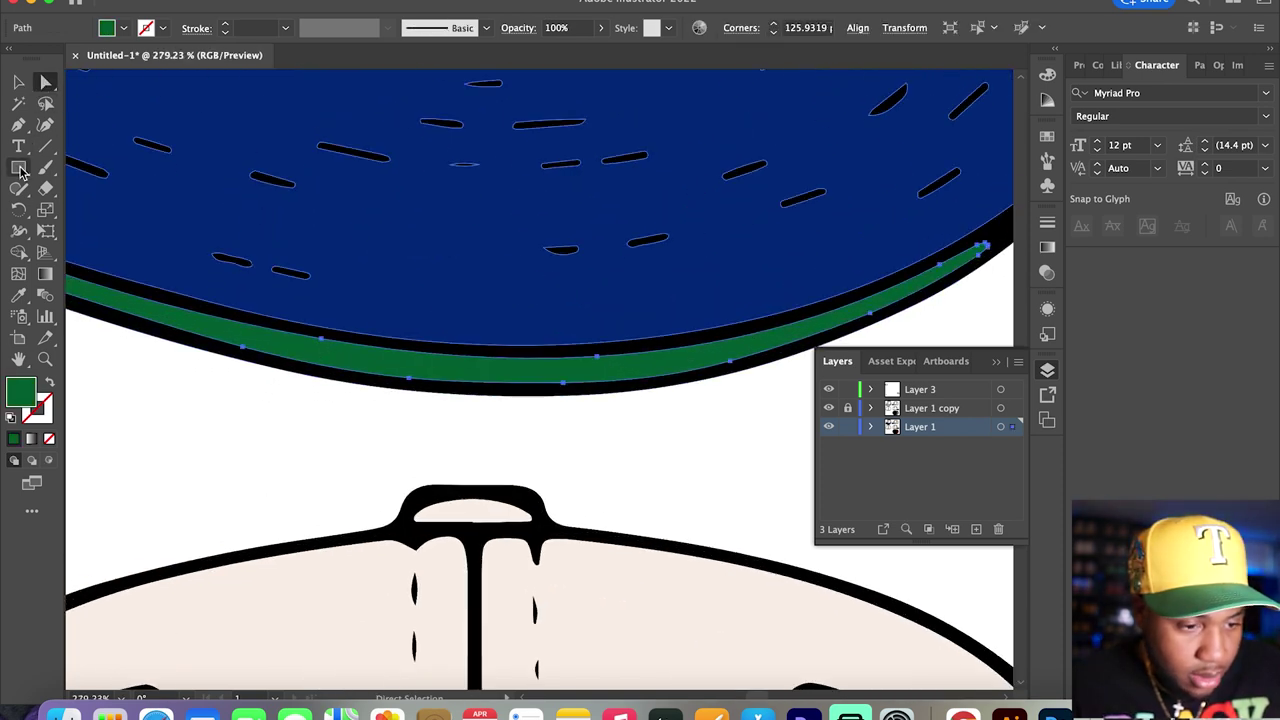
click(124, 29)
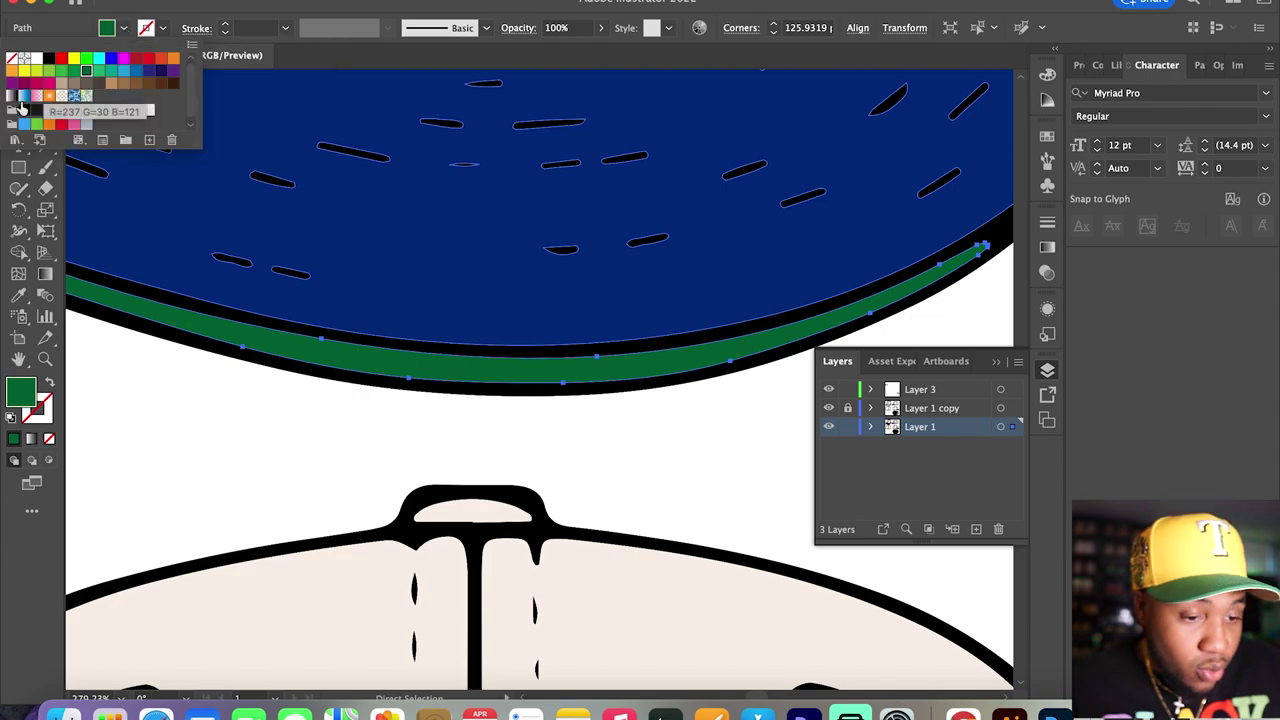
click(23, 301)
scroll(254, 366, down, 6)
scroll(456, 449, down, 3)
scroll(456, 449, right, 2)
scroll(456, 450, up, 4)
scroll(456, 450, left, 2)
scroll(314, 257, up, 5)
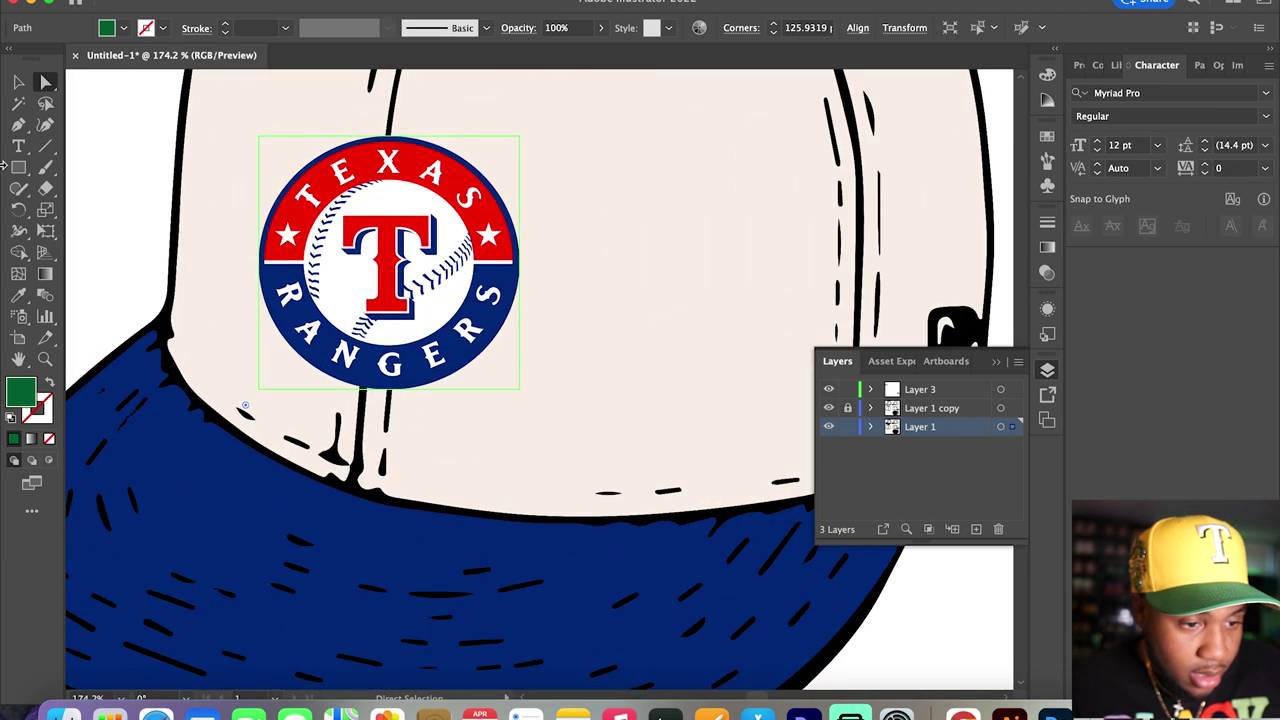
click(18, 295)
click(295, 210)
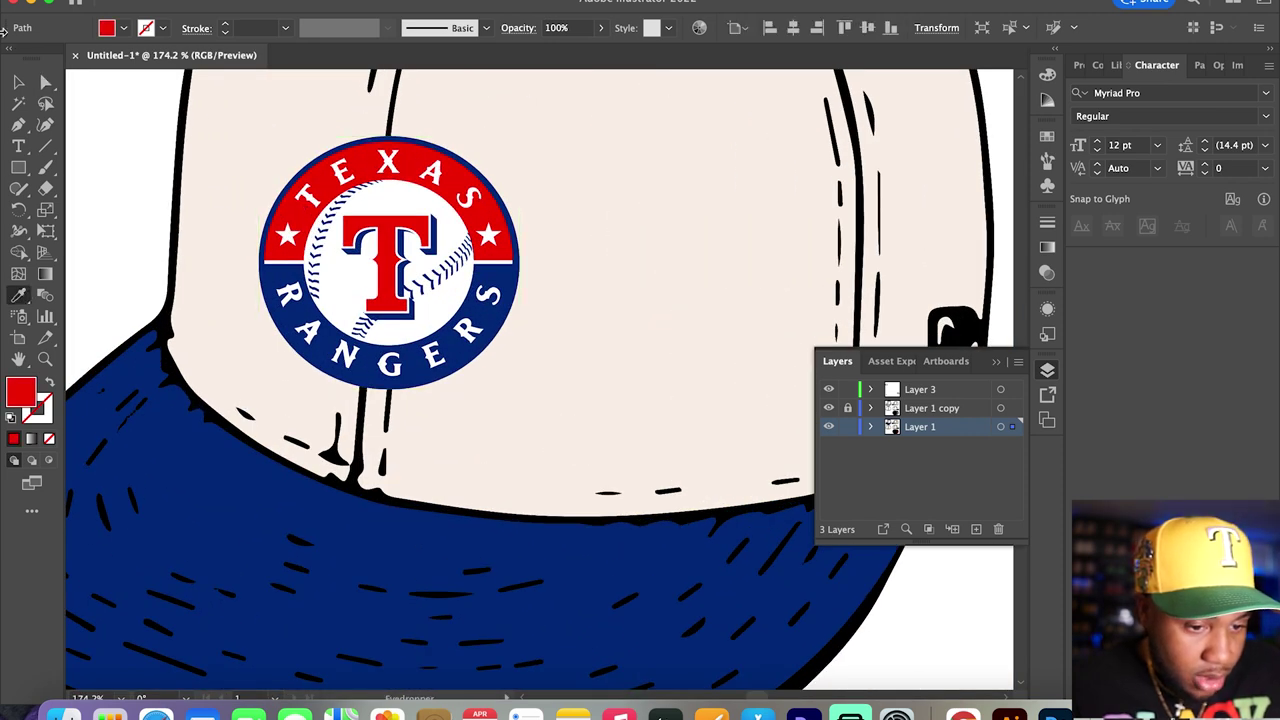
click(18, 81)
scroll(324, 240, down, 4)
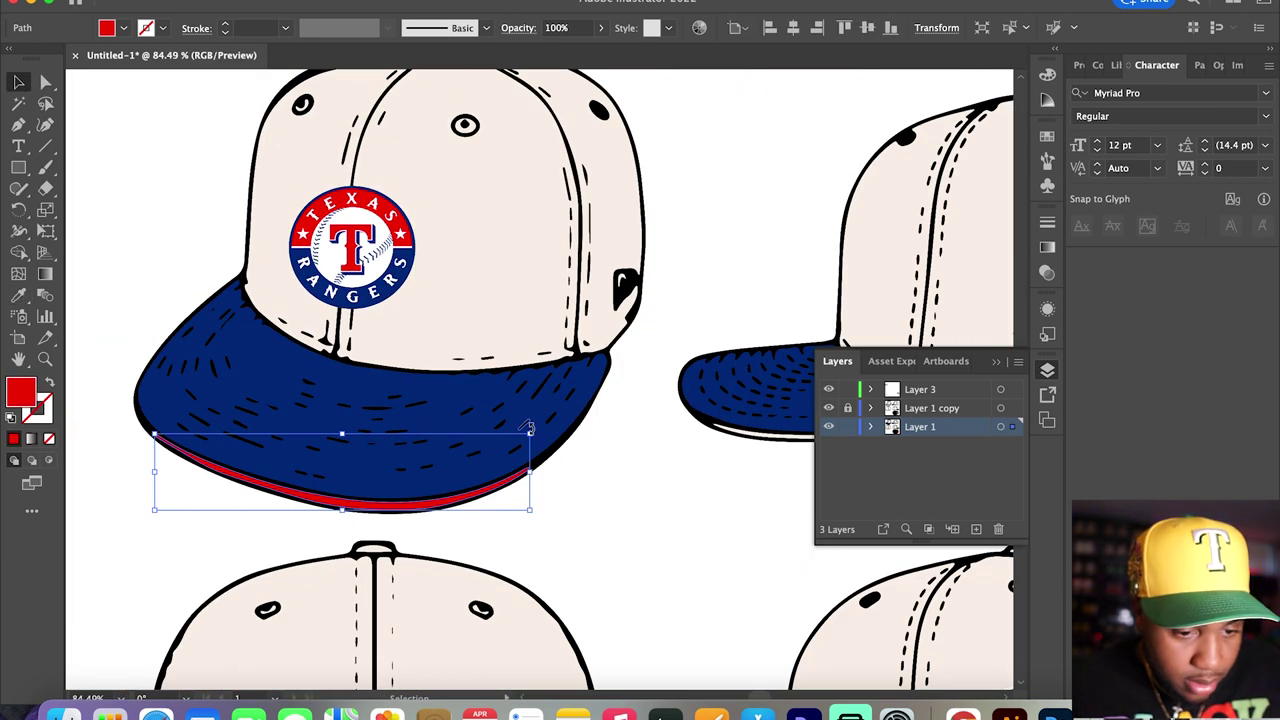
click(716, 490)
- Fill the thin strip under the visor of the side-view cap with the New Era logo with the red sampled from the front-view strip
scroll(716, 490, right, 3)
scroll(629, 414, left, 1)
scroll(629, 414, up, 6)
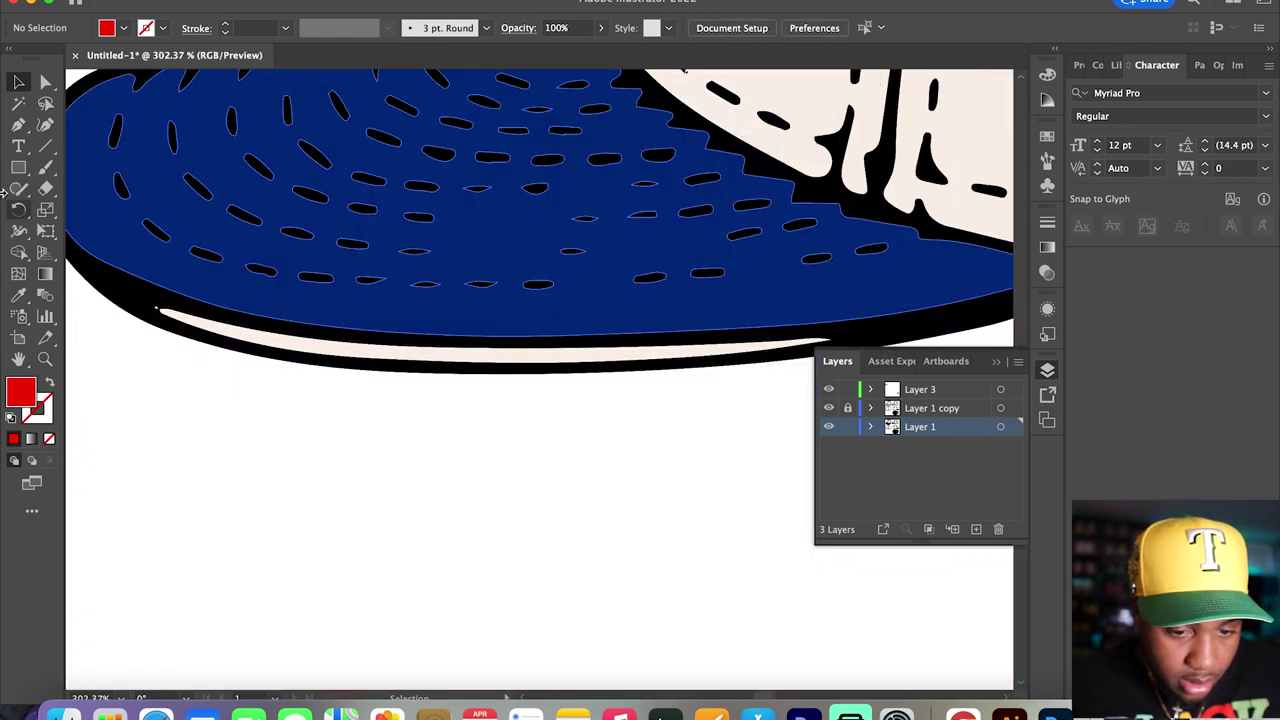
click(47, 84)
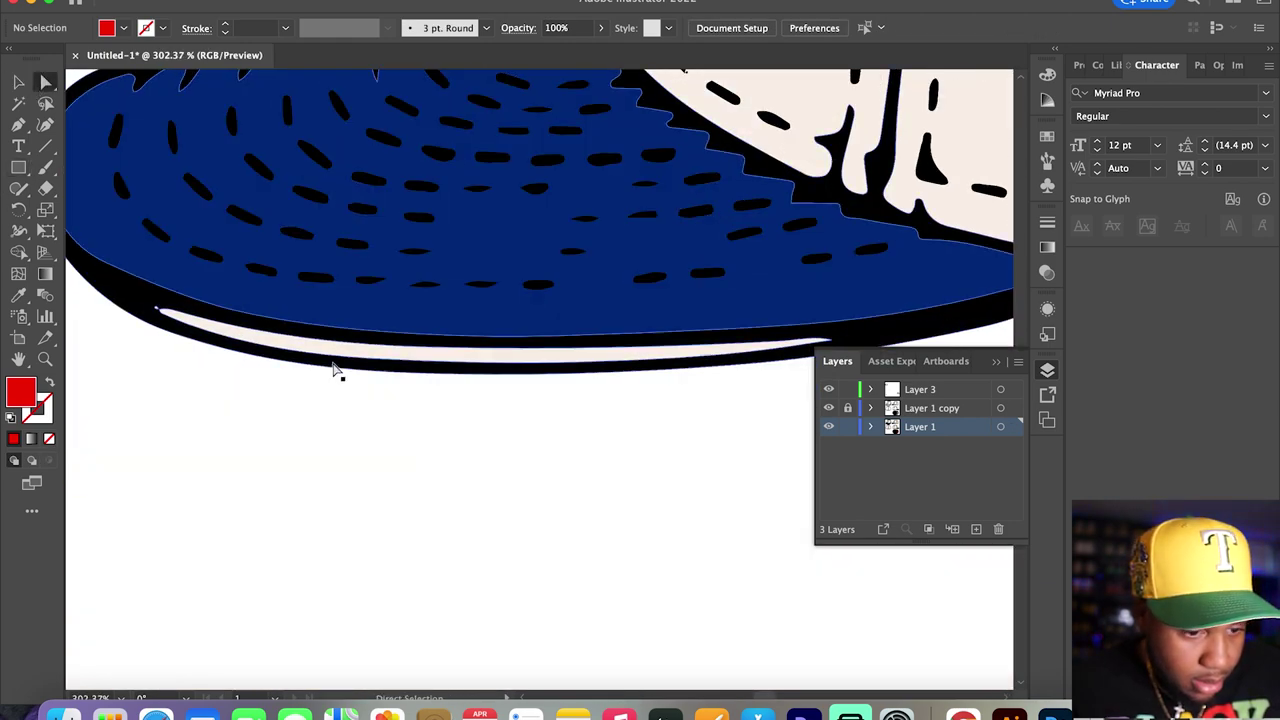
click(340, 358)
click(18, 295)
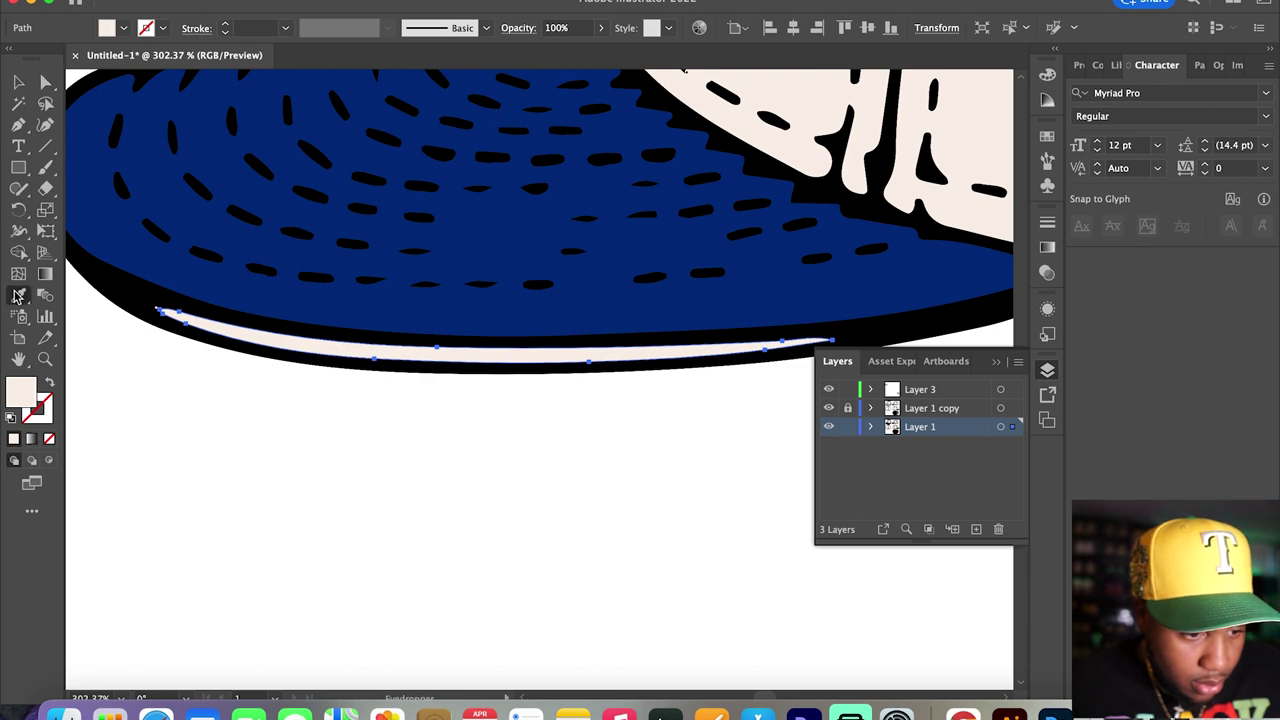
scroll(214, 414, down, 5)
scroll(214, 414, up, 1)
scroll(216, 416, left, 5)
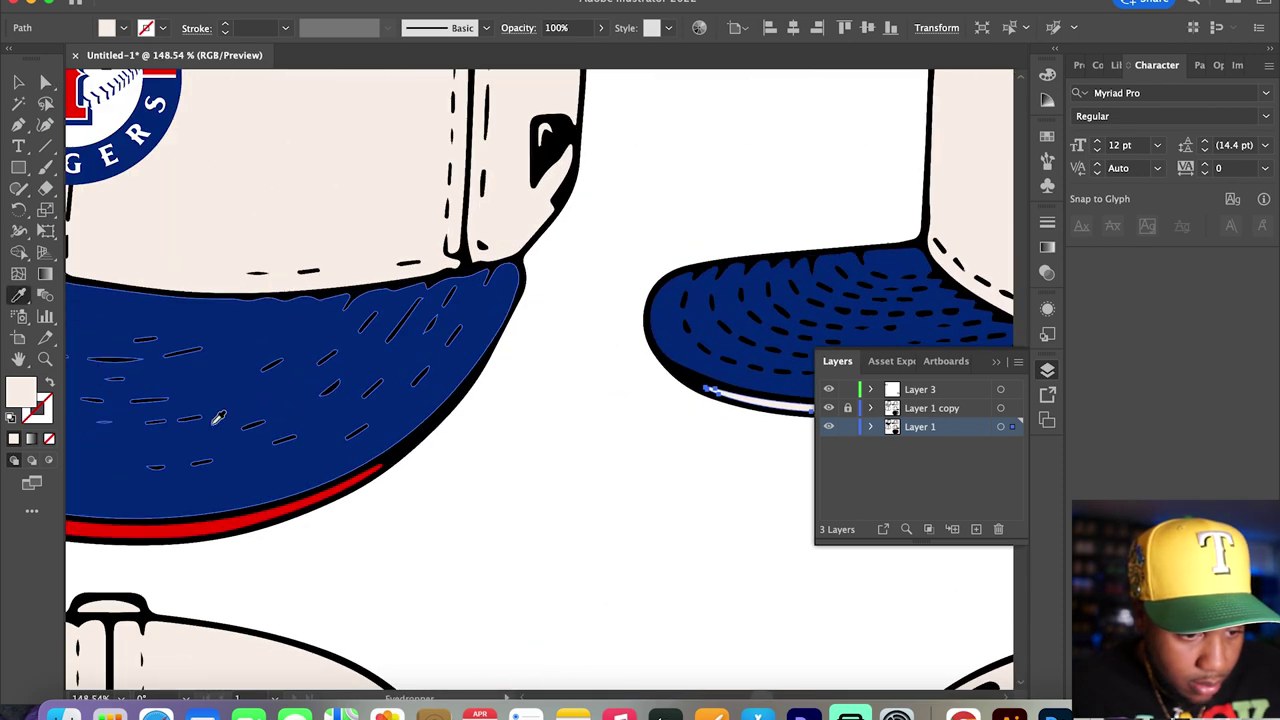
click(166, 530)
click(122, 530)
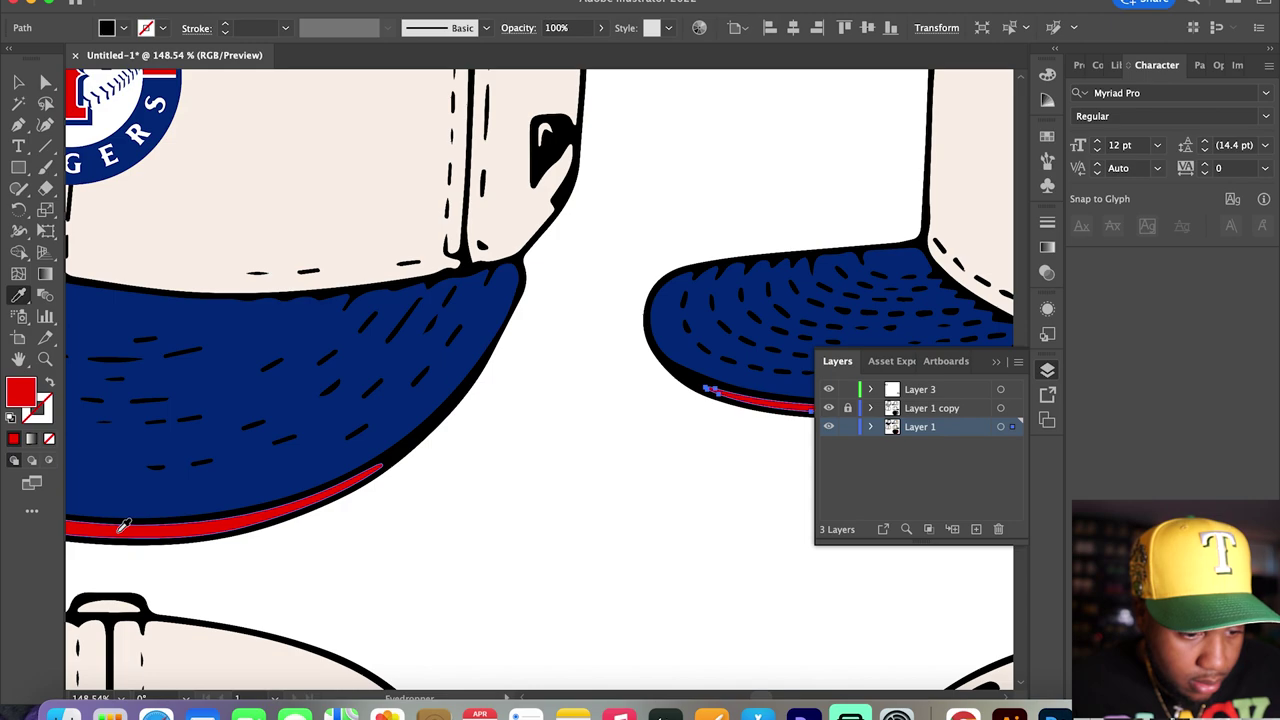
click(18, 82)
click(453, 465)
- Review the visor and underbrim colours across all the cap views on the artboard
scroll(453, 465, down, 1)
scroll(400, 491, down, 5)
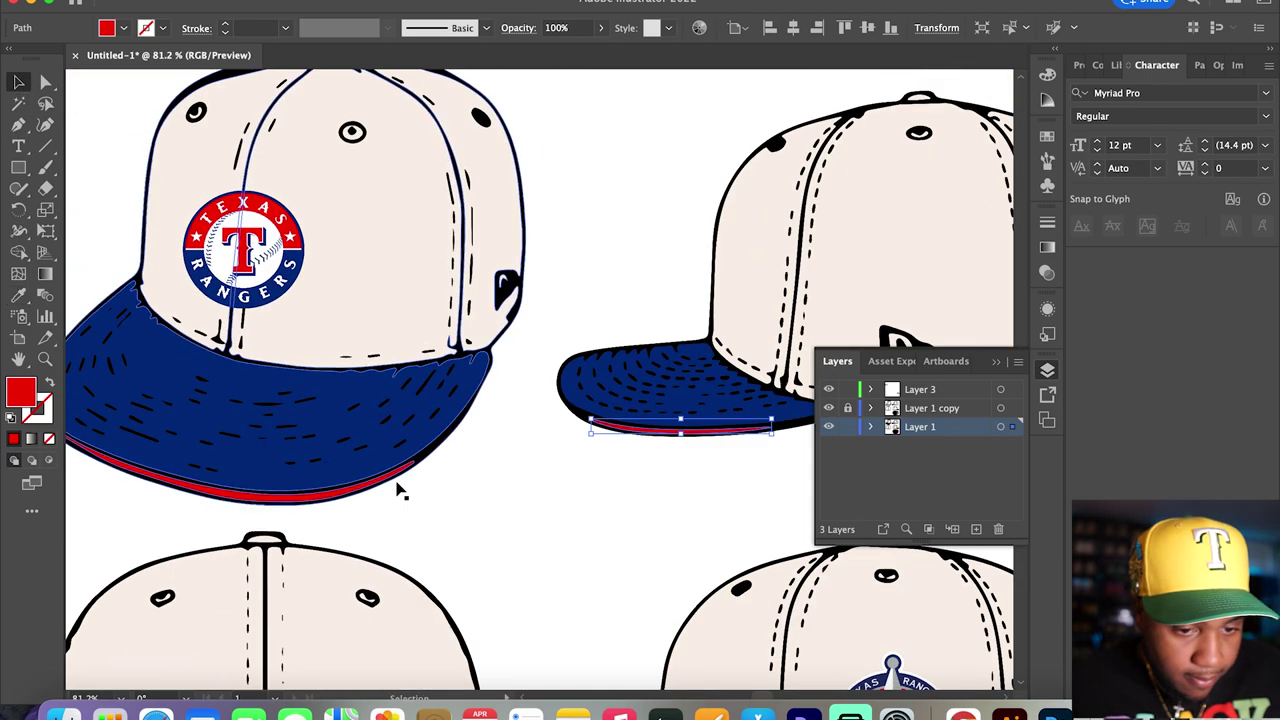
scroll(494, 523, up, 2)
scroll(494, 523, down, 1)
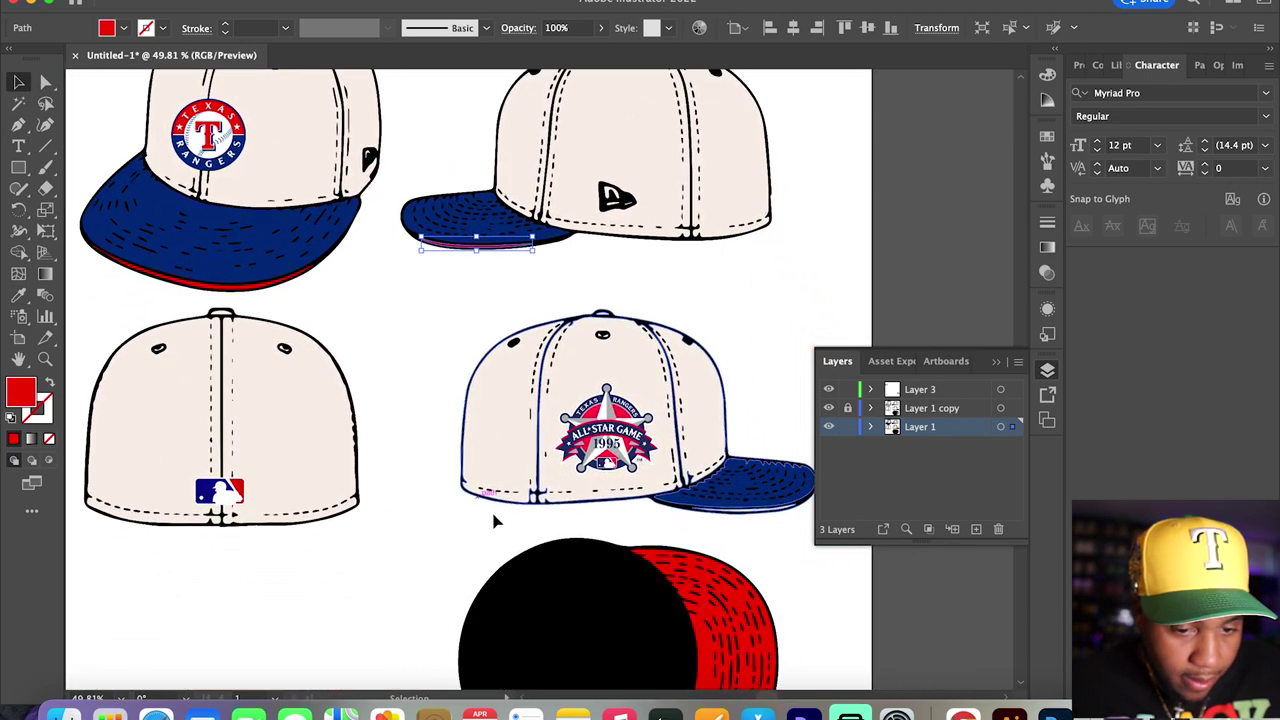
scroll(744, 537, down, 1)
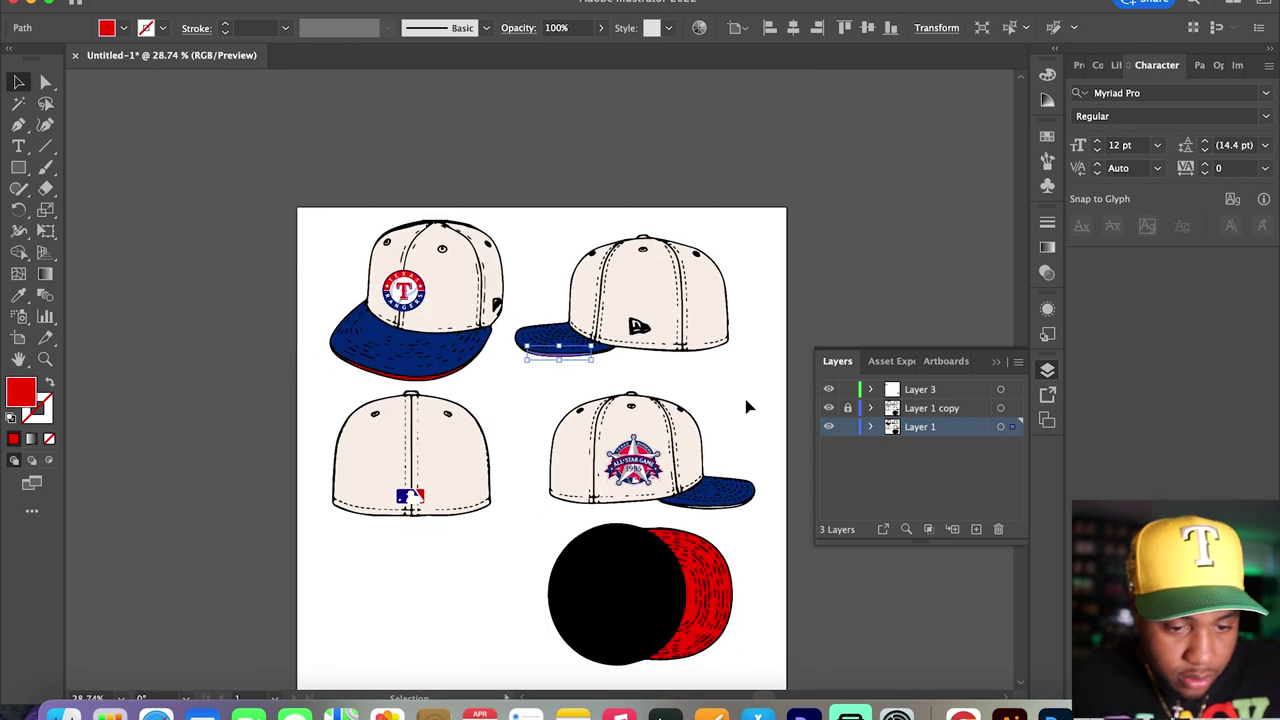
click(745, 406)
scroll(745, 406, up, 3)
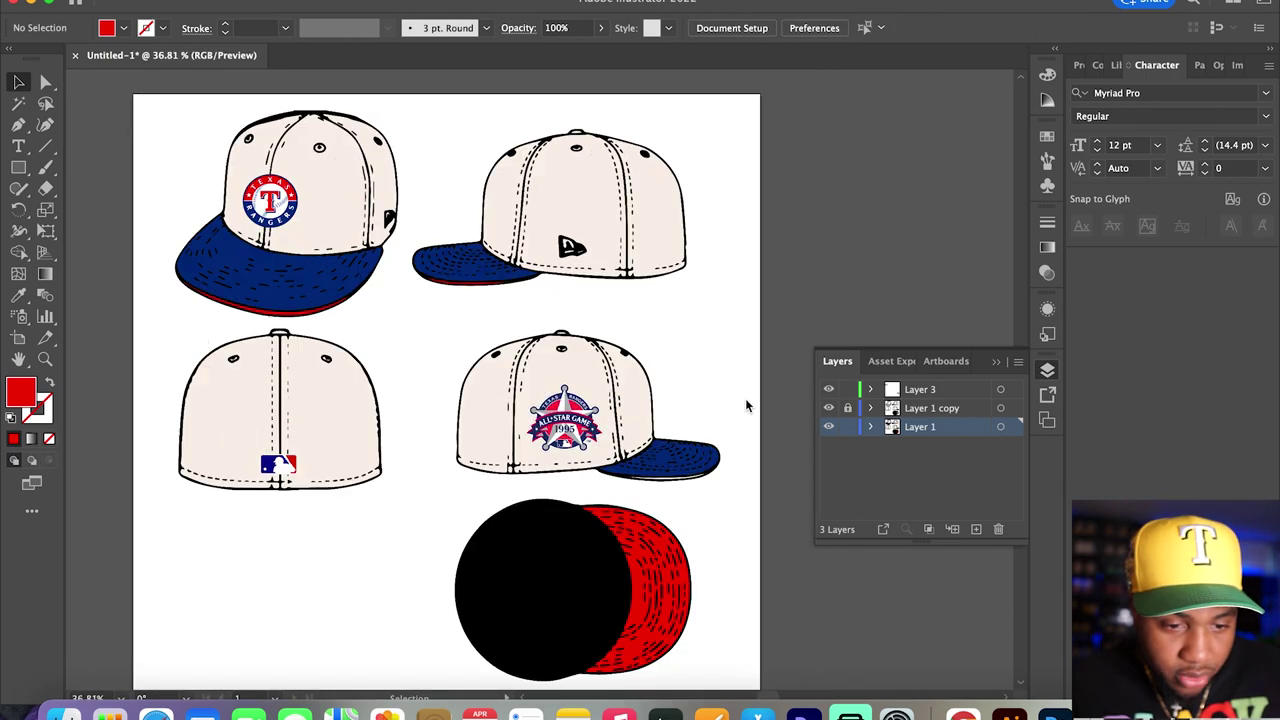
scroll(745, 406, down, 1)
scroll(745, 406, down, 1)
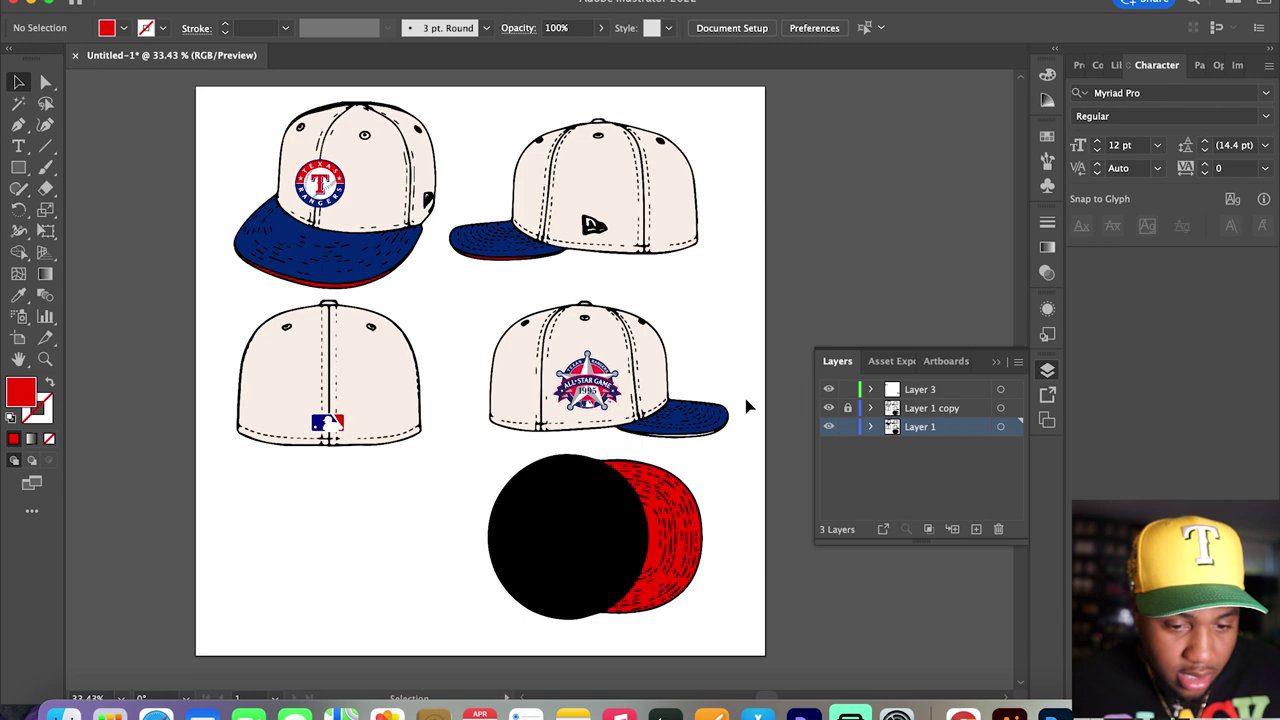
- Place a Texas Rangers logo over the front edge of the crown on the side-view cap with the New Era logo
scroll(320, 235, up, 3)
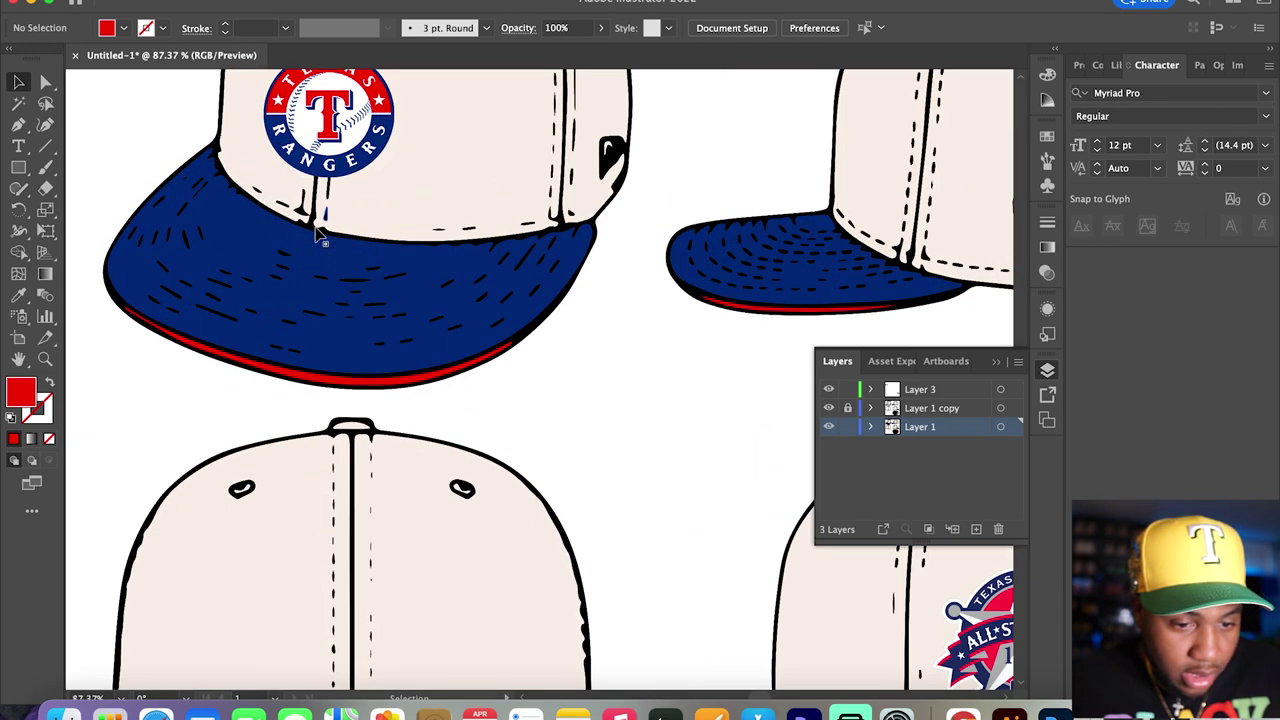
click(223, 251)
scroll(696, 226, right, 1)
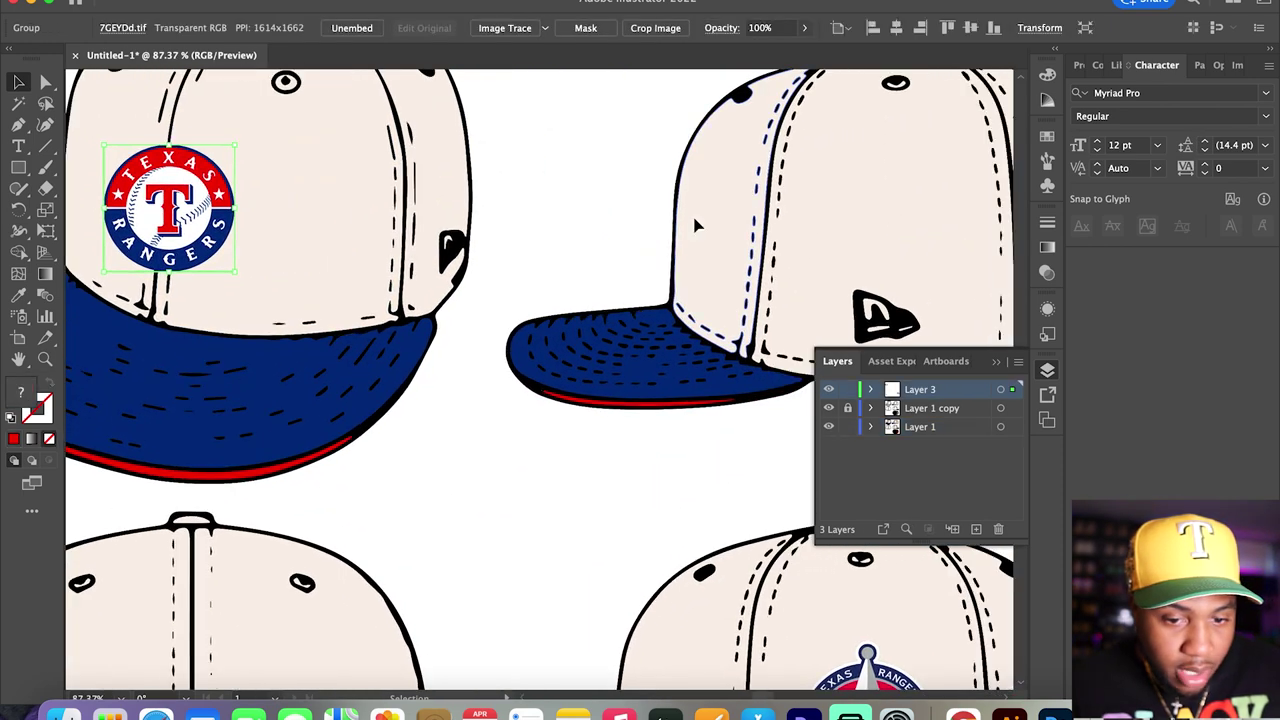
key(super+v)
key(super+z)
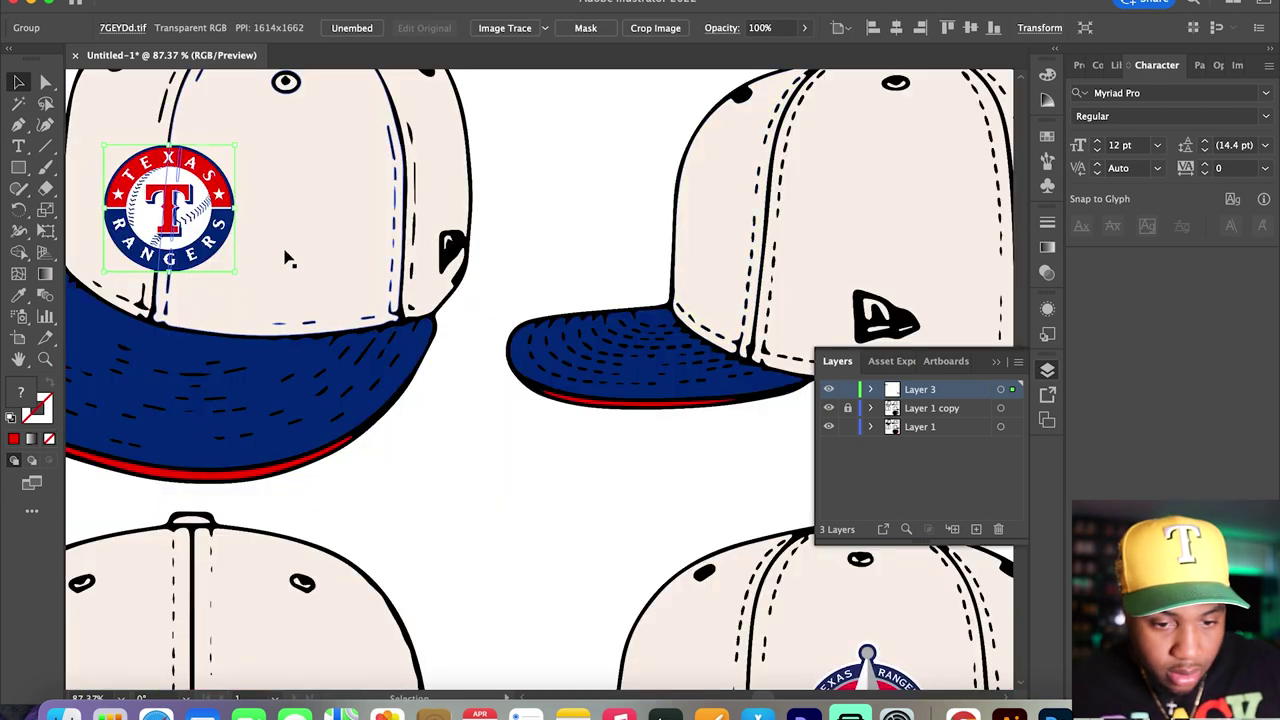
drag(198, 213, 686, 232)
scroll(686, 230, up, 4)
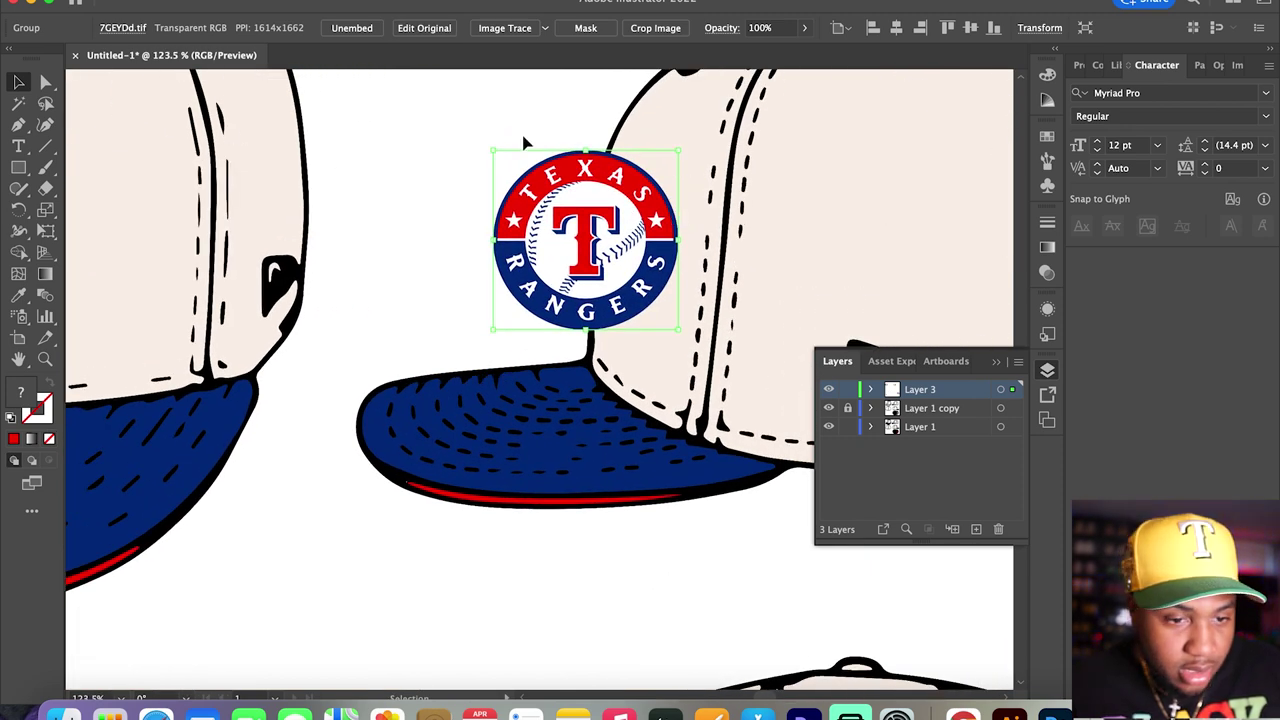
click(45, 188)
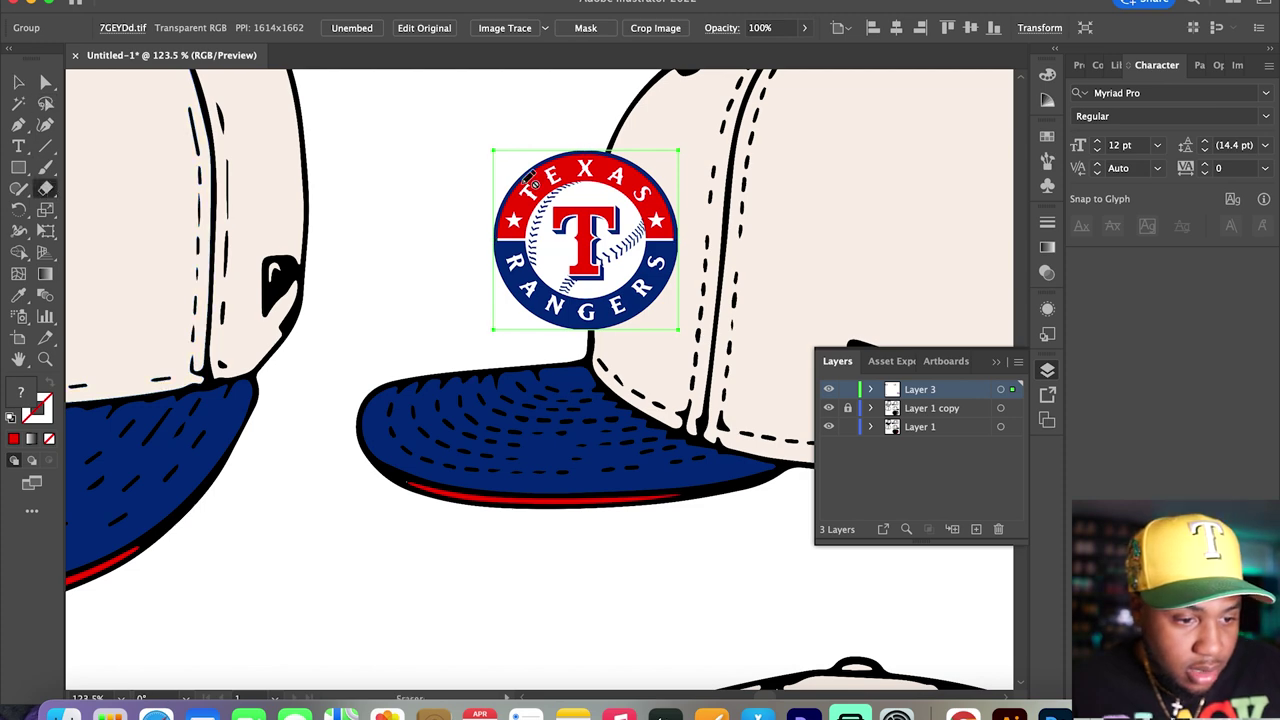
click(17, 86)
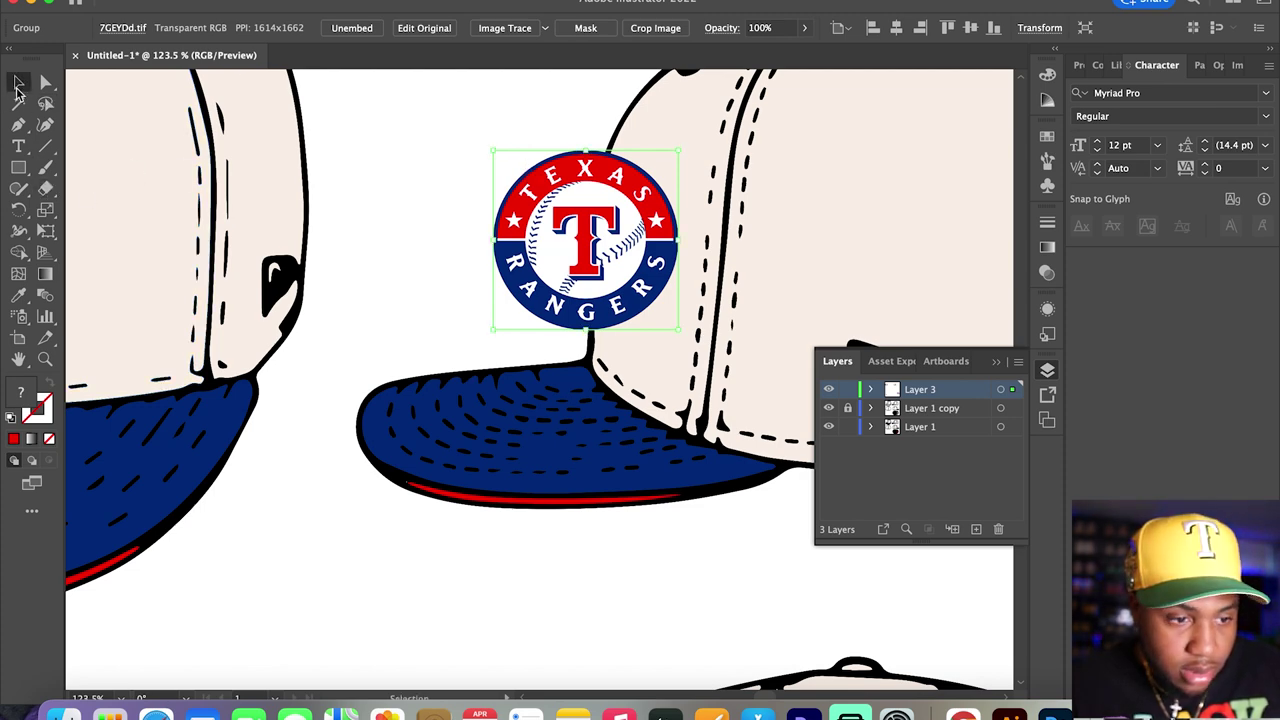
click(545, 29)
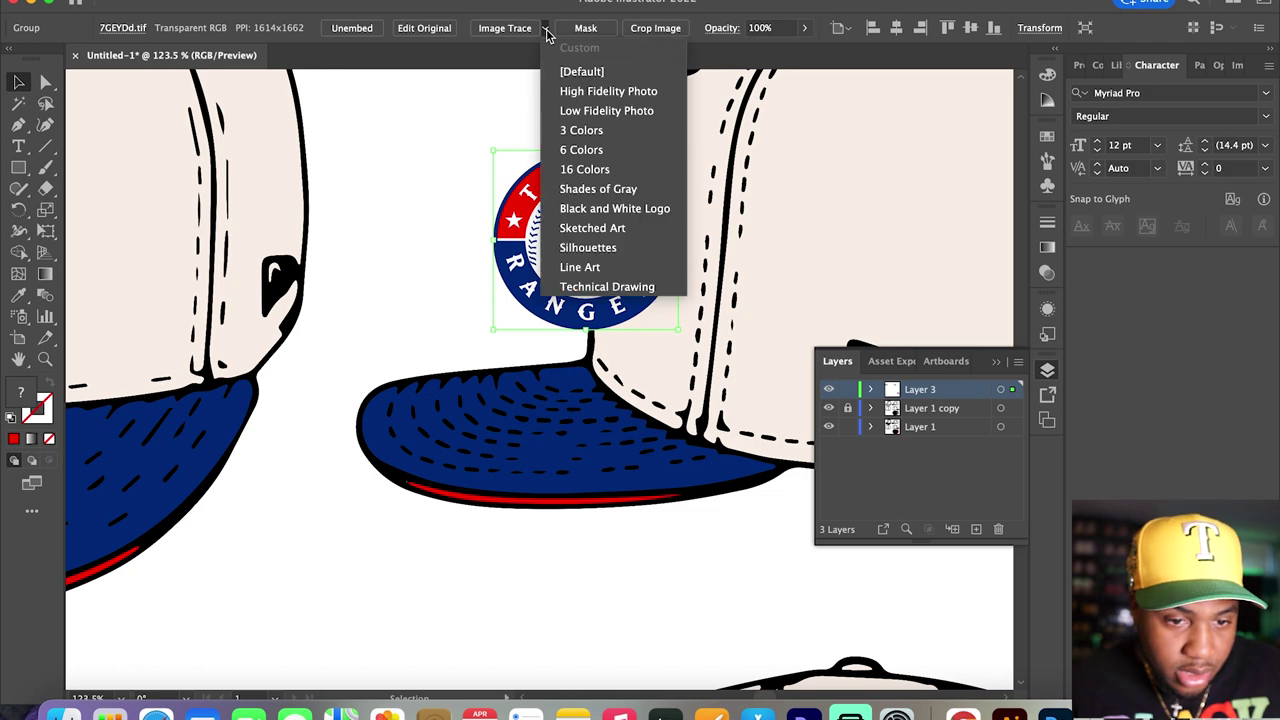
click(609, 74)
click(743, 381)
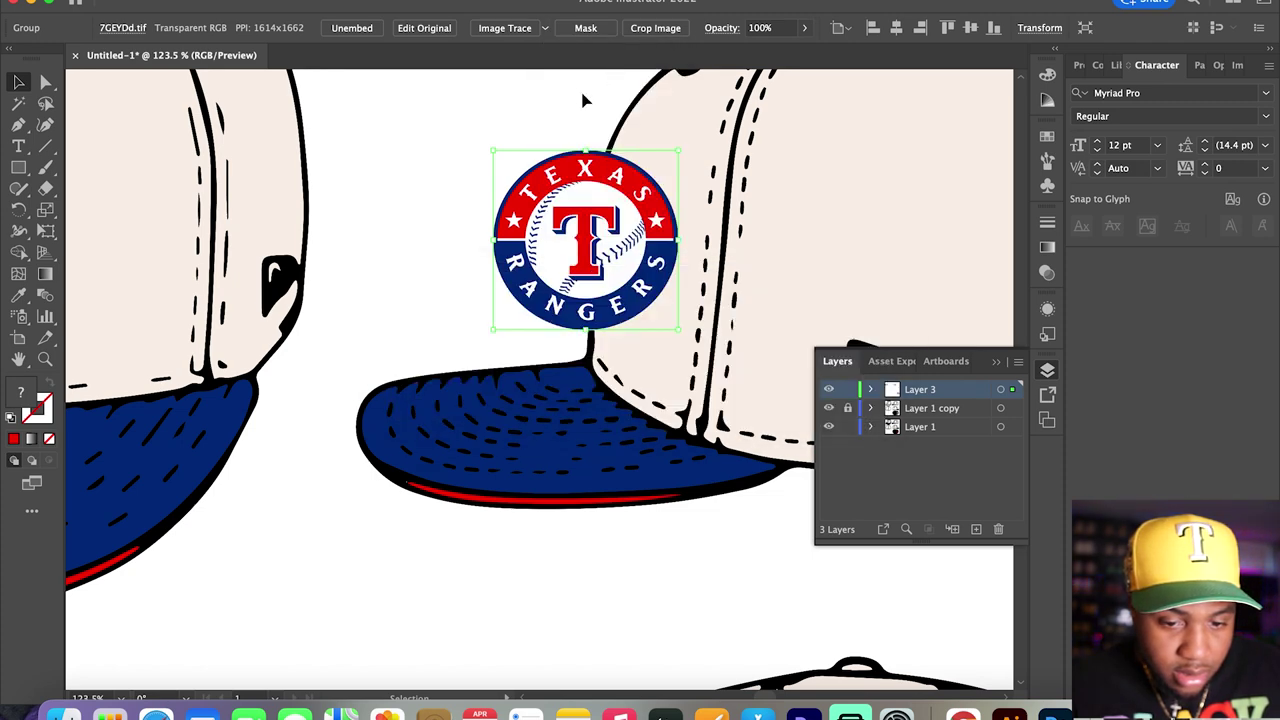
- Image-trace the Texas Rangers logo on the side-view cap with a photo-fidelity preset and expand it into vector paths
click(545, 29)
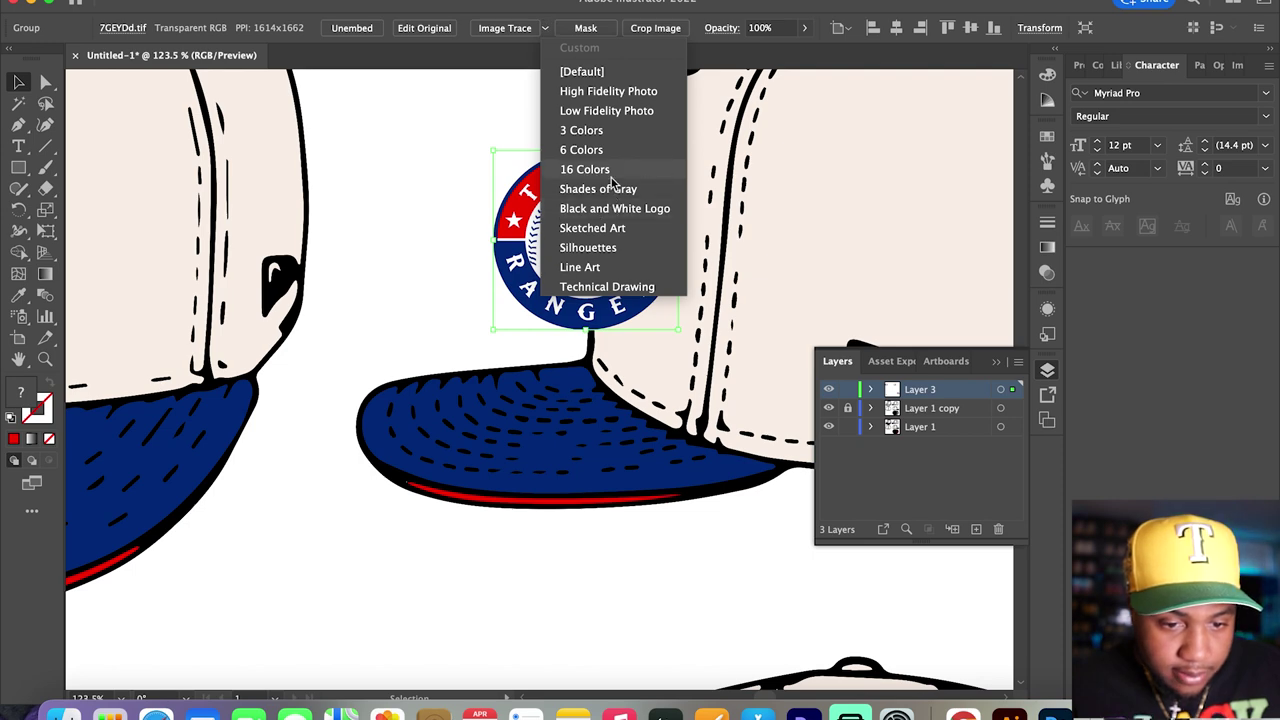
click(620, 101)
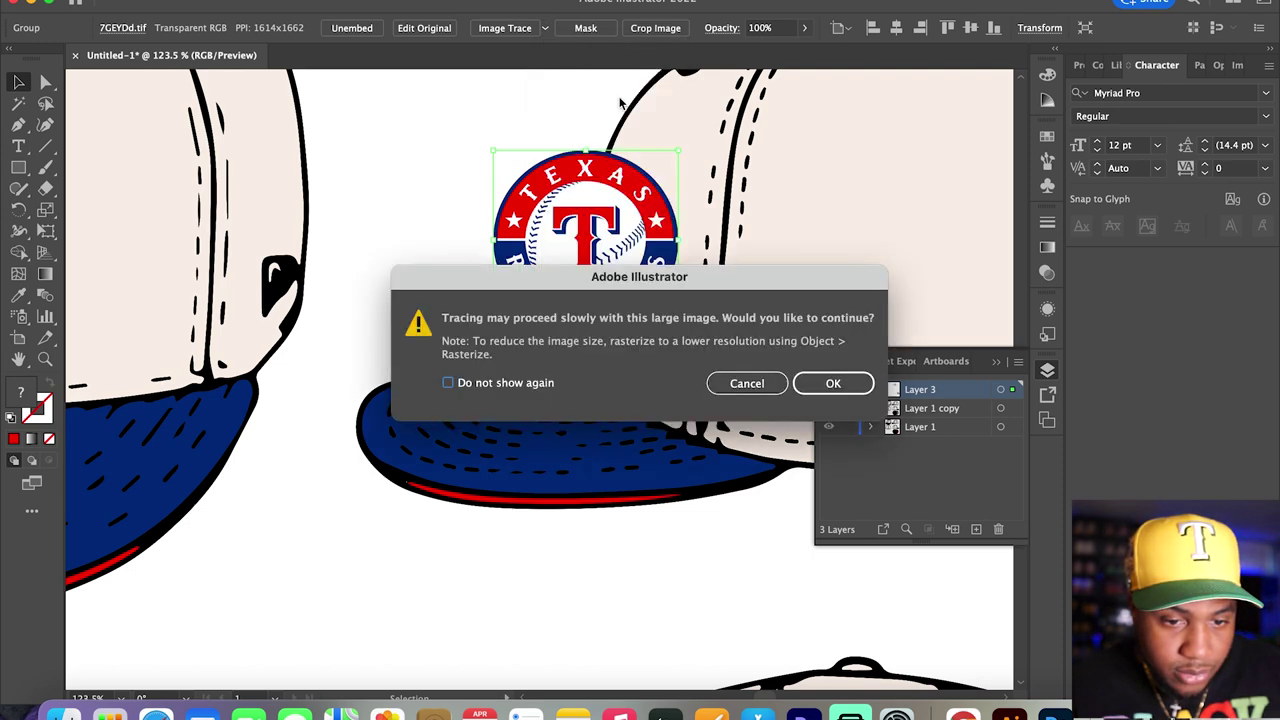
click(833, 384)
key(Return)
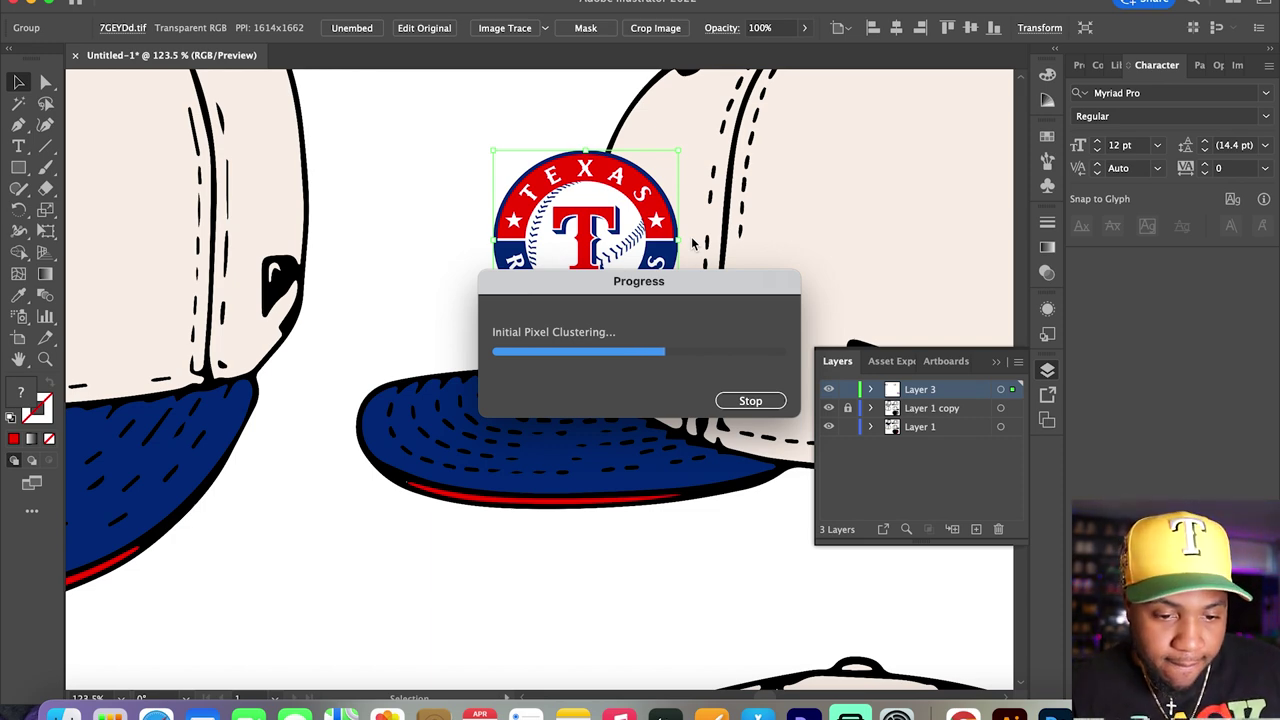
click(505, 30)
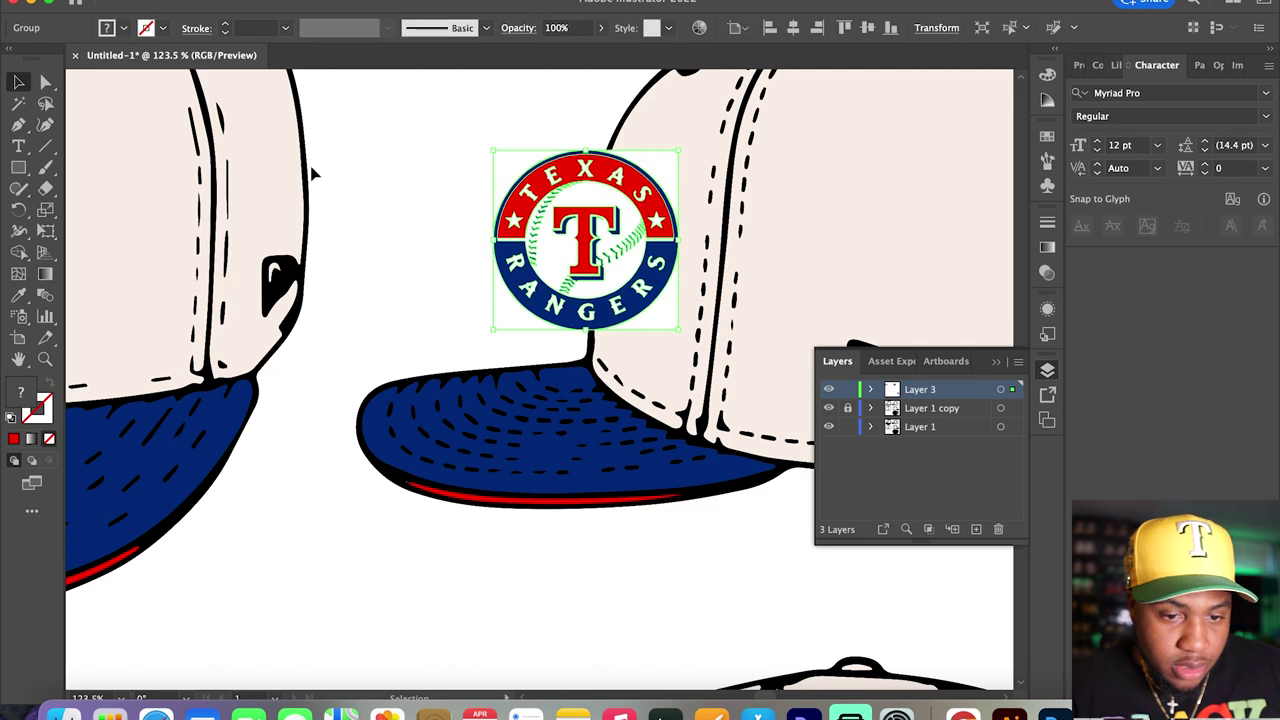
- Lock Layer 1 and erase the part of the Texas Rangers logo that overhangs the side-view crown's front edge
click(46, 82)
click(395, 141)
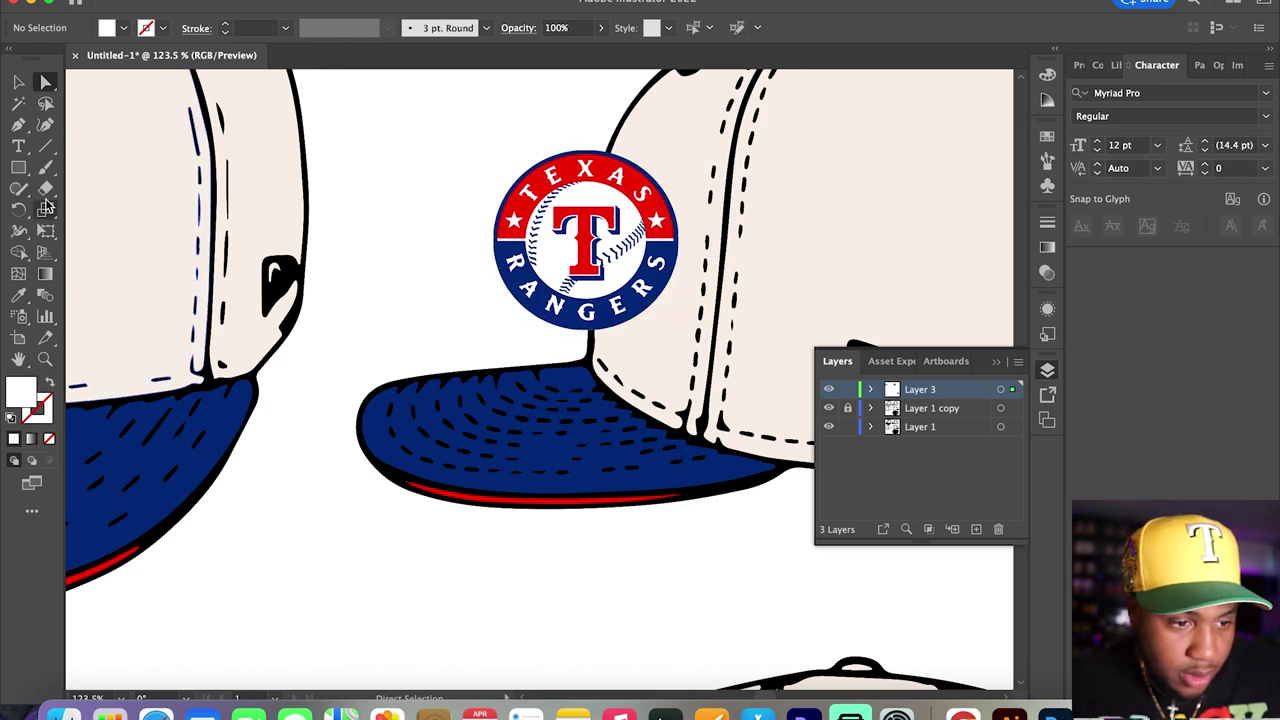
click(45, 189)
mouse_move(551, 140)
mouse_down()
mouse_move(561, 186)
mouse_move(534, 208)
mouse_move(546, 158)
mouse_move(541, 218)
mouse_move(511, 270)
mouse_move(500, 249)
mouse_move(541, 272)
mouse_up()
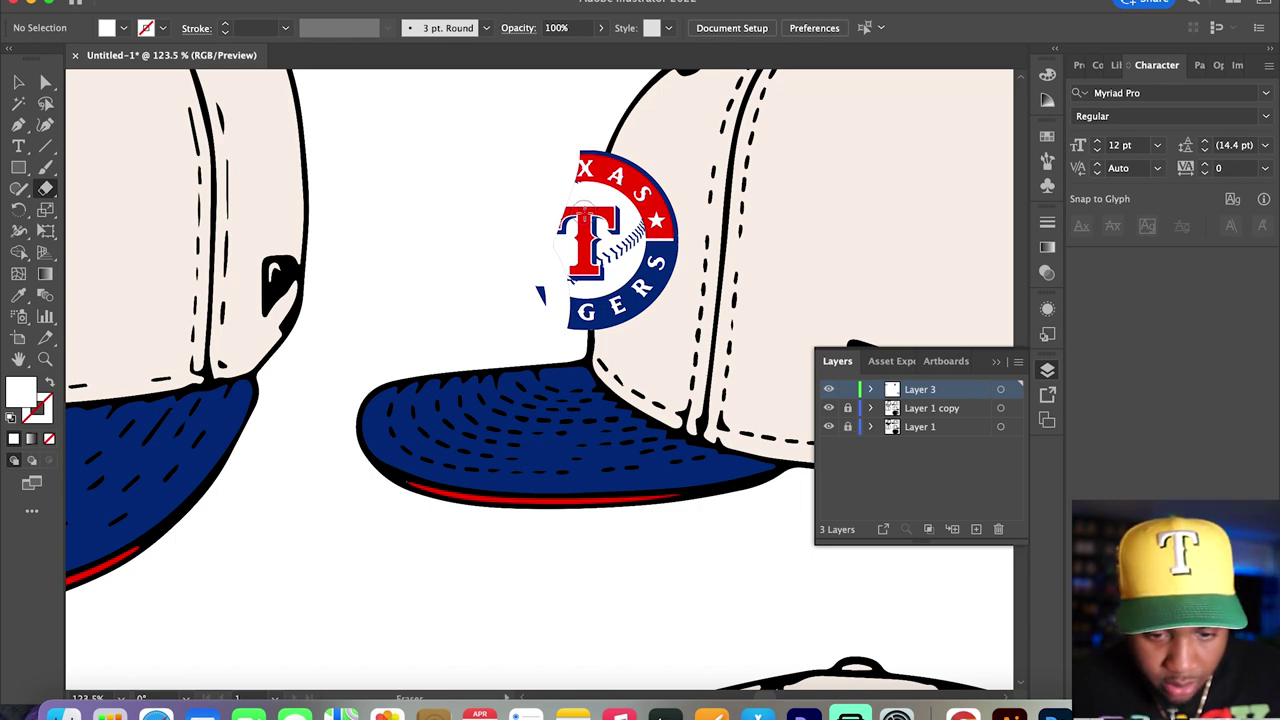
mouse_move(593, 152)
mouse_down()
mouse_move(578, 200)
mouse_move(588, 174)
mouse_up()
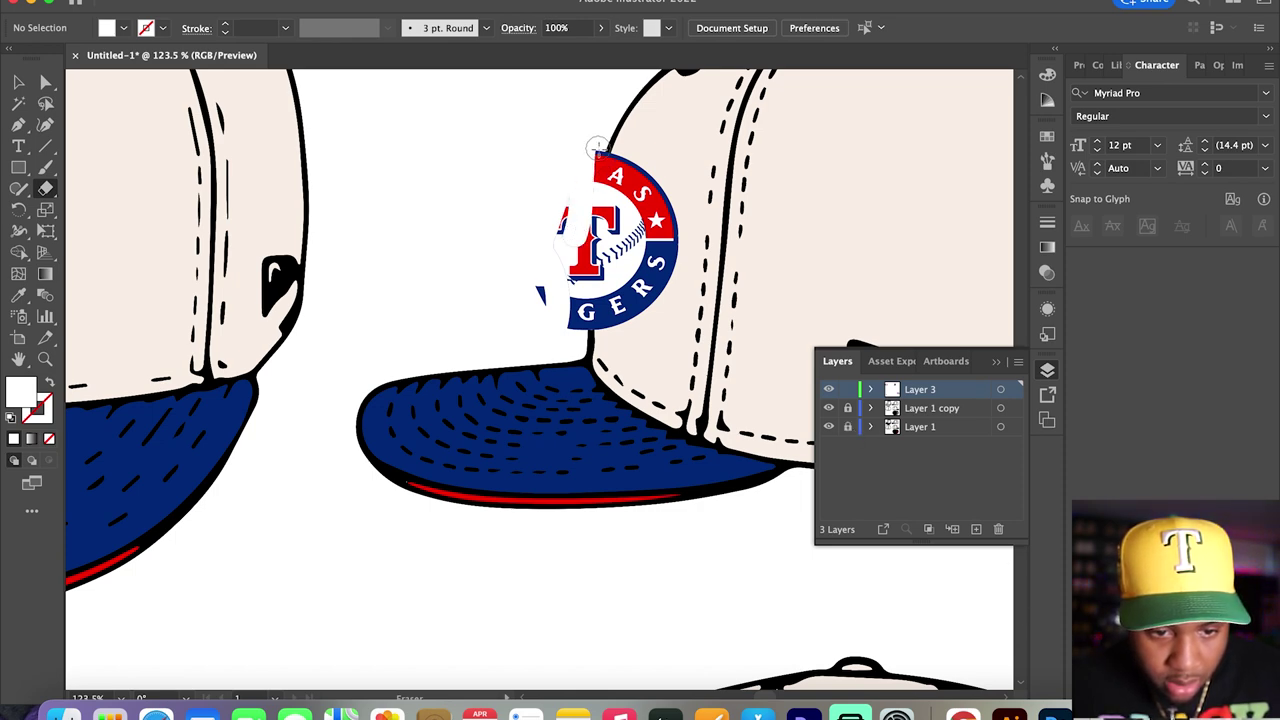
scroll(580, 213, up, 3)
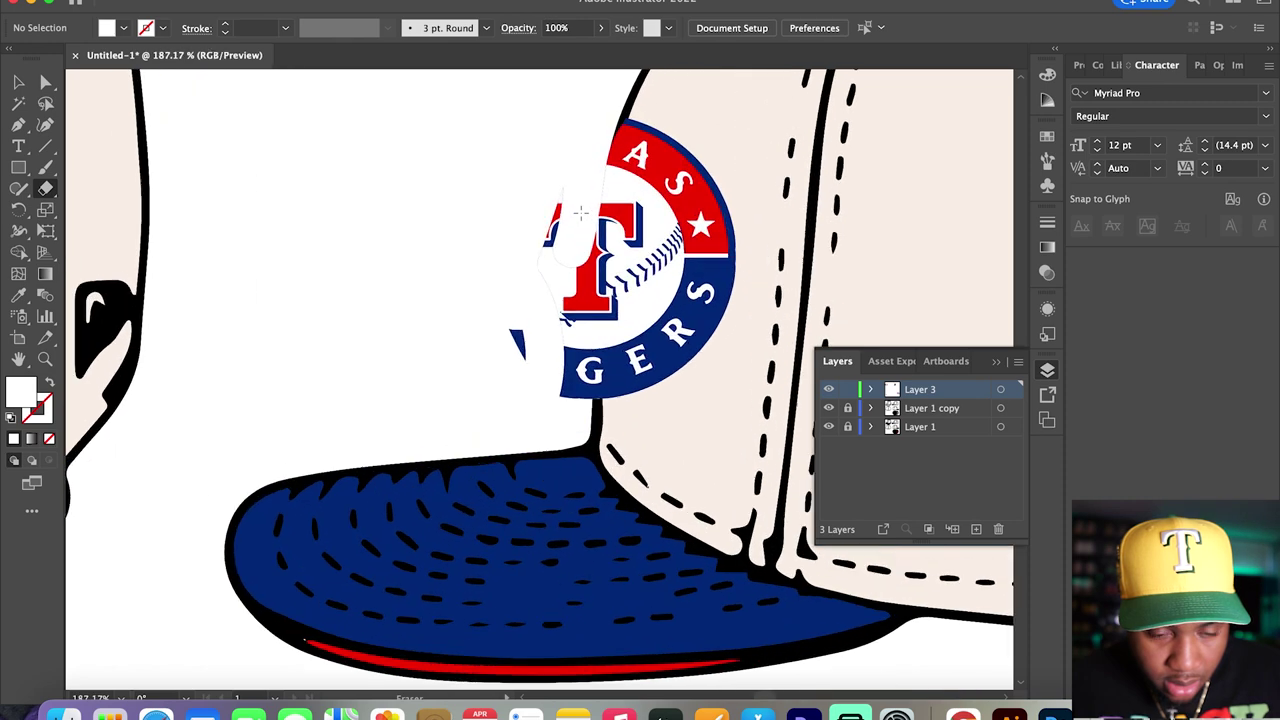
mouse_move(569, 171)
mouse_down()
mouse_move(557, 342)
mouse_move(533, 403)
mouse_move(510, 377)
mouse_move(547, 357)
mouse_move(572, 224)
mouse_move(575, 390)
mouse_up()
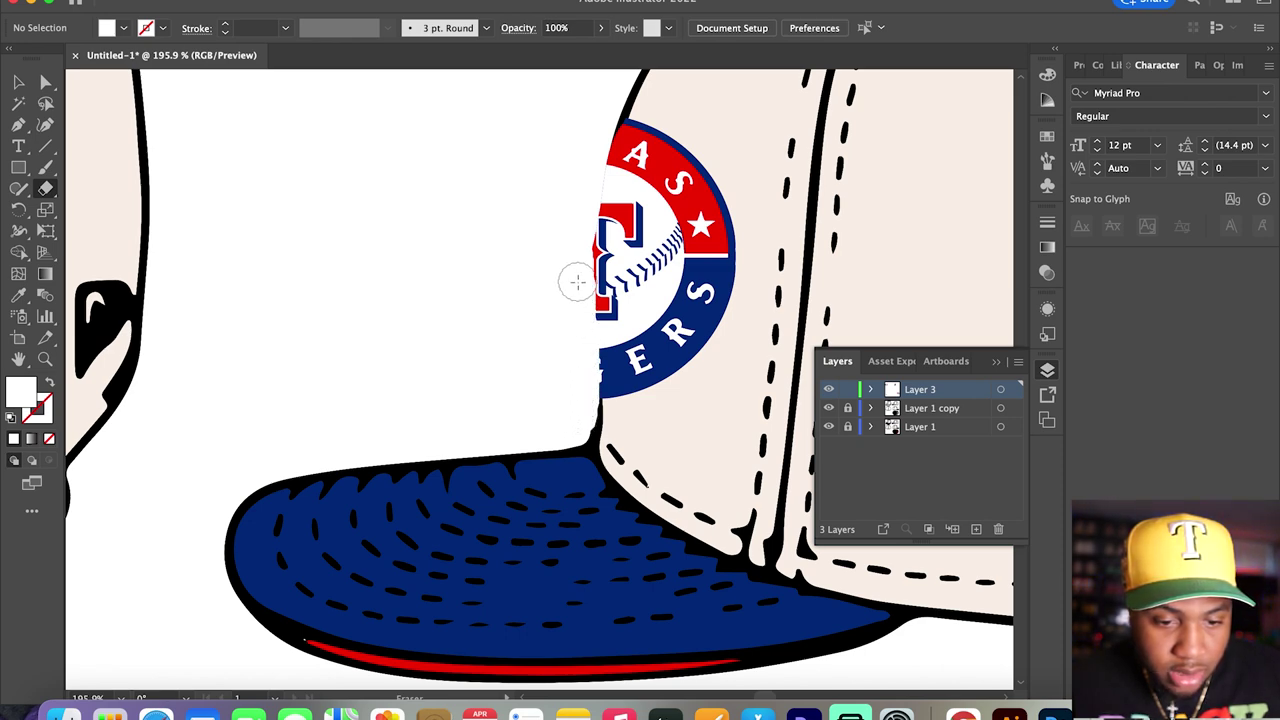
drag(578, 283, 579, 246)
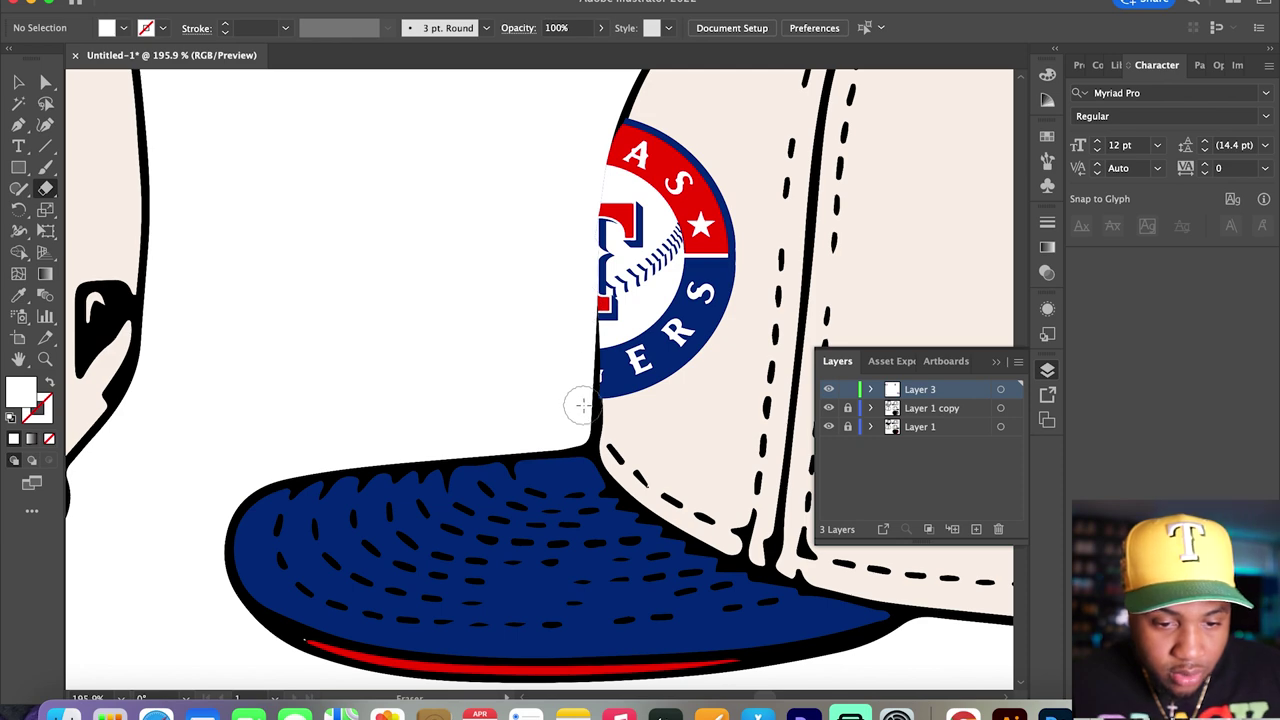
drag(582, 405, 584, 372)
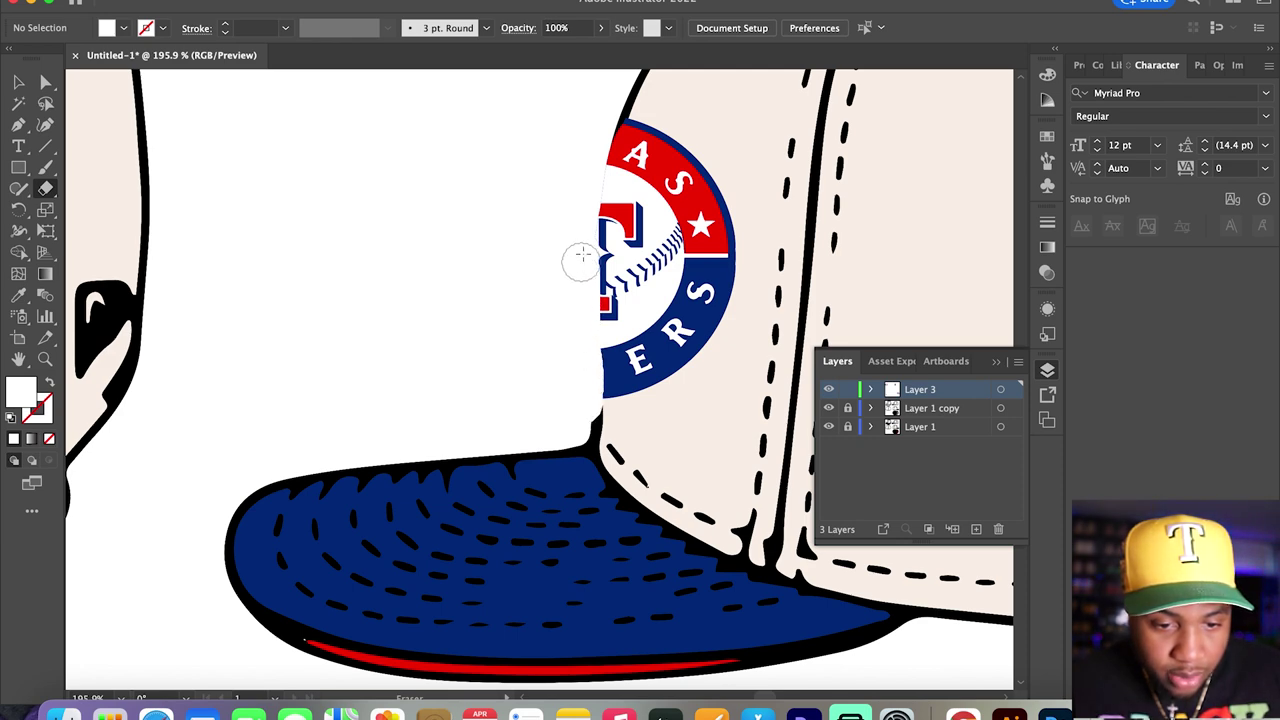
drag(582, 257, 585, 209)
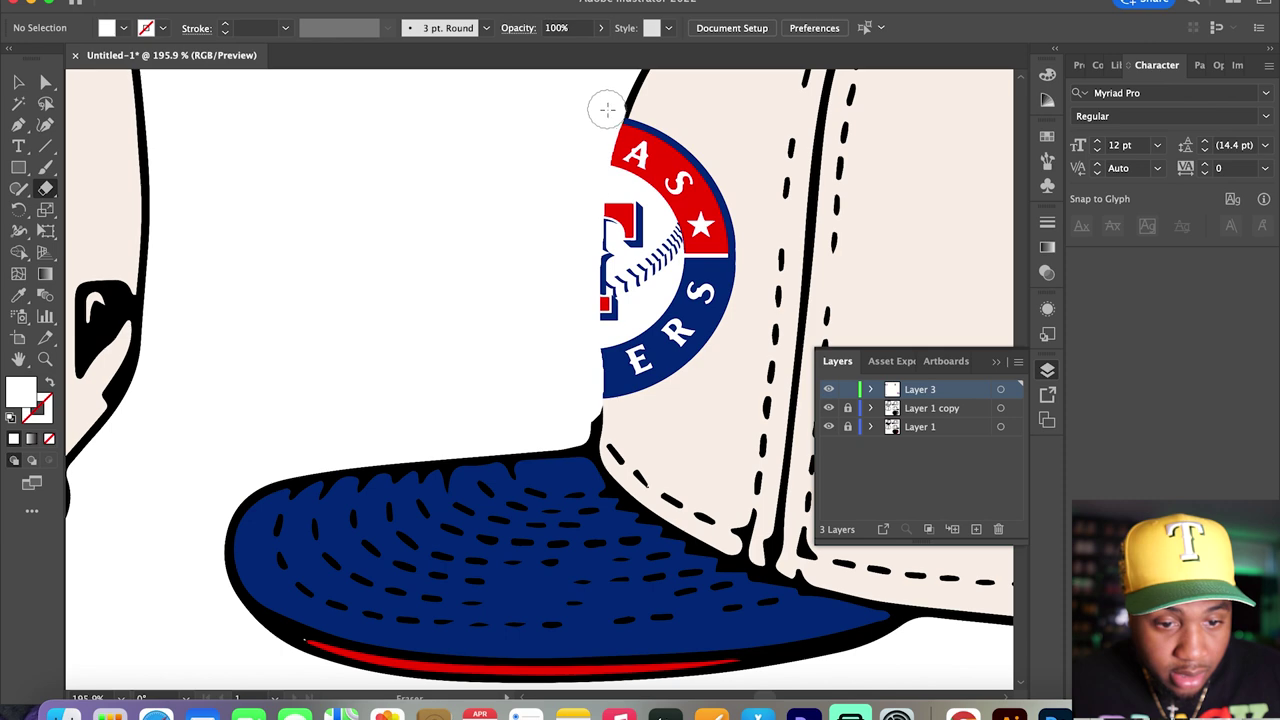
drag(609, 108, 583, 353)
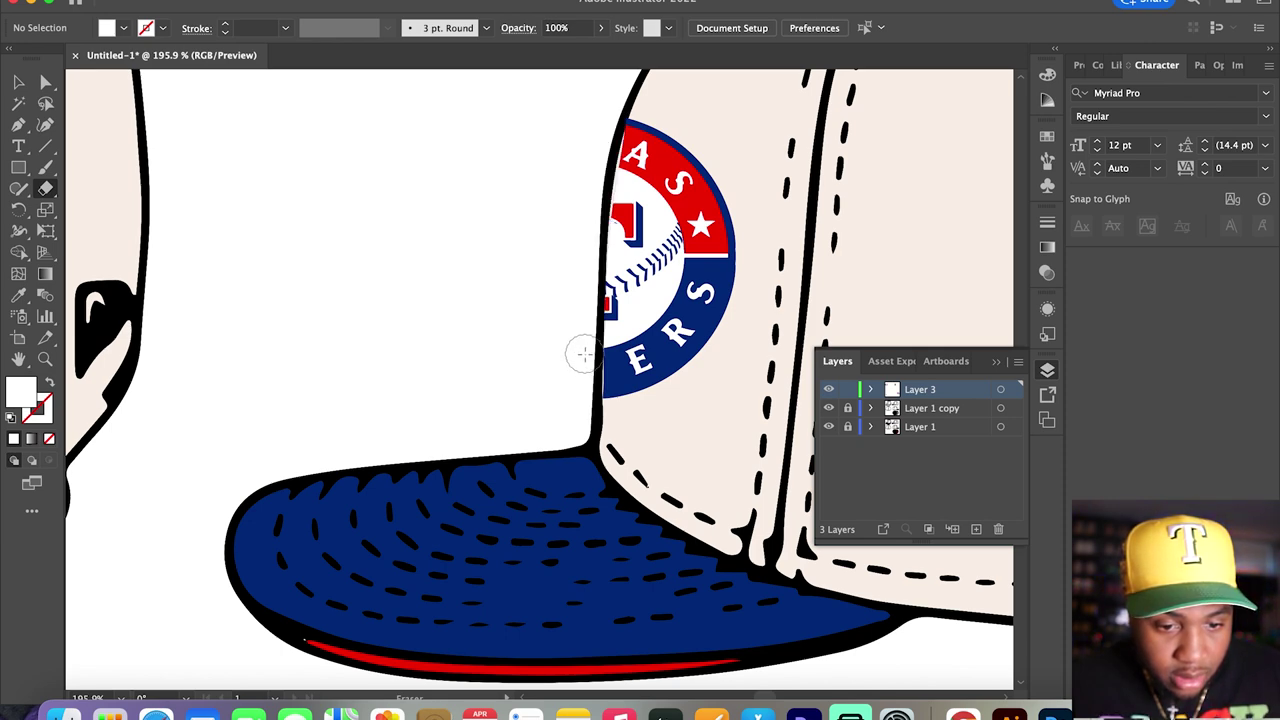
- Nudge the trimmed Texas Rangers logo slightly toward the front edge of the side-view cap's crown
key(v)
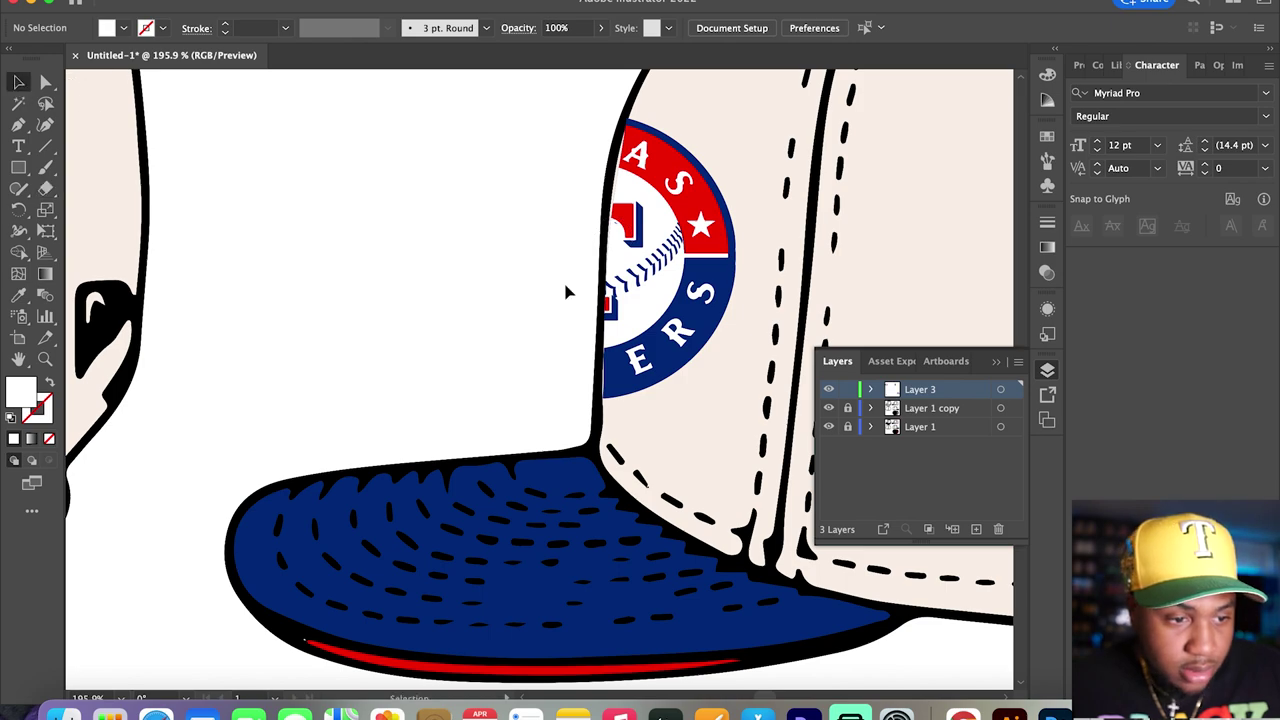
click(630, 270)
drag(634, 270, 630, 268)
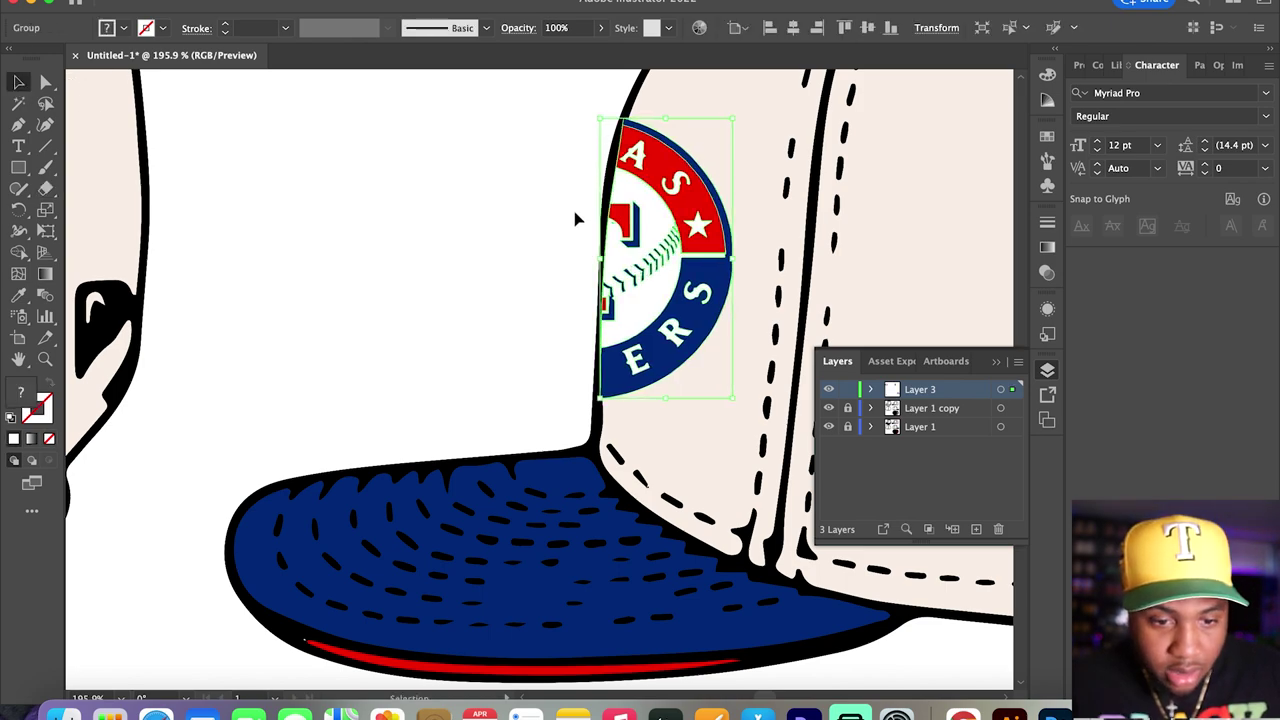
click(540, 193)
scroll(537, 191, down, 10)
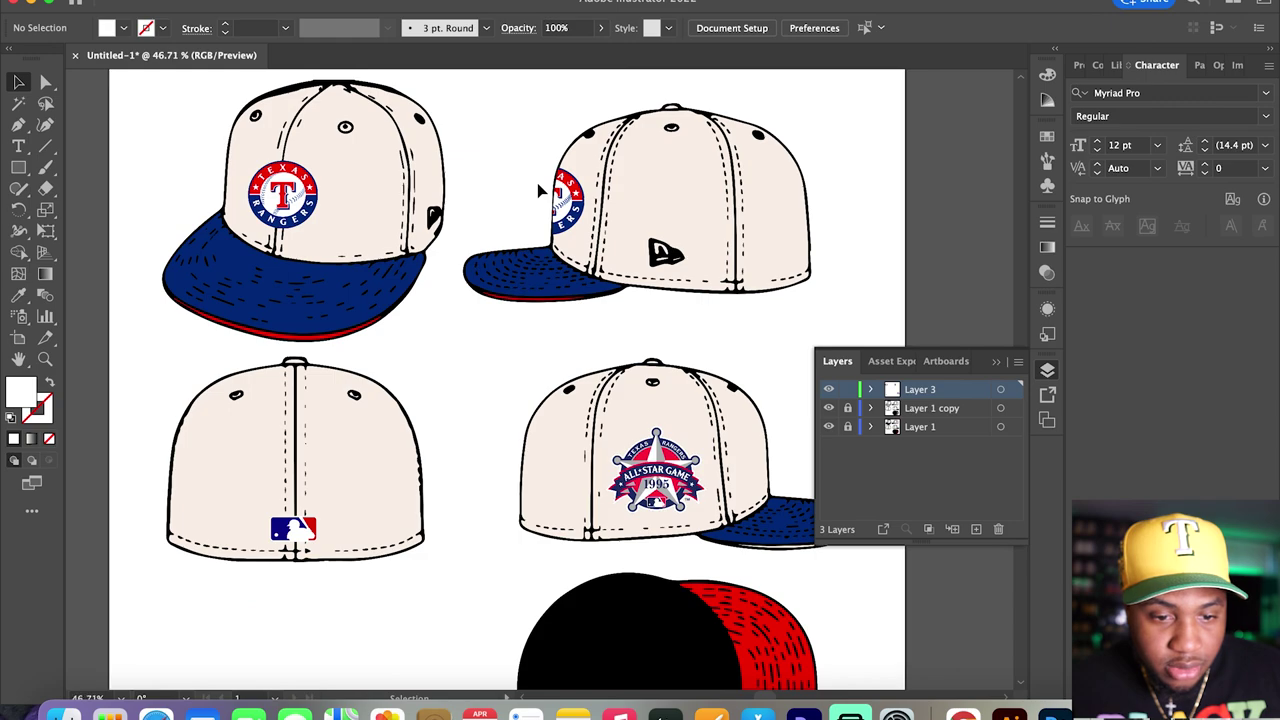
scroll(537, 191, down, 2)
scroll(674, 320, up, 6)
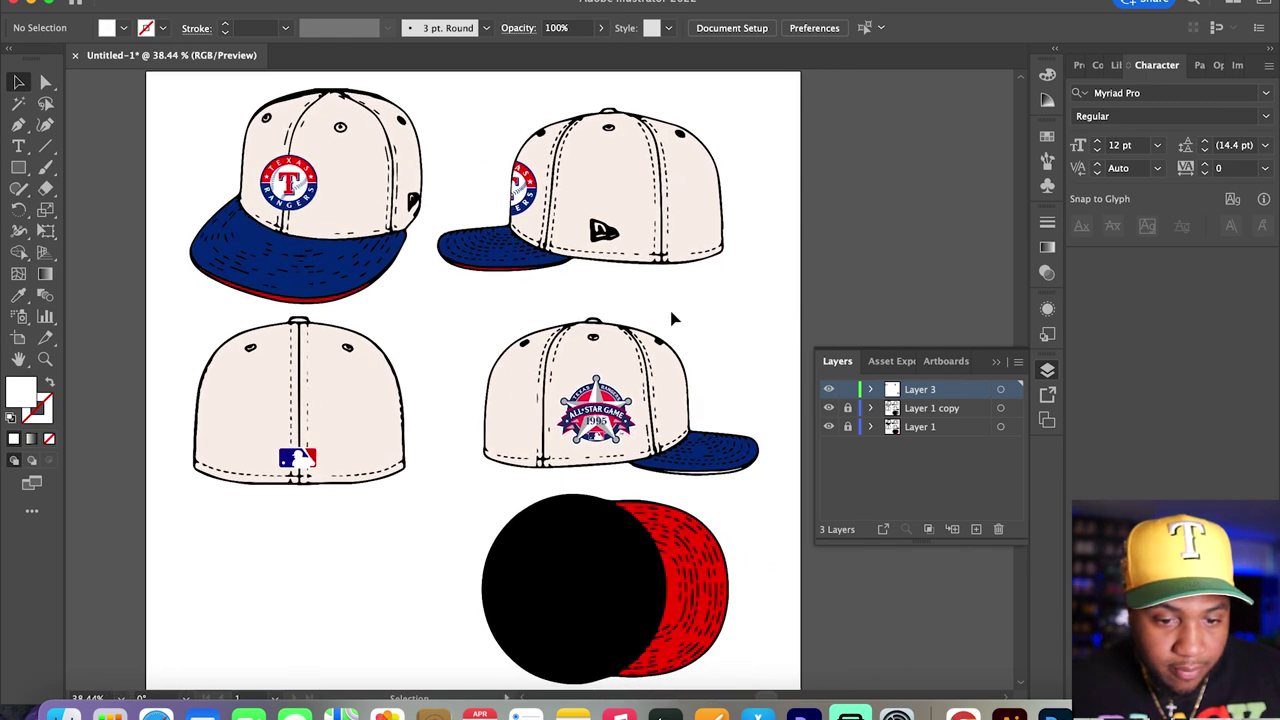
- Try to delete the New Era logo from the side-view cap with Layer 1 unlocked
scroll(588, 267, up, 8)
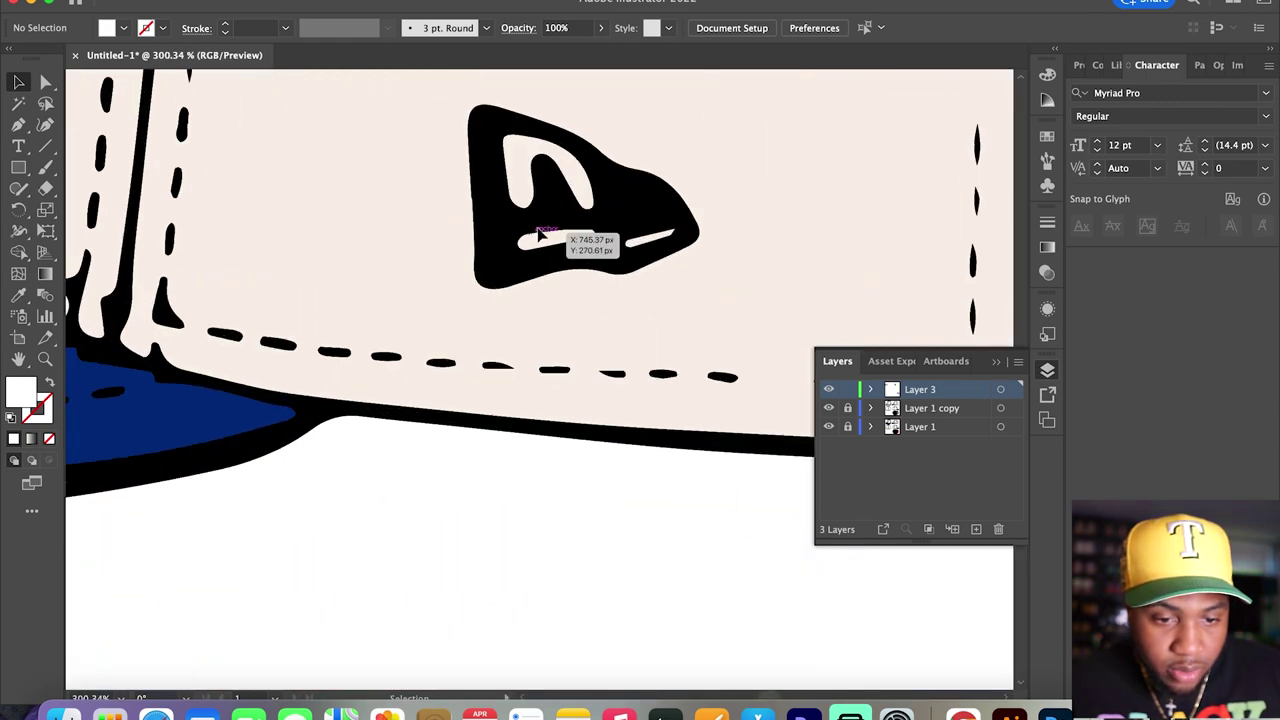
click(44, 83)
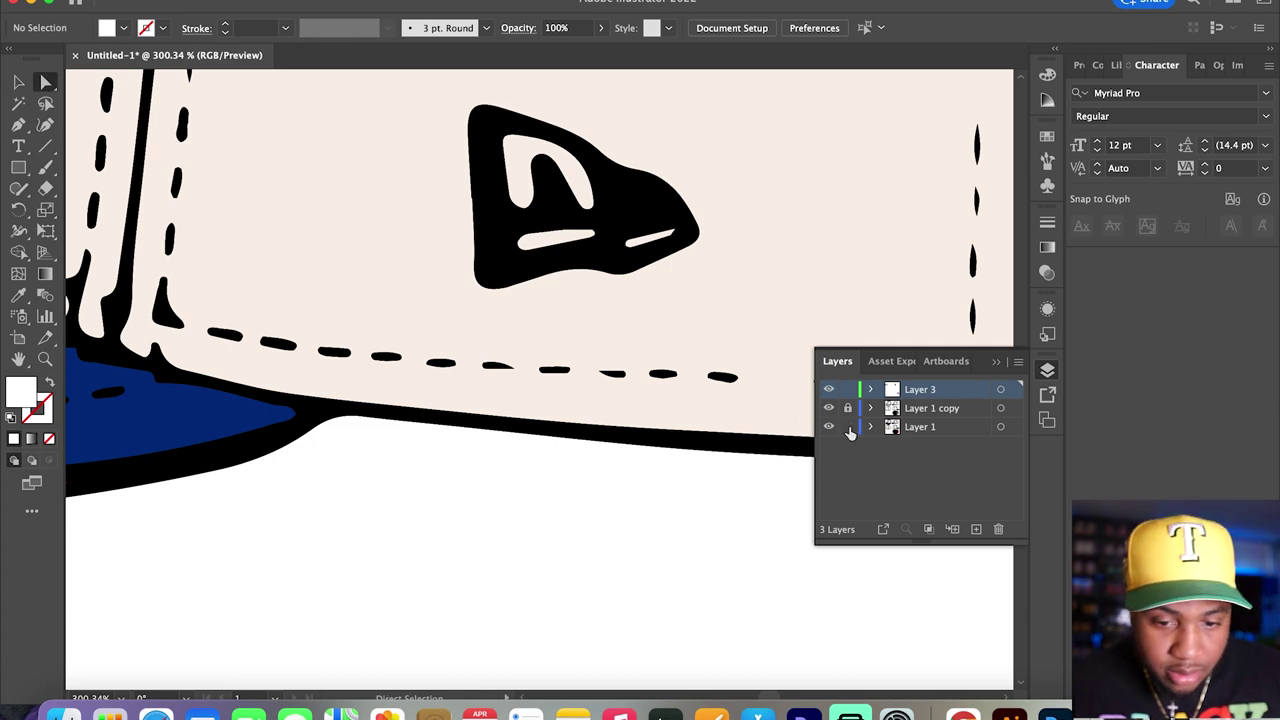
scroll(614, 215, down, 3)
click(614, 215)
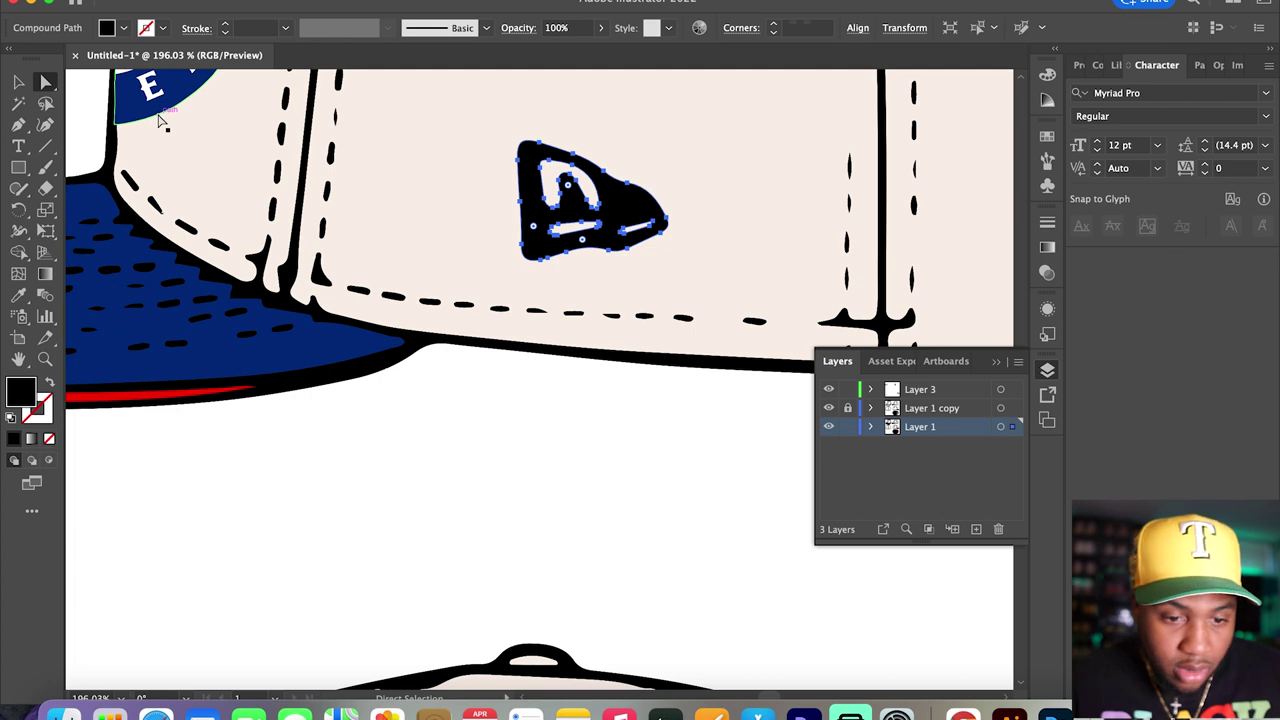
click(88, 119)
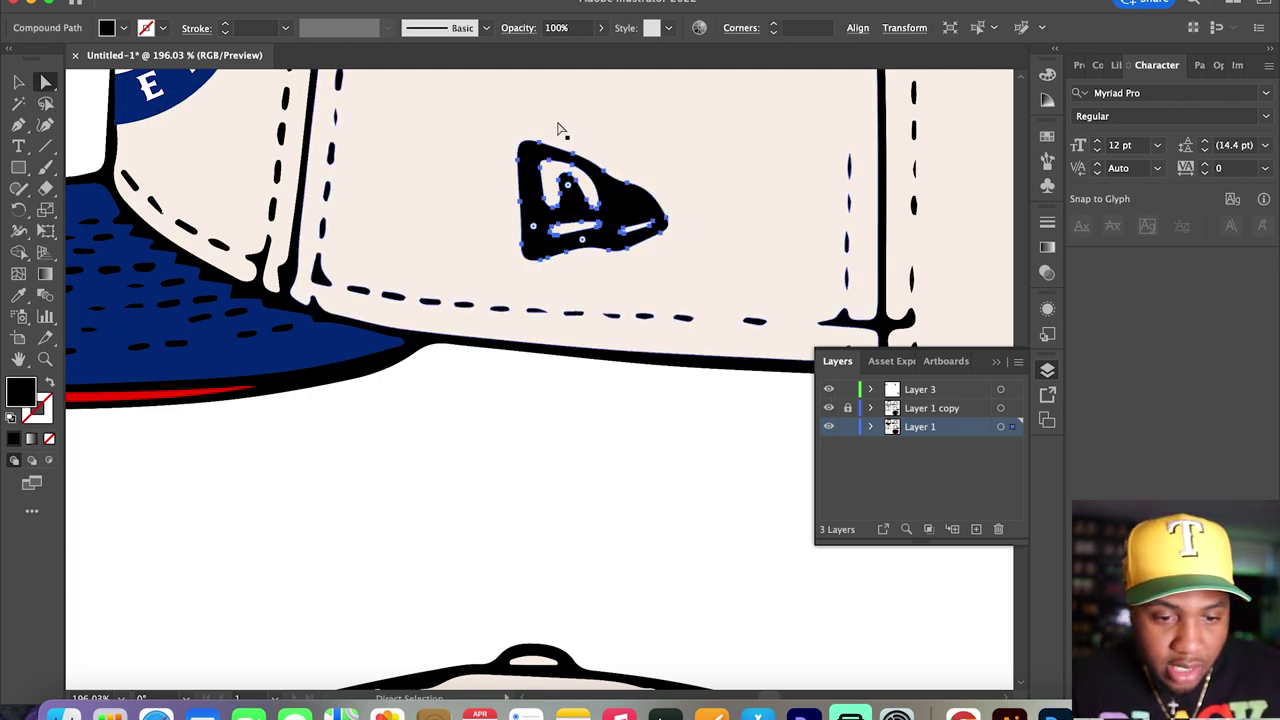
key(v)
click(535, 232)
key(Delete)
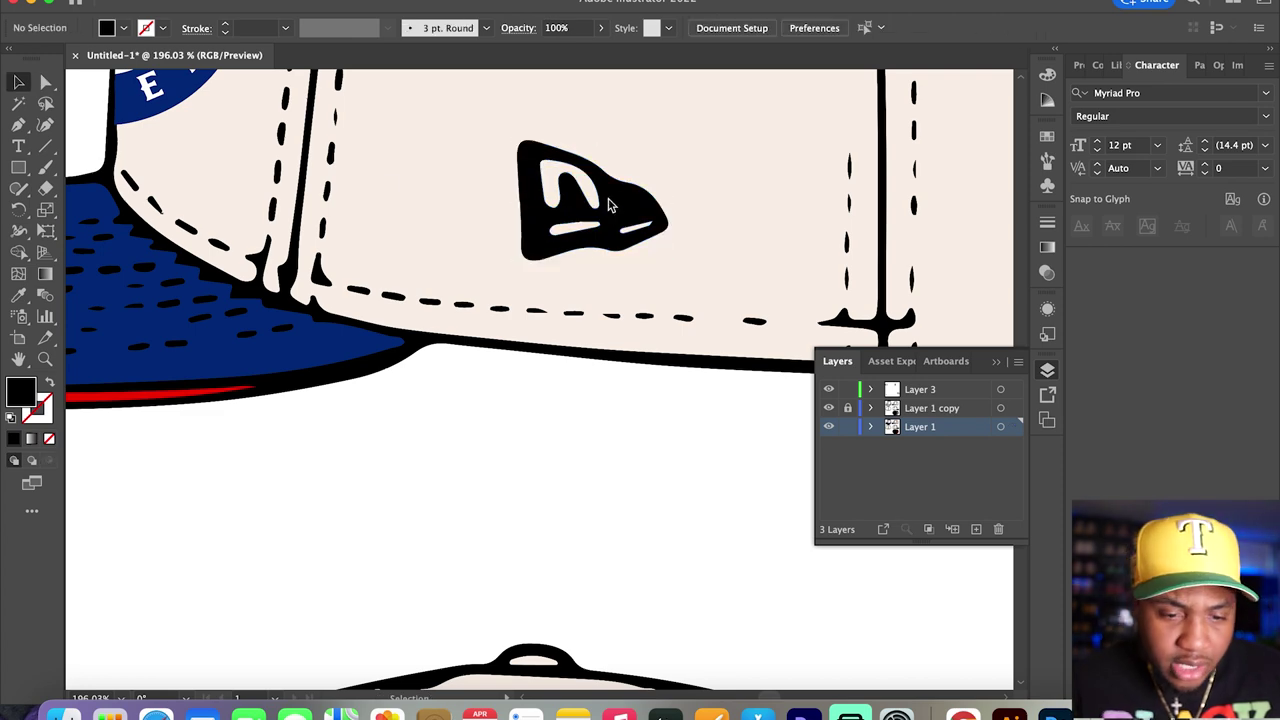
click(635, 190)
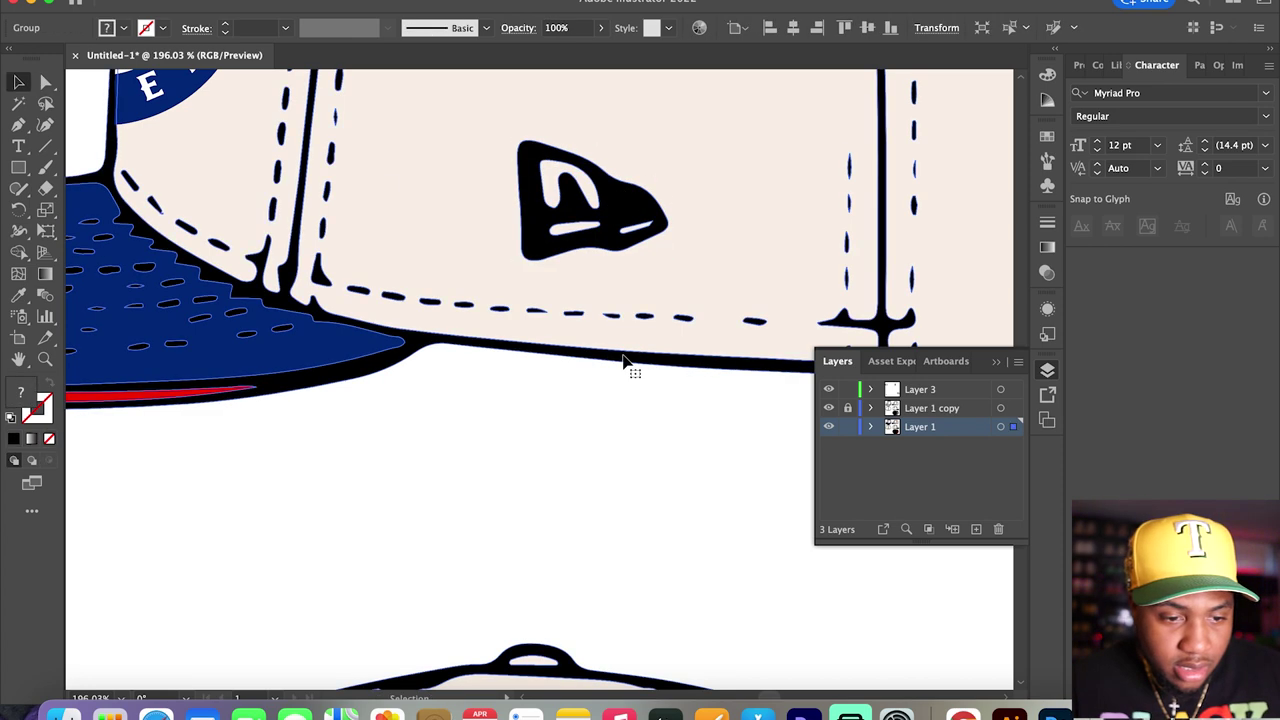
scroll(628, 362, down, 3)
scroll(617, 266, right, 1)
key(super+z)
- Delete the black New Era logo from the side-view cap with Layer 1 copy also unlocked
key(a)
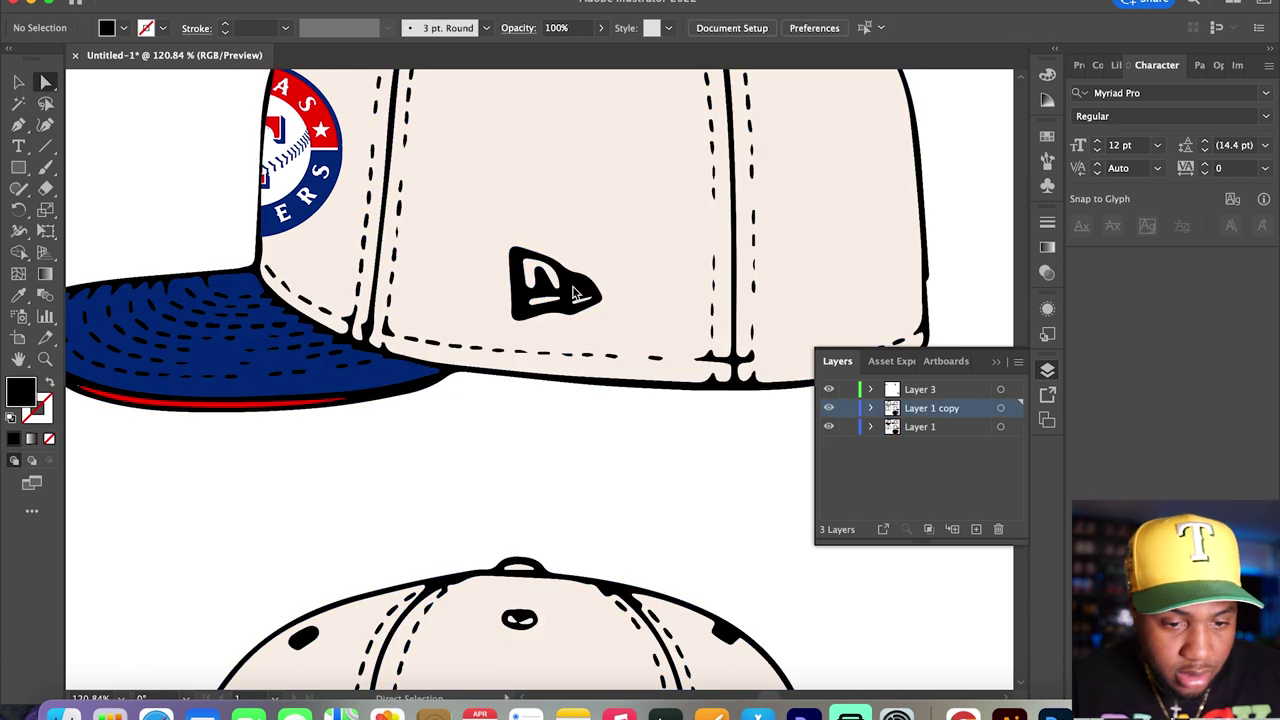
click(574, 292)
key(BackSpace)
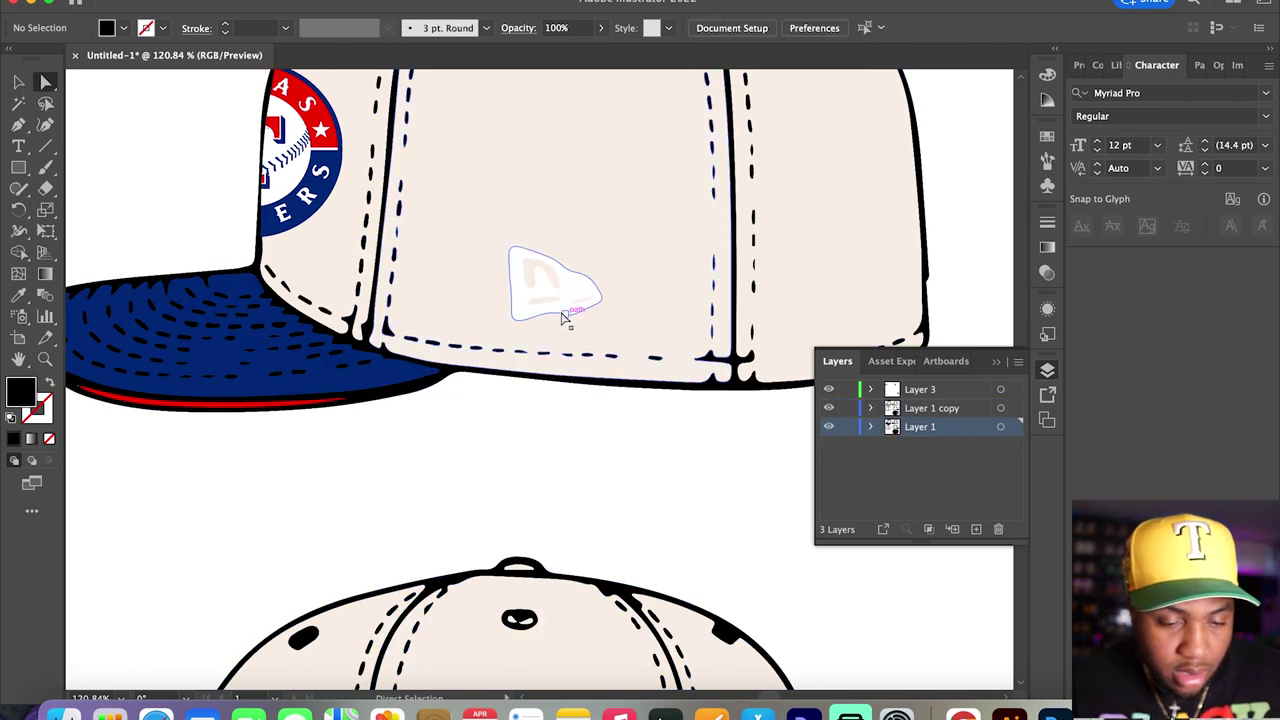
- Paint over the white remnant of the New Era logo with the cream sampled from the side-view crown
click(18, 81)
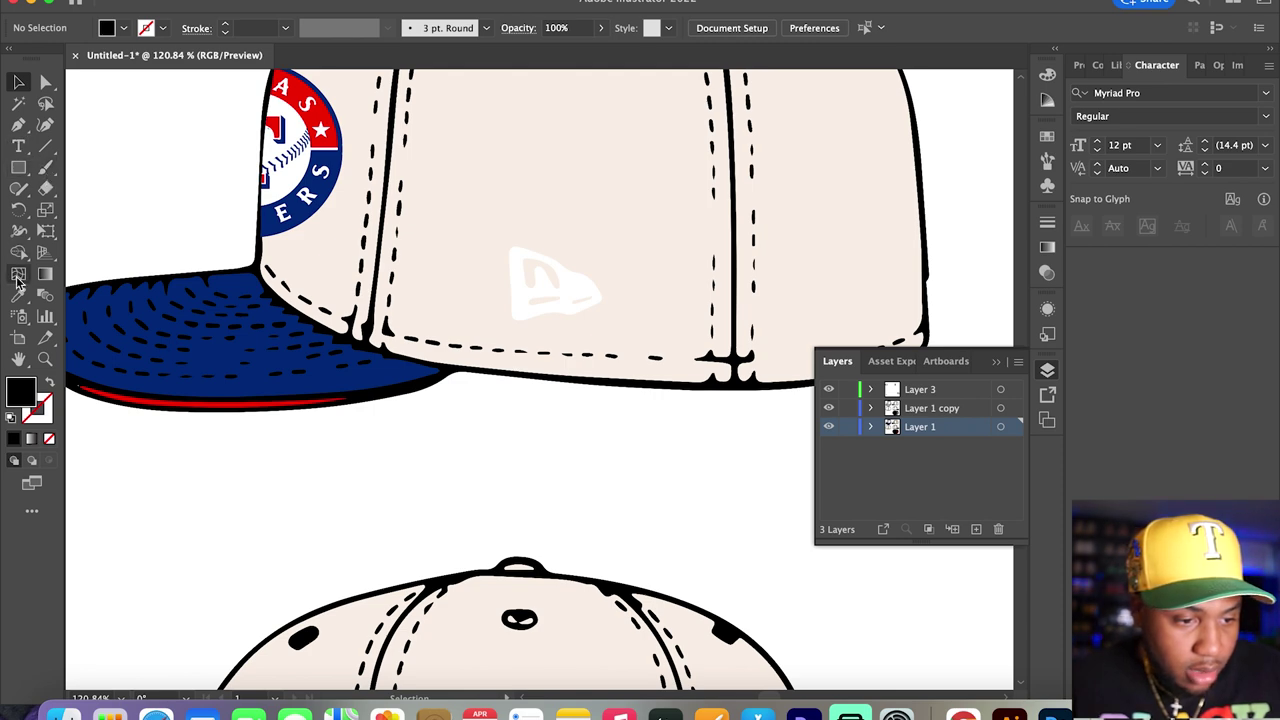
click(18, 293)
click(591, 211)
click(50, 189)
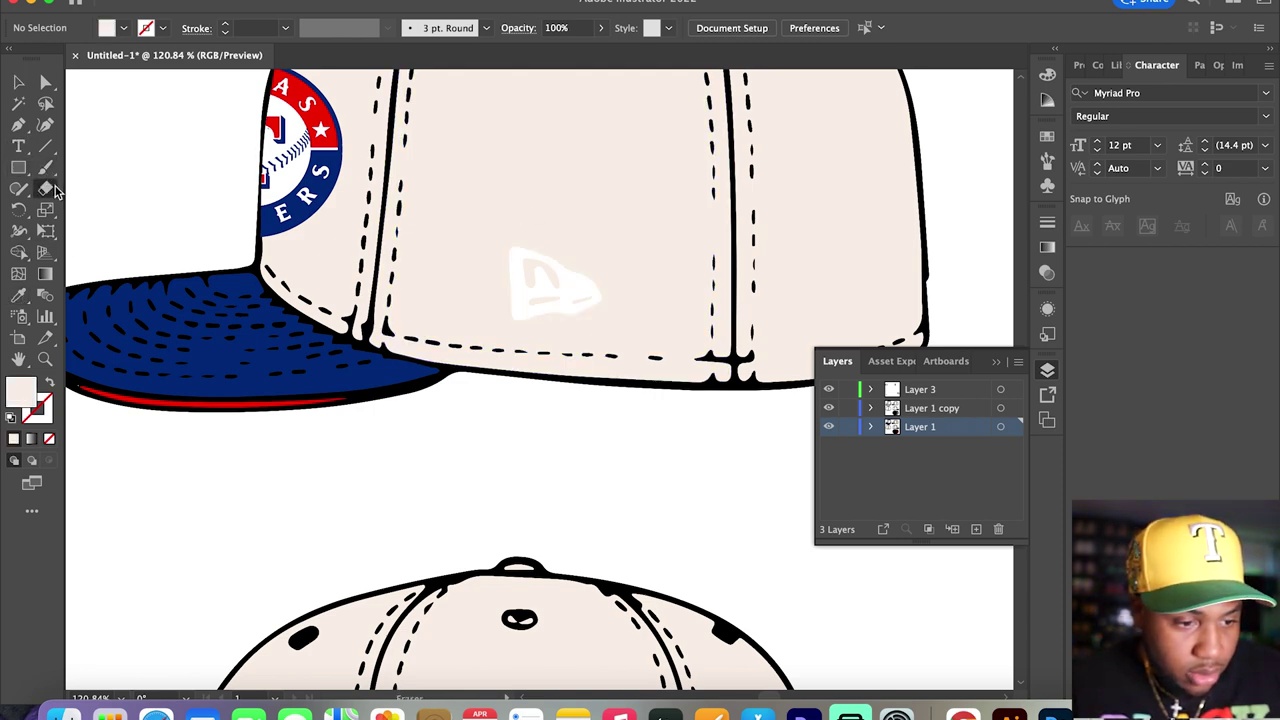
click(45, 167)
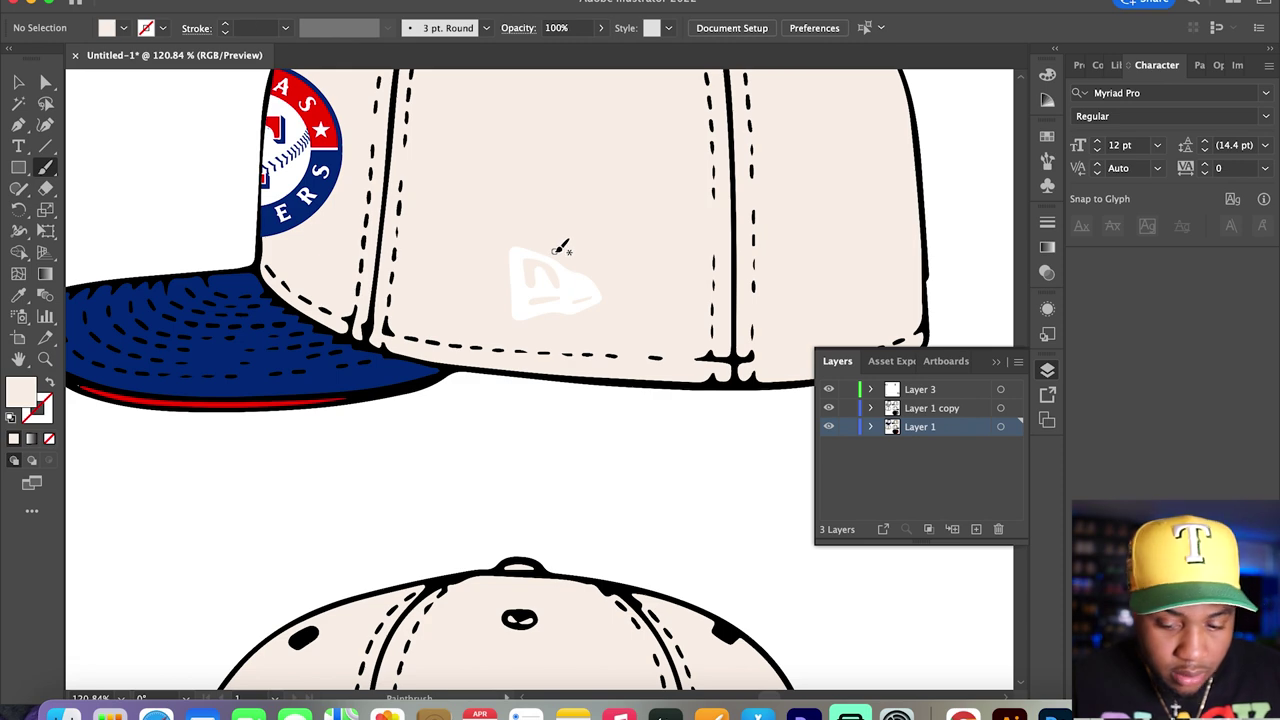
mouse_move(556, 252)
mouse_down()
mouse_move(521, 260)
mouse_move(528, 278)
mouse_move(536, 268)
mouse_move(533, 295)
mouse_move(534, 222)
mouse_move(516, 273)
mouse_move(561, 295)
mouse_move(578, 276)
mouse_move(562, 271)
mouse_move(586, 300)
mouse_up()
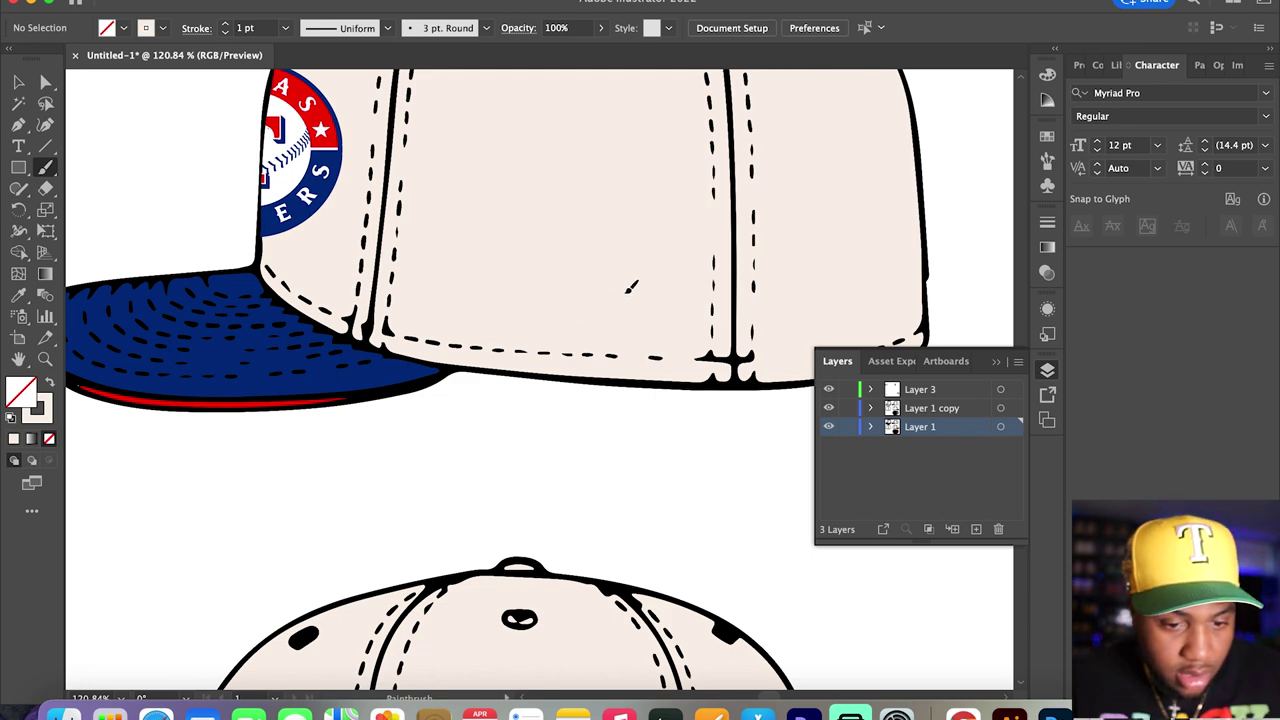
click(18, 81)
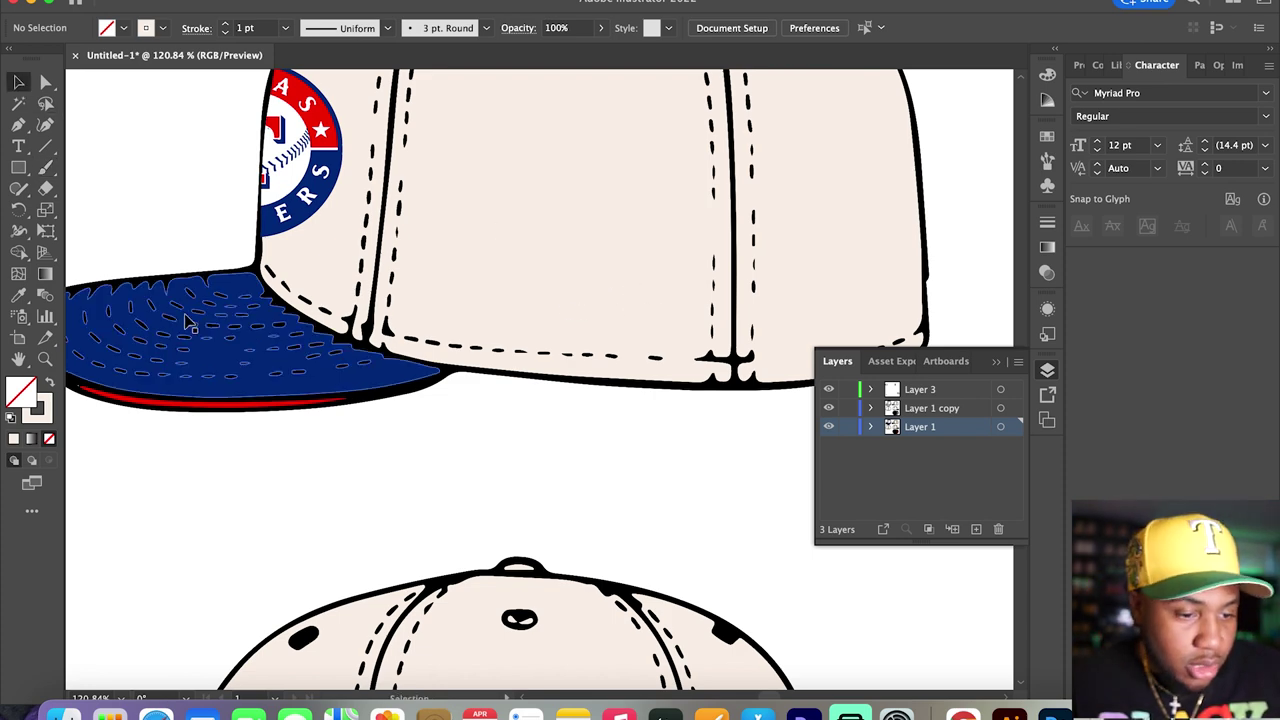
scroll(440, 443, down, 5)
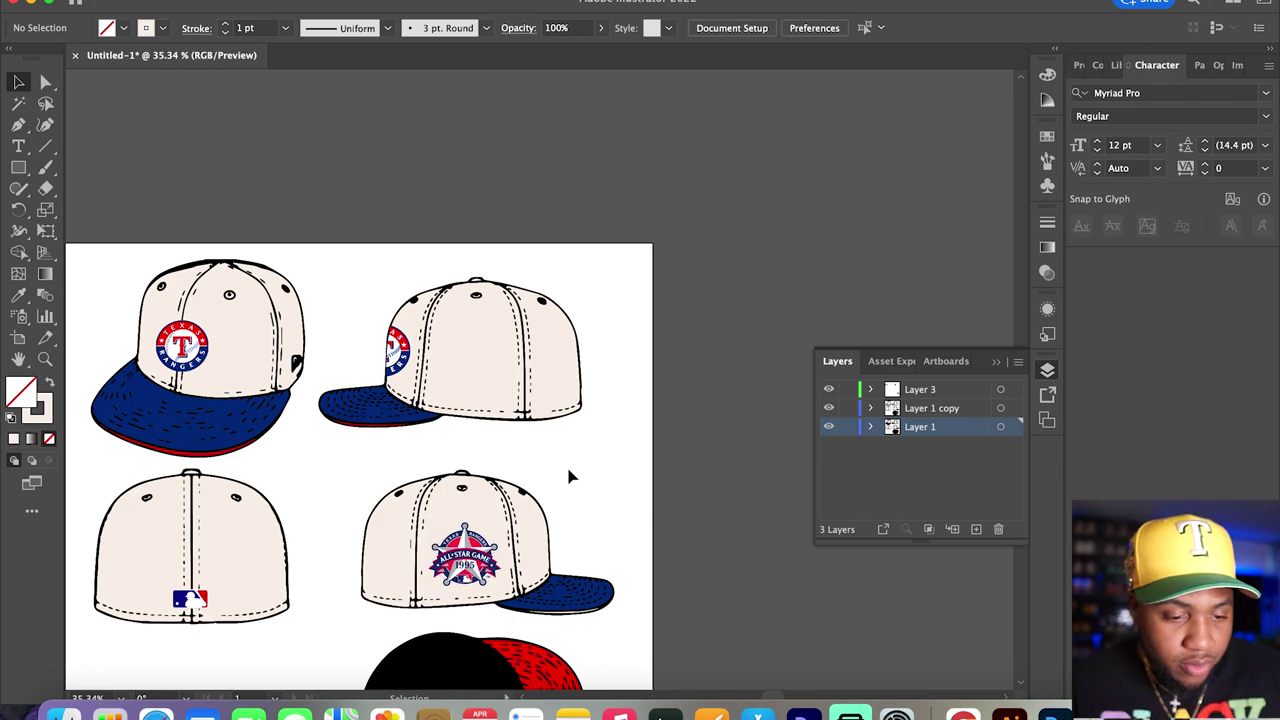
- Switch to the browser and search Google Images for "new era png logo"
key(ctrl+Right)
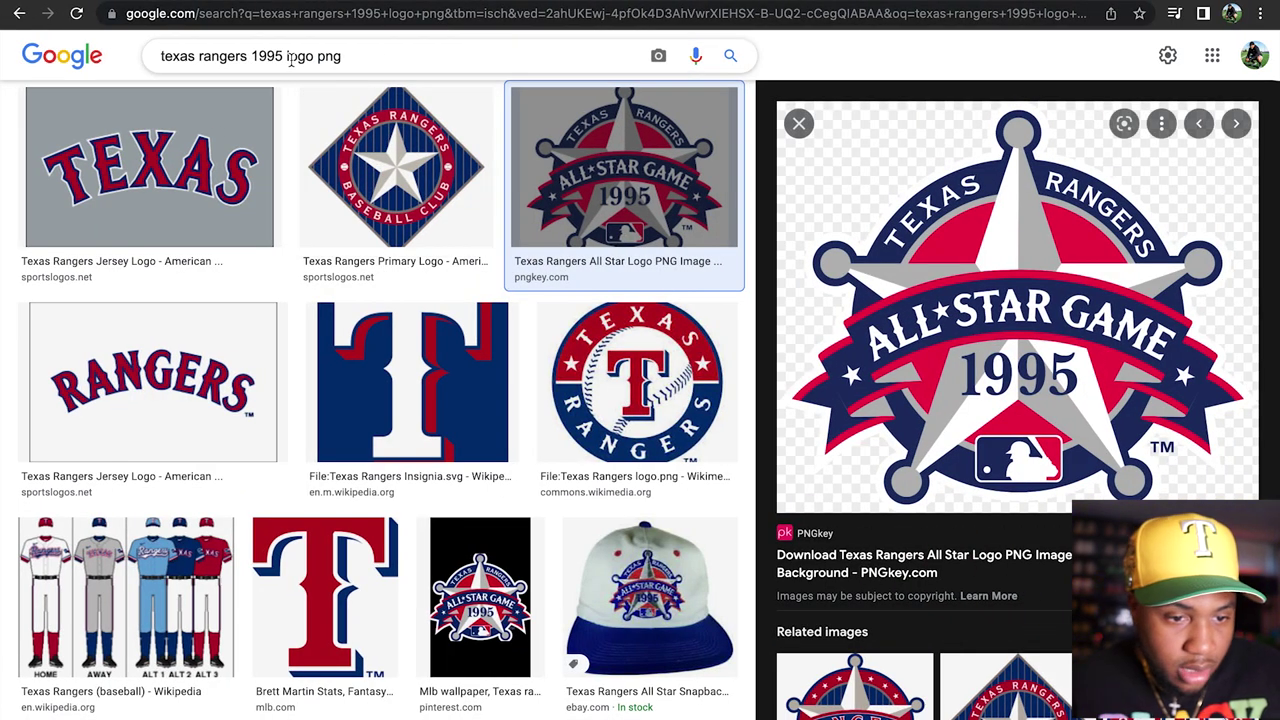
drag(312, 56, 160, 56)
text(new)
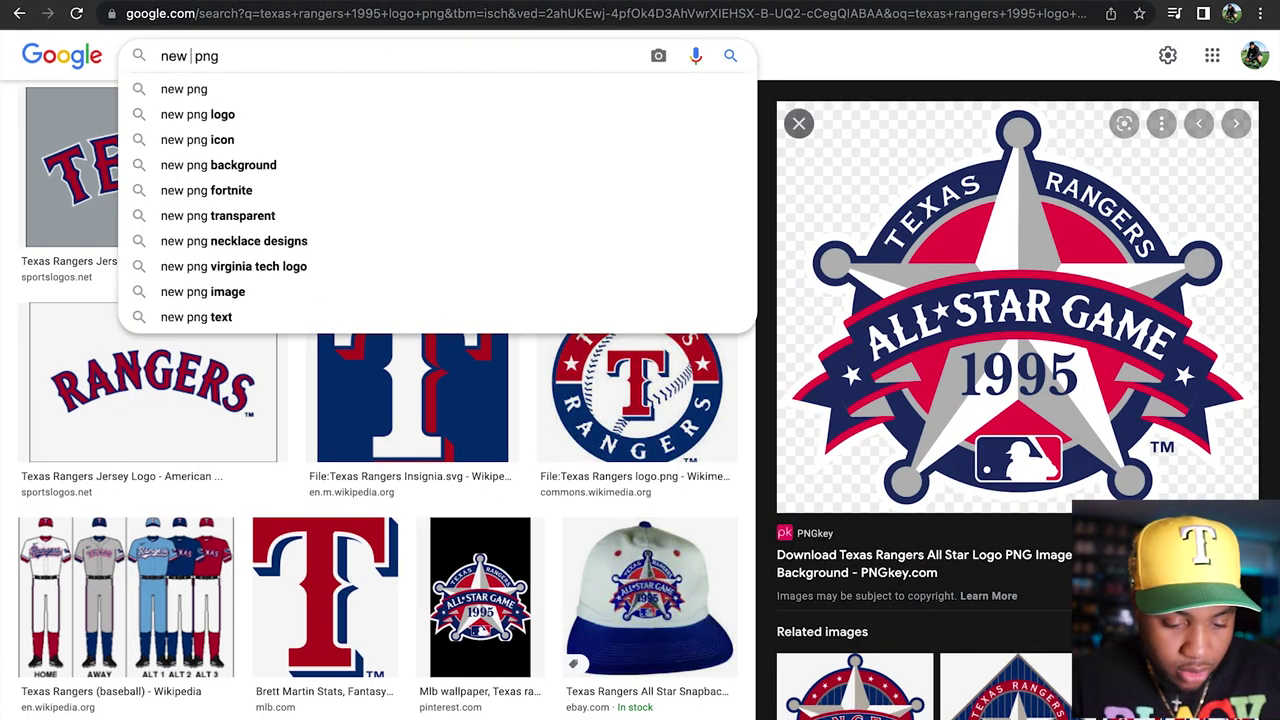
text( era)
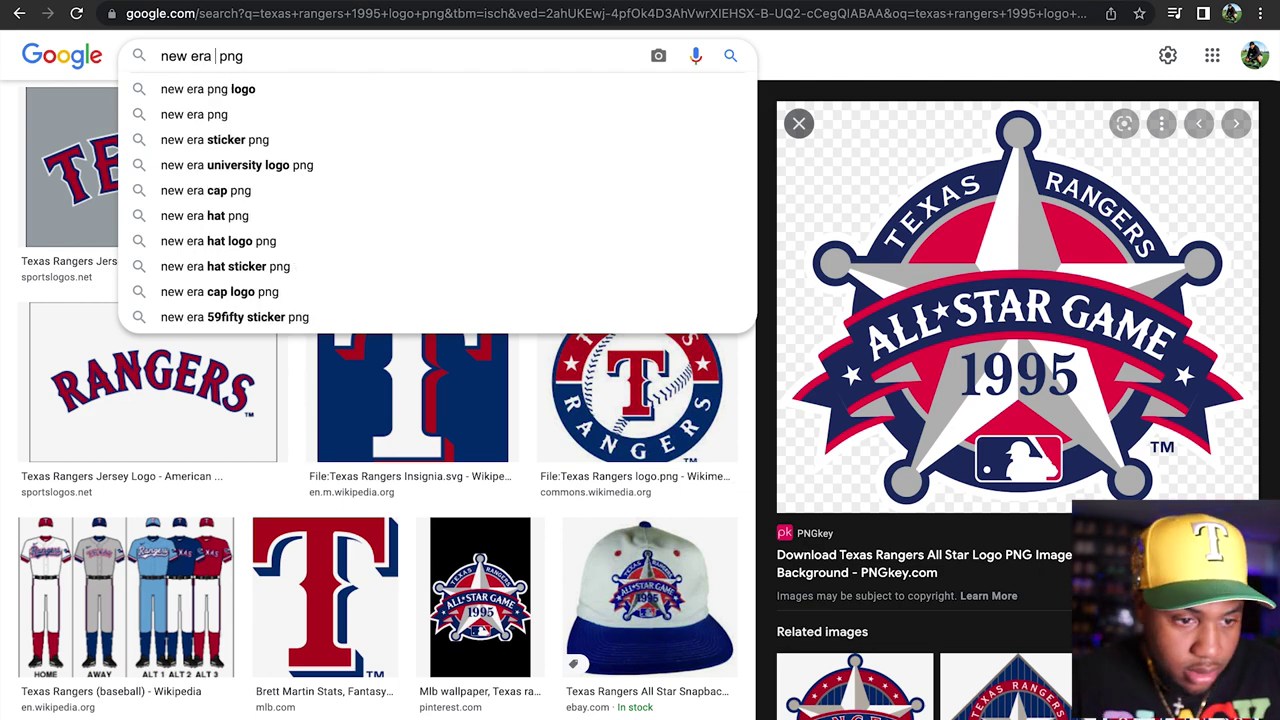
key(BackSpace)
click(196, 87)
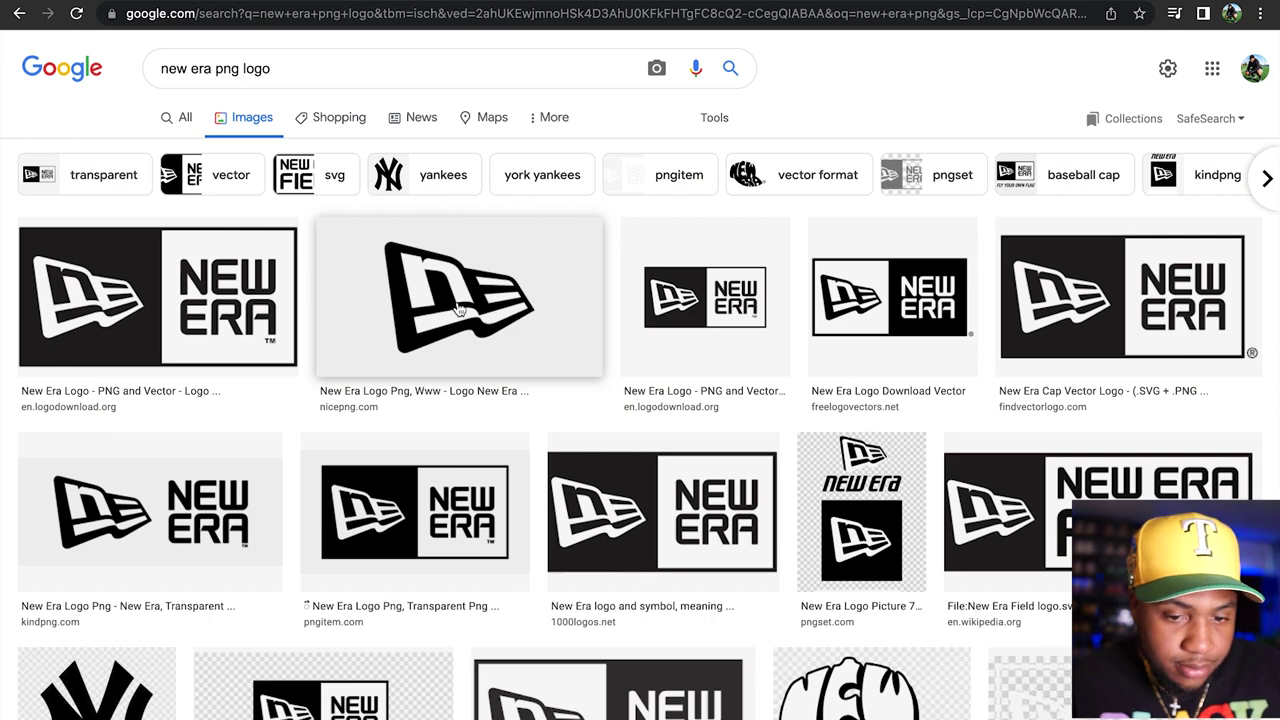
- Open the New Era Caps flag logo from the related images, copy it and return to Illustrator
click(459, 311)
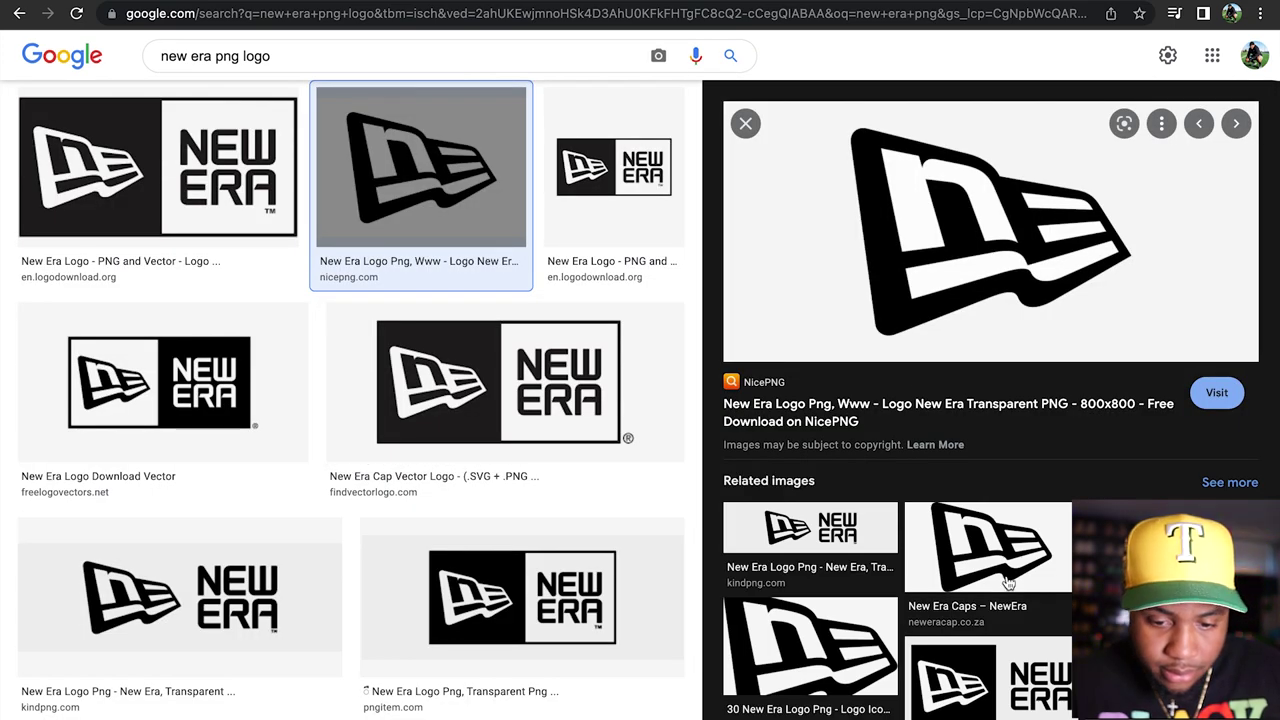
click(1008, 582)
right_click(1006, 242)
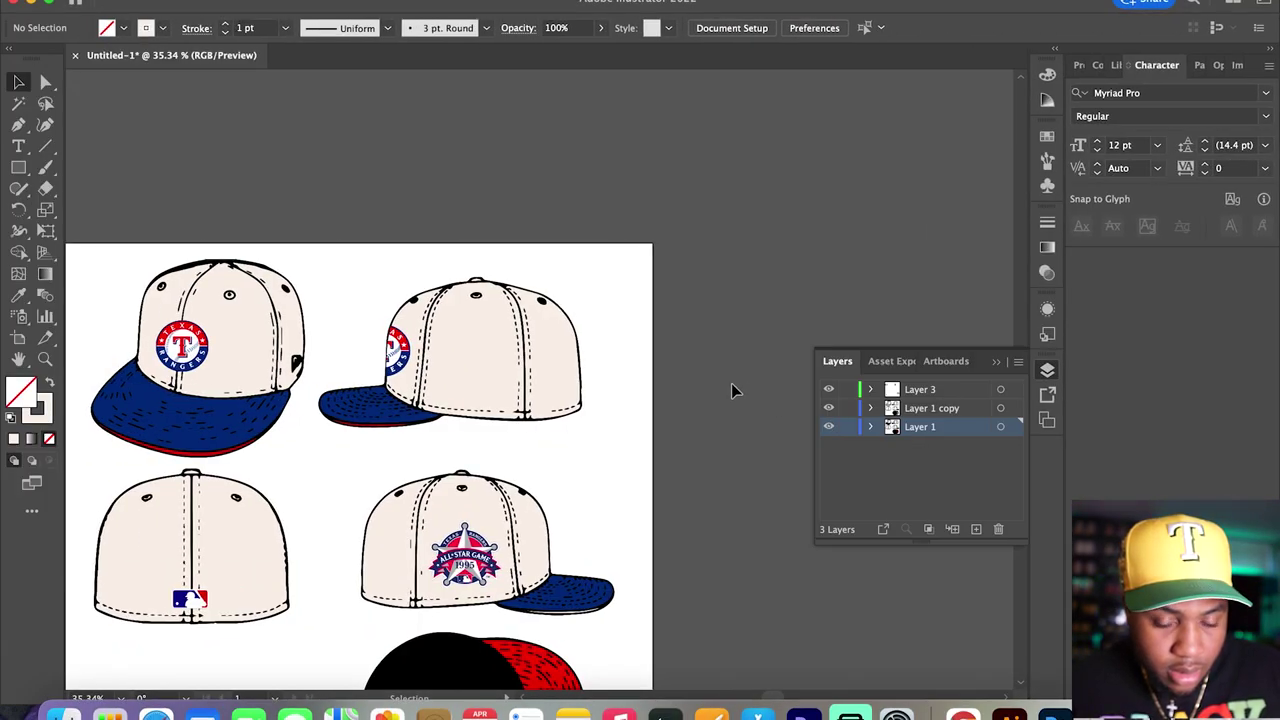
key(super+z)
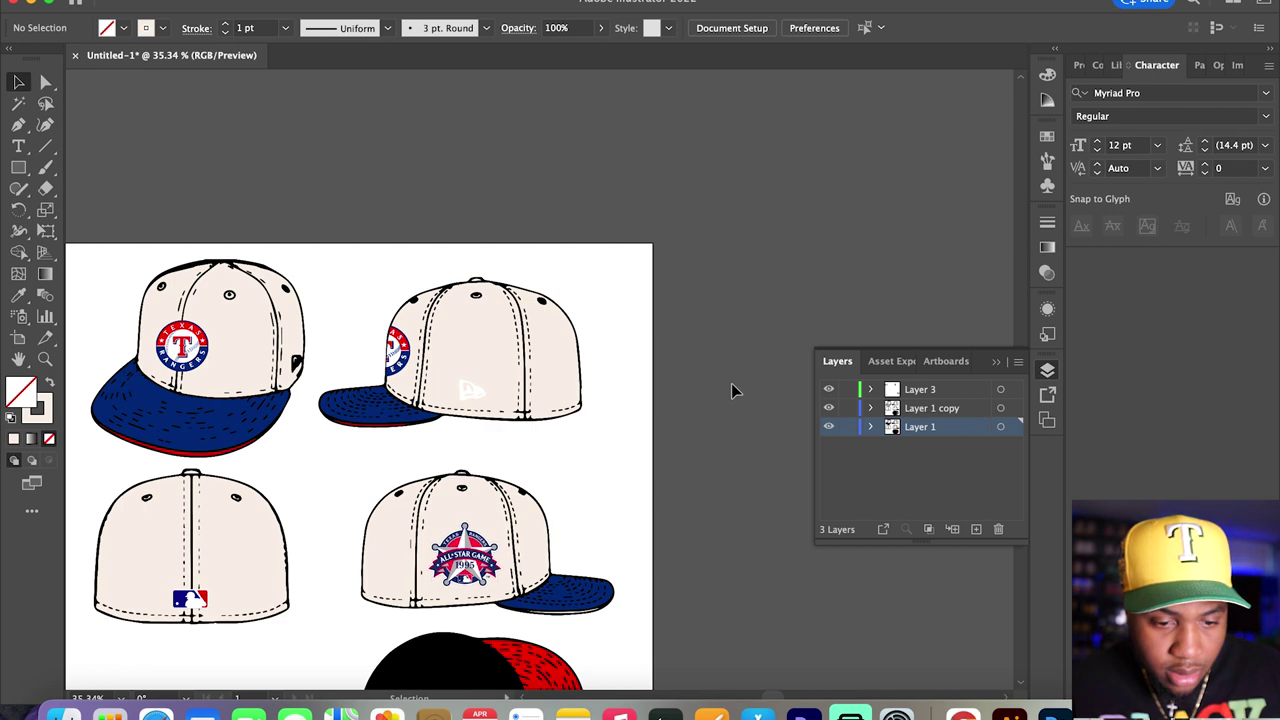
click(170, 2)
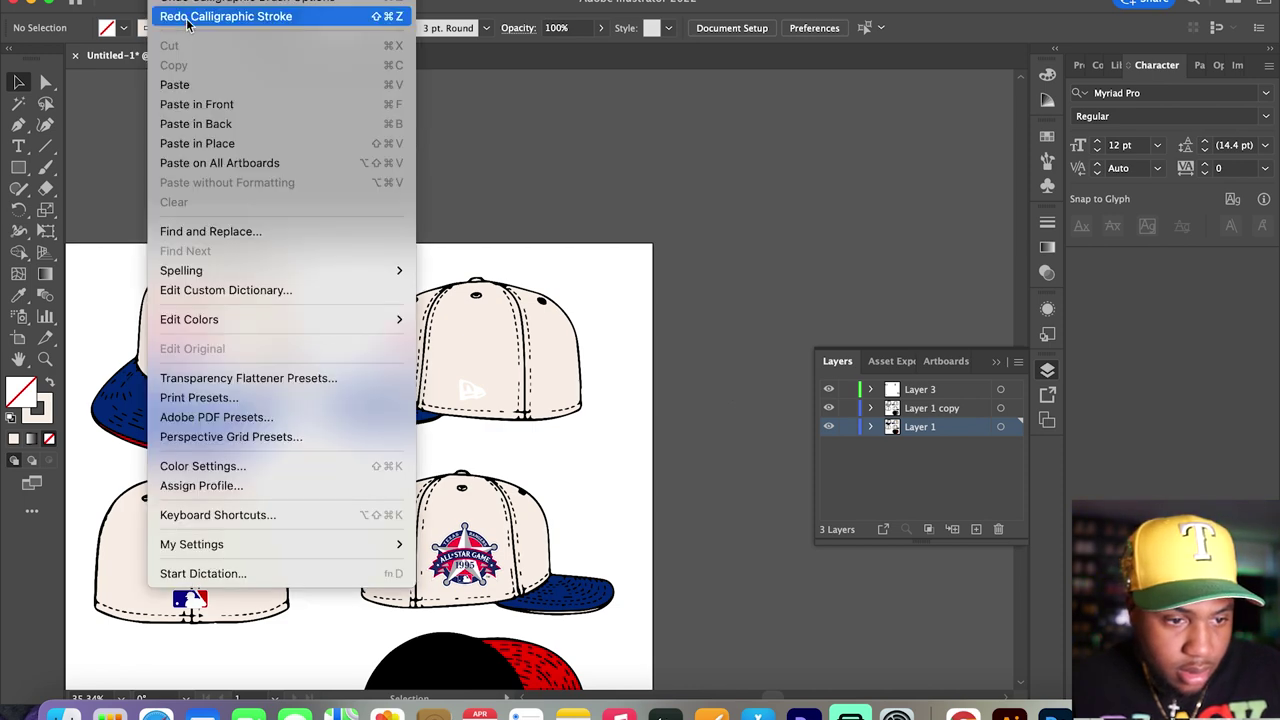
click(188, 20)
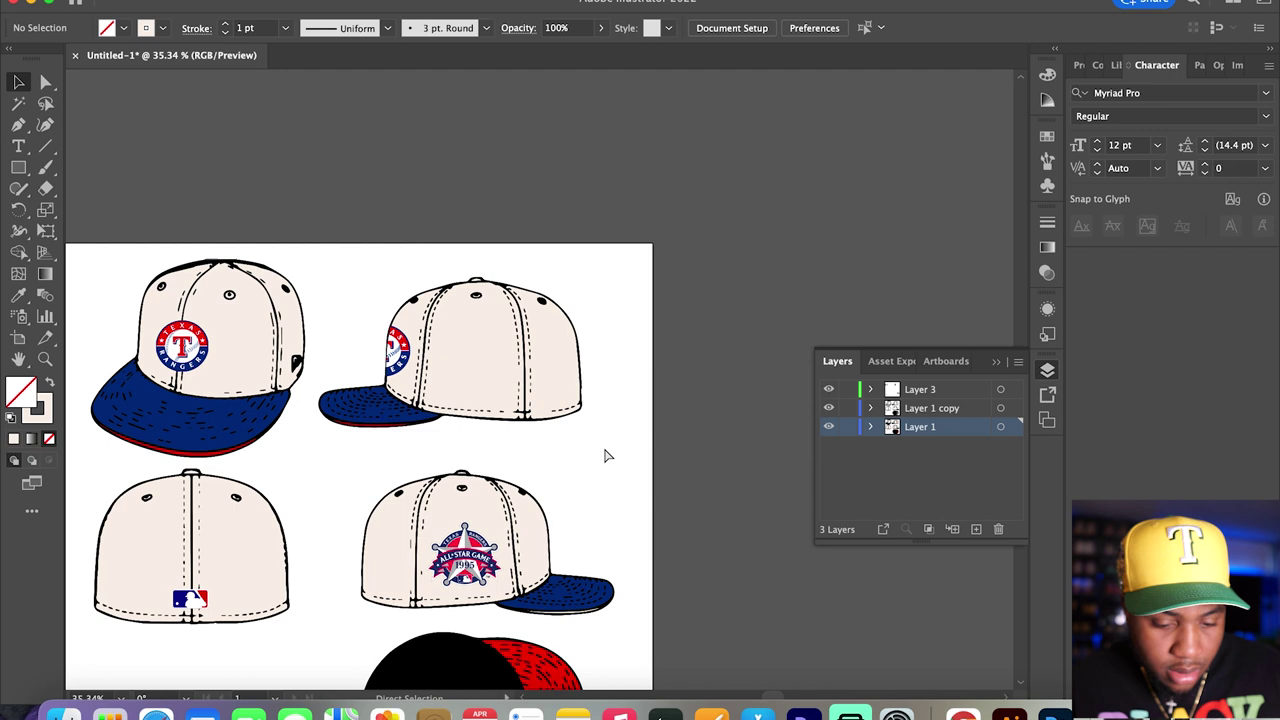
- Paste the New Era flag logo and place it on the empty canvas above the artboard
key(super+v)
drag(637, 307, 578, 351)
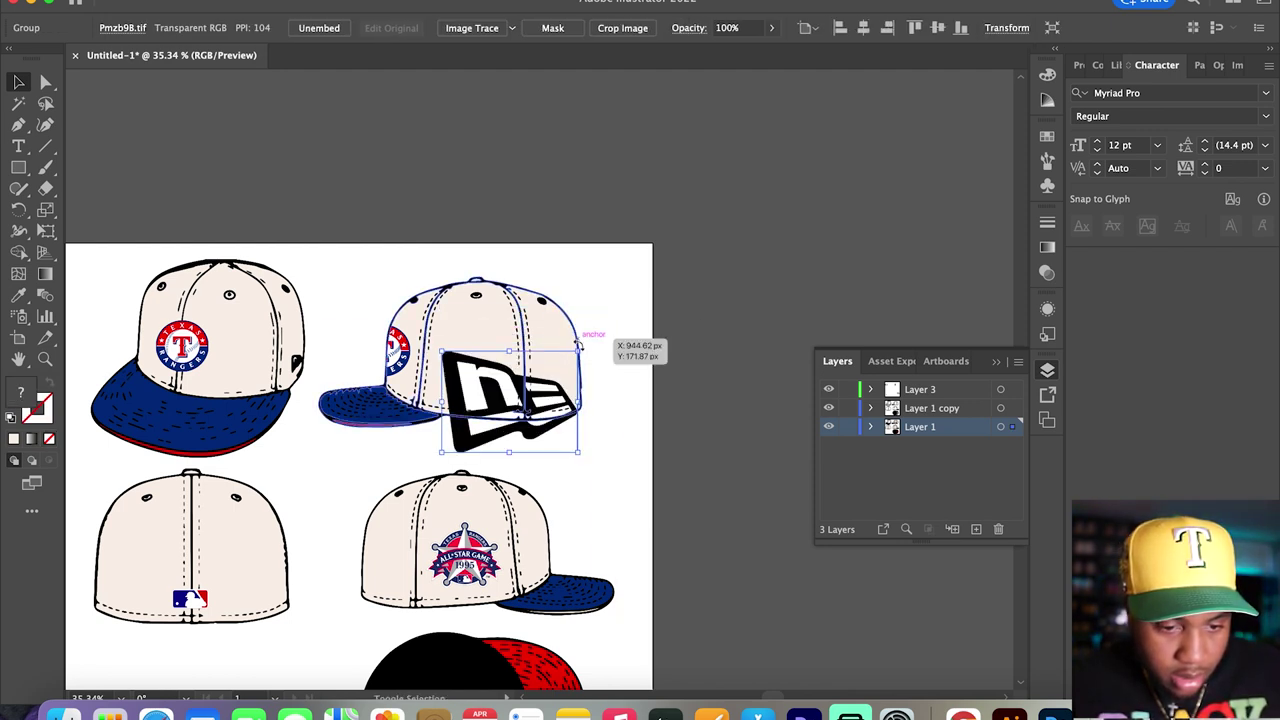
drag(548, 425, 665, 195)
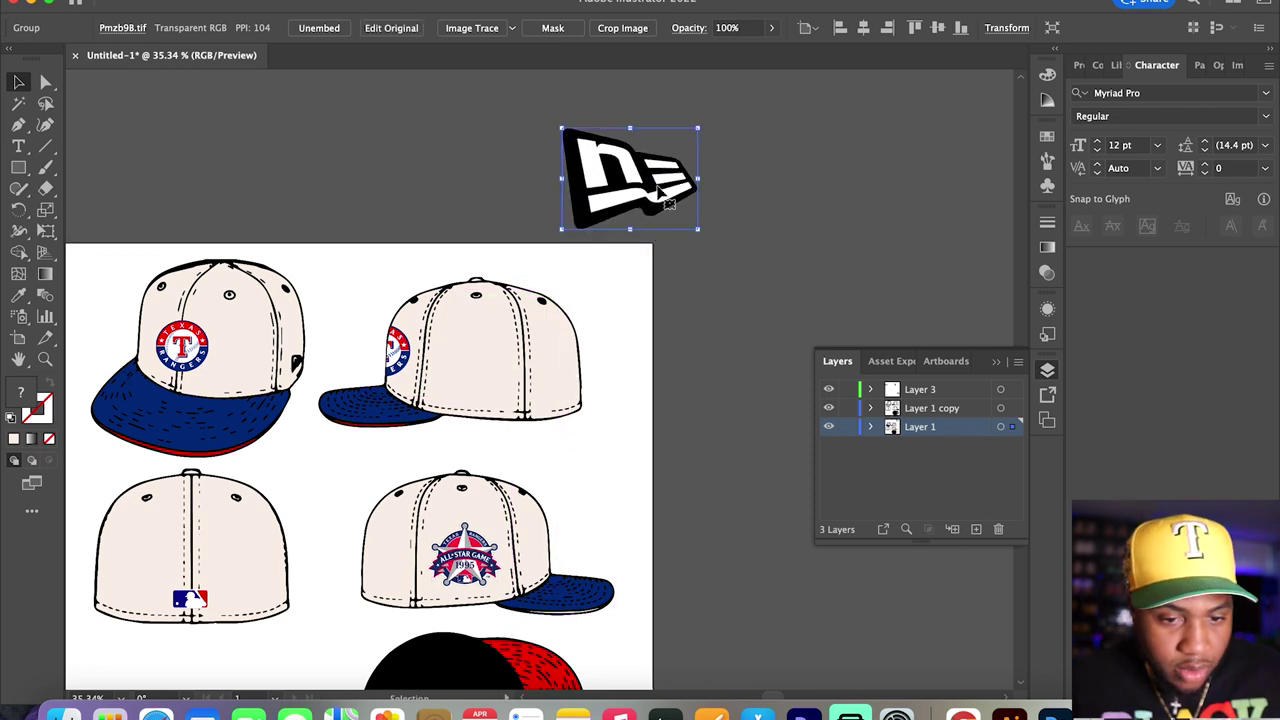
scroll(660, 193, right, 2)
scroll(660, 193, up, 1)
- Image-trace the New Era logo with the Sketched Art preset and expand the result into vector shapes
click(511, 28)
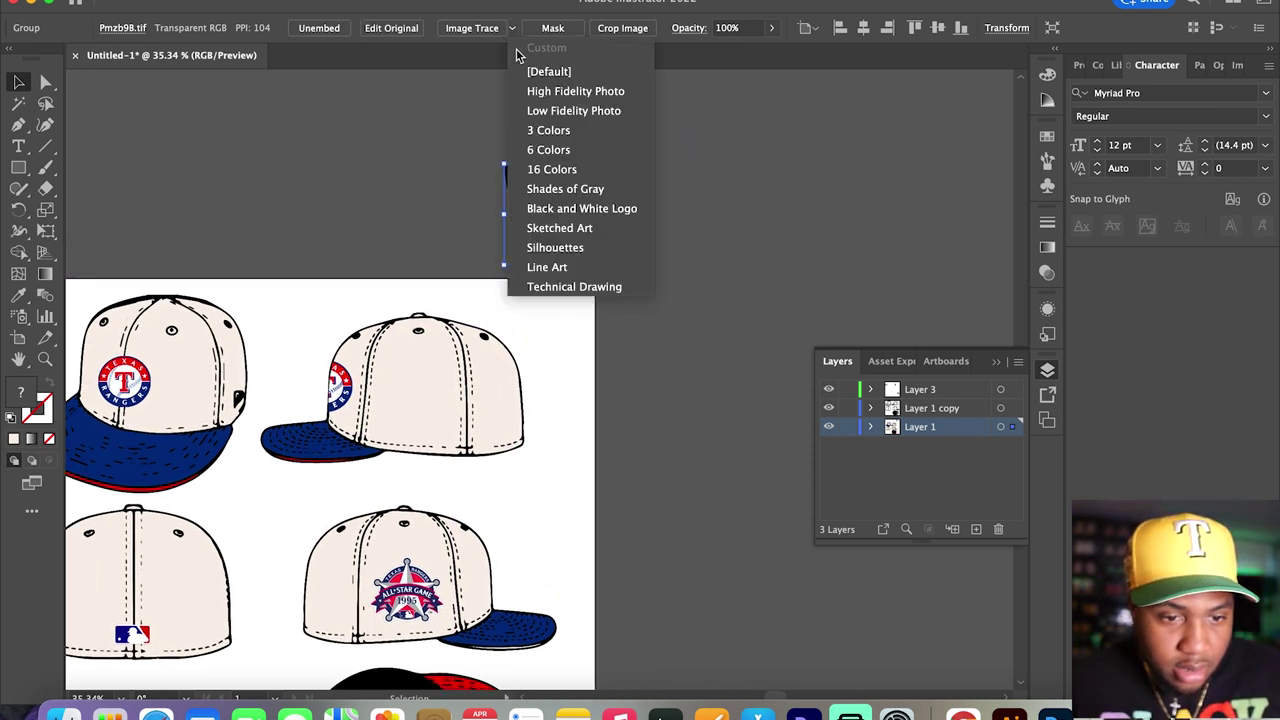
click(577, 228)
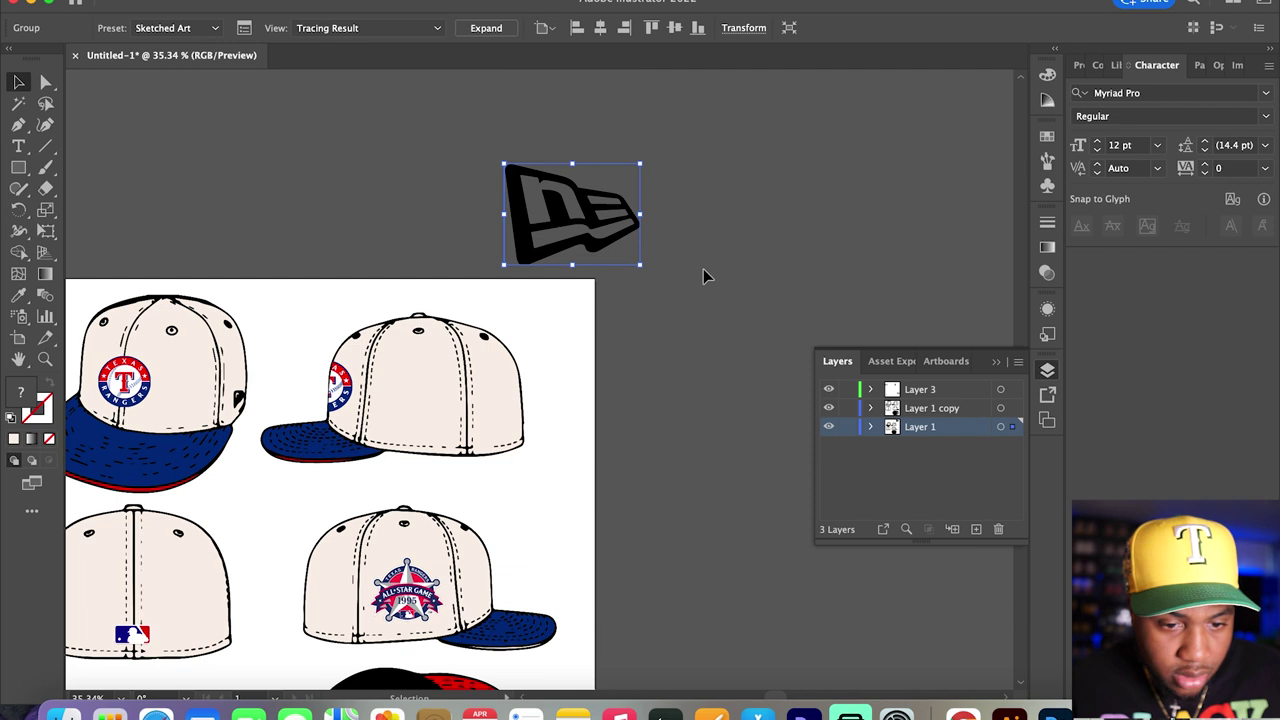
click(486, 28)
- Scale the traced New Era logo down and place it on the side-view cap's middle crown panel
drag(639, 165, 436, 410)
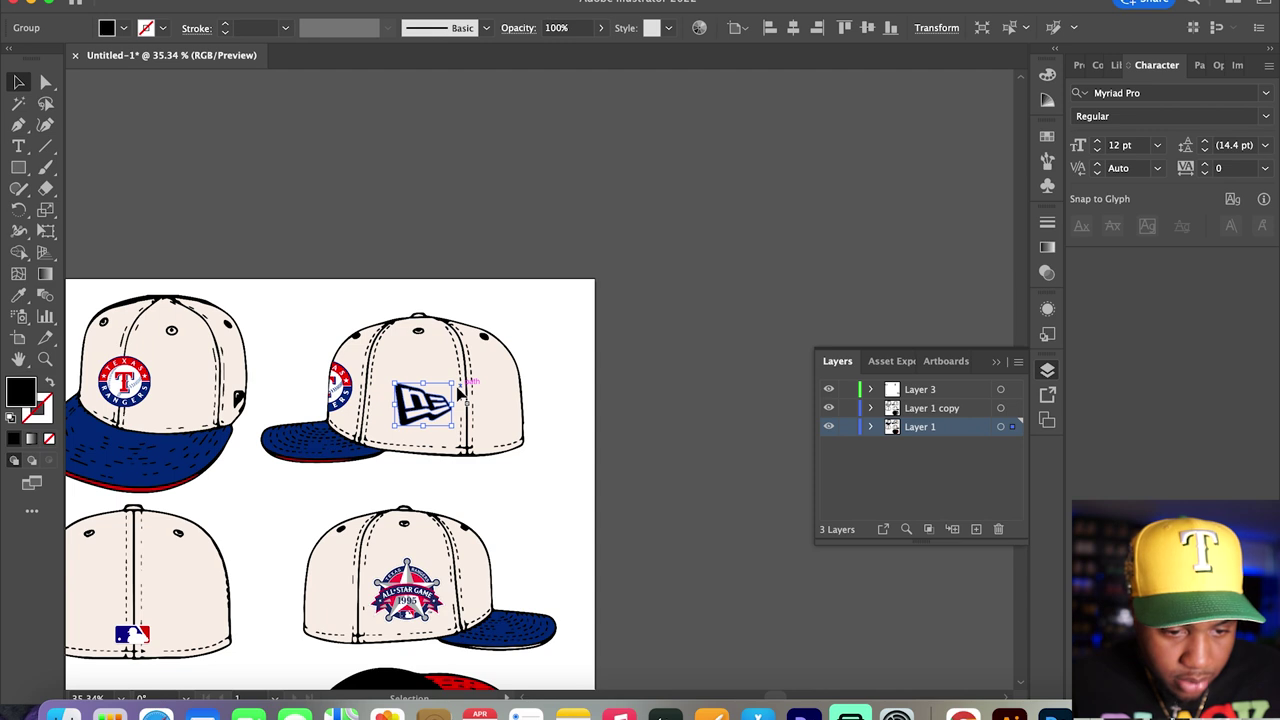
click(456, 357)
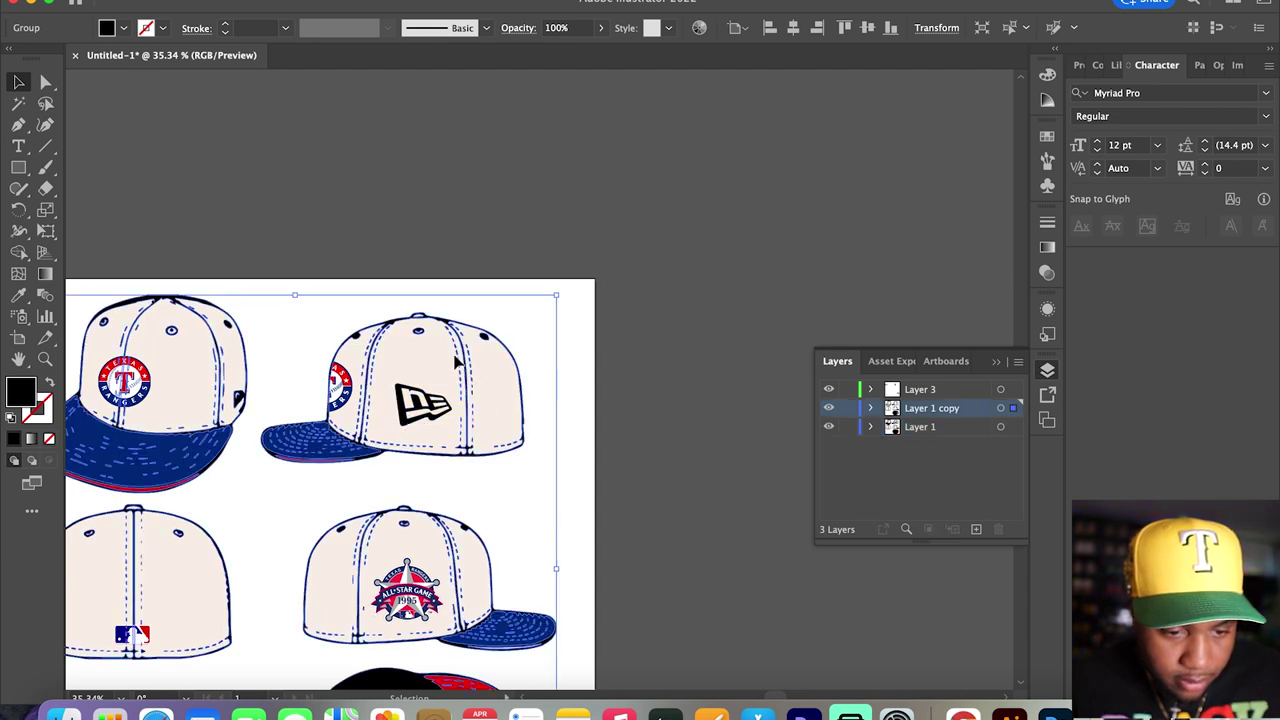
click(576, 352)
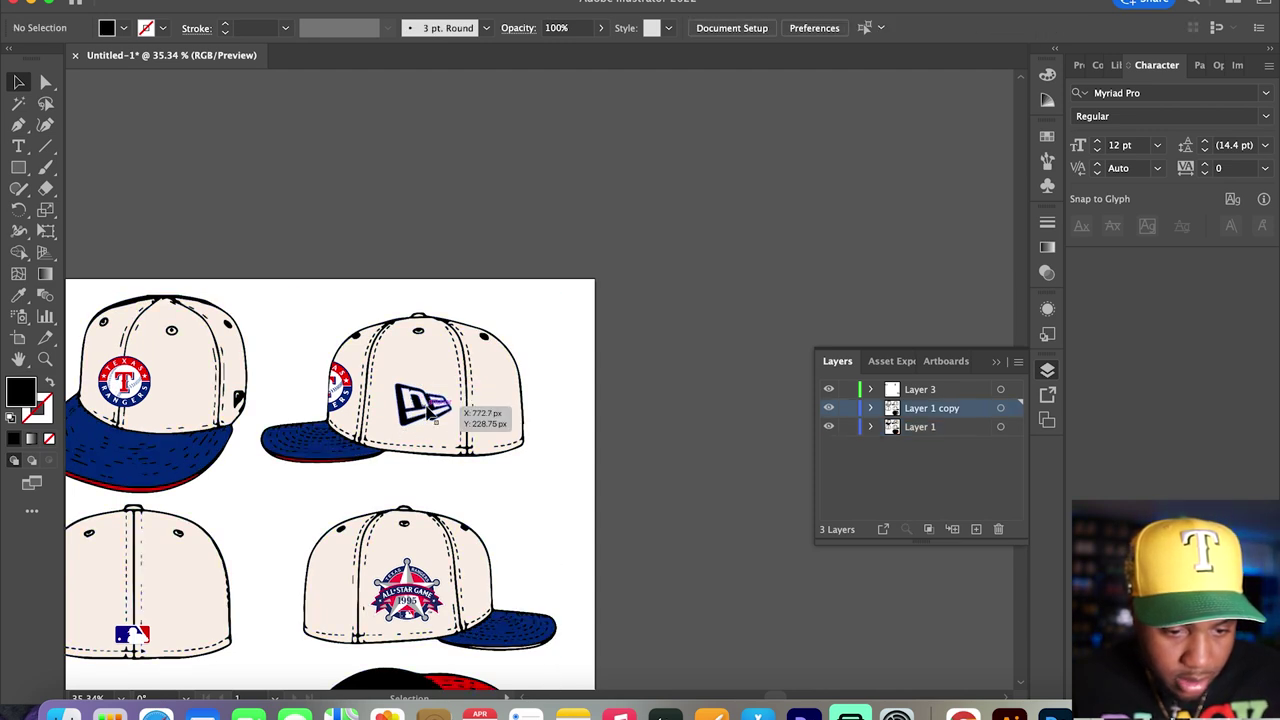
- Shrink the New Era logo further and set it lower on the side-view crown, with Layer 1 copy locked
scroll(420, 434, down, 5)
scroll(420, 434, left, 3)
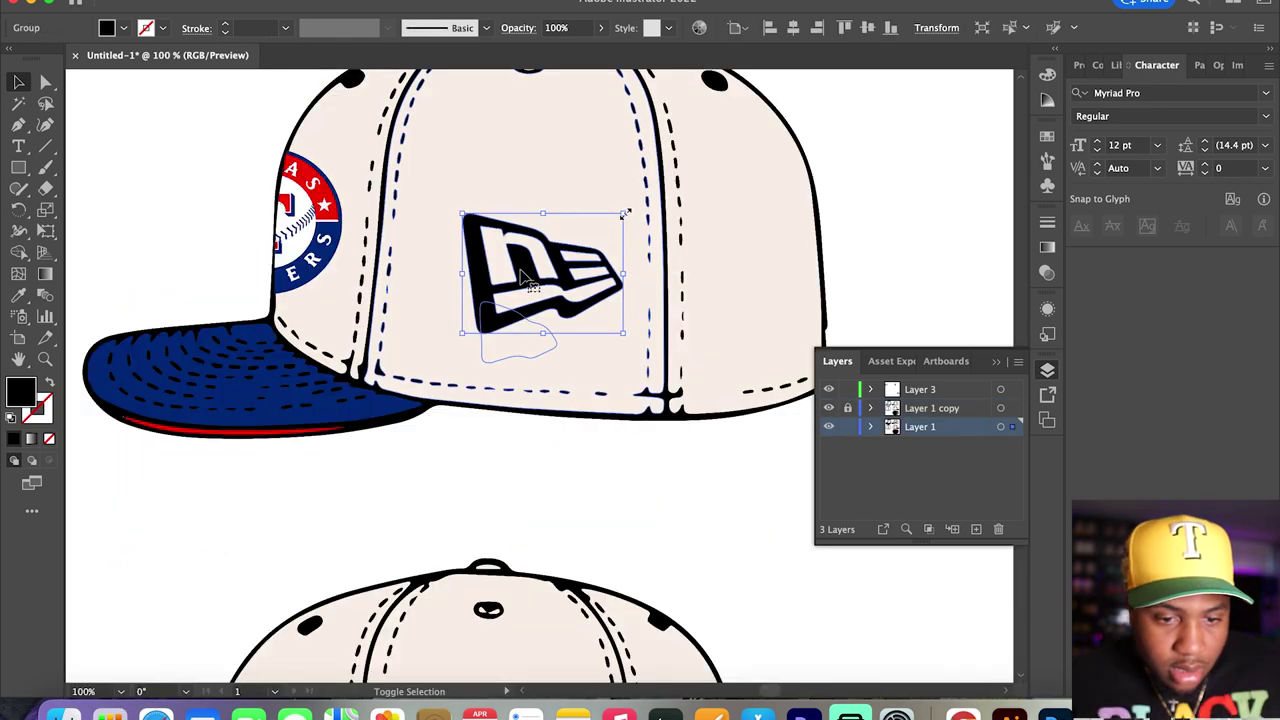
drag(624, 212, 566, 251)
drag(540, 293, 540, 323)
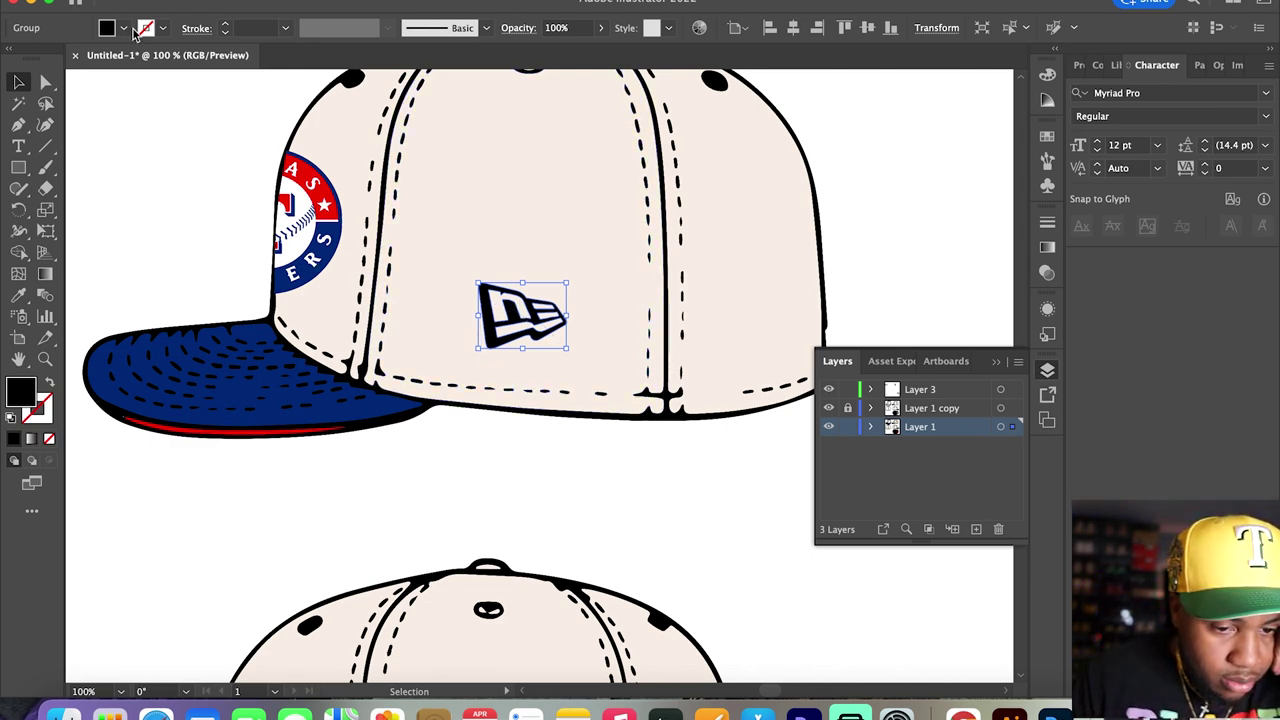
- Recolor the New Era logo with the navy sampled from the side-view cap's visor
click(18, 295)
click(135, 338)
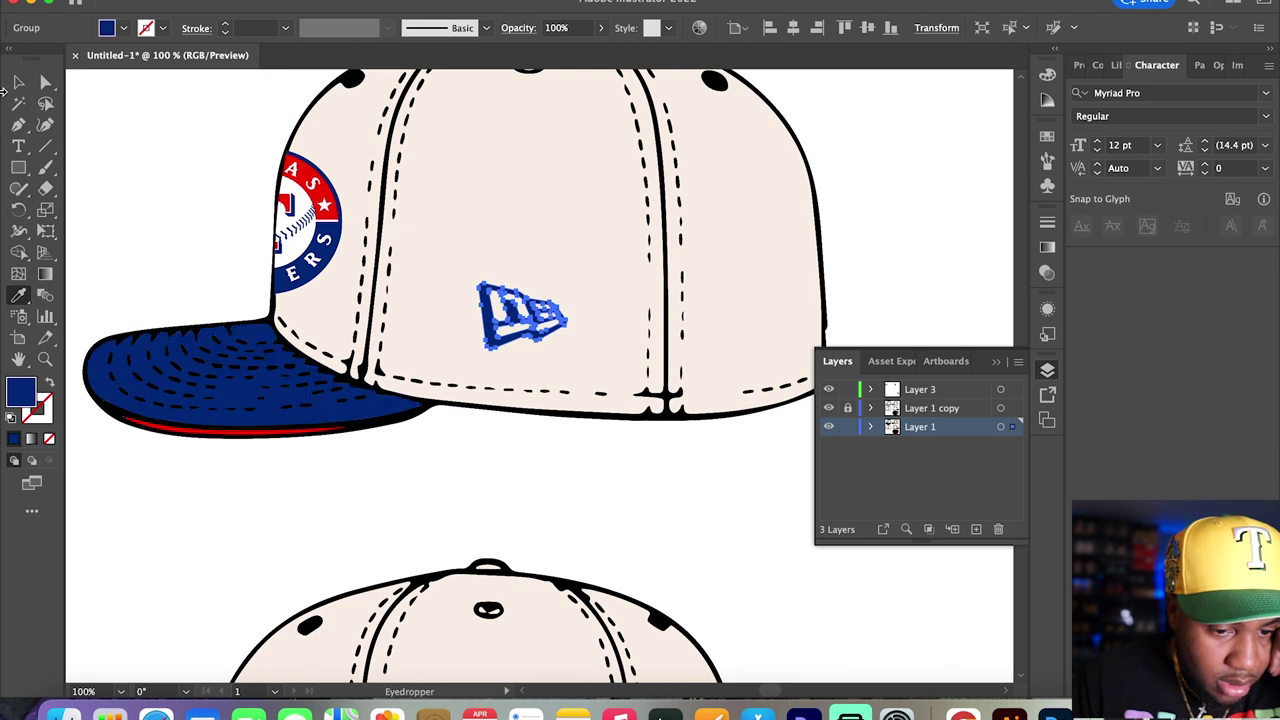
click(18, 82)
click(230, 193)
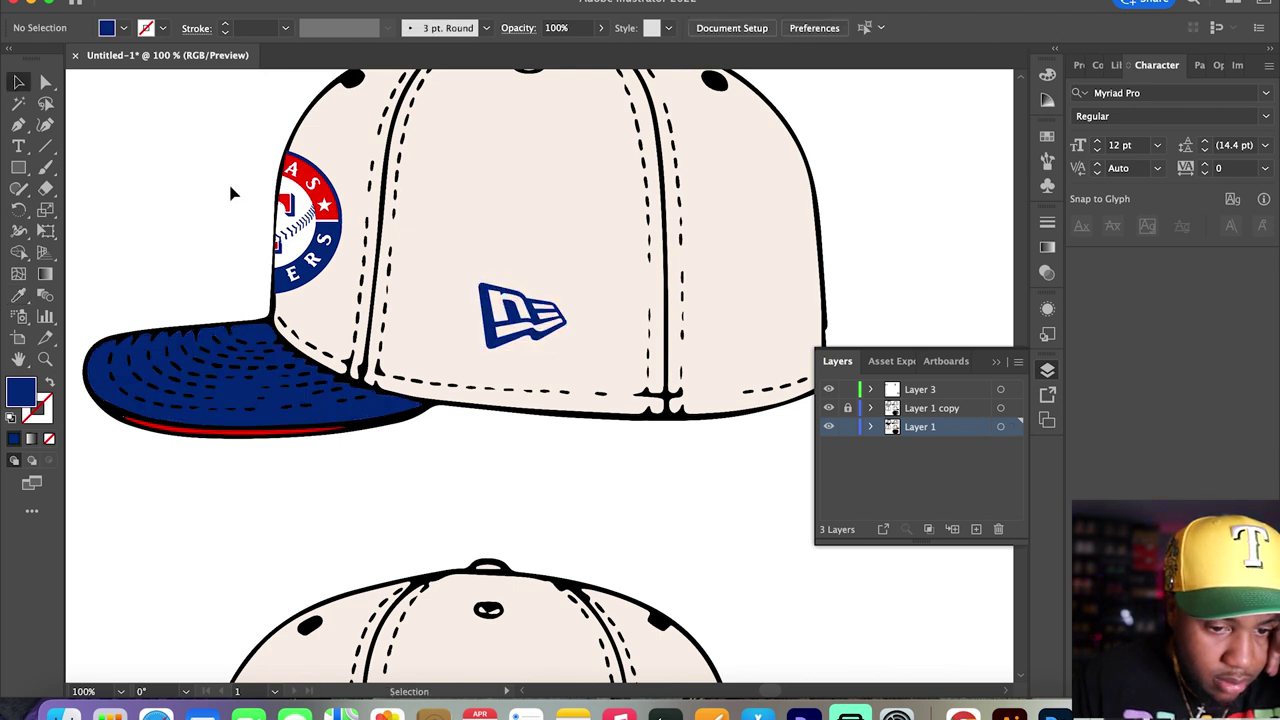
- Examine all the cap views at 25%, 50% and 33.33% zoom, and hide the layer list
click(121, 691)
click(140, 517)
click(142, 690)
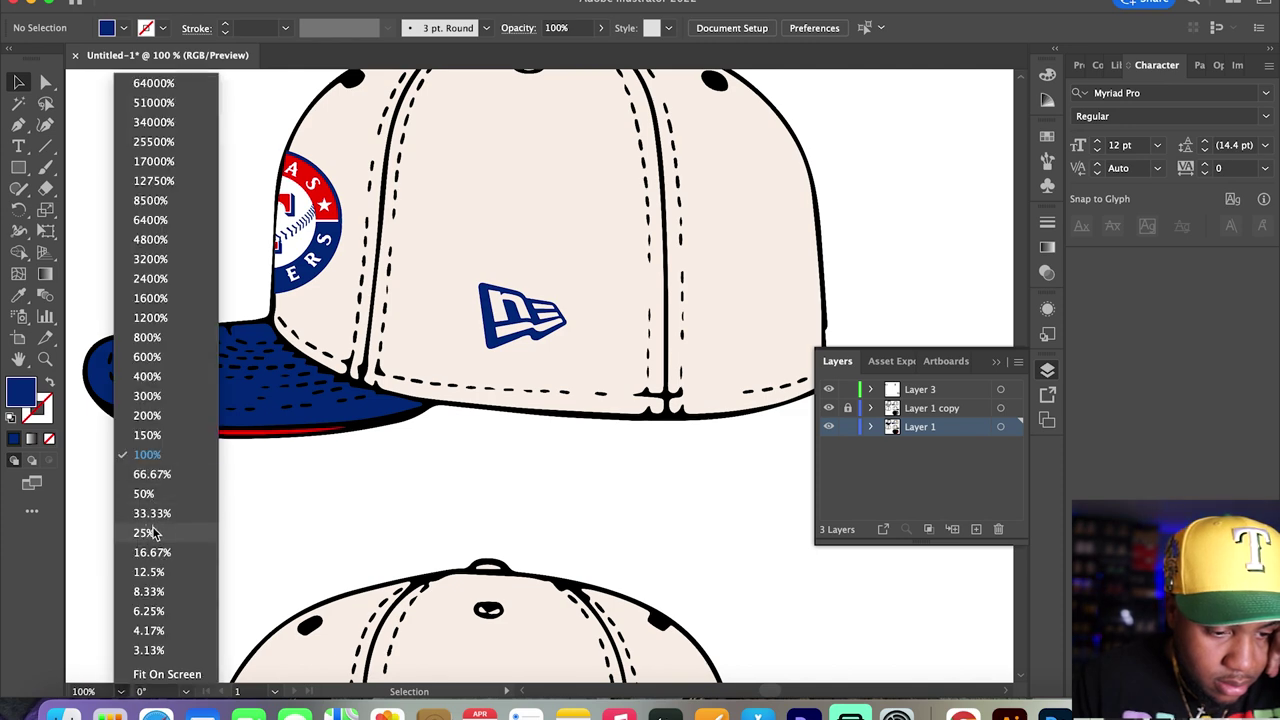
click(152, 528)
scroll(465, 395, down, 5)
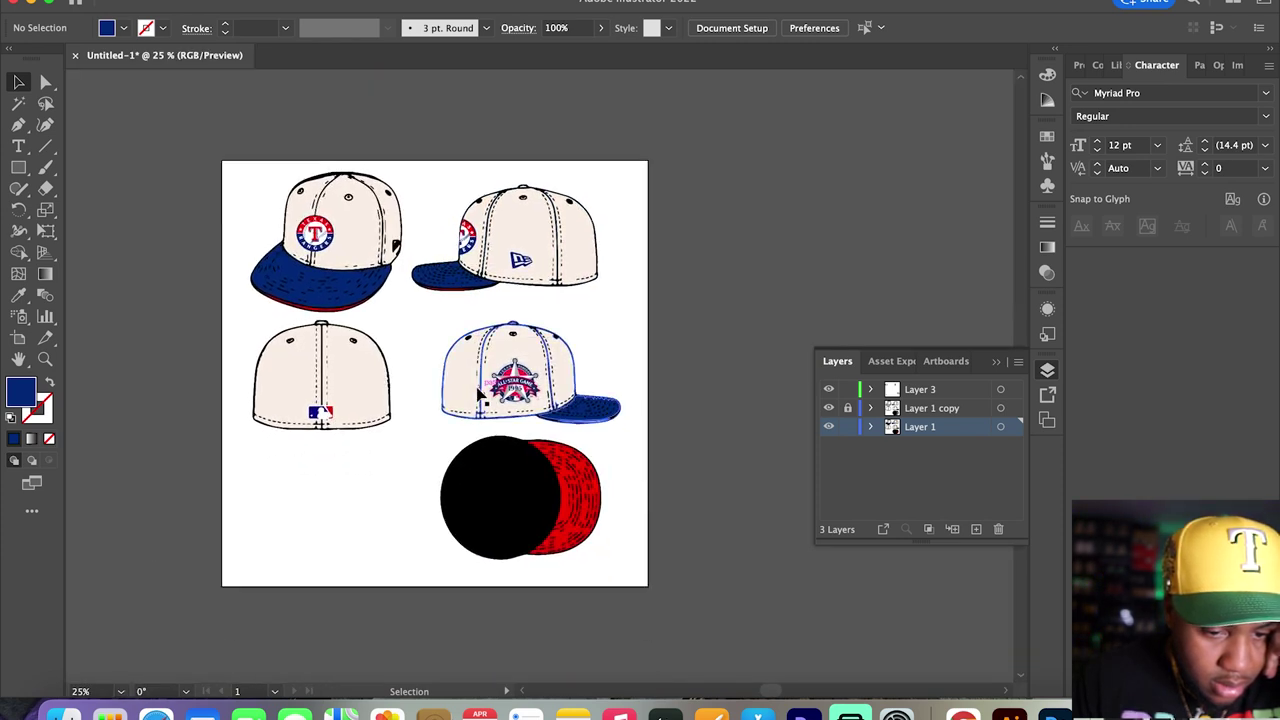
click(121, 691)
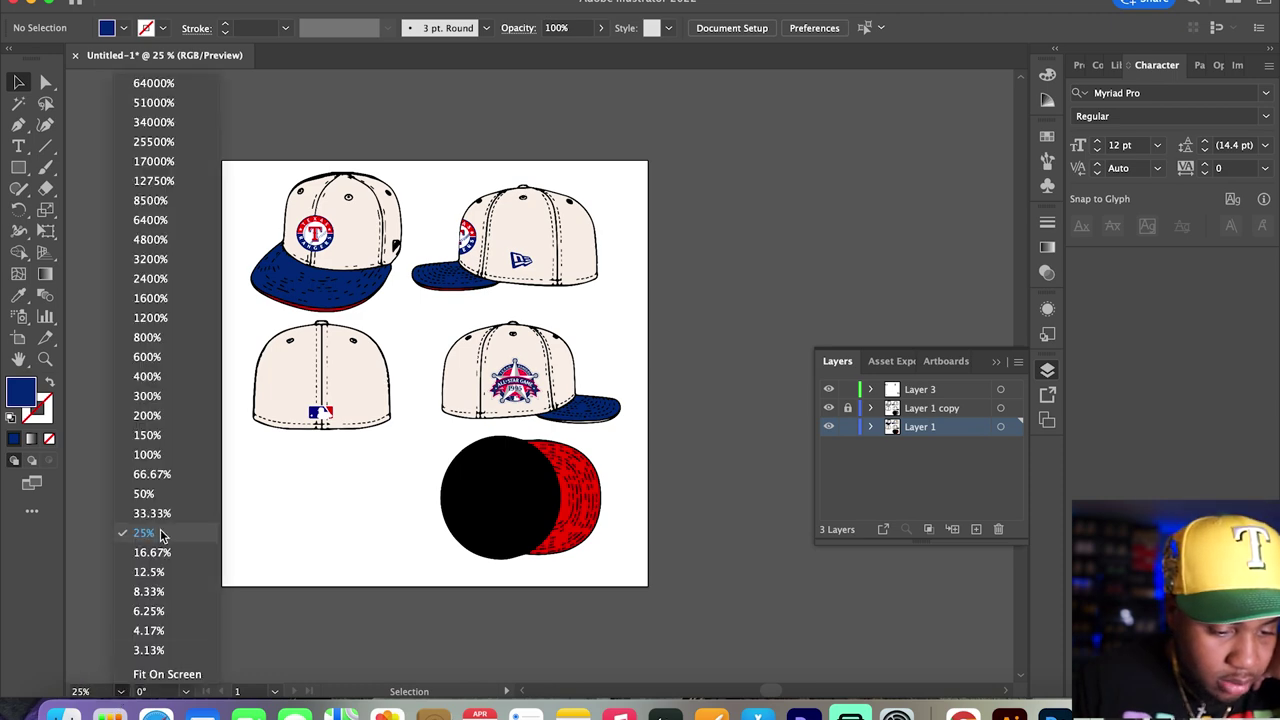
click(175, 495)
scroll(121, 664, left, 5)
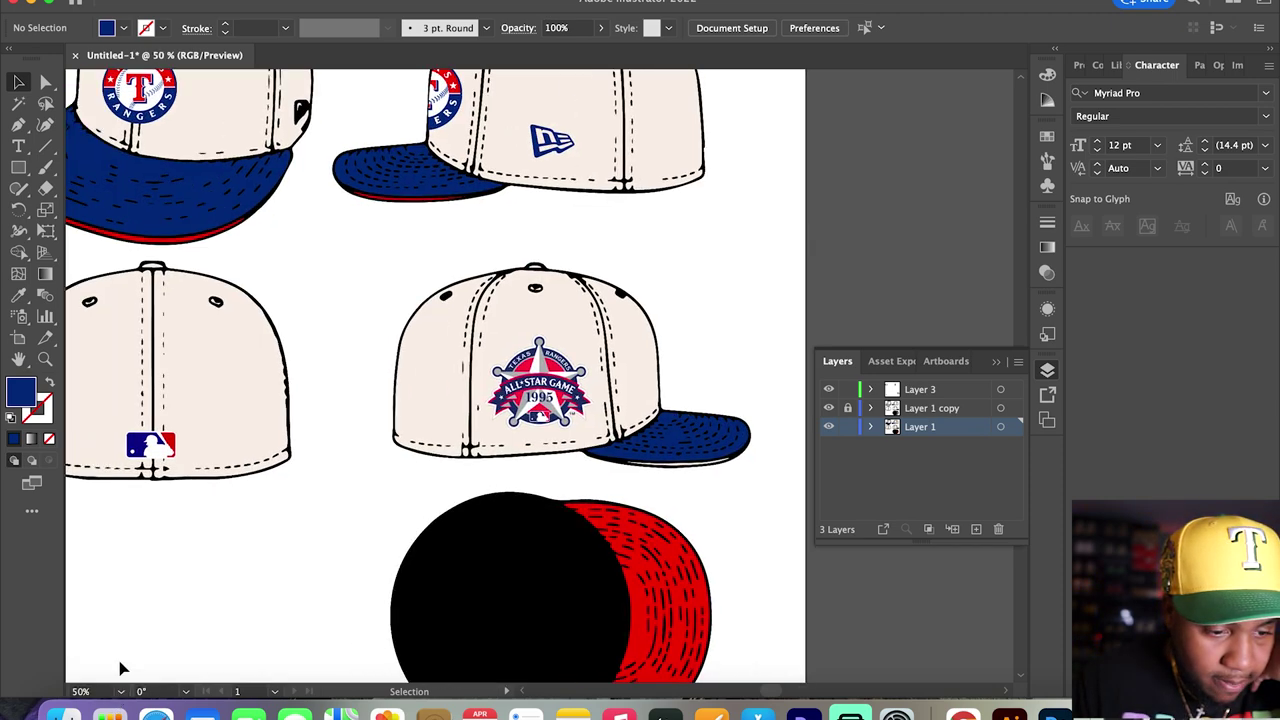
click(121, 691)
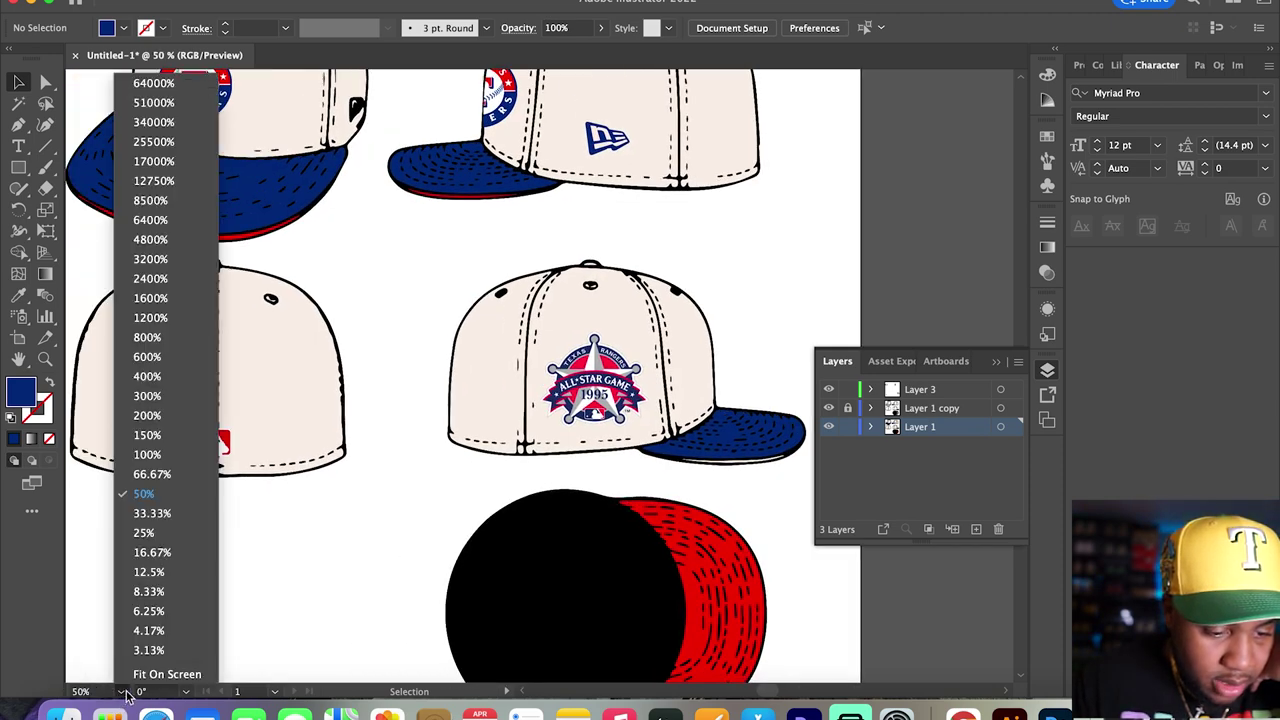
click(173, 514)
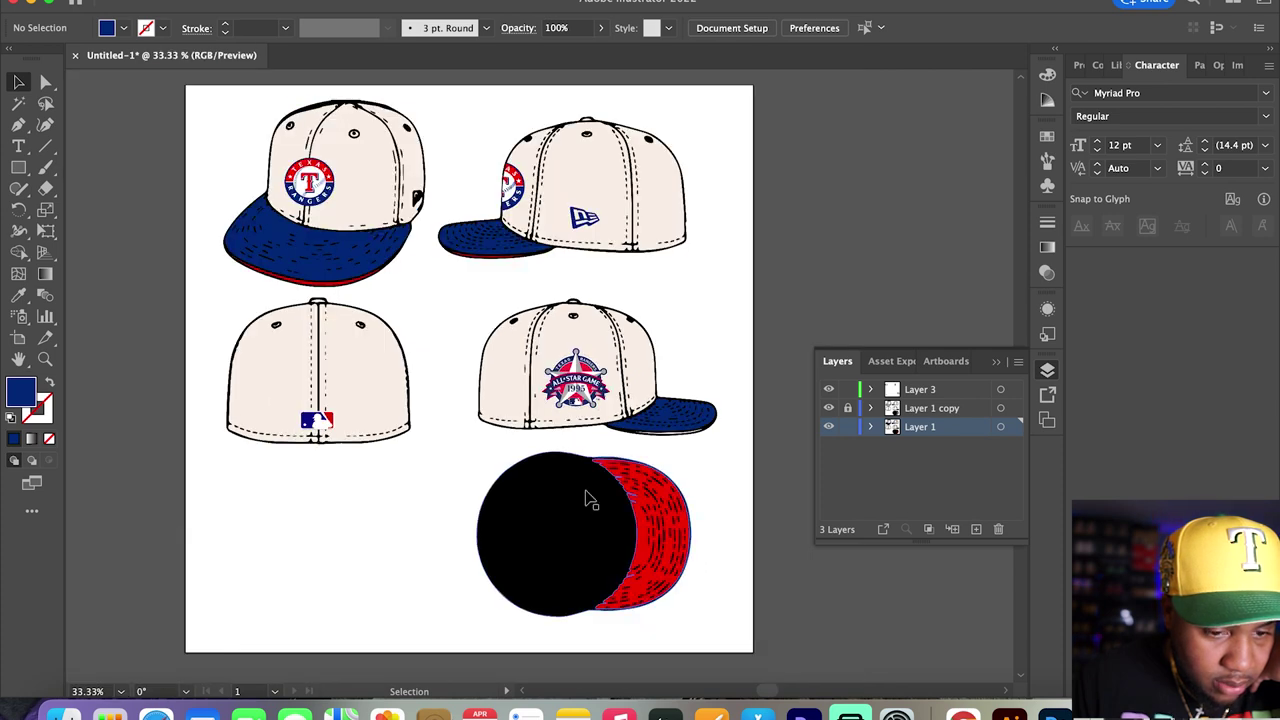
click(1000, 363)
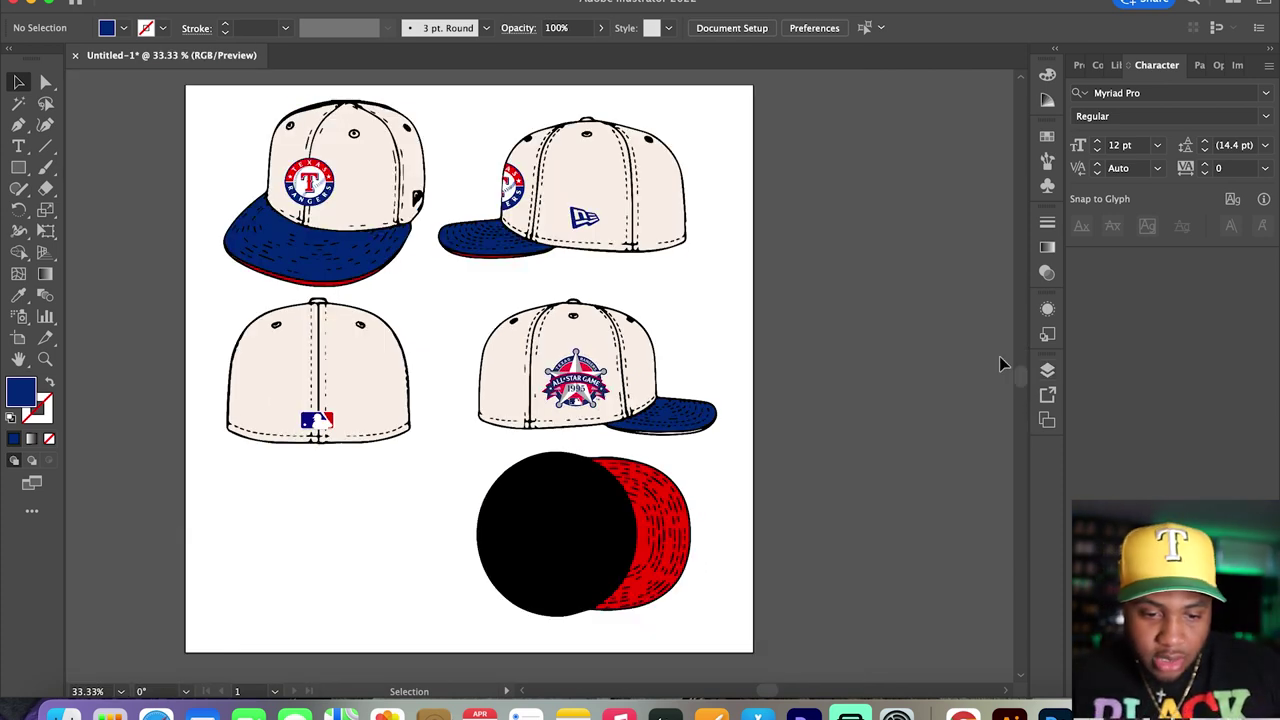